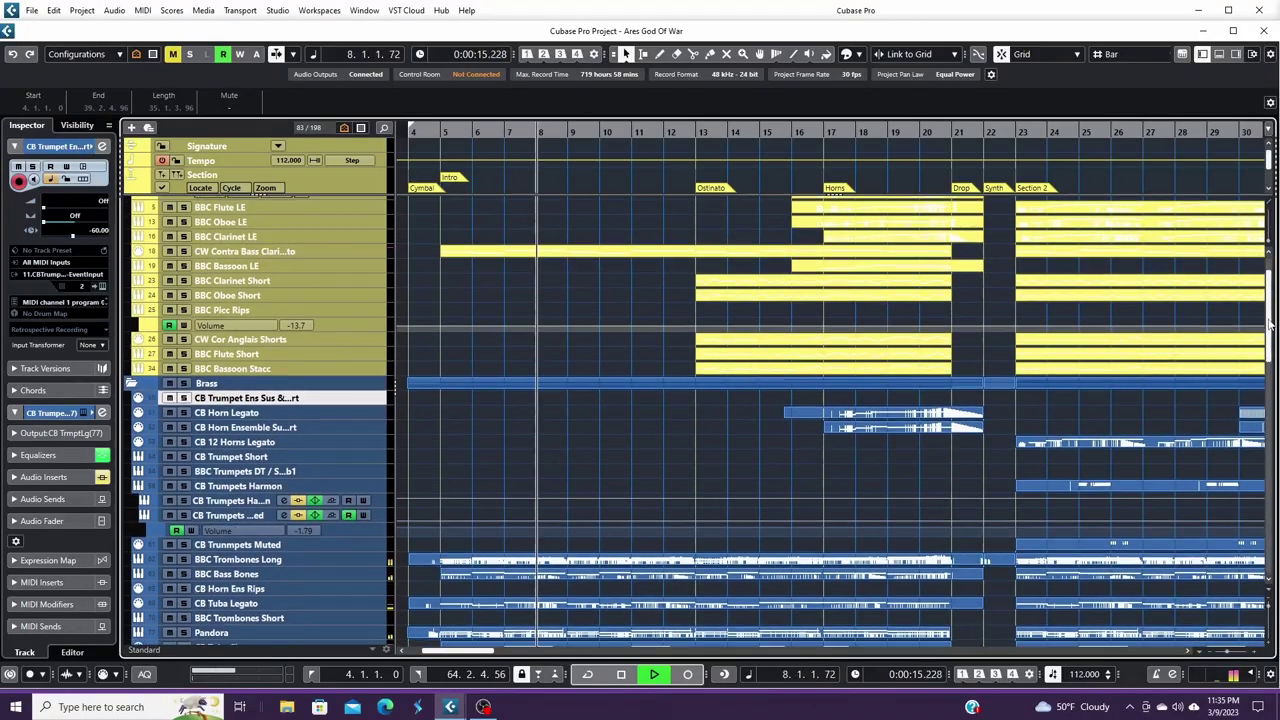
Step: Scroll and drag the arrangement during playback to bring the CB 12 Horns Legato part into view
scroll(1263, 355, "down", 6)
scroll(1263, 355, "down", 1)
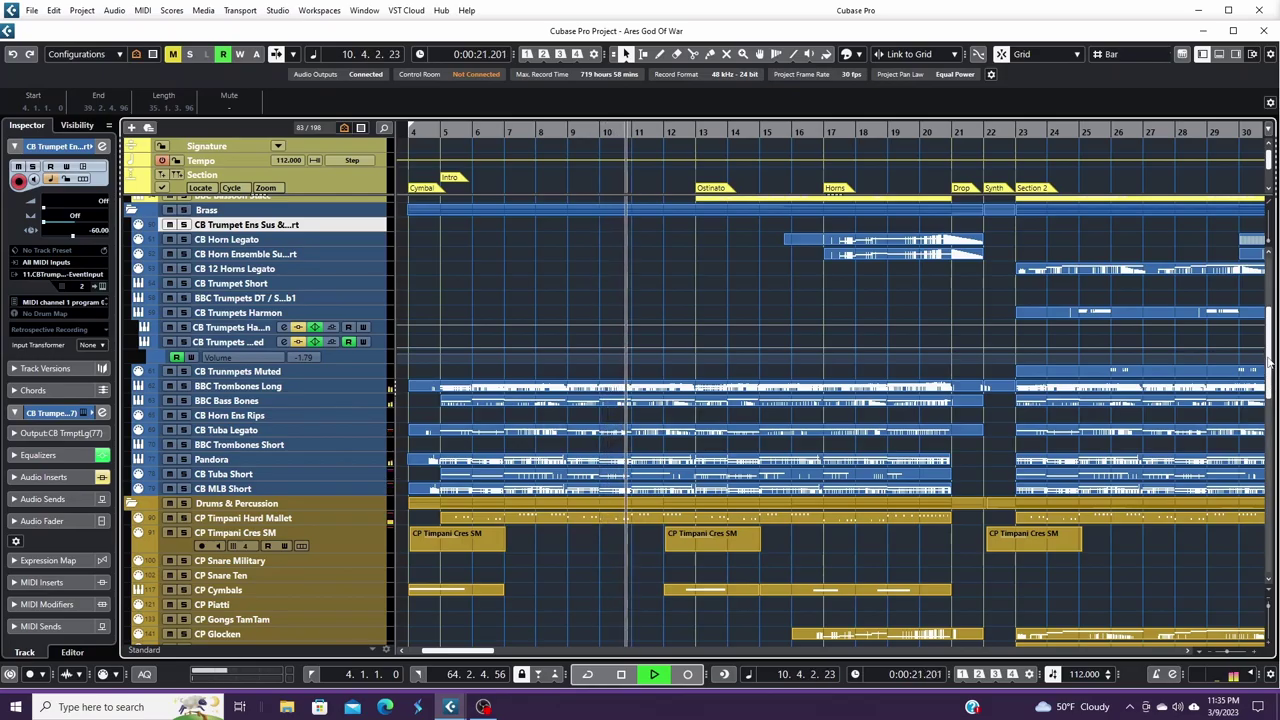
scroll(1268, 368, "down", 4)
scroll(1268, 383, "down", 12)
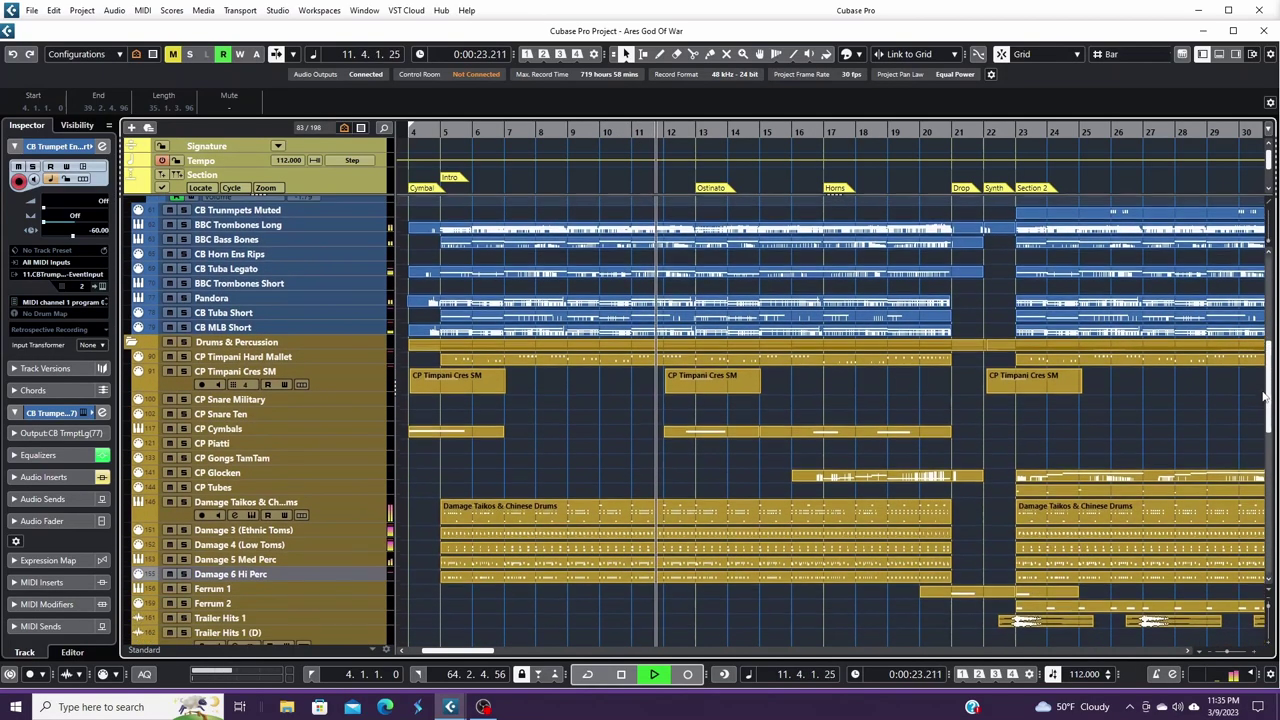
left_click_drag(1265, 450, 1272, 310)
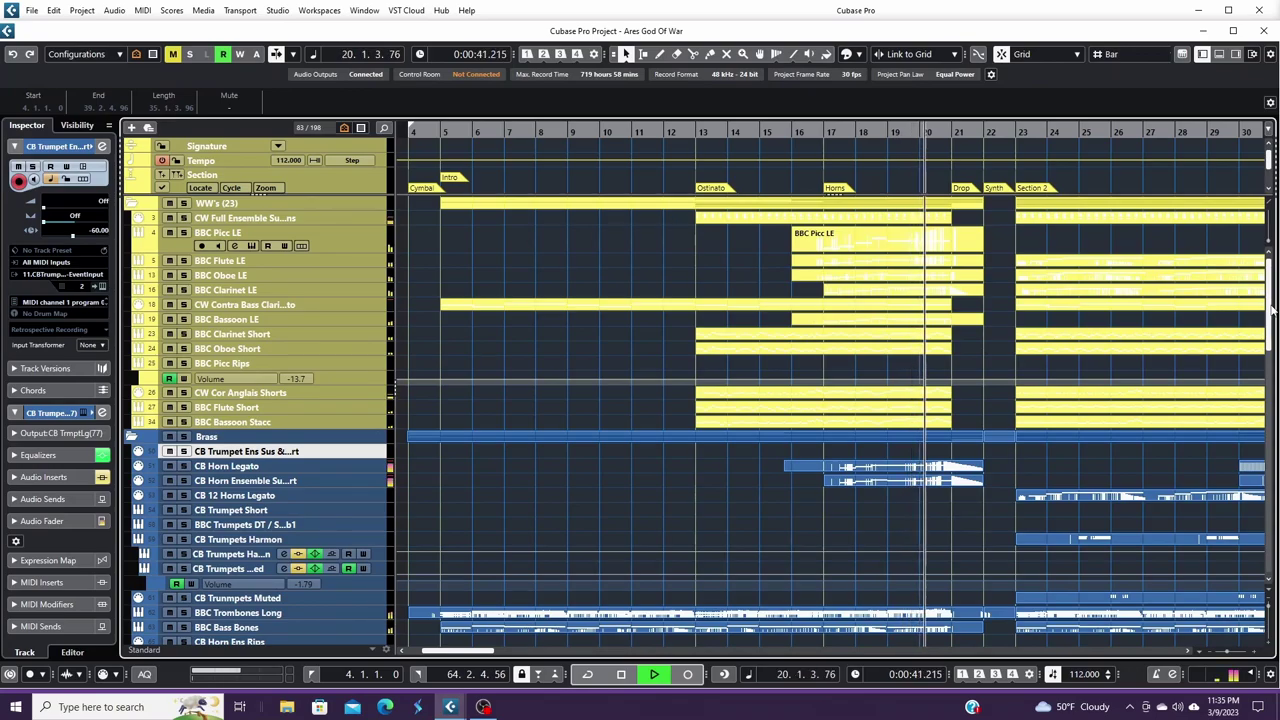
left_click_drag(1272, 310, 1249, 357)
Step: Review the CB 12 Horns Legato and CB Trumpet Ens Sus & Short notes, with Auto-Scroll enabled
double_click(1169, 259)
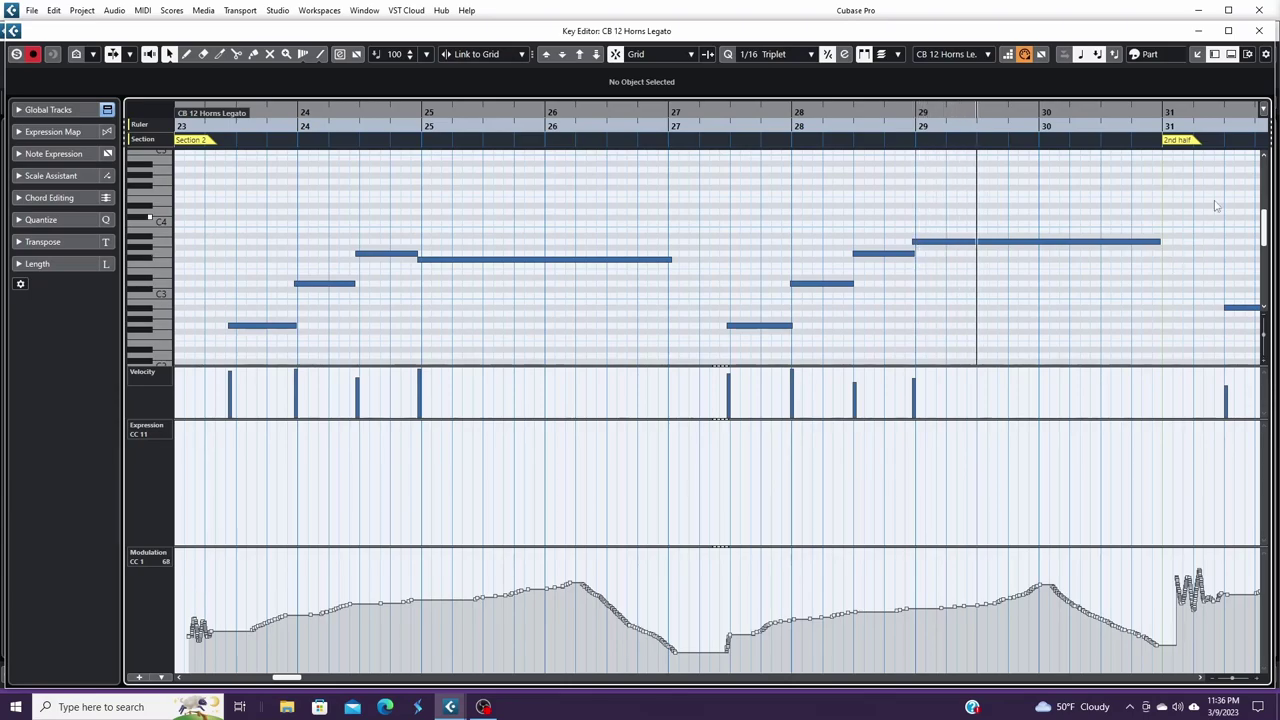
left_click(1260, 32)
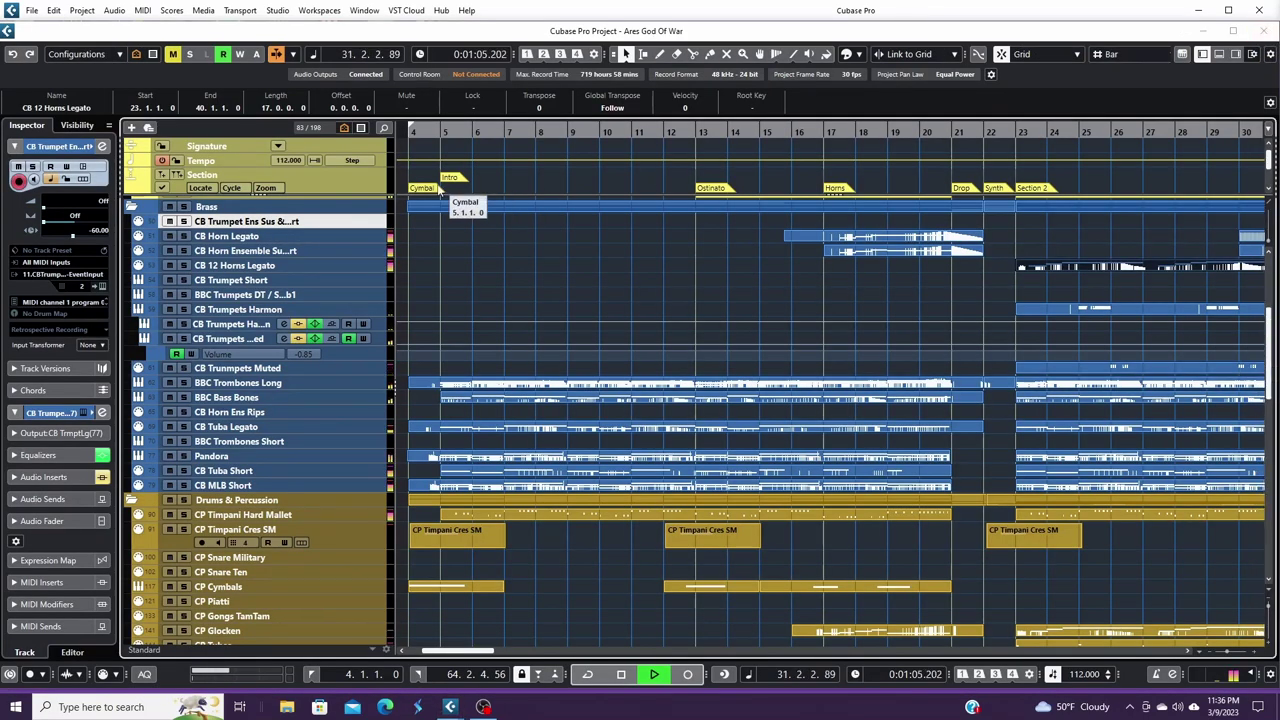
left_click(278, 56)
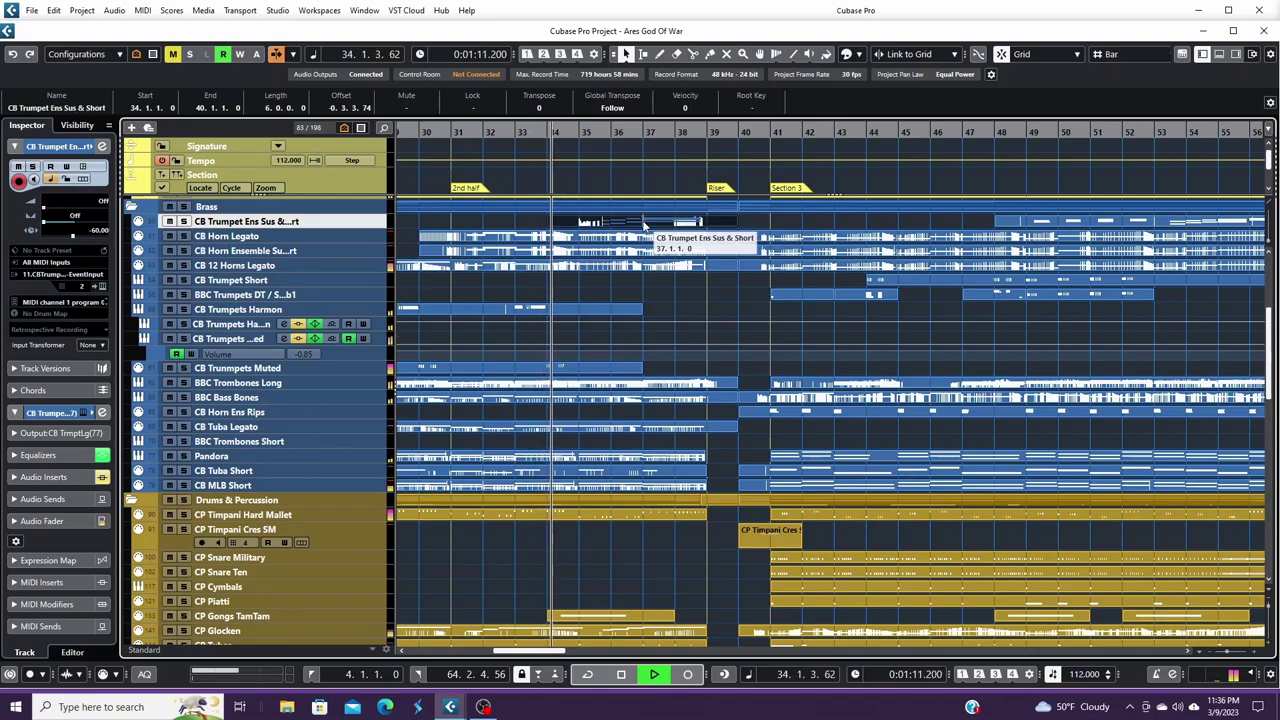
double_click(645, 226)
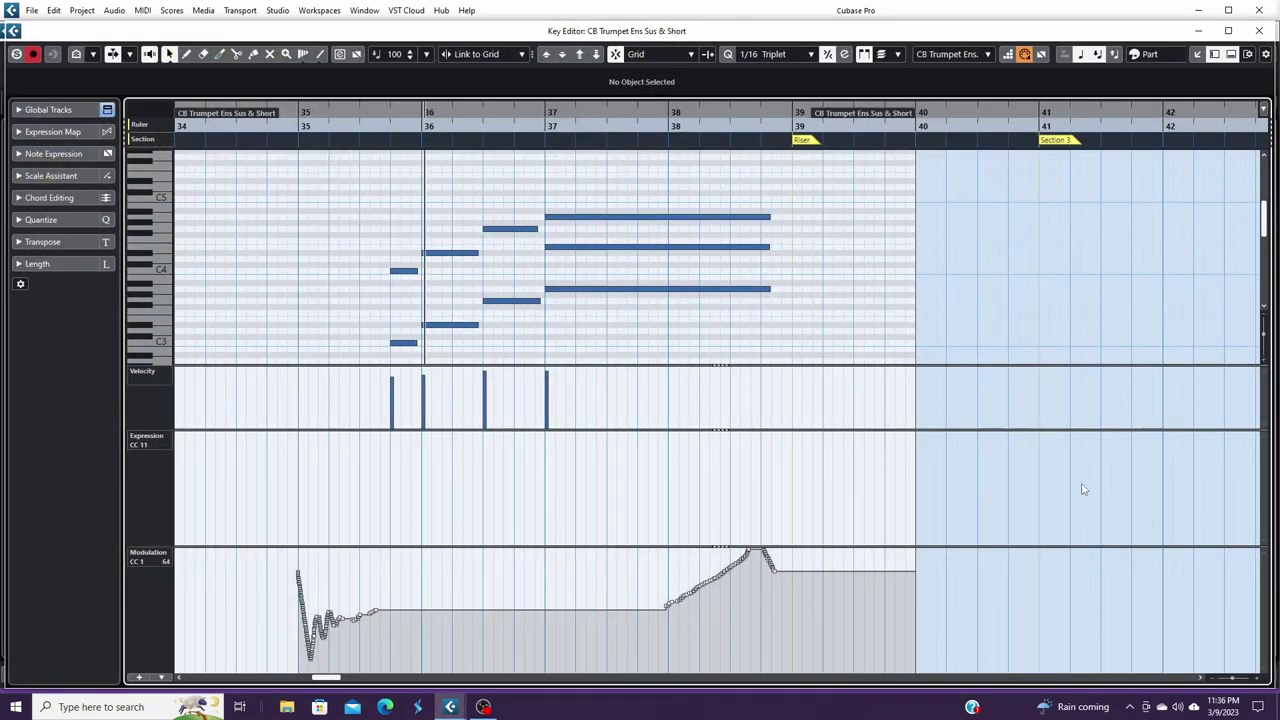
left_click(1258, 32)
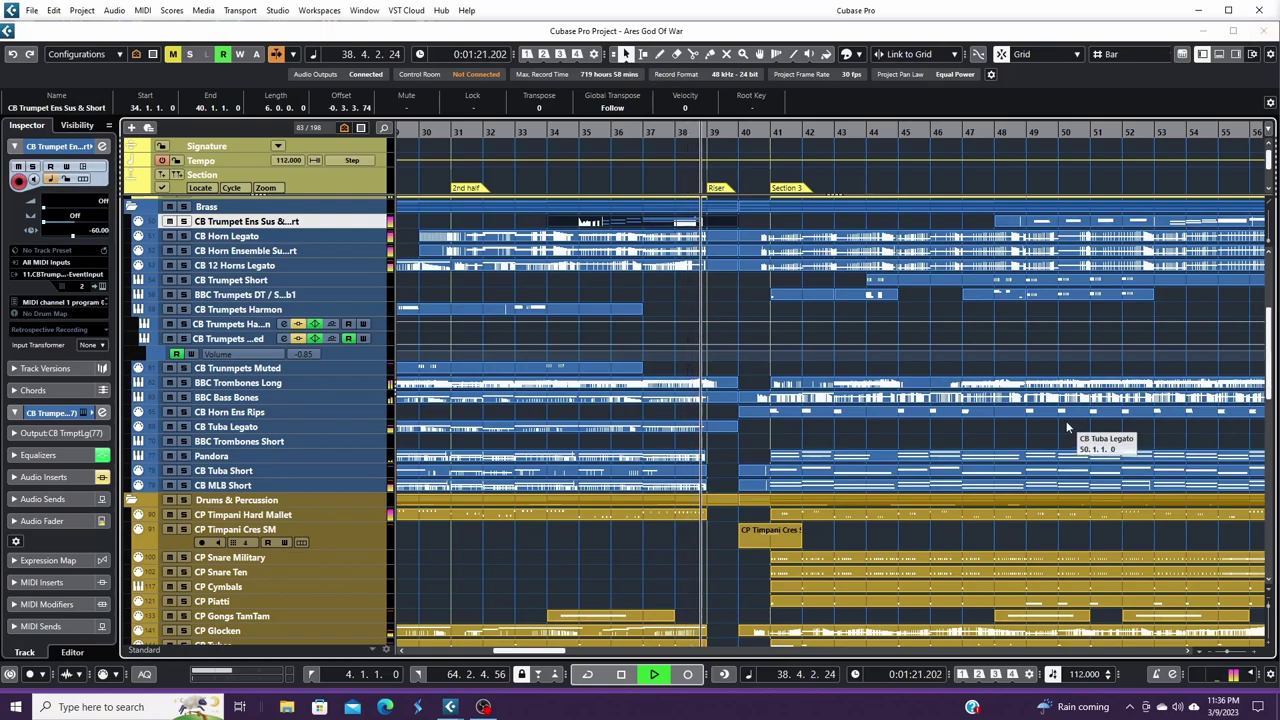
scroll(1075, 432, "down", 5)
scroll(1067, 428, "down", 1)
scroll(1067, 428, "down", 2)
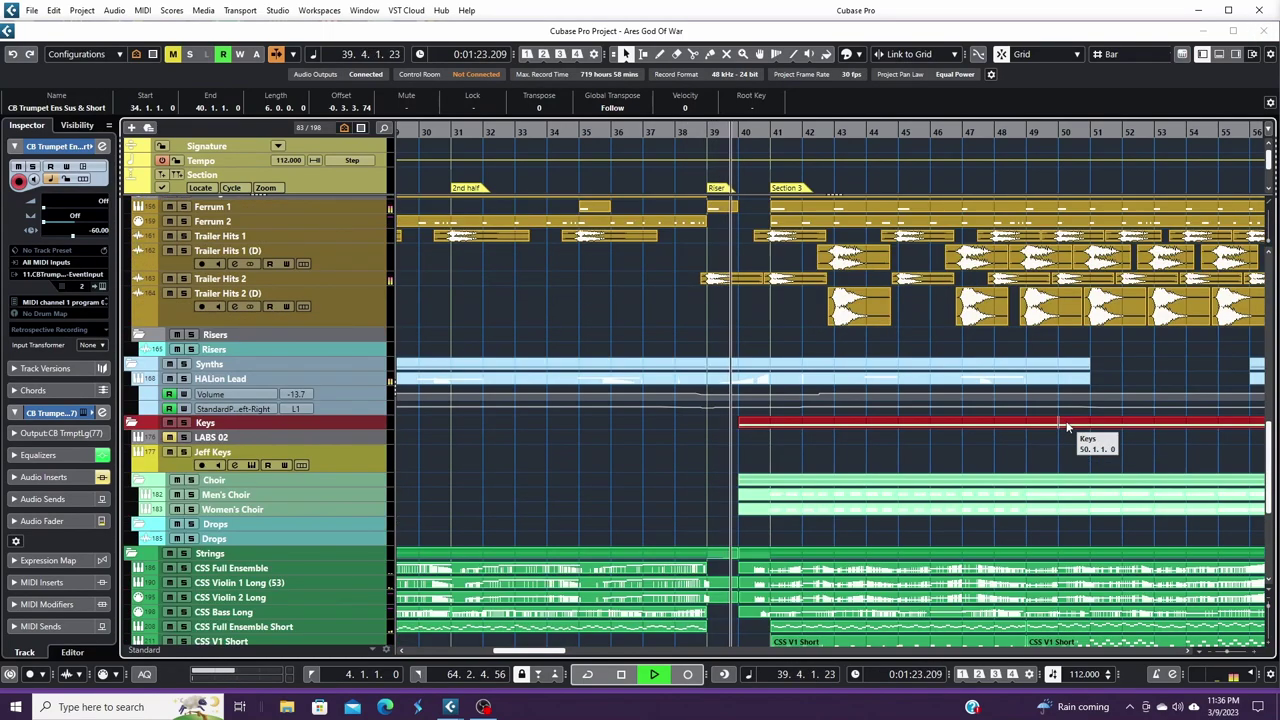
scroll(1066, 426, "down", 2)
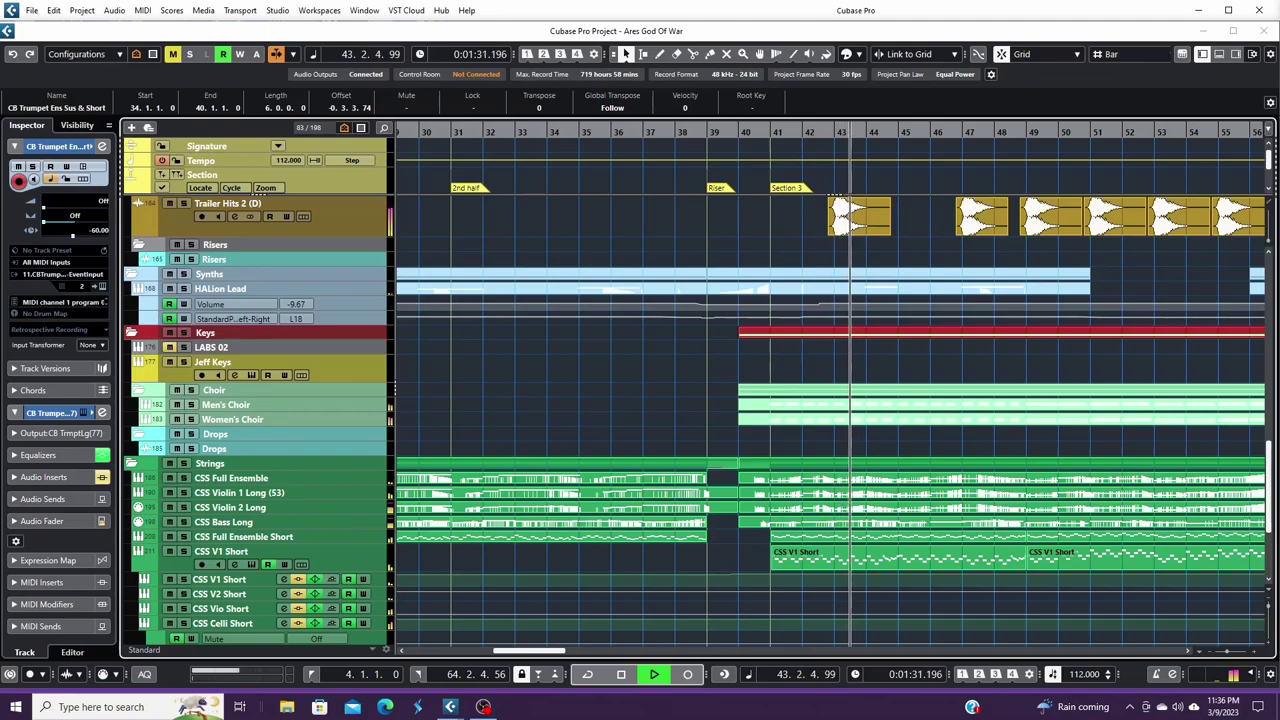
scroll(1204, 503, "up", 3)
scroll(1204, 503, "up", 10)
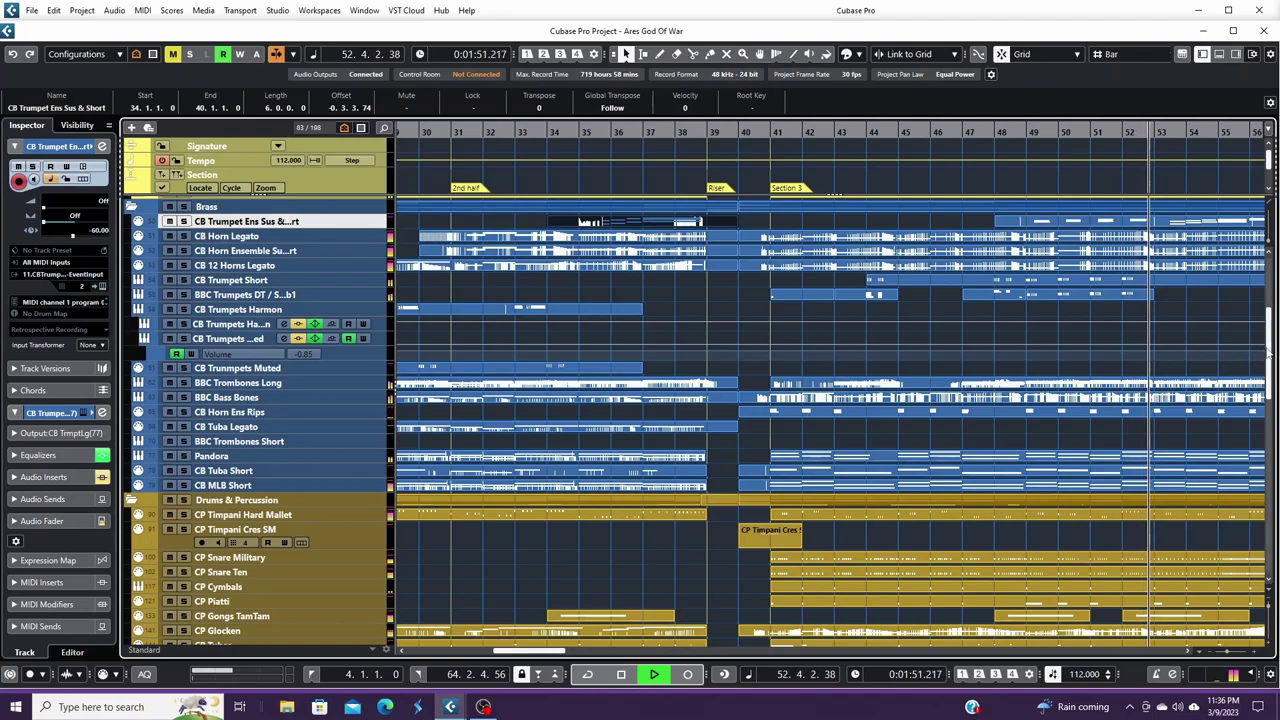
scroll(1250, 350, "up", 3)
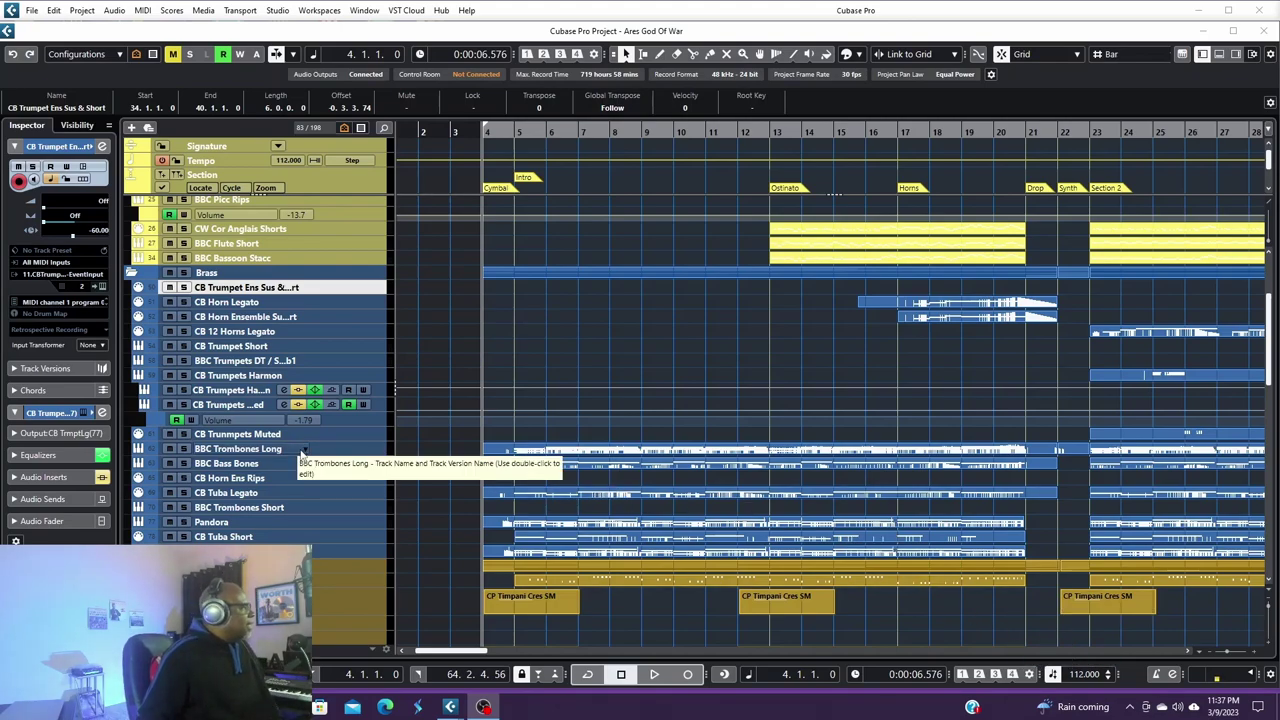
Step: Select and record-arm the Jeff Keys track in the Keys folder, showing Keyscape
scroll(301, 452, "down", 10)
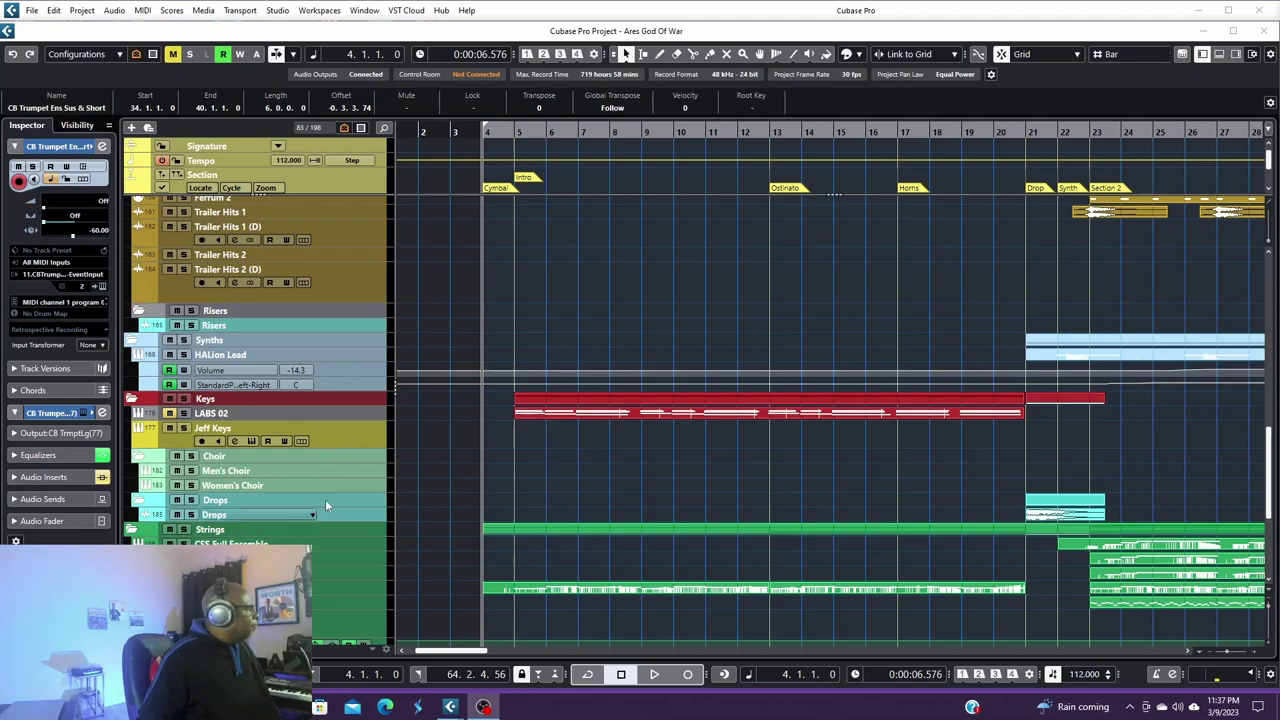
left_click(348, 443)
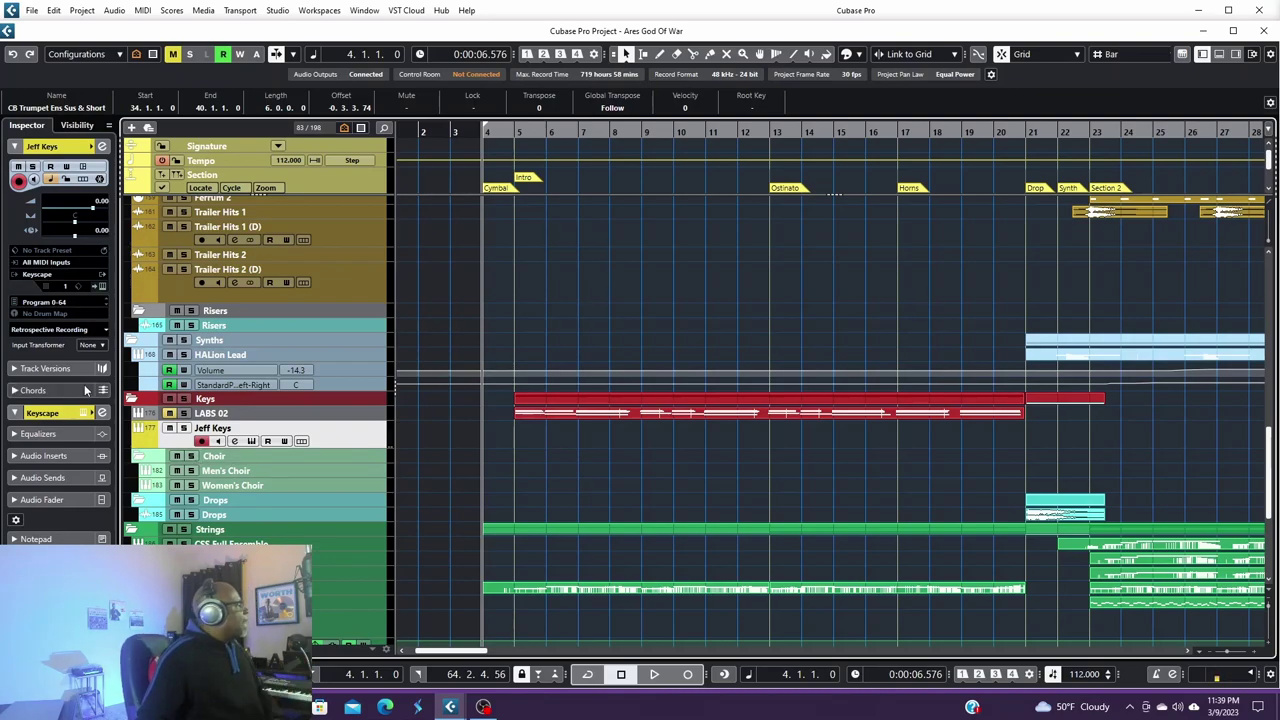
Step: Solo CP Timpani Cres SM and CP Cymbals, play them briefly, then clear all solos
scroll(730, 462, "up", 5)
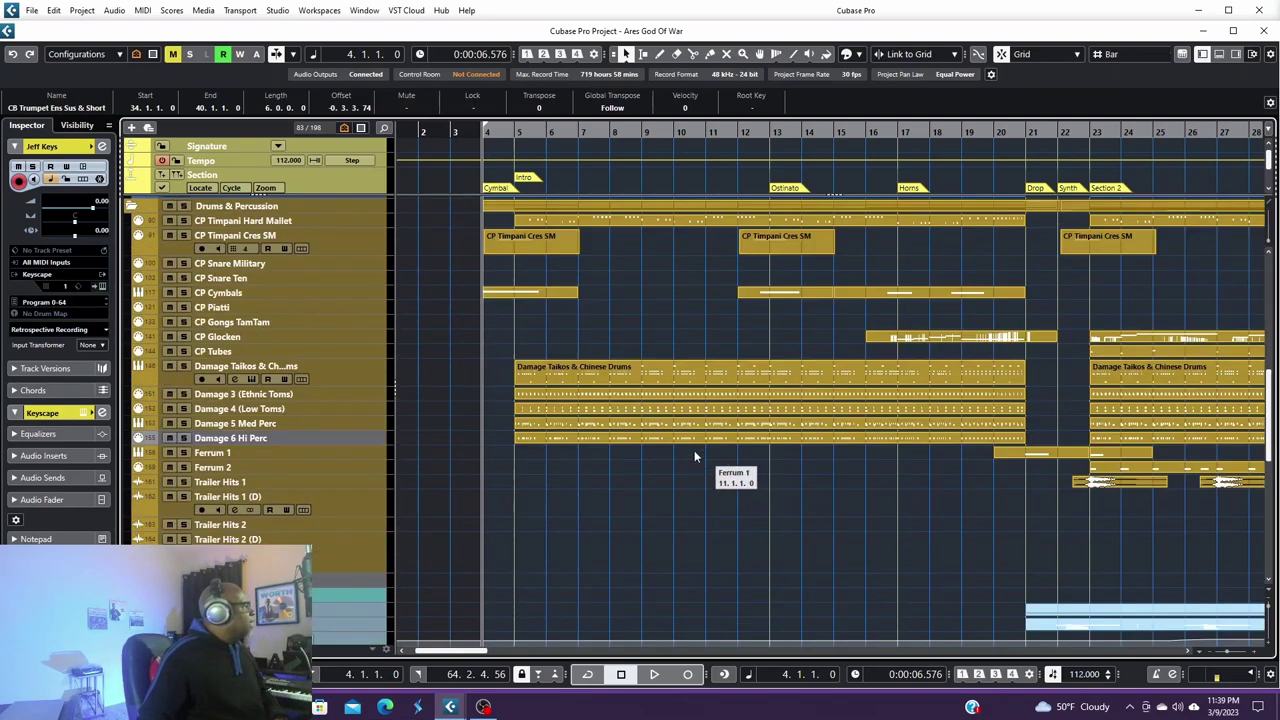
left_click(348, 251)
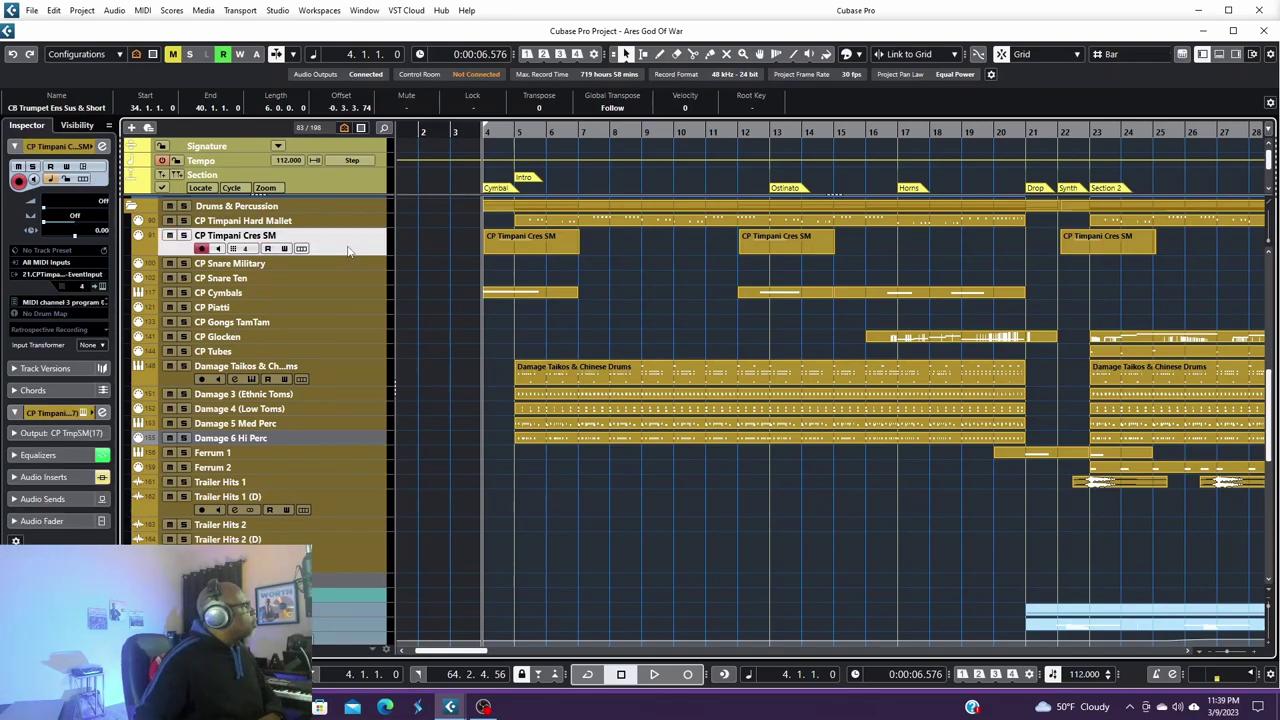
left_click(184, 236)
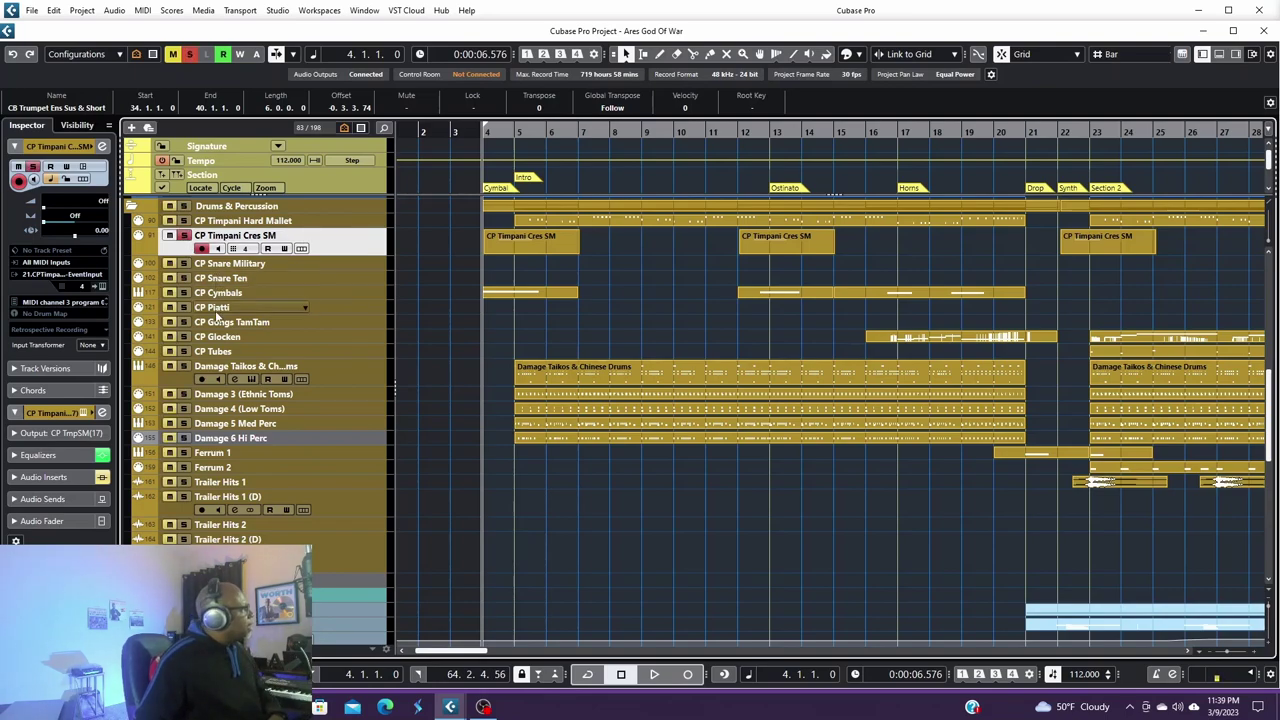
left_click(184, 292)
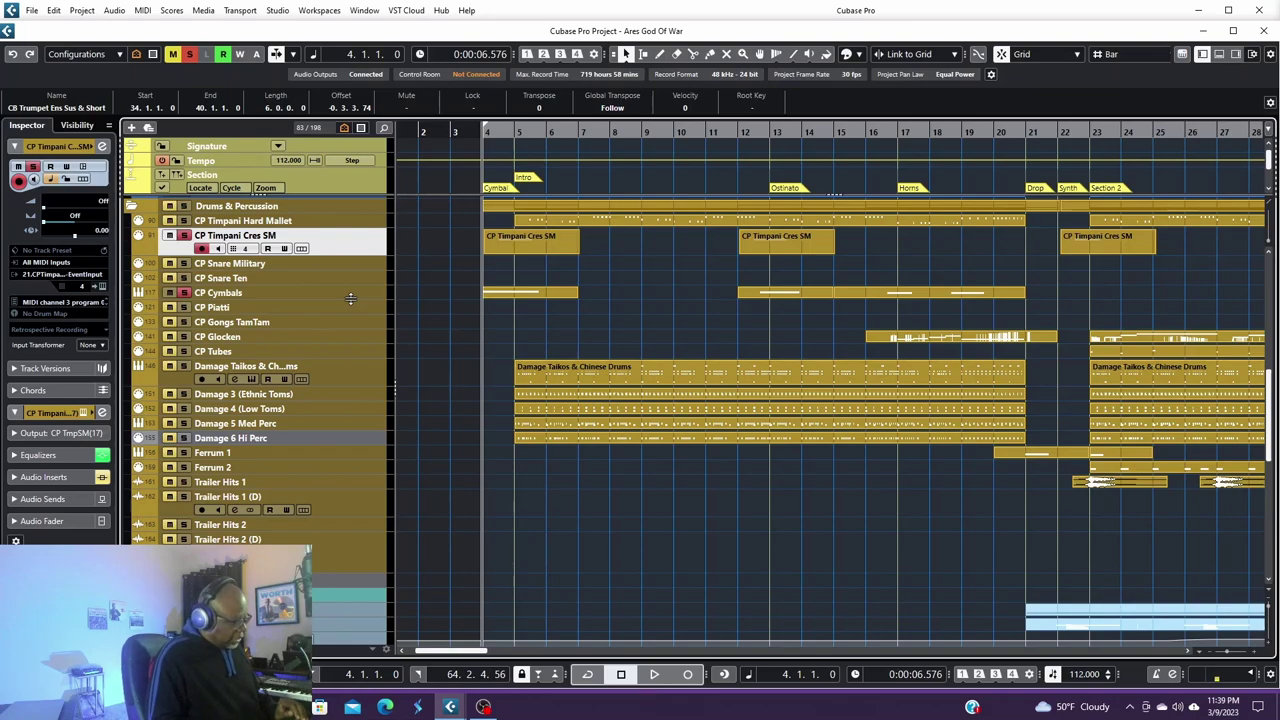
key("space")
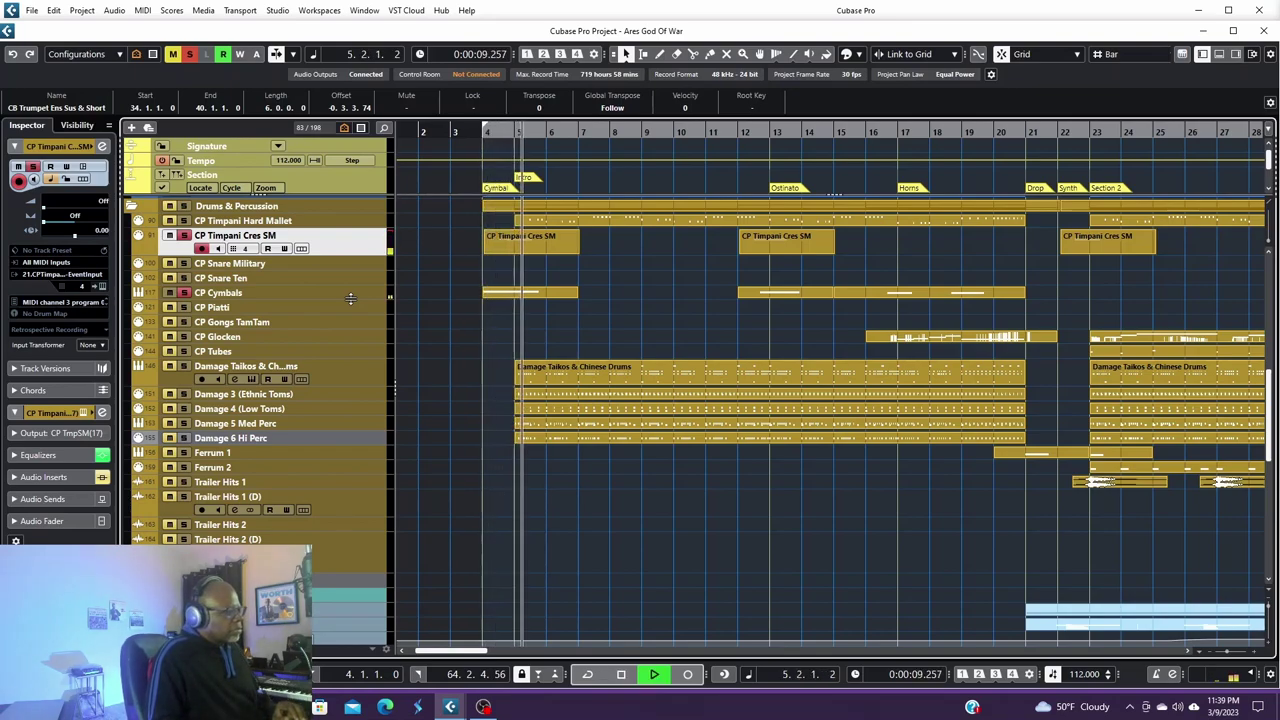
key("space")
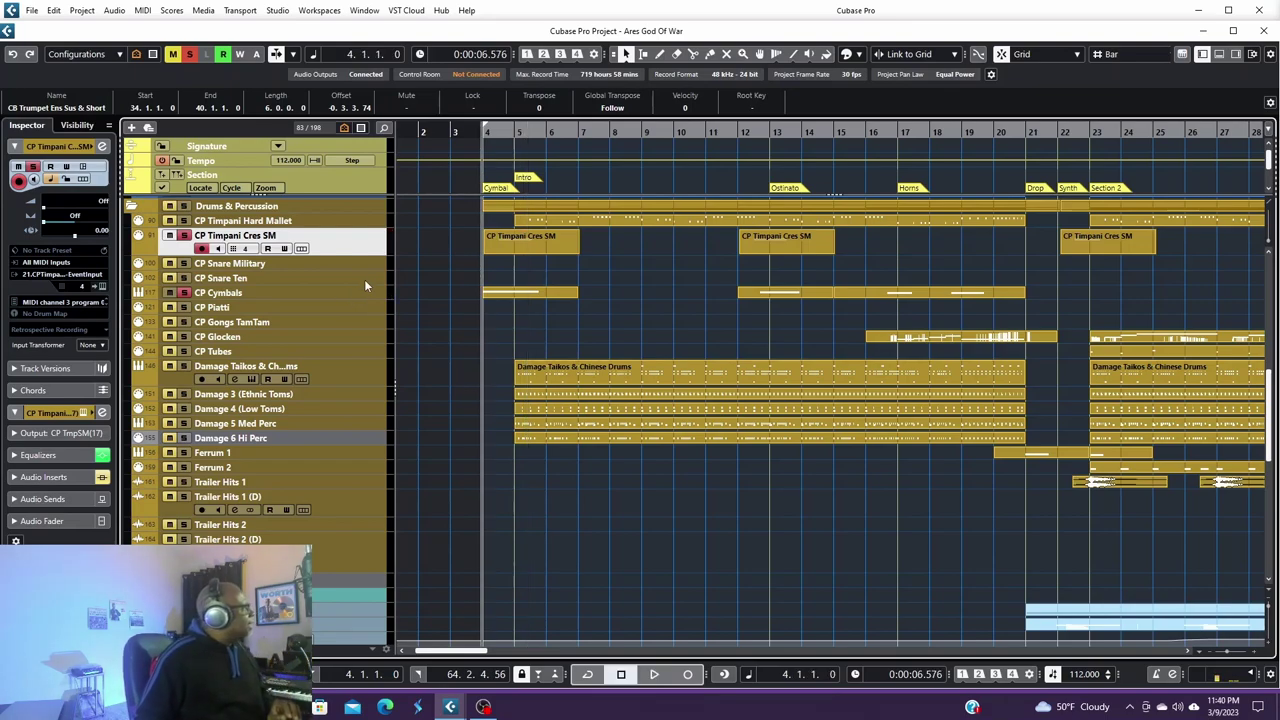
left_click(189, 55)
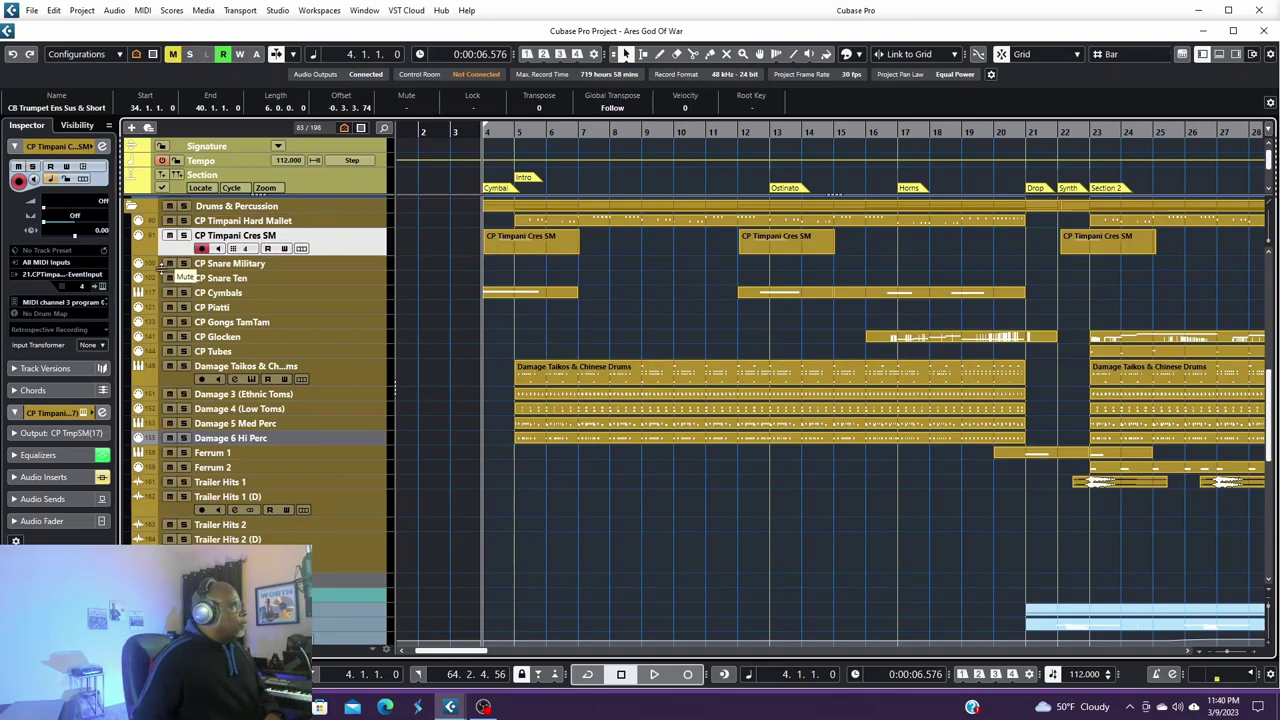
scroll(500, 317, "up", 5)
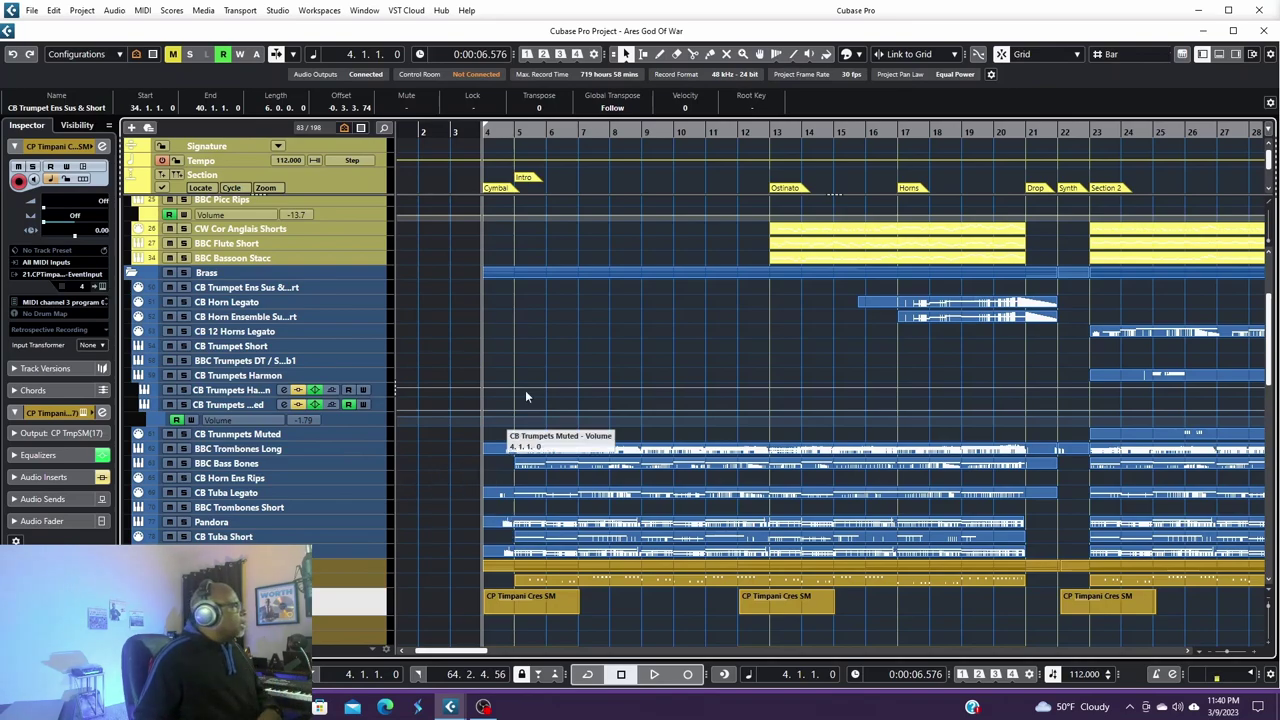
scroll(540, 322, "up", 2)
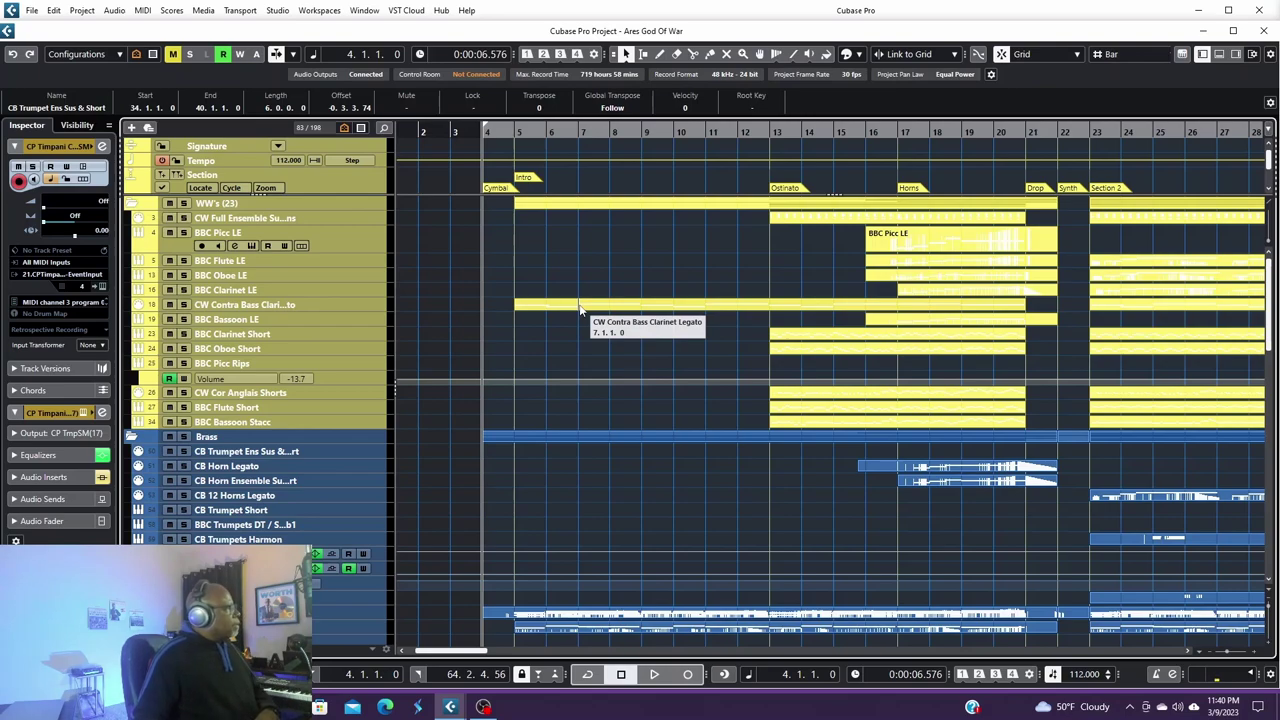
scroll(579, 308, "down", 3)
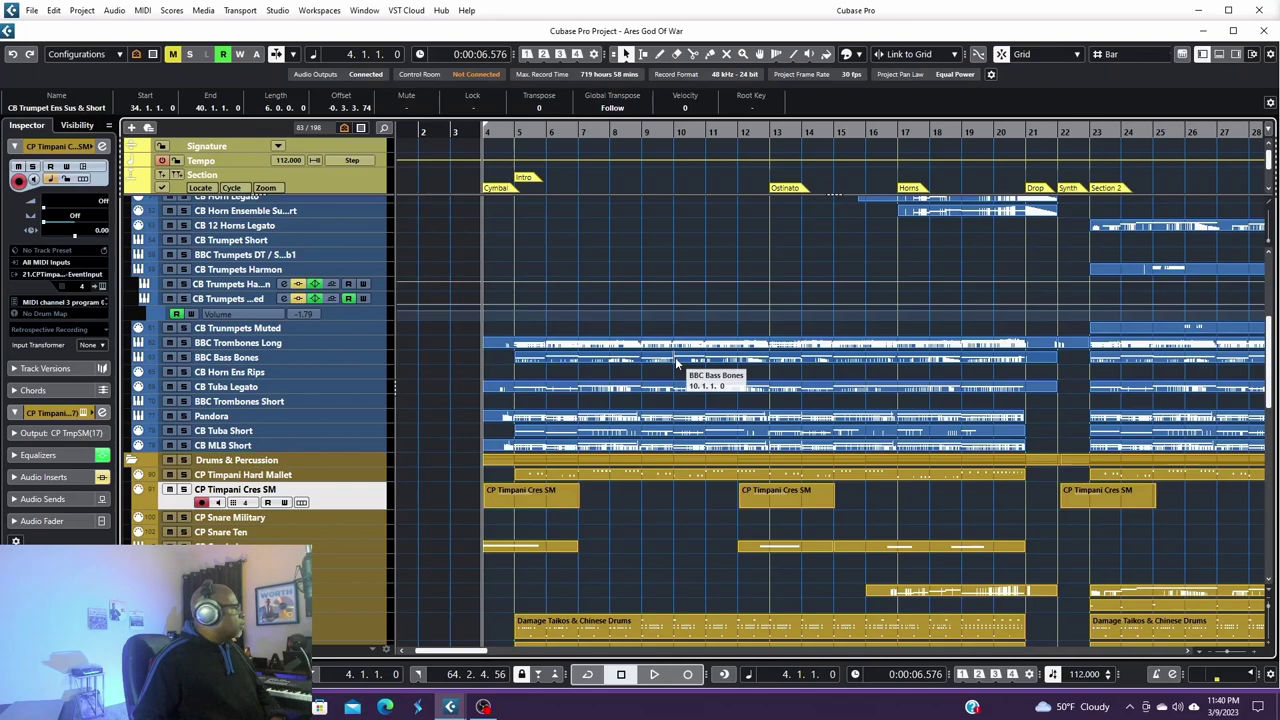
scroll(677, 362, "up", 6)
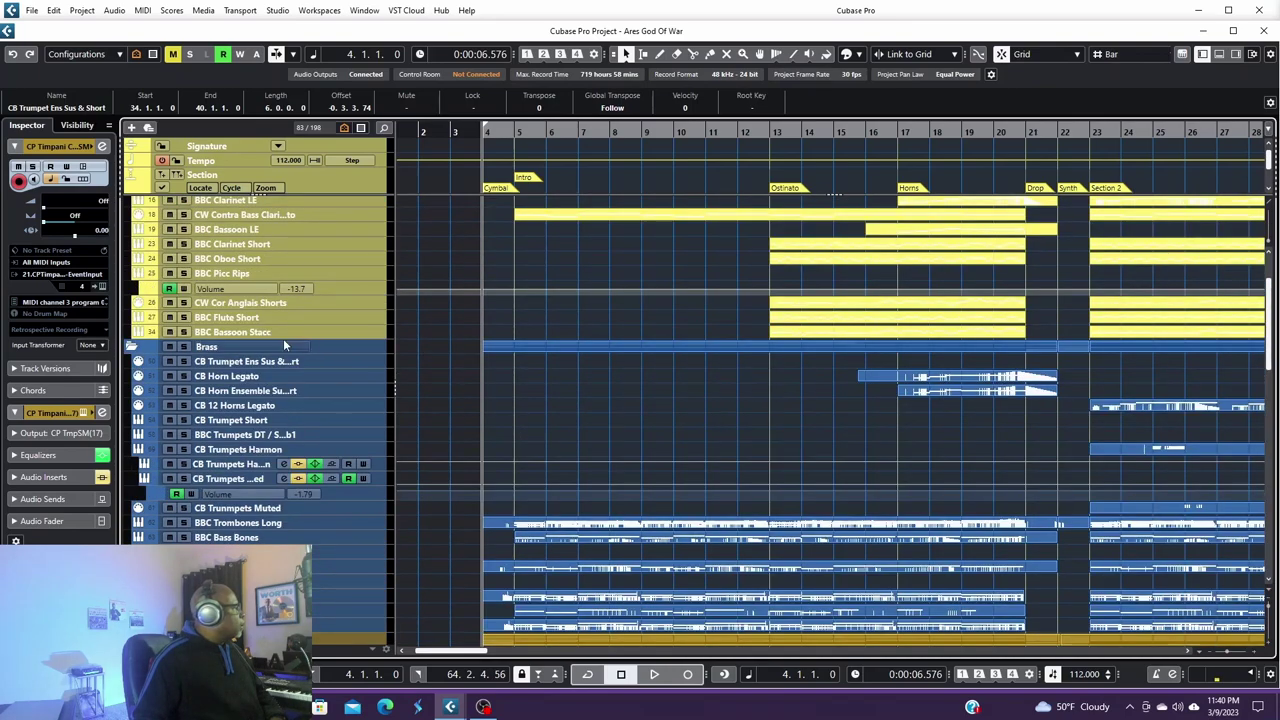
Step: Solo the Brass folder and play it from just before the intro near bar 4
left_click(185, 348)
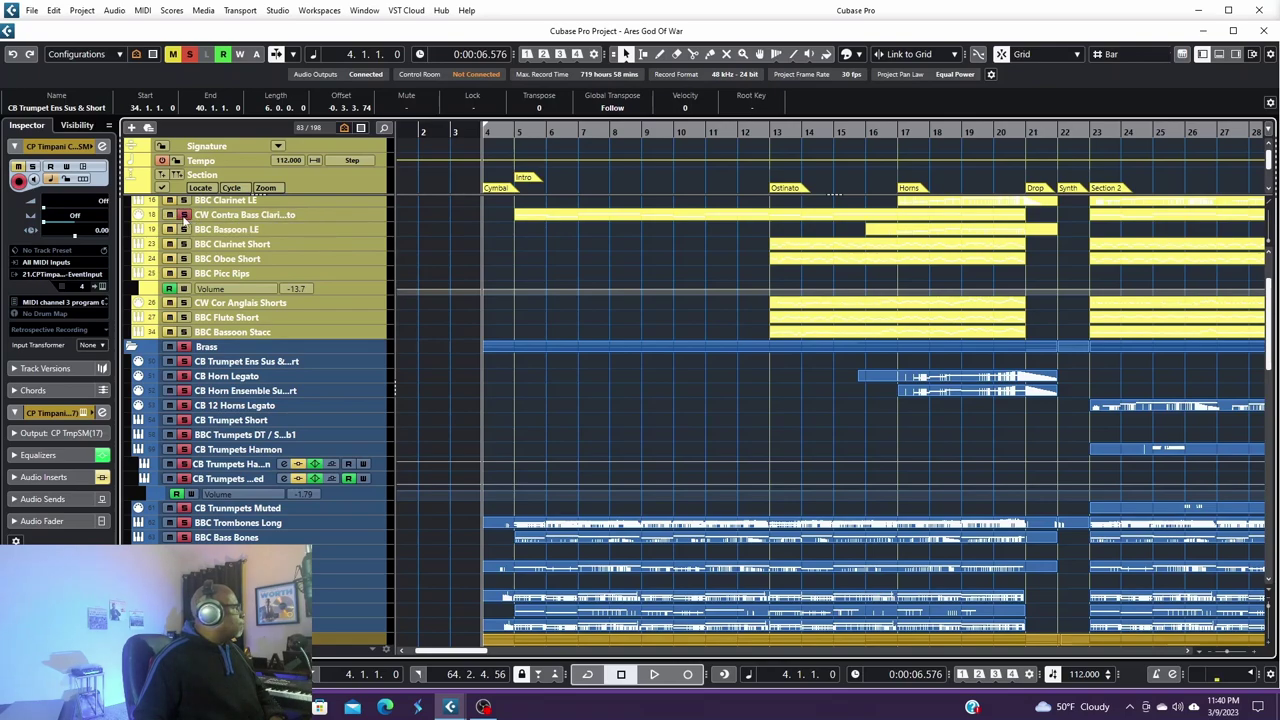
scroll(580, 368, "down", 9)
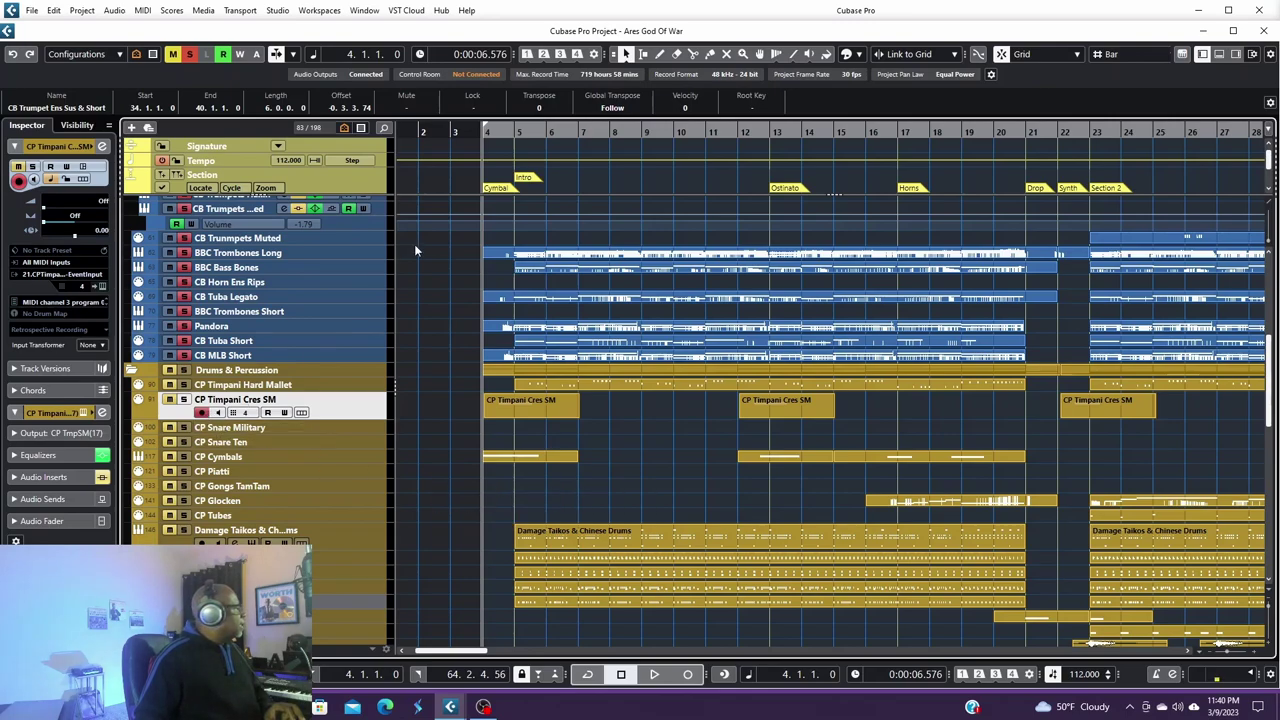
left_click(510, 133)
key("space")
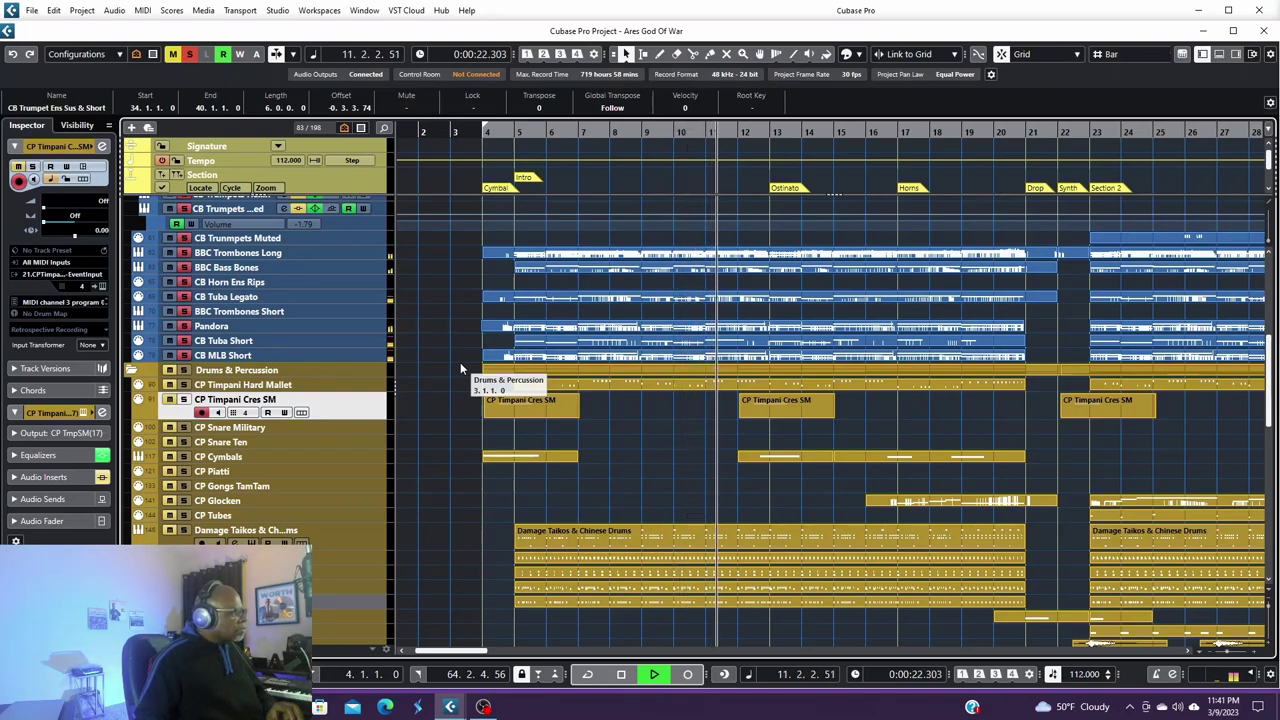
key("space")
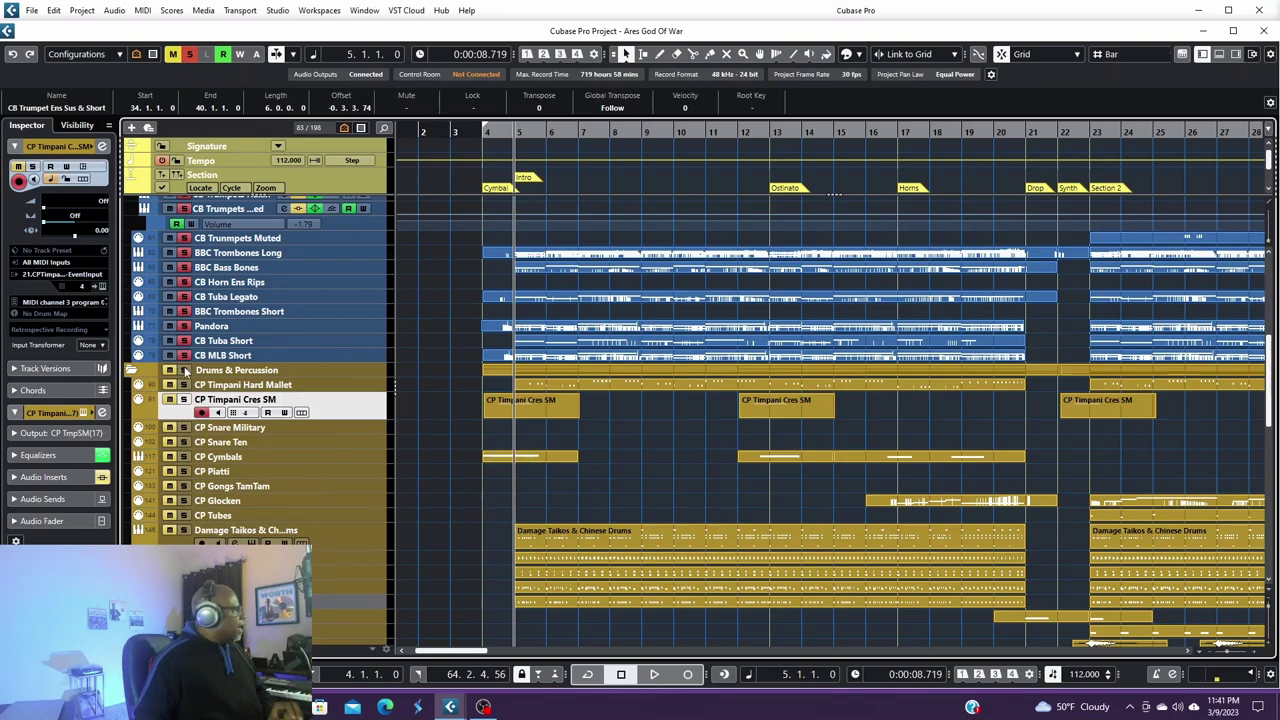
Step: Turn the Mute automation value under CSS Celli Short to On, then select LLS Long
scroll(185, 370, "down", 10)
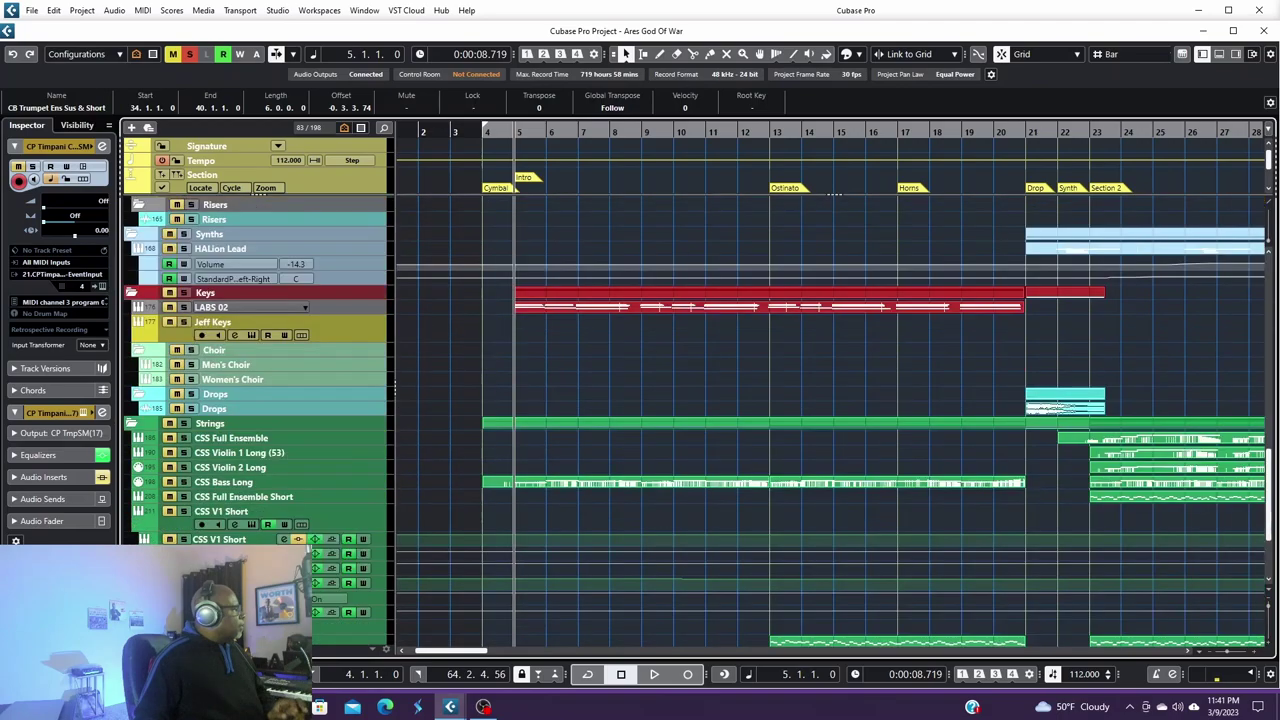
scroll(213, 296, "up", 10)
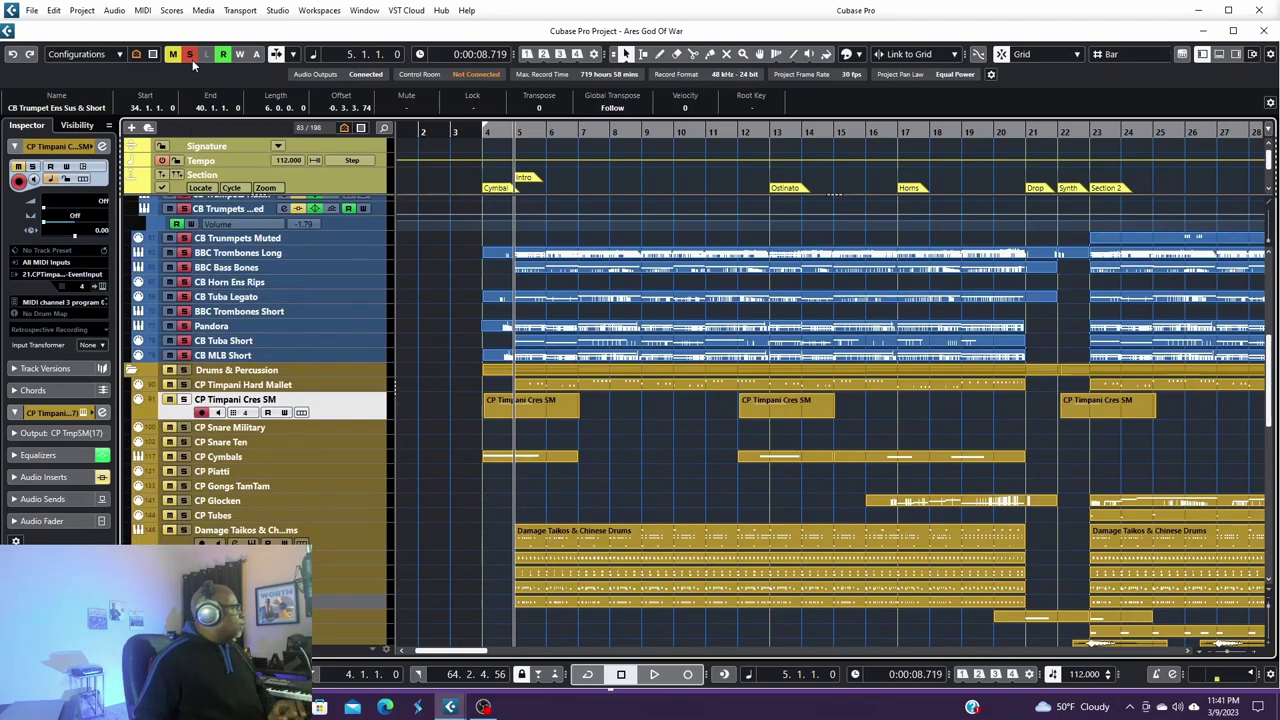
scroll(506, 558, "down", 6)
scroll(506, 558, "down", 4)
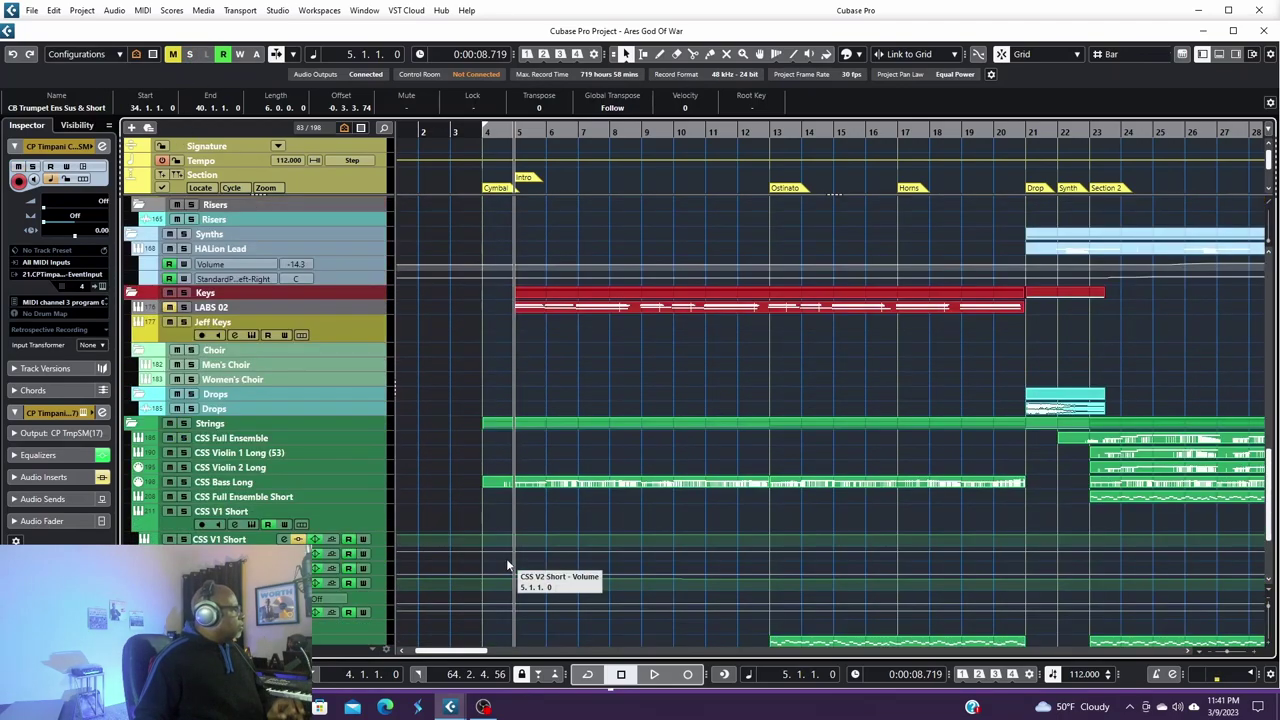
scroll(411, 540, "down", 4)
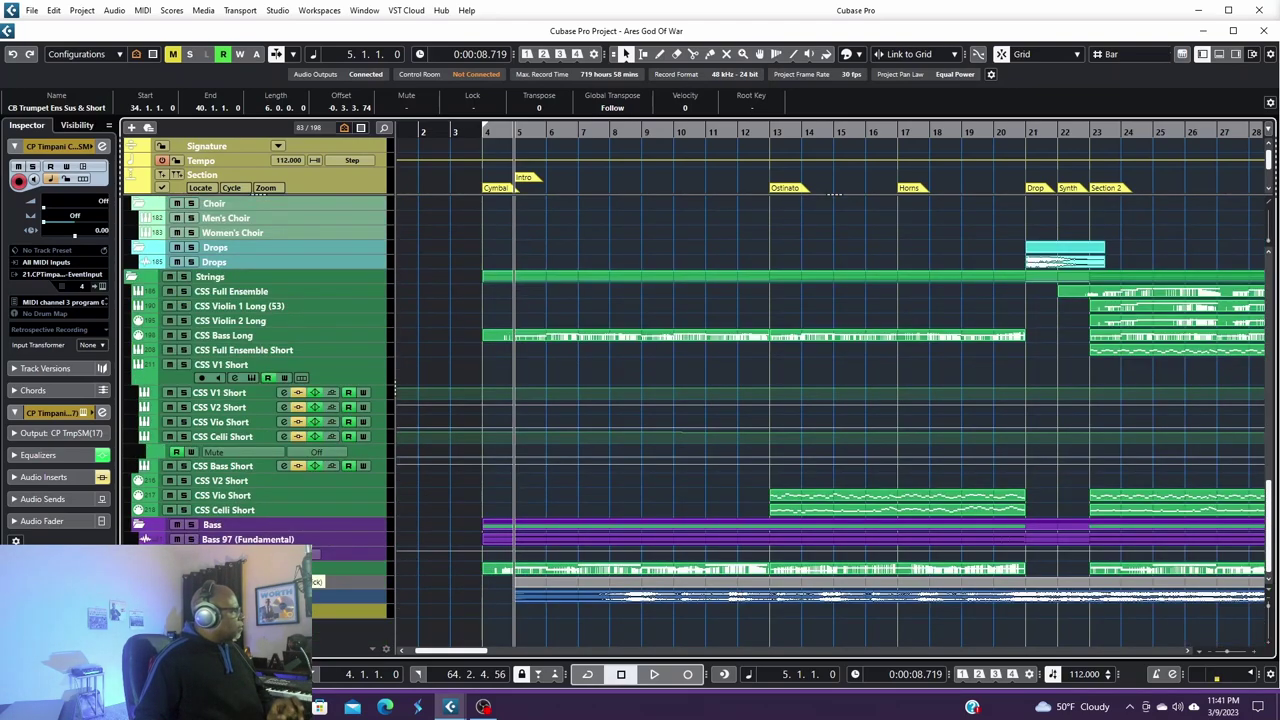
left_click(316, 452)
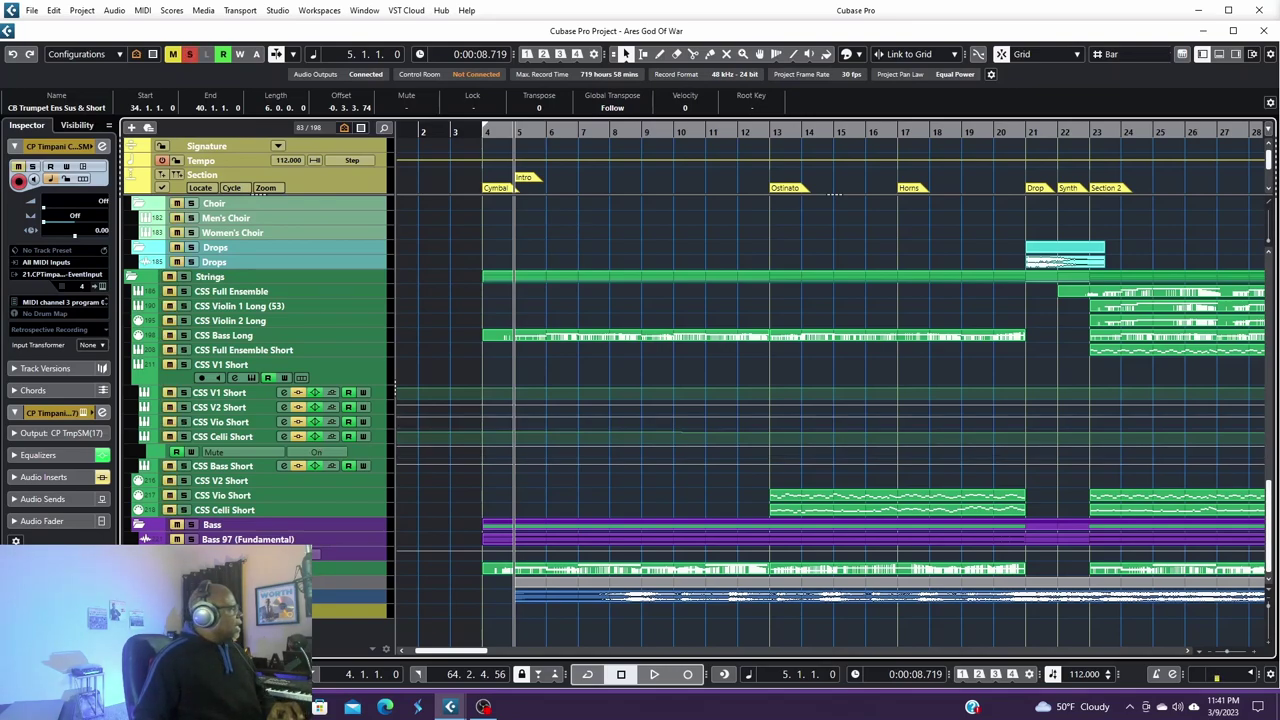
left_click(332, 566)
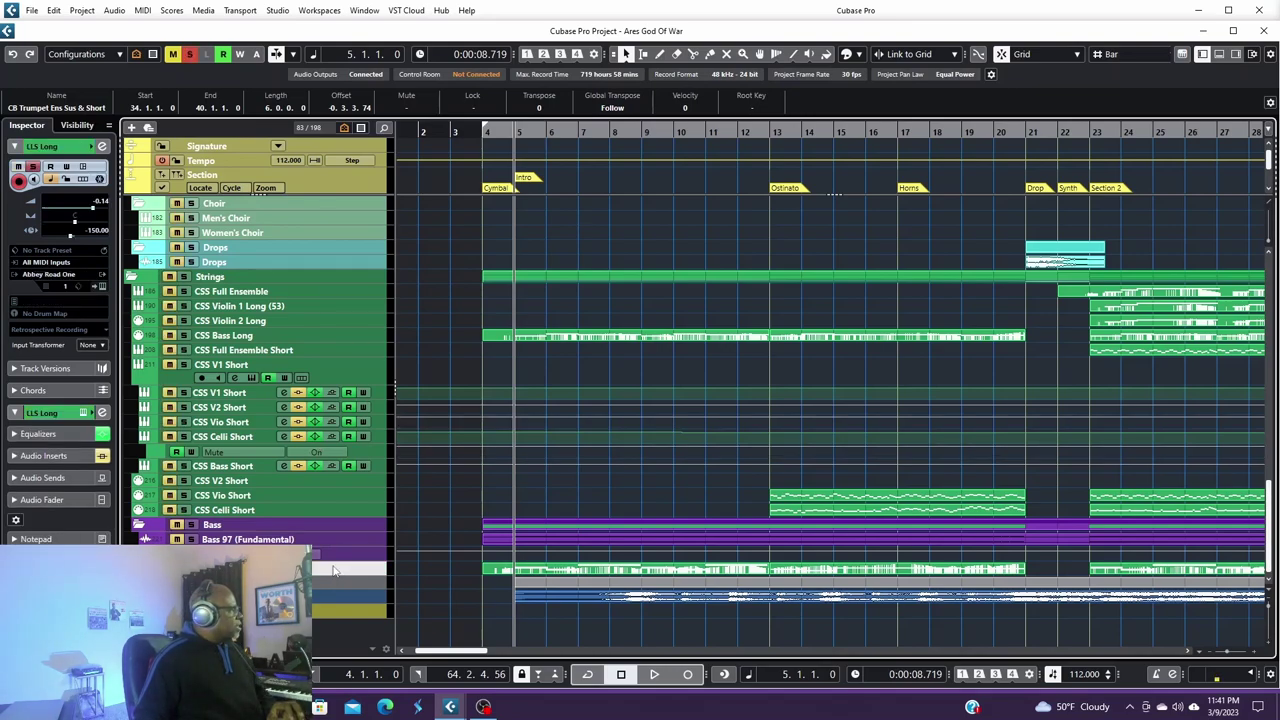
key("space")
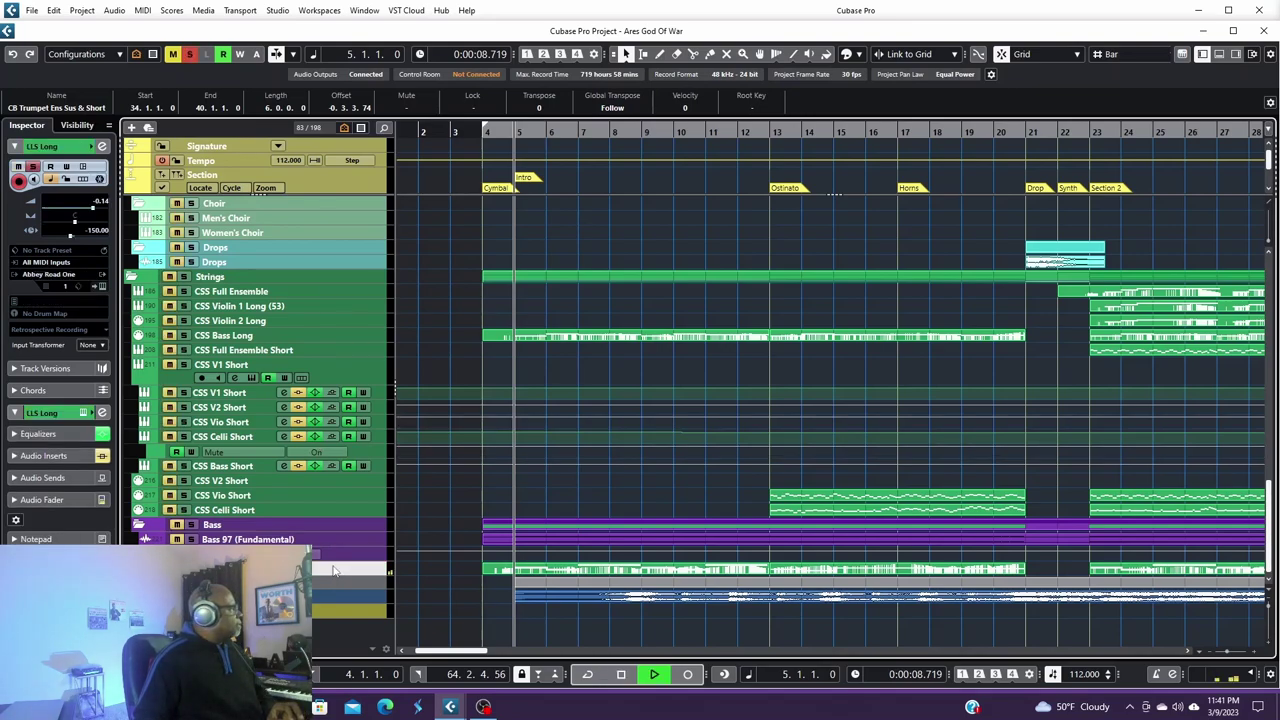
left_click(102, 287)
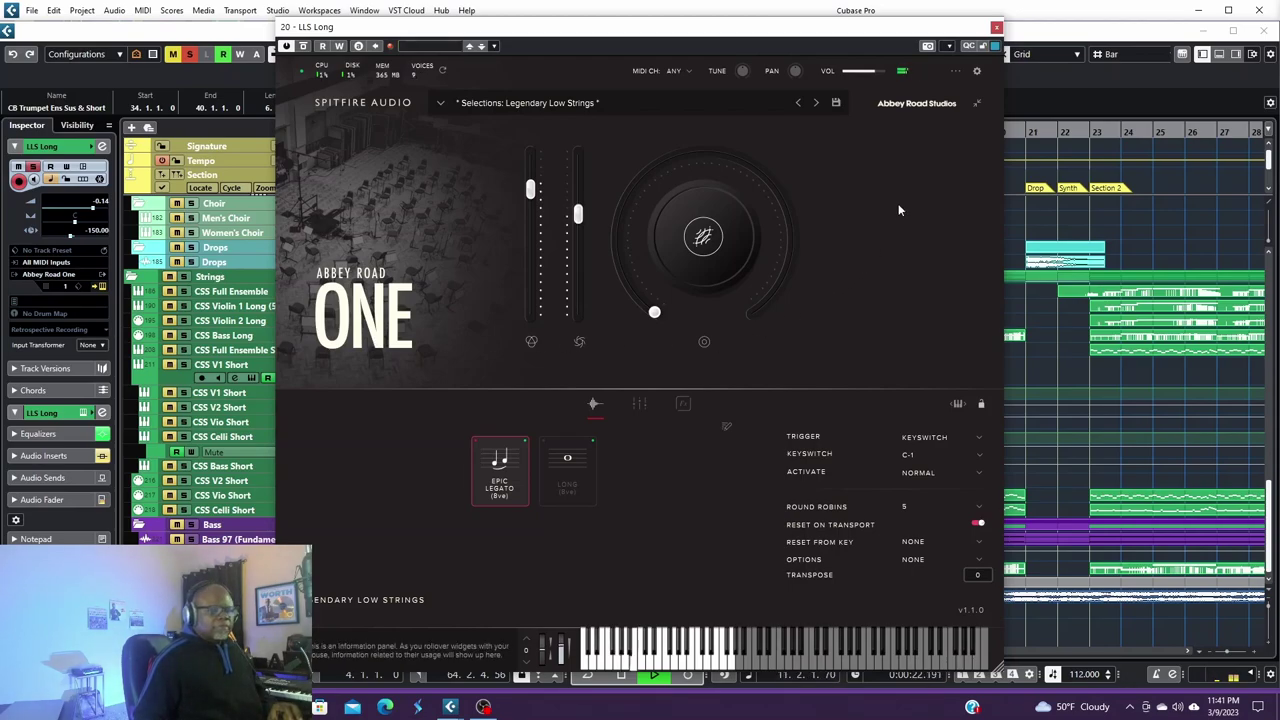
key("space")
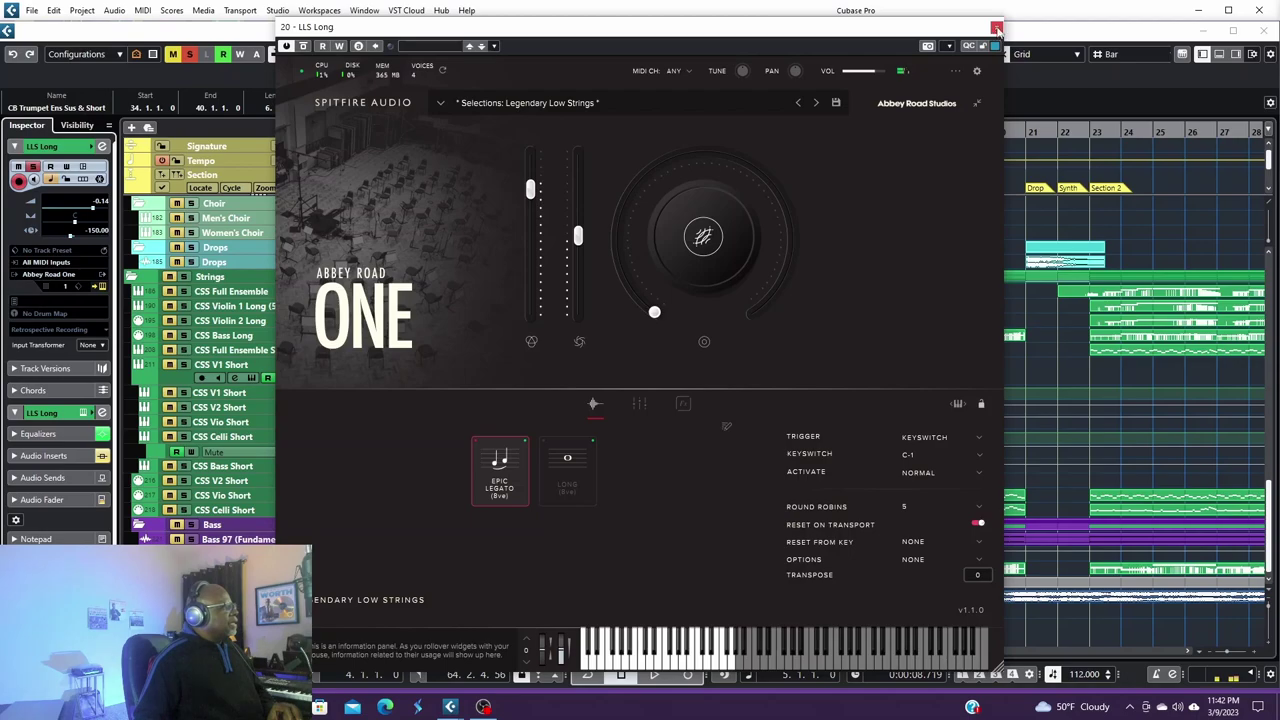
left_click(997, 29)
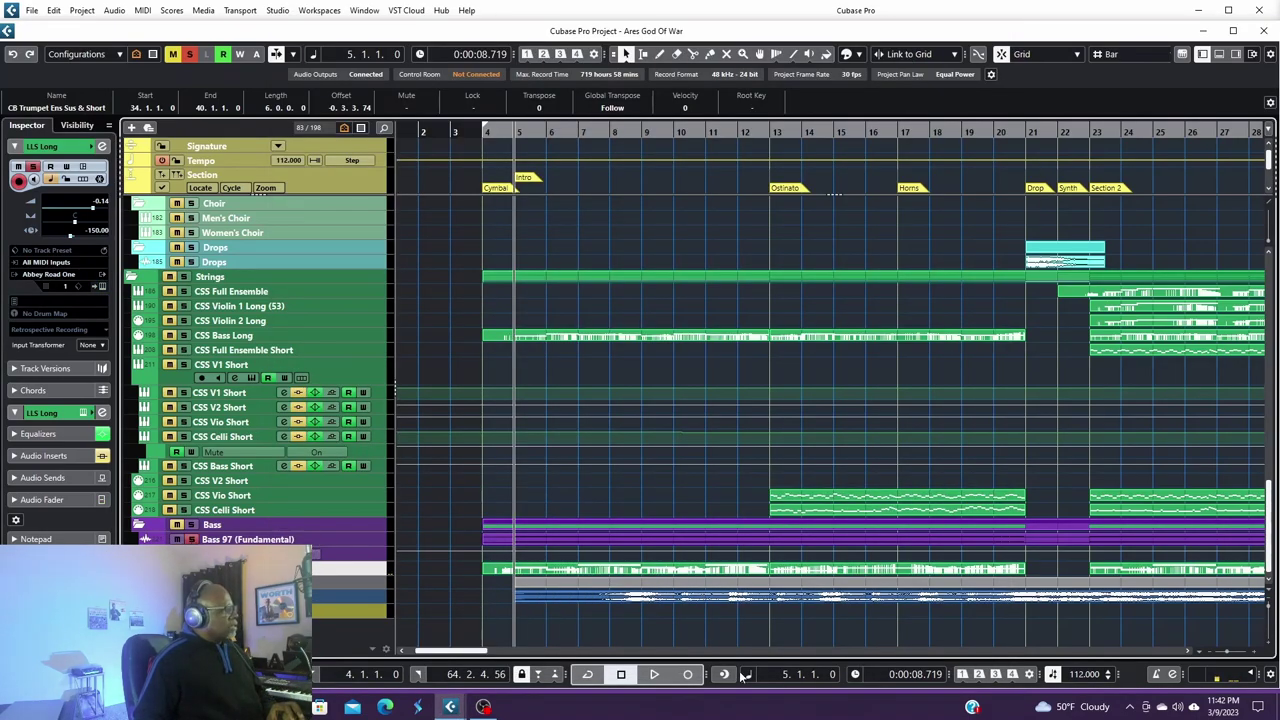
key("space")
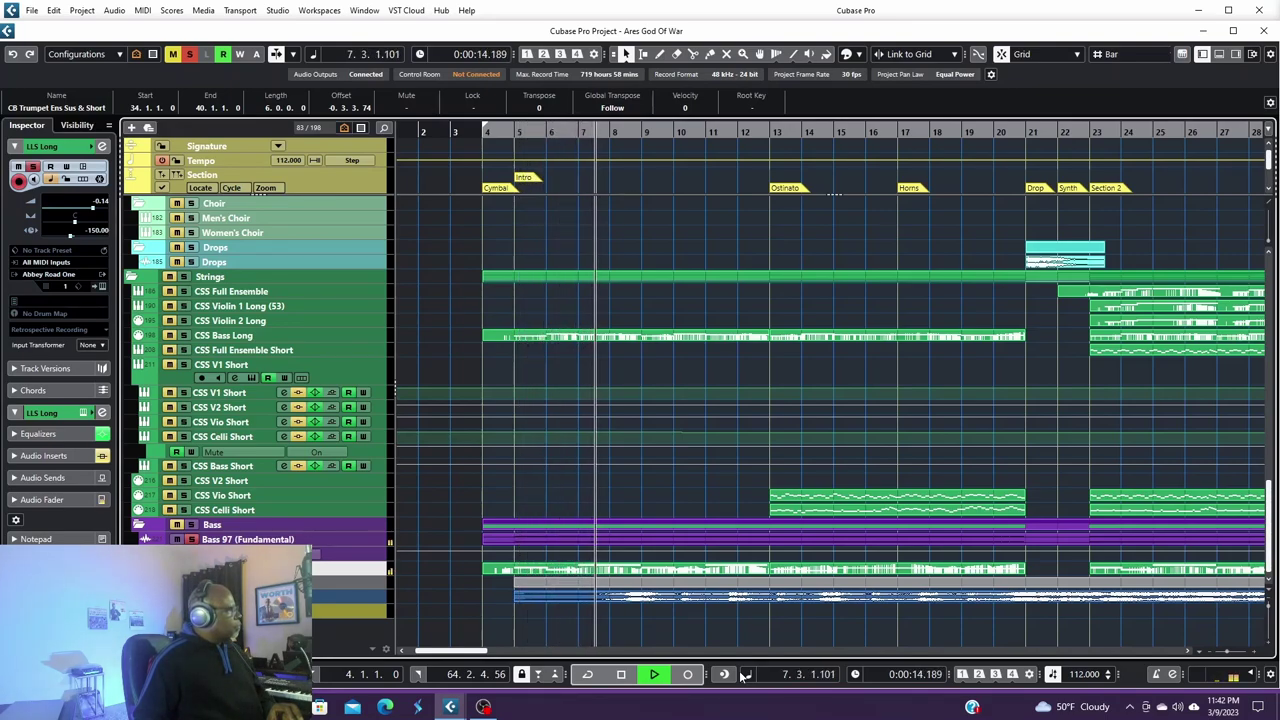
key("space")
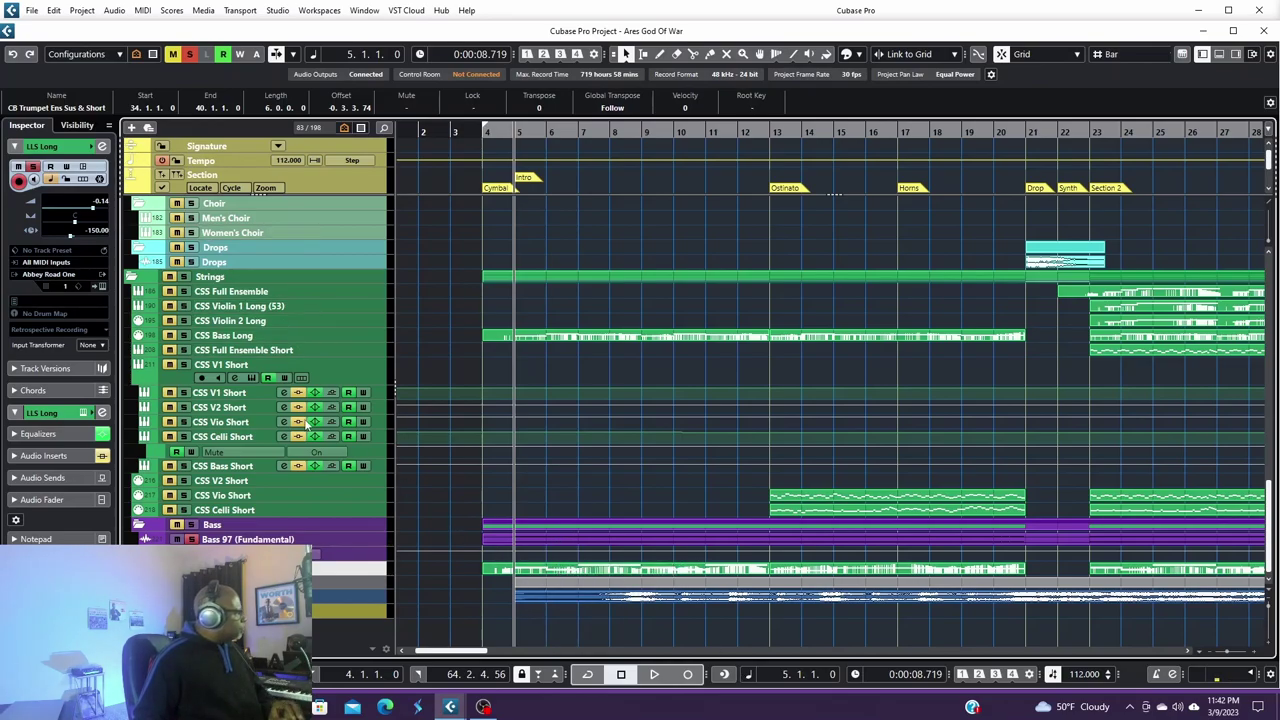
Step: Solo the Brass folder with its tracks, then play and stop to hear them
scroll(307, 436, "down", 10)
scroll(307, 436, "up", 5)
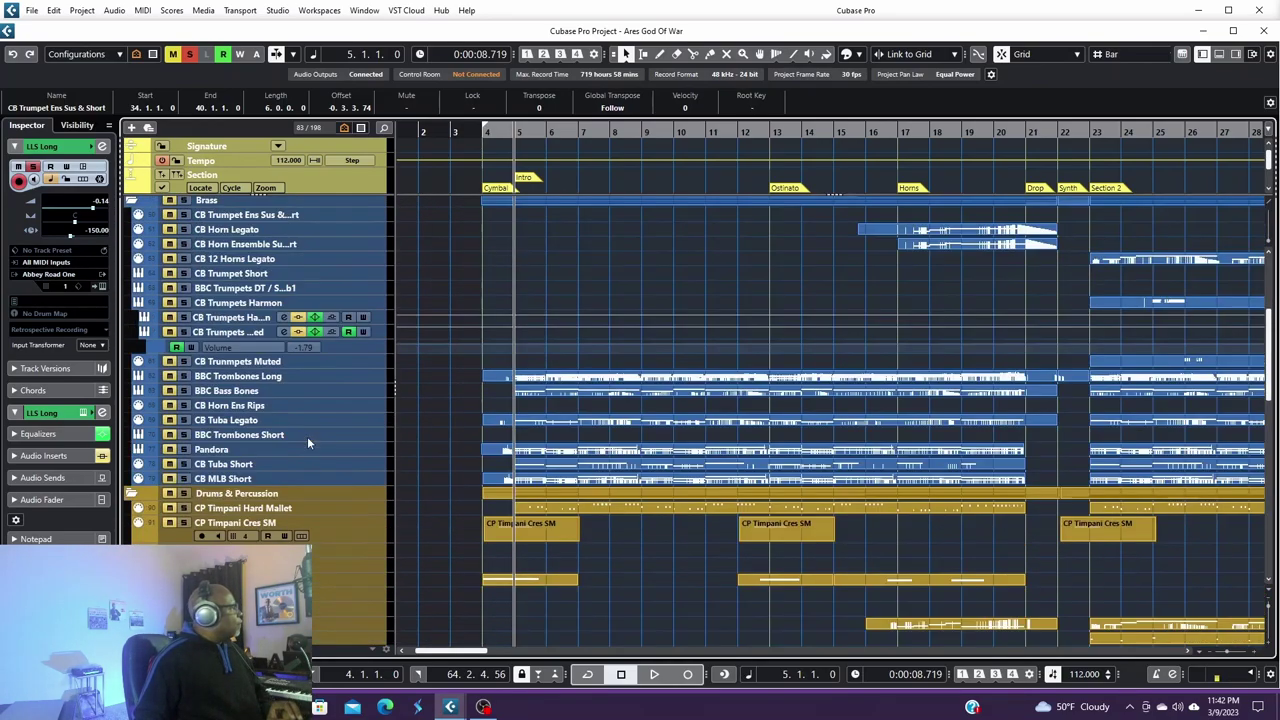
scroll(307, 436, "up", 2)
left_click(184, 290)
scroll(184, 295, "up", 3)
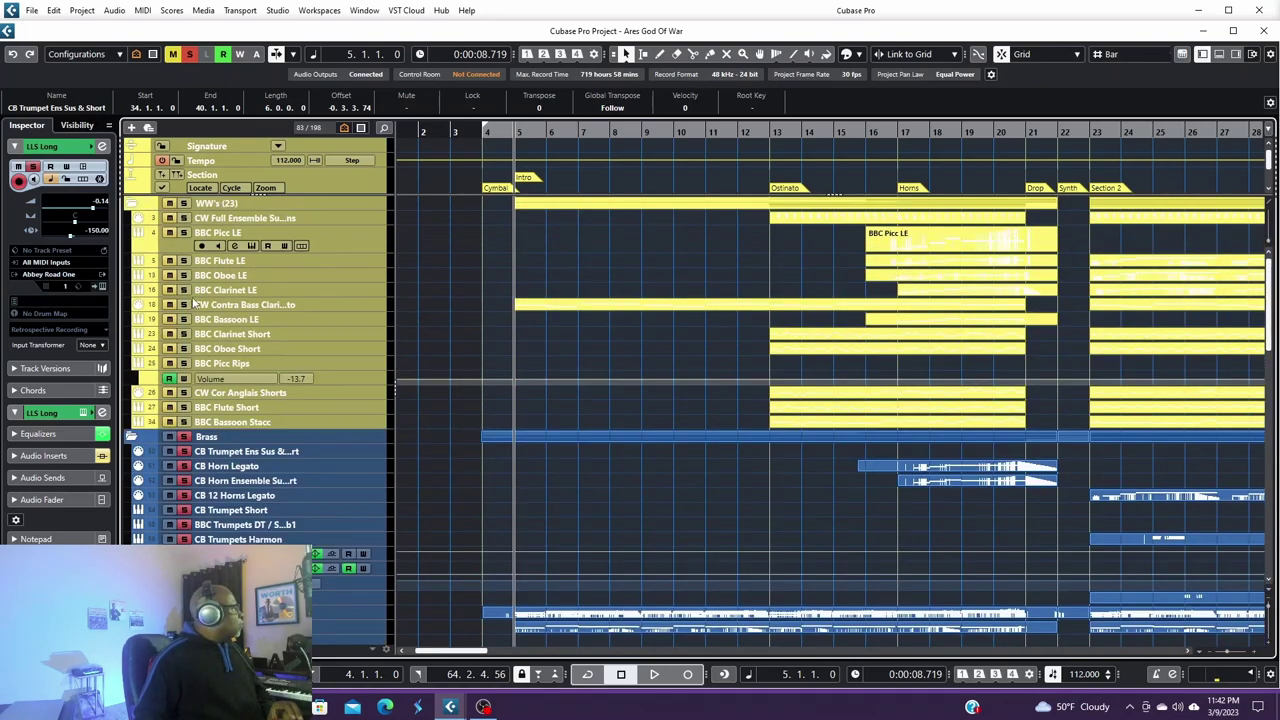
scroll(315, 404, "down", 10)
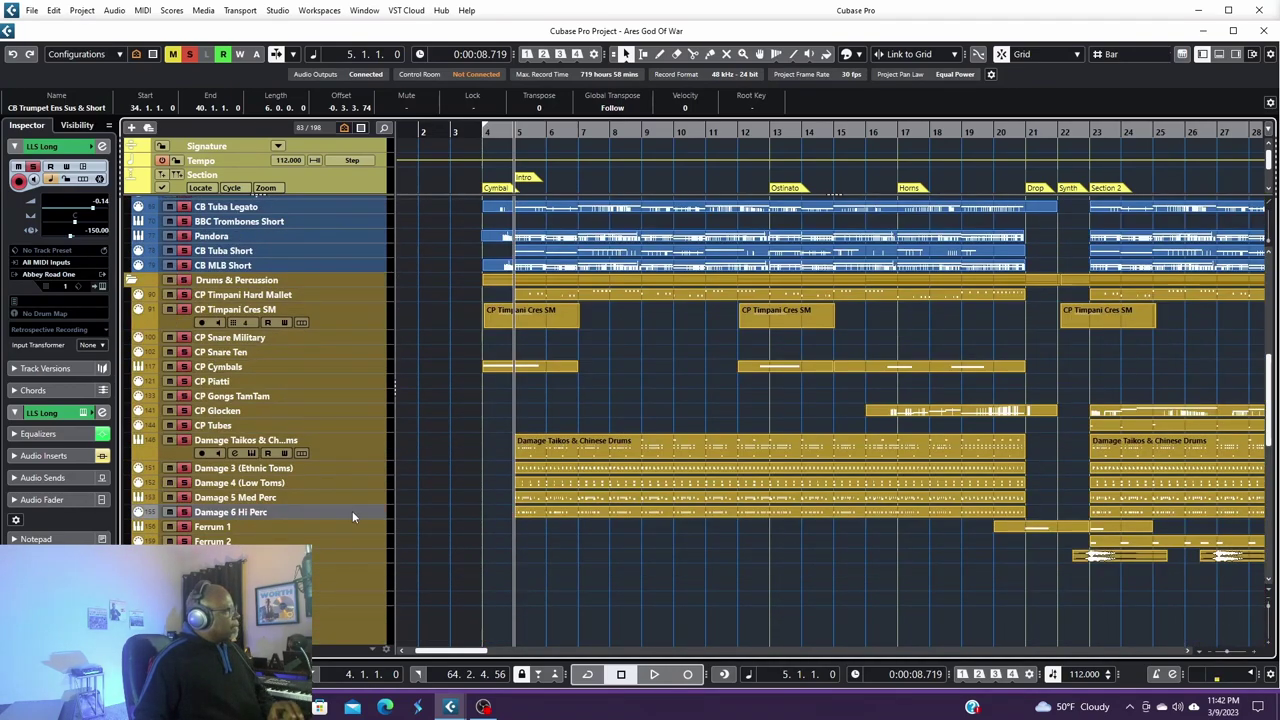
key("space")
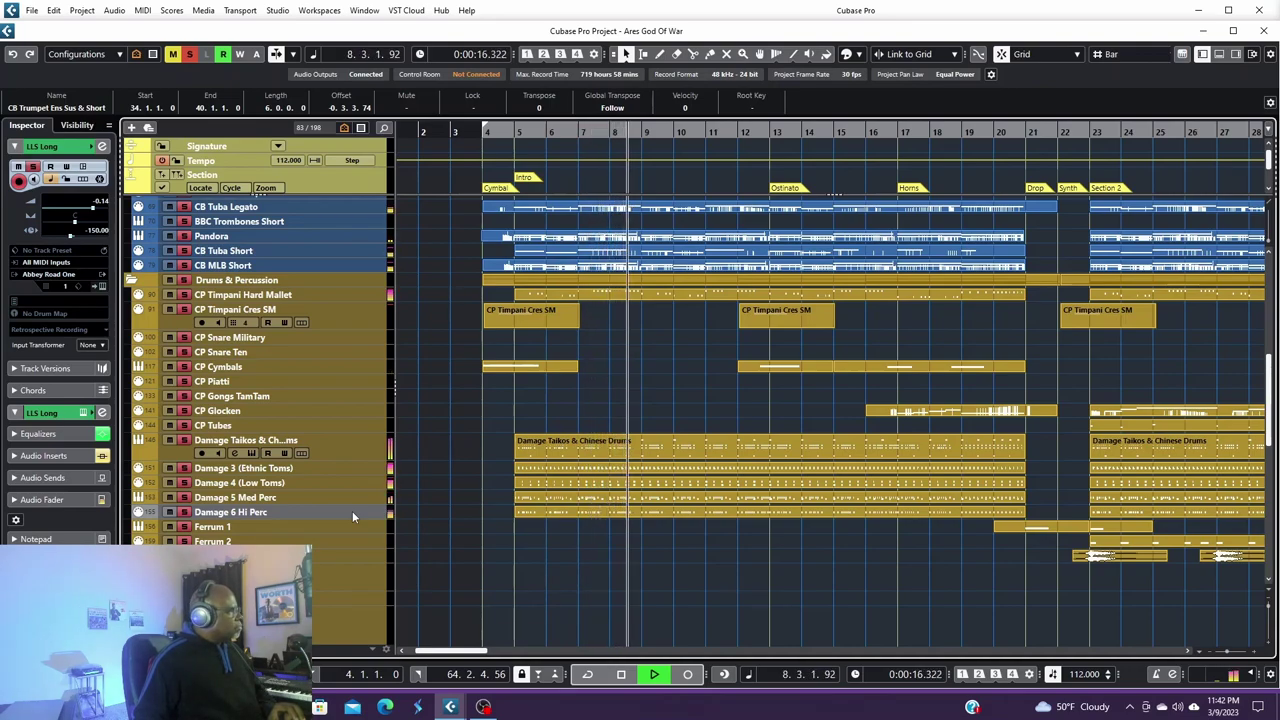
key("space")
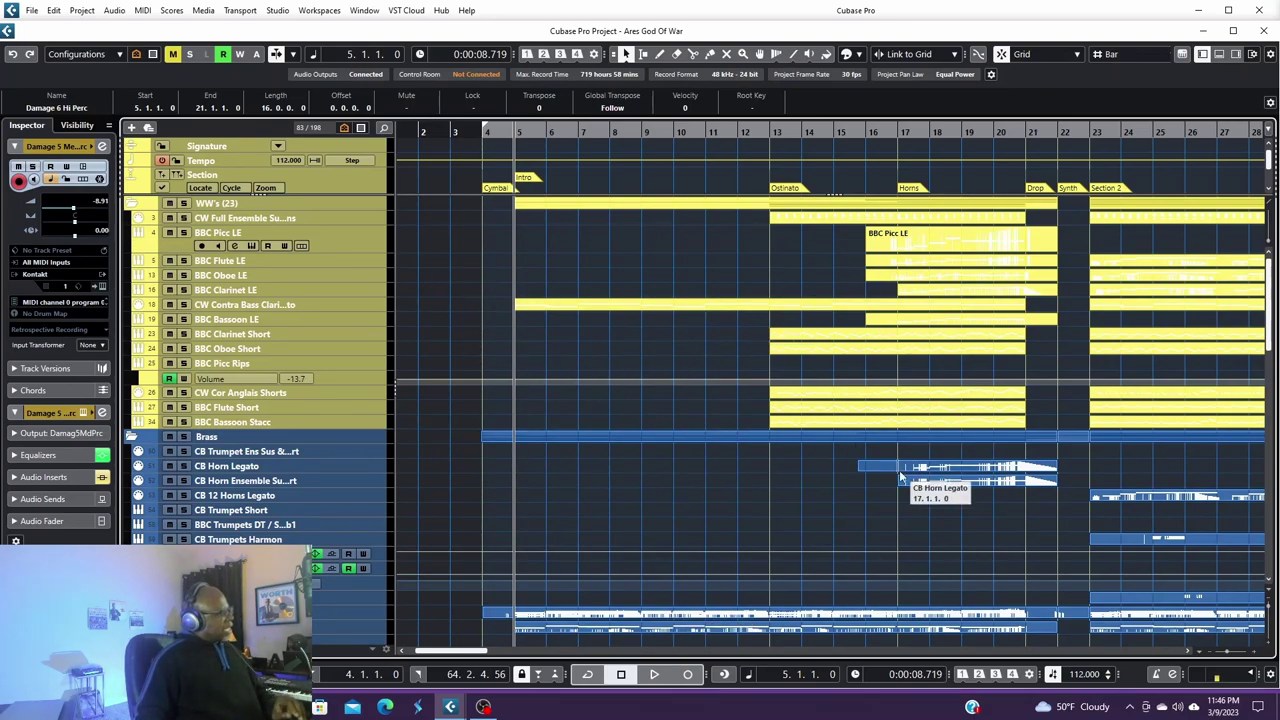
Step: Move the playhead to bar 13 and solo BBC Clarinet Short and BBC Bassoon Stacc
left_click(770, 131)
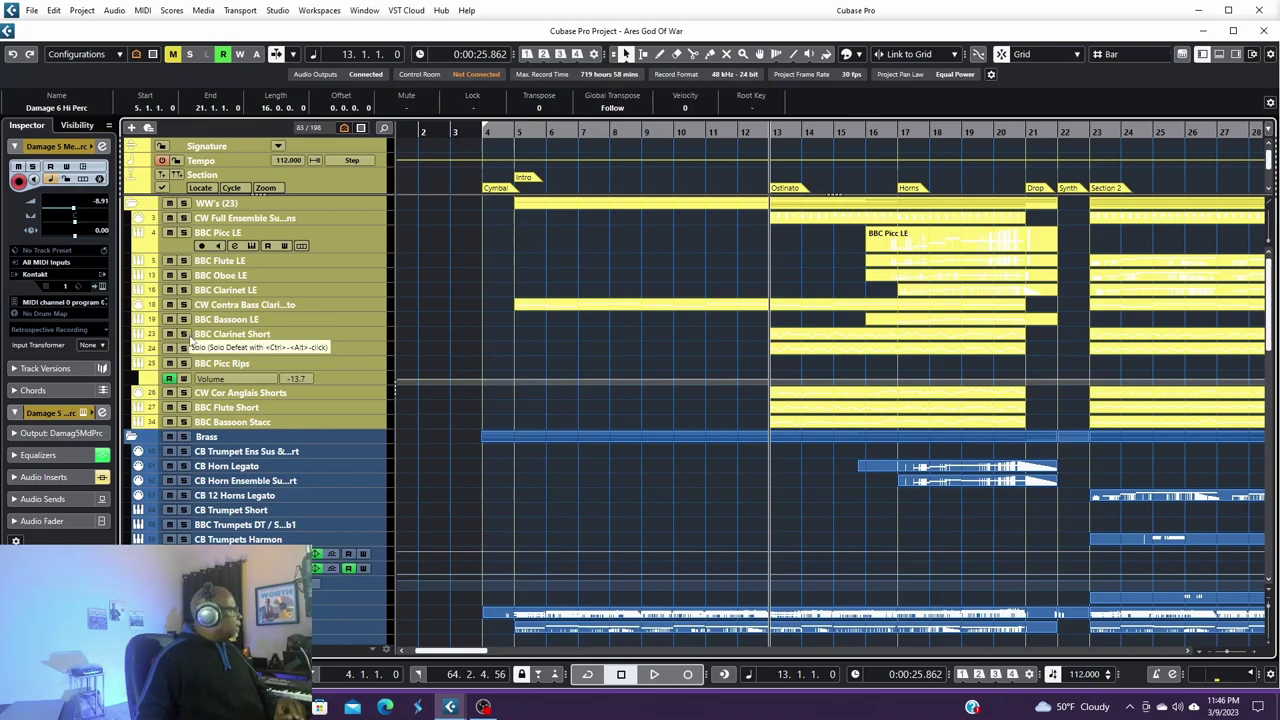
left_click(184, 336)
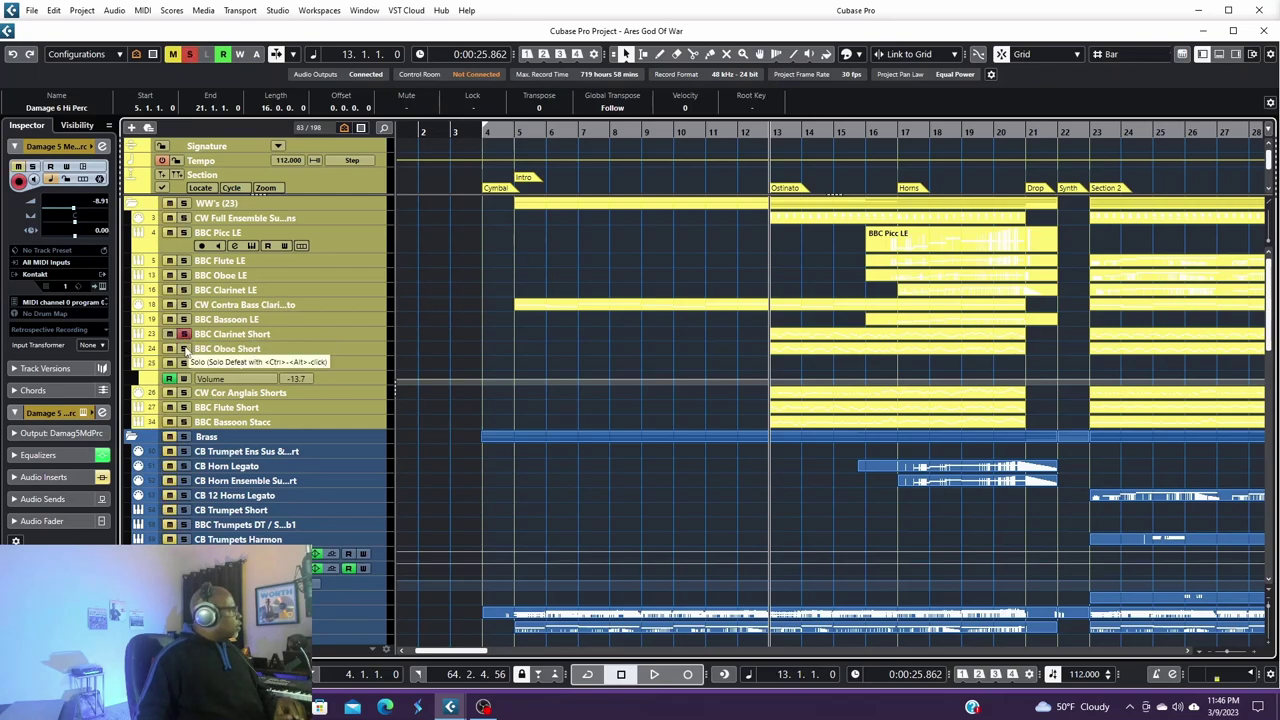
left_click(184, 422)
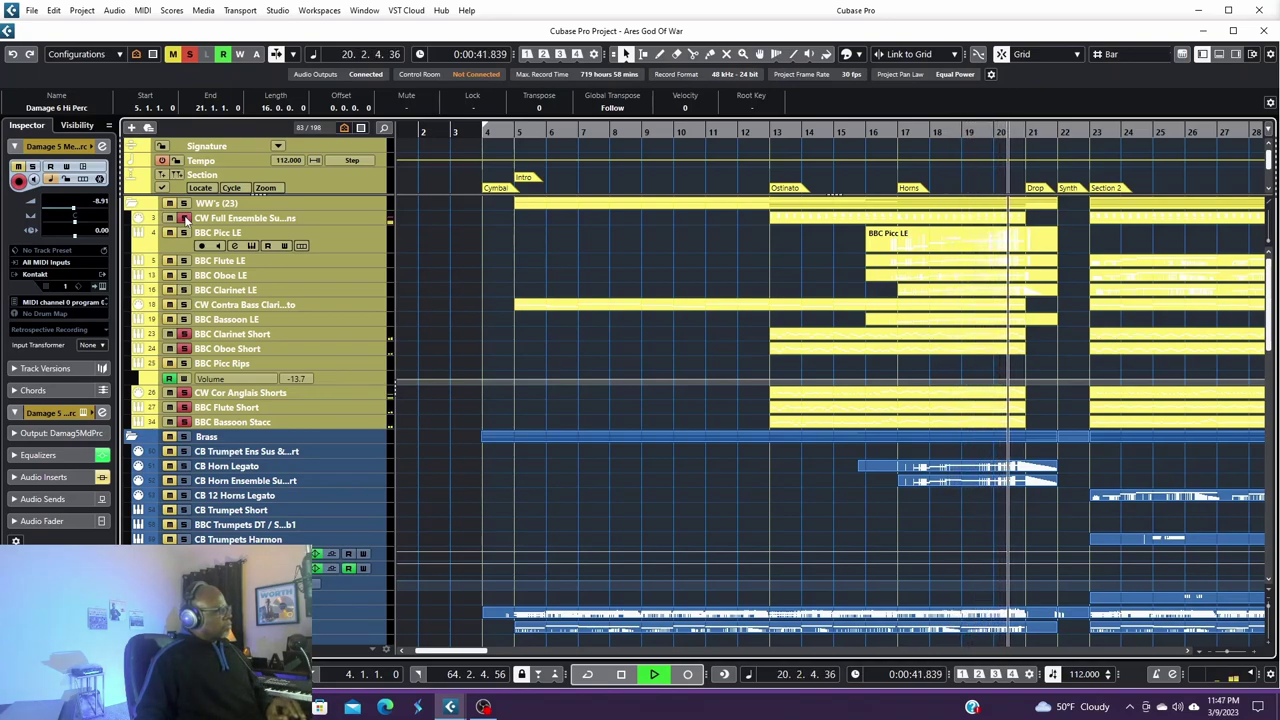
Step: Solo CSS Vio Short and play the short strings from bar 13
key("space")
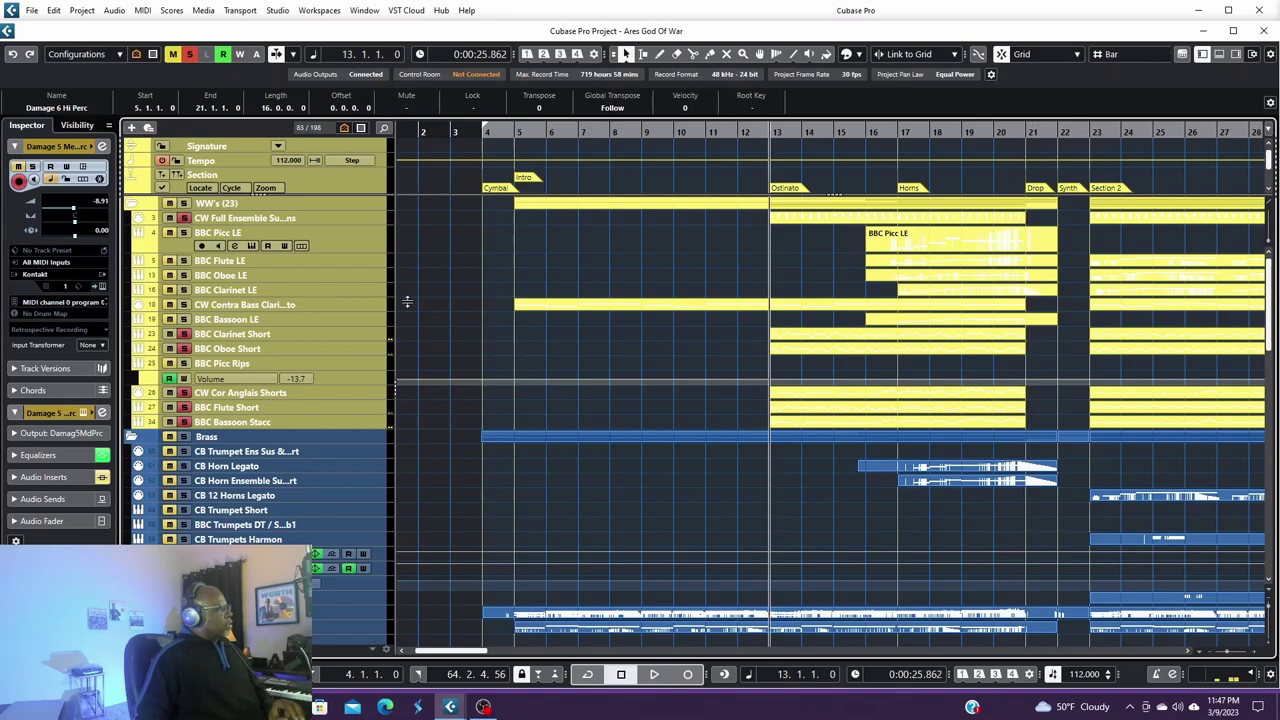
scroll(630, 408, "down", 5)
scroll(632, 407, "down", 5)
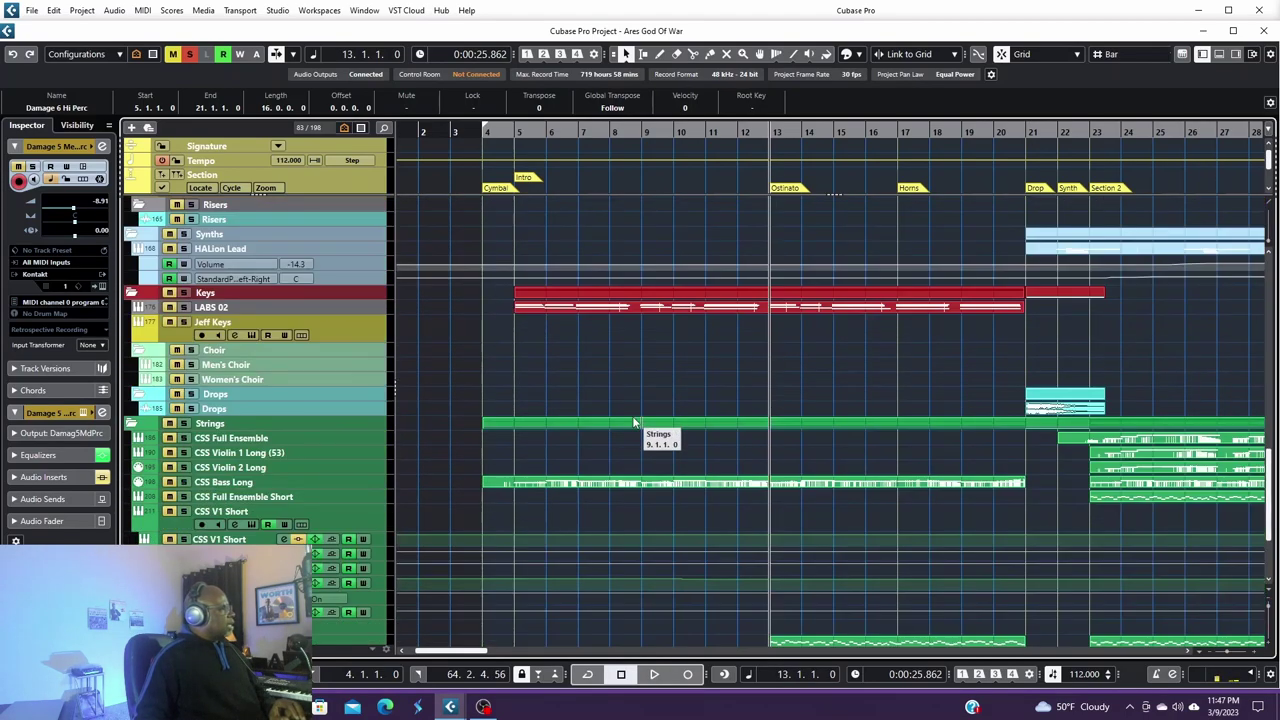
scroll(634, 410, "down", 5)
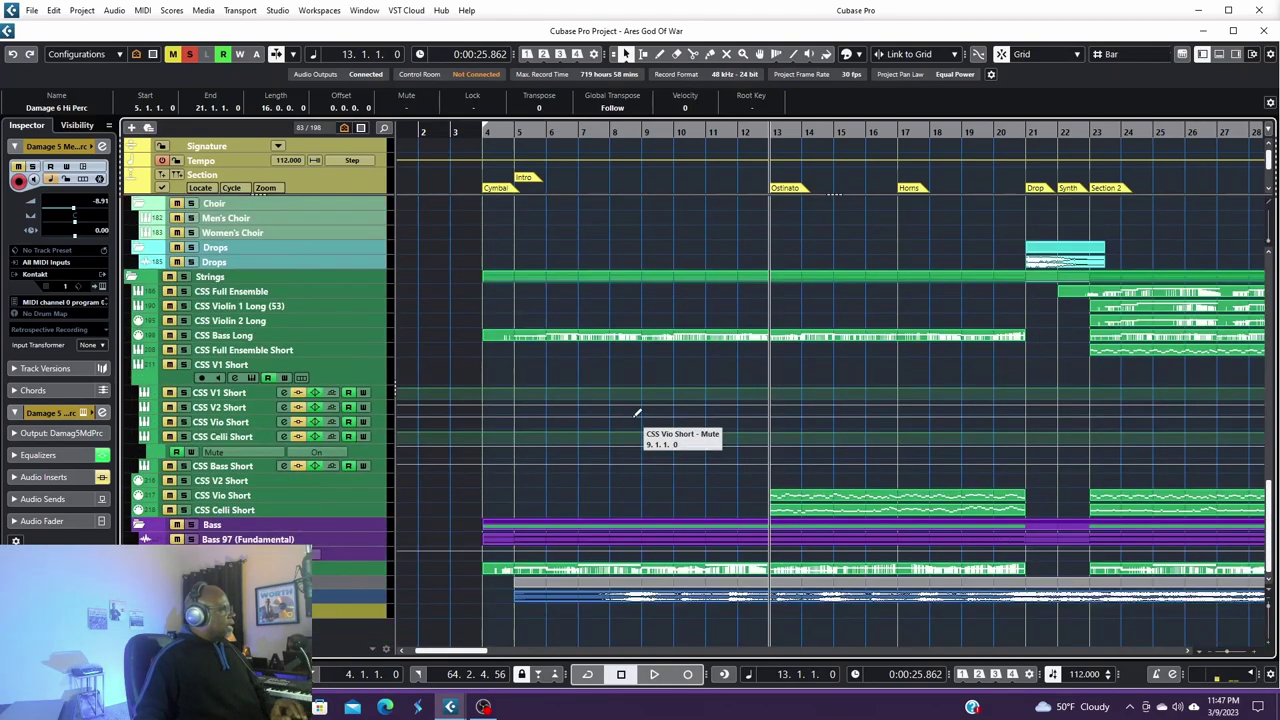
left_click(184, 496)
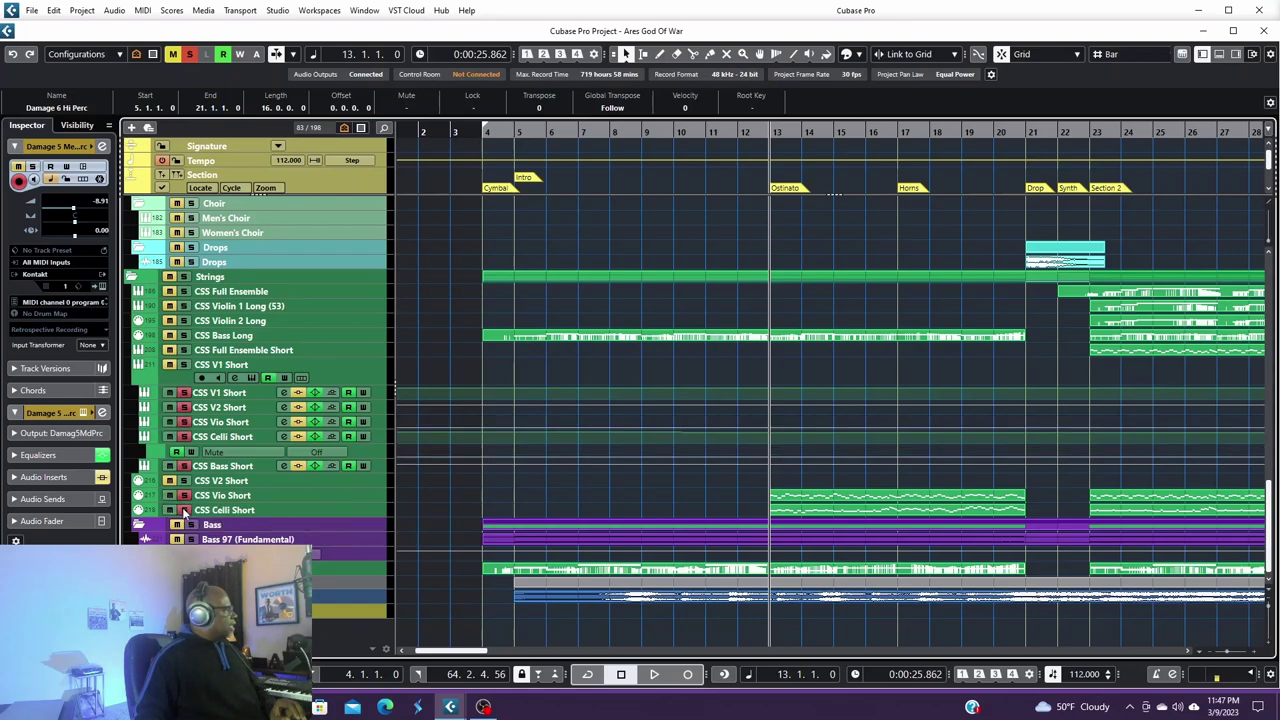
key("space")
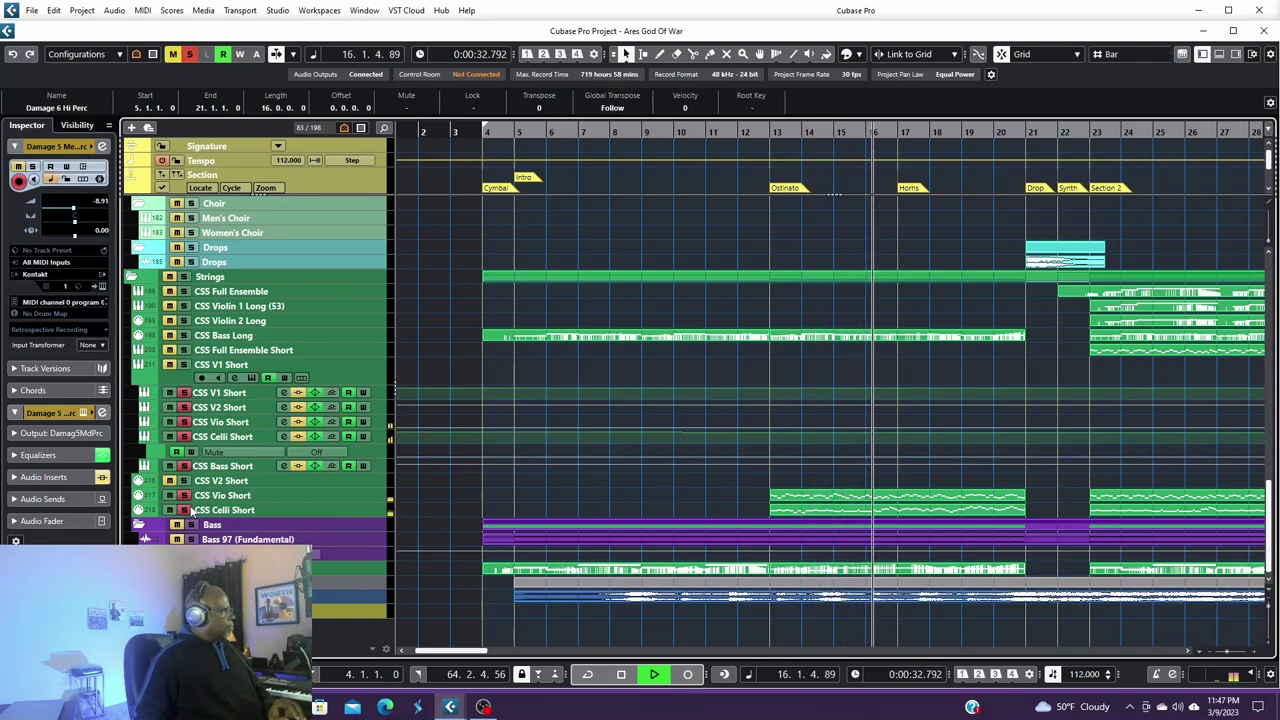
key("space")
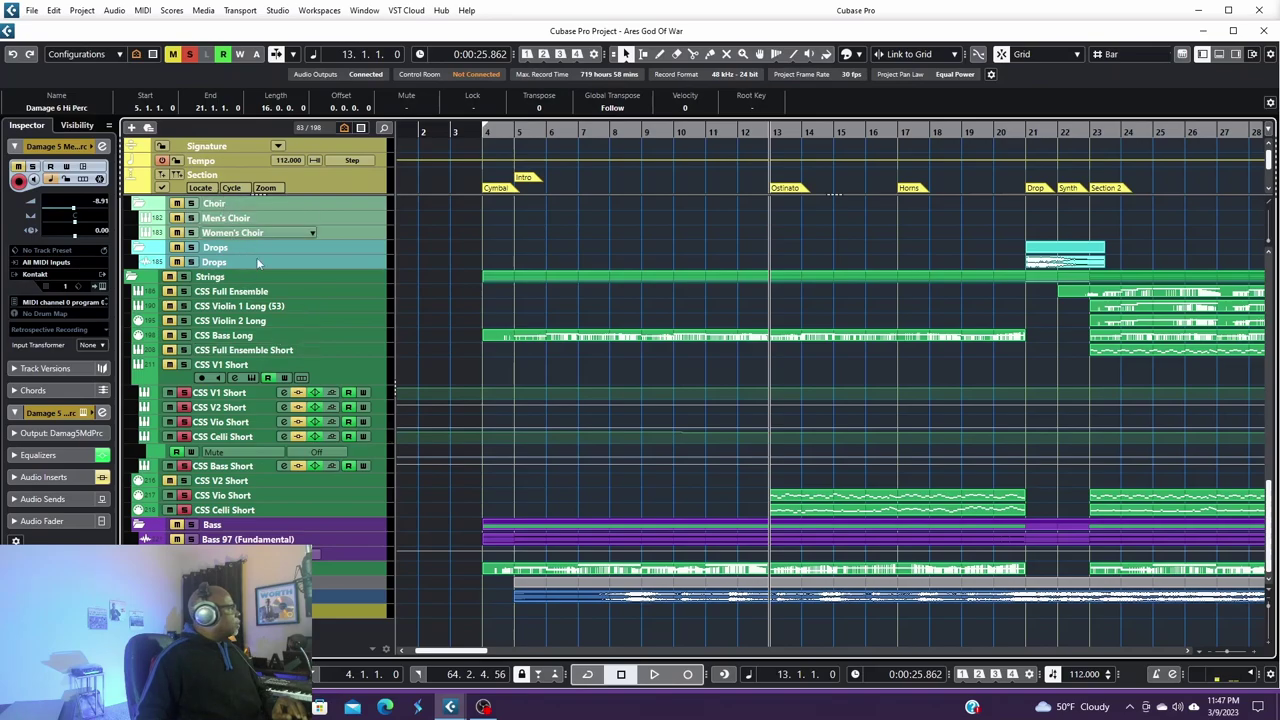
Step: Clear the earlier woodwind solos and stop playback back at bar 13
scroll(250, 240, "down", 10)
left_click(187, 55)
scroll(269, 346, "up", 10)
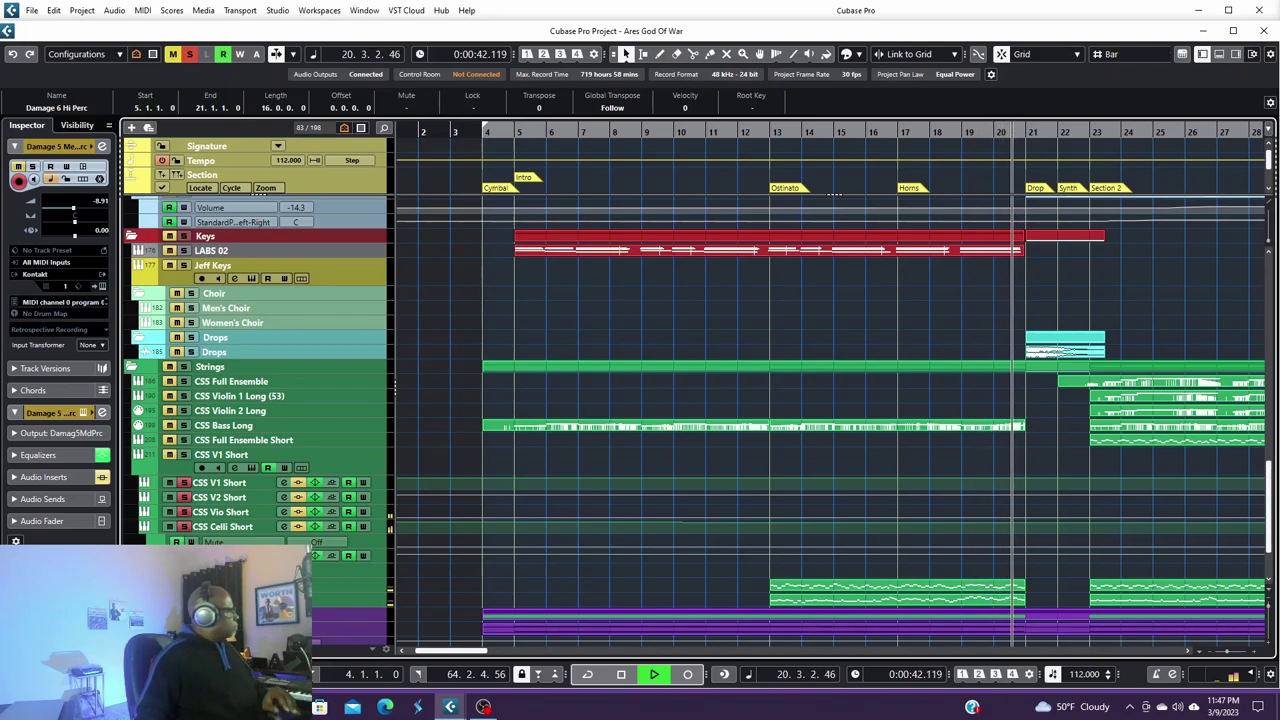
key("space")
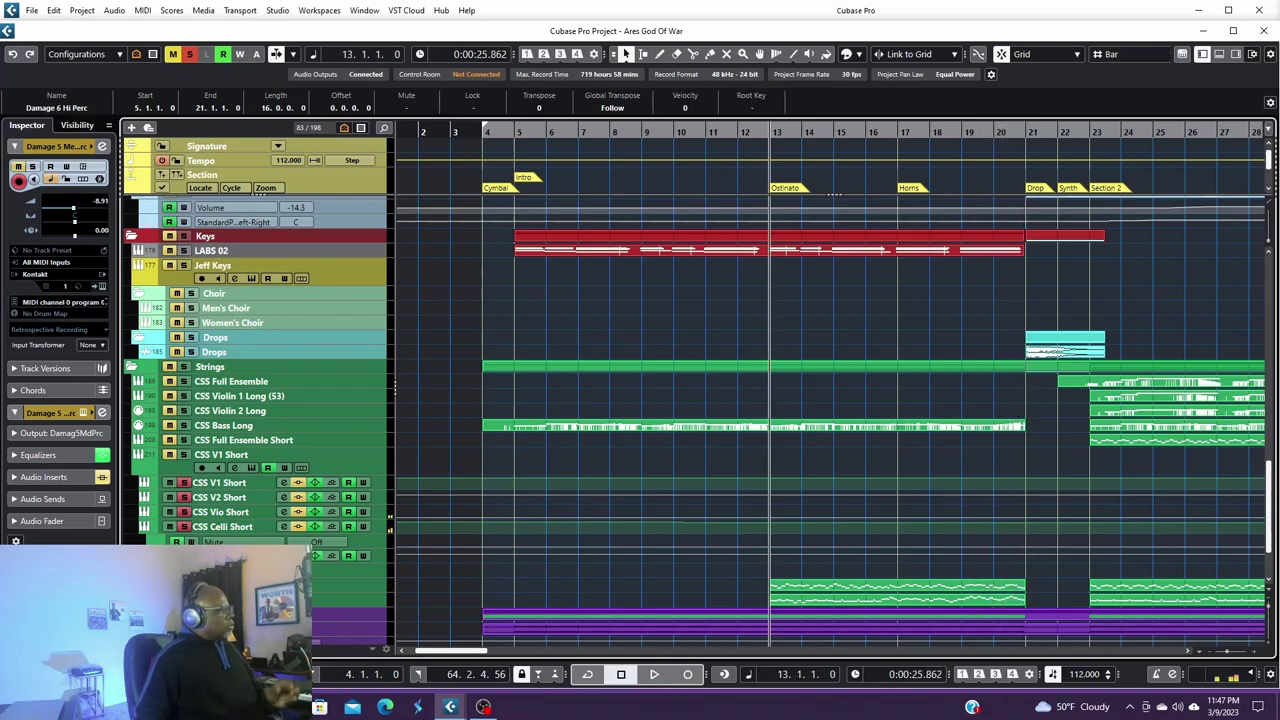
scroll(336, 570, "up", 12)
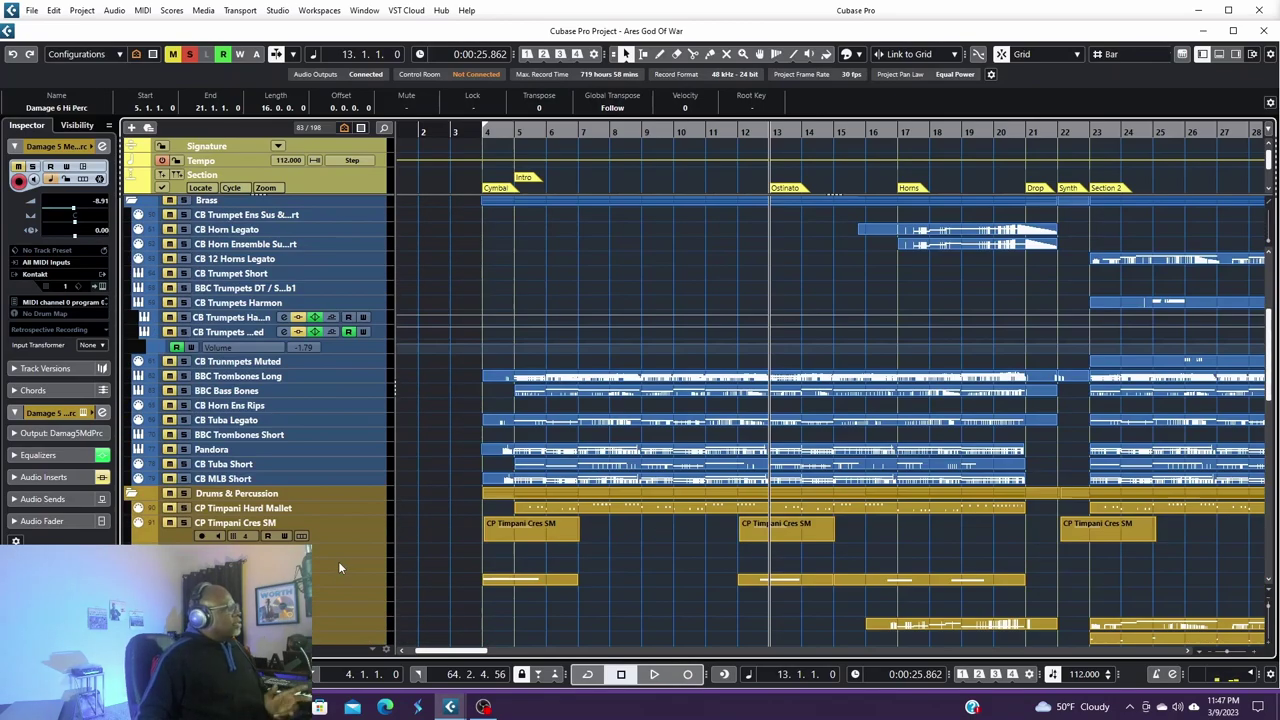
scroll(336, 562, "up", 5)
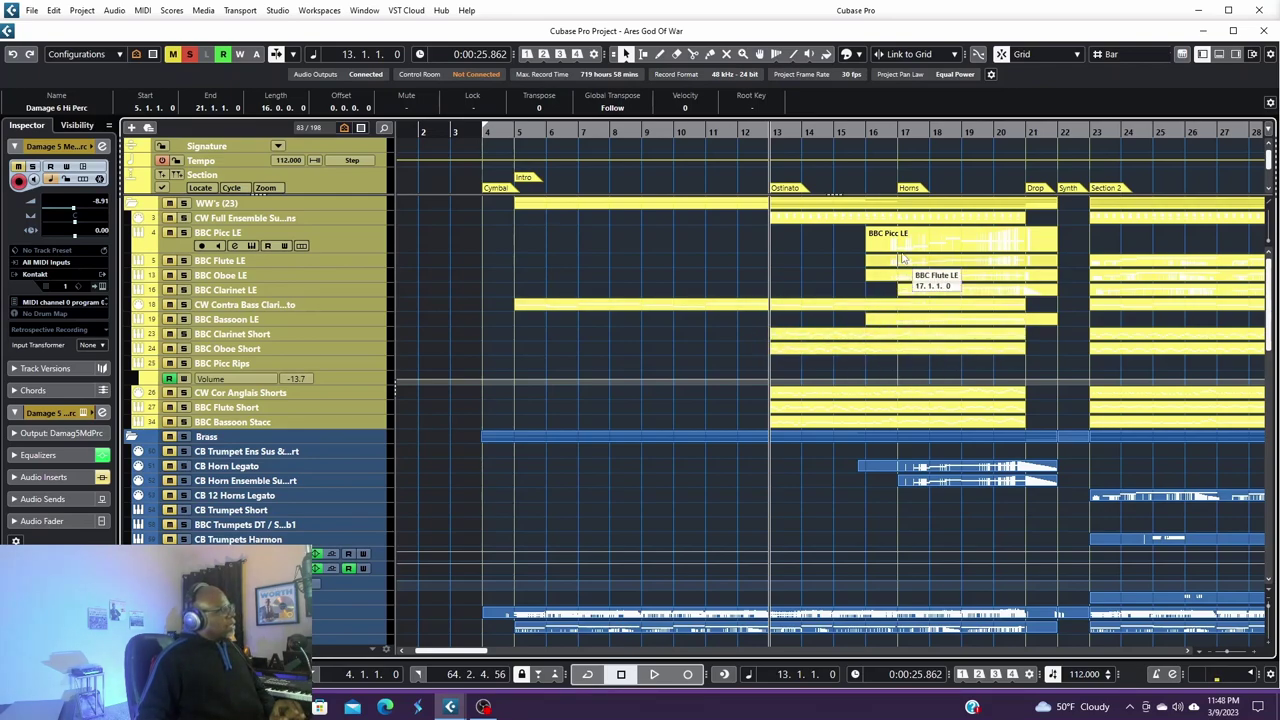
left_click(184, 204)
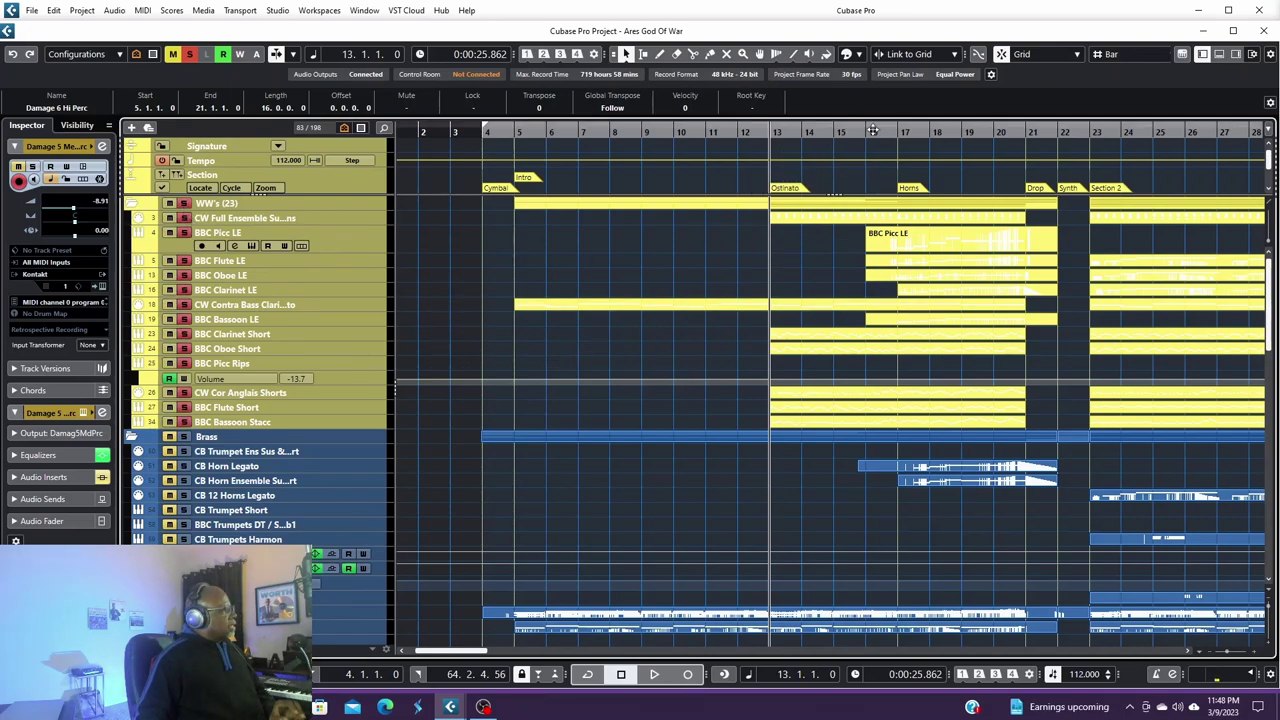
key("space")
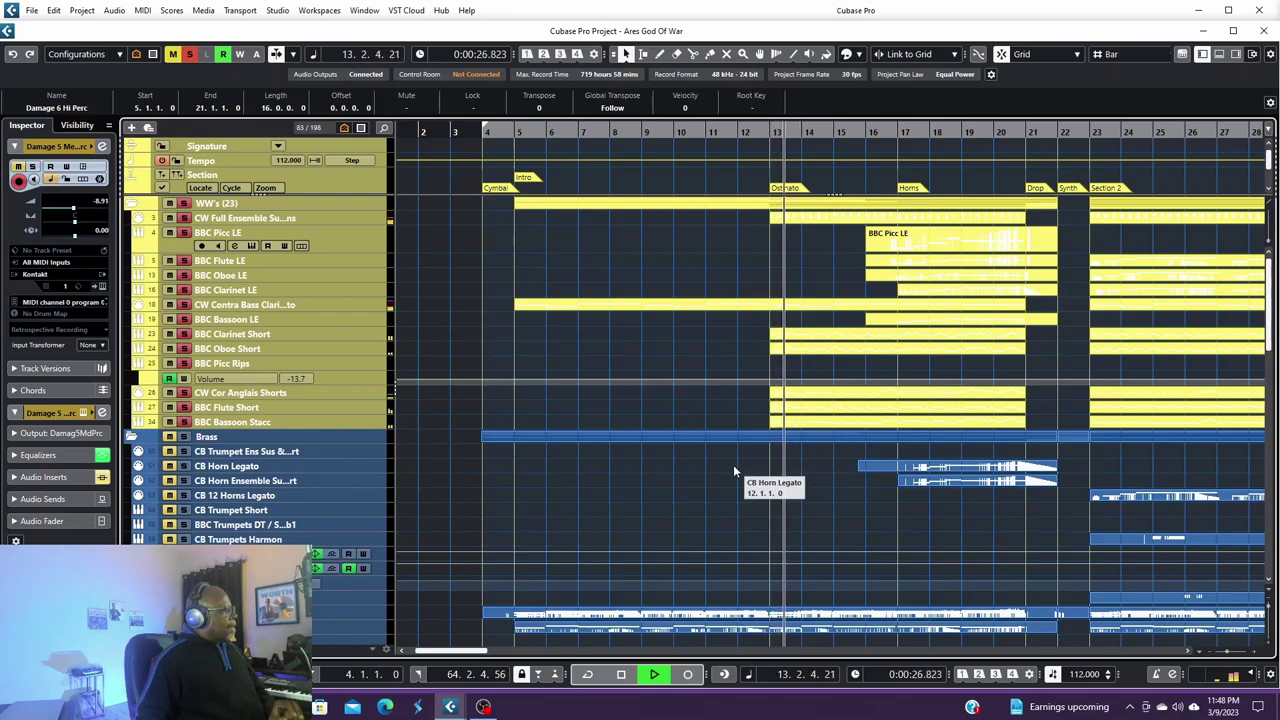
scroll(733, 466, "down", 5)
scroll(733, 466, "down", 12)
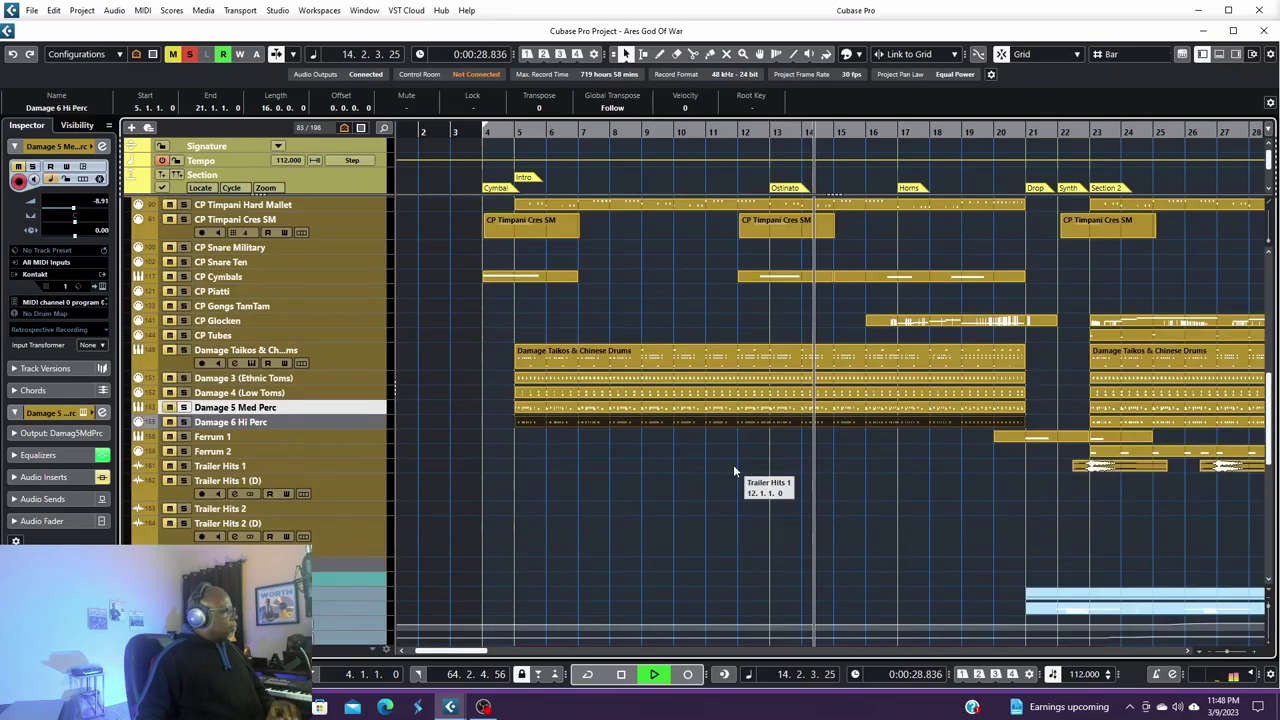
scroll(733, 466, "down", 7)
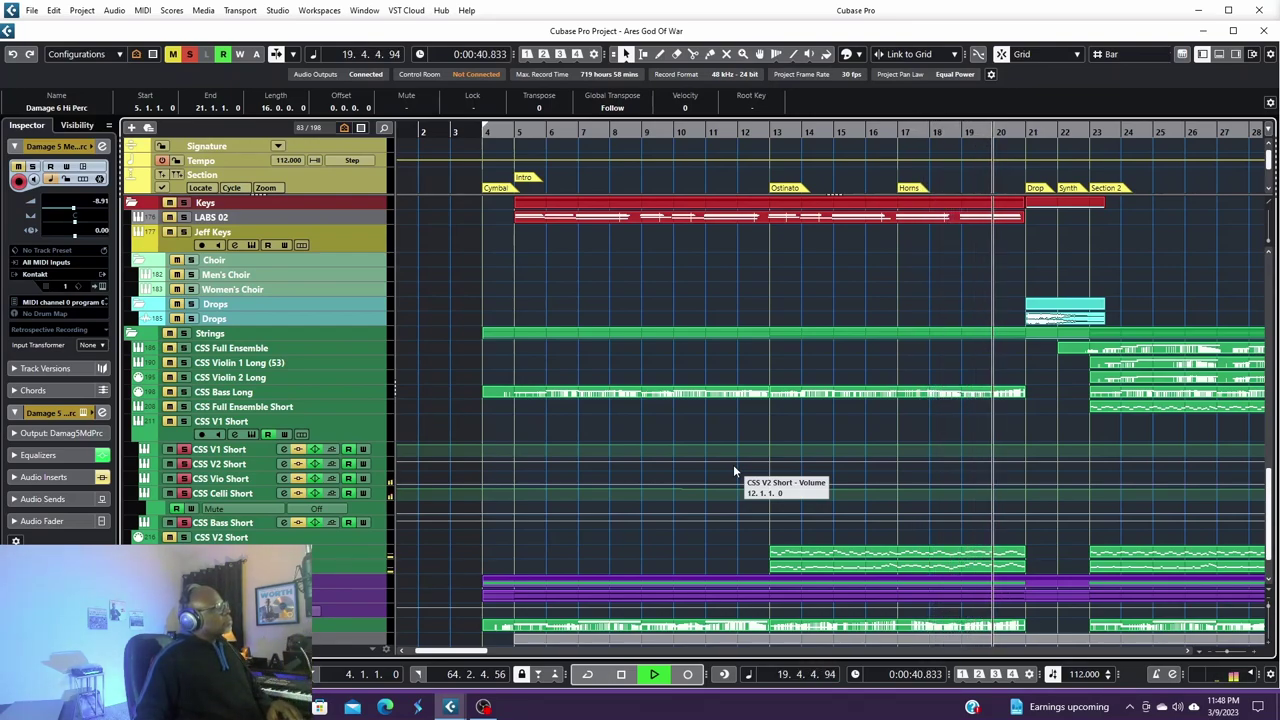
Step: Select the CB Horn Legato track and play the arrangement from bar 16
key("space")
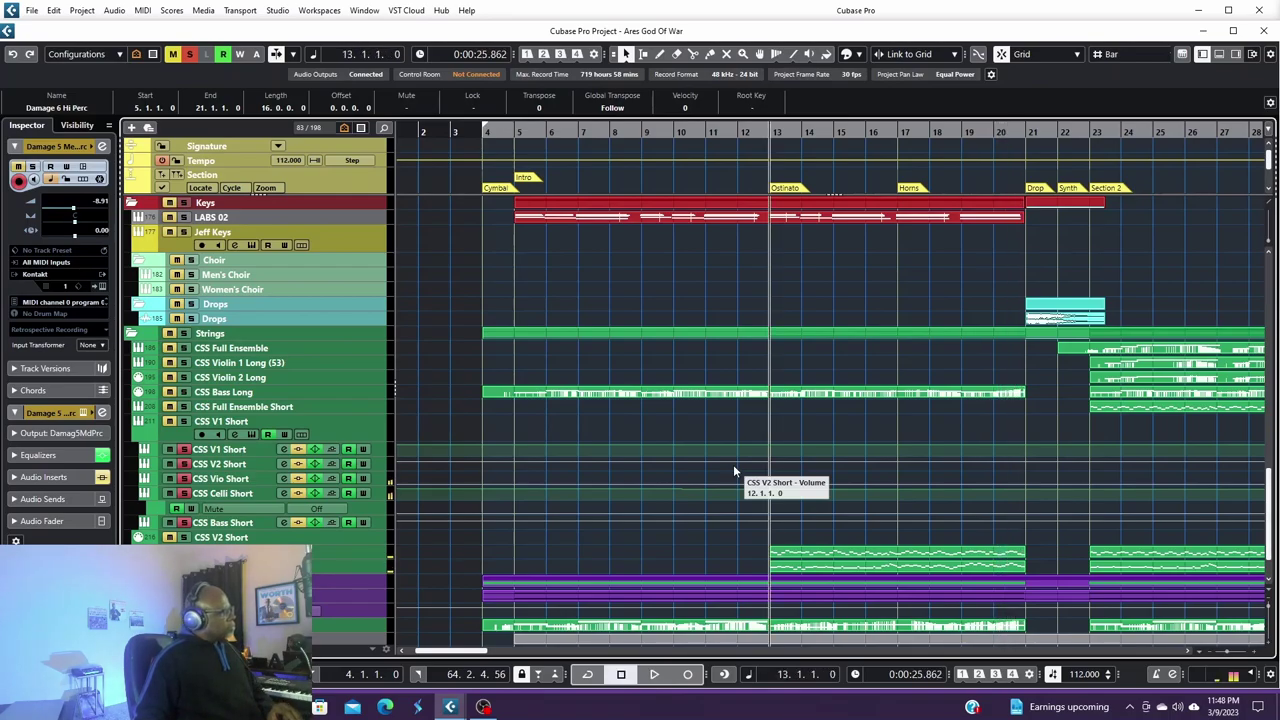
scroll(733, 464, "up", 15)
scroll(733, 466, "up", 6)
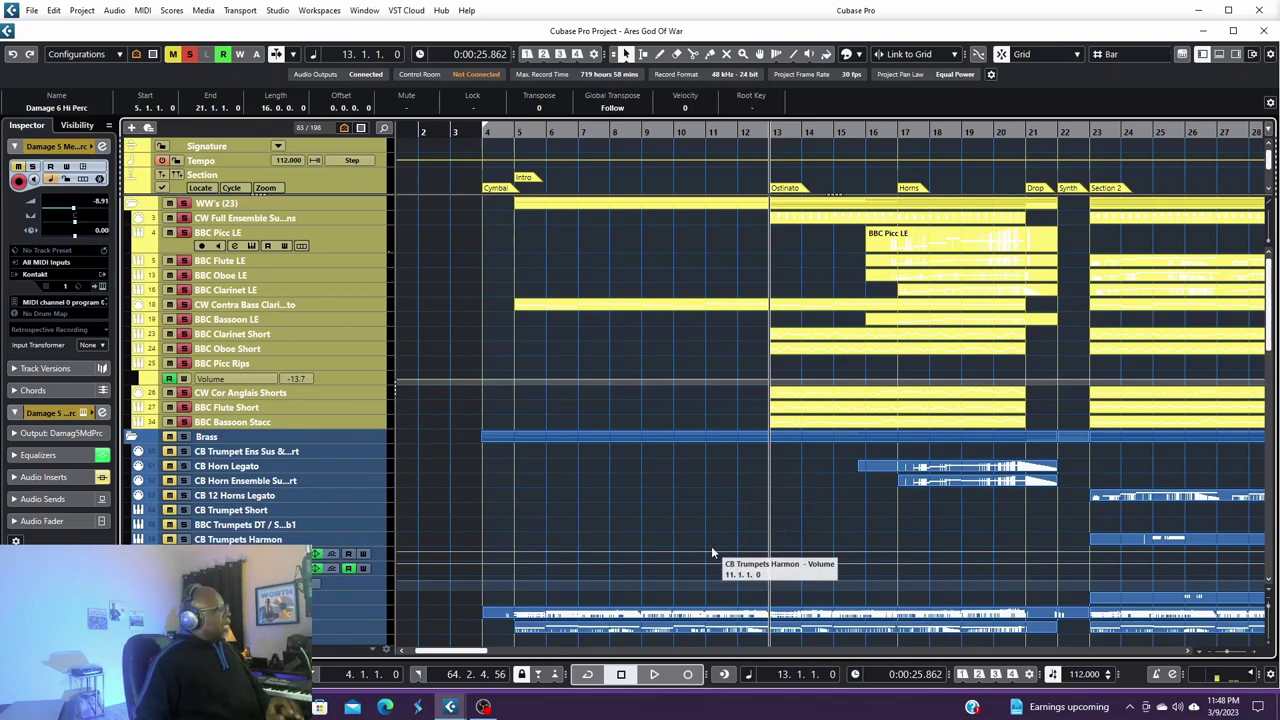
left_click(194, 467)
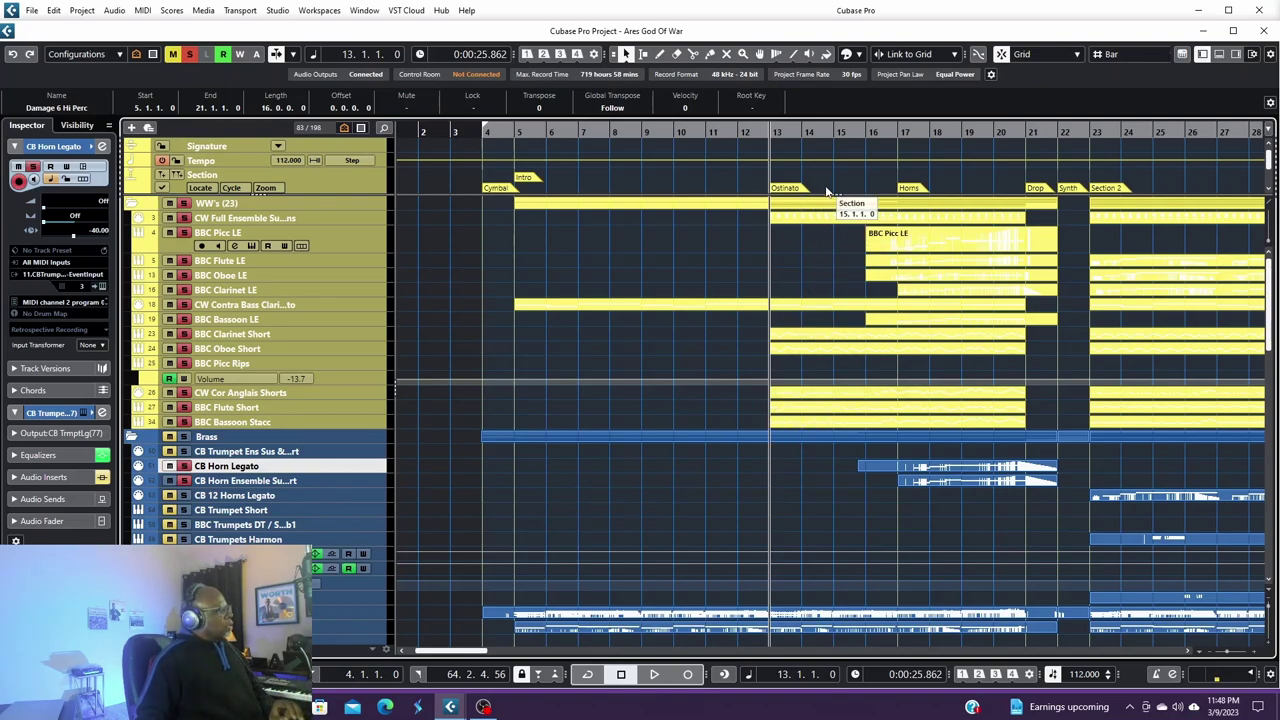
left_click(866, 132)
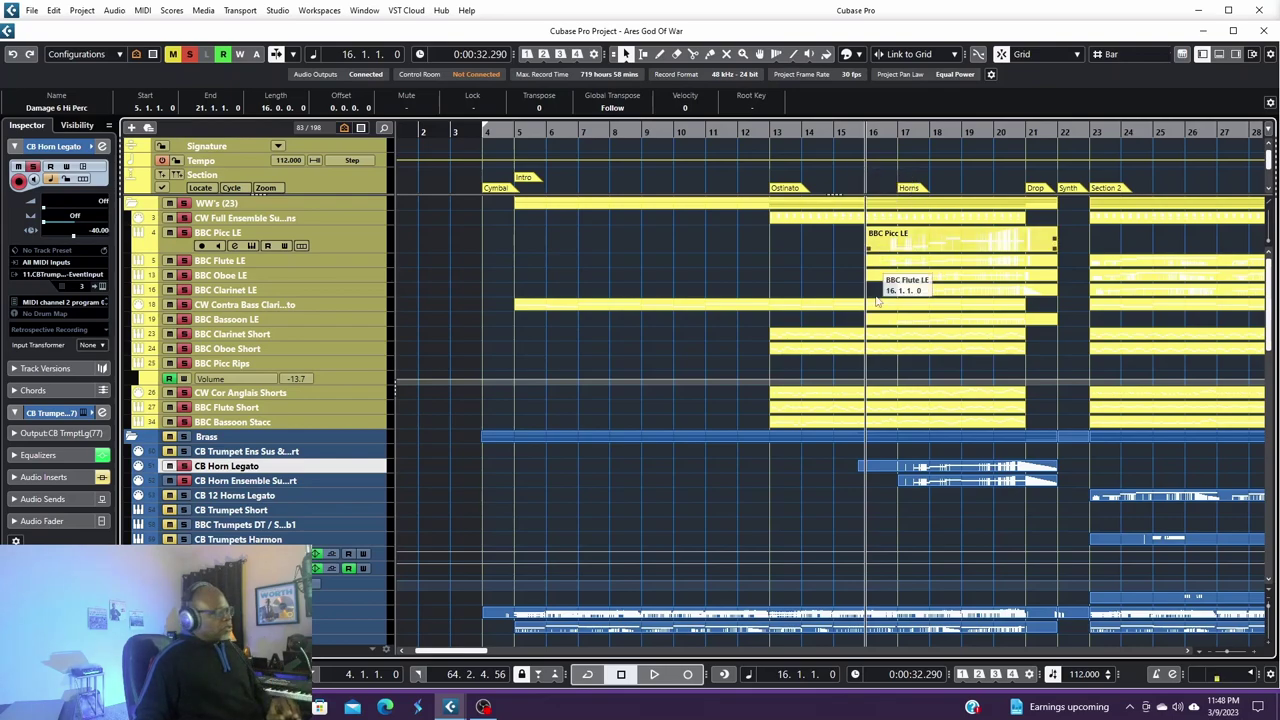
scroll(866, 400, "down", 8)
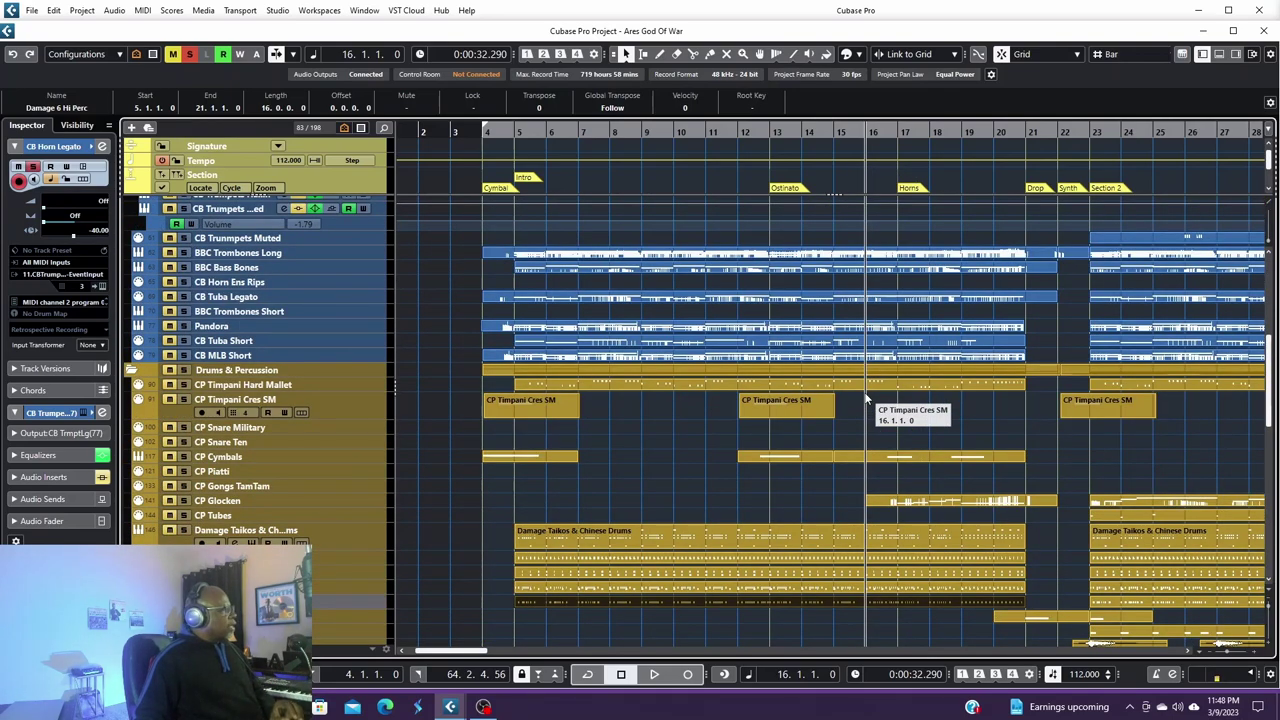
scroll(866, 400, "up", 2)
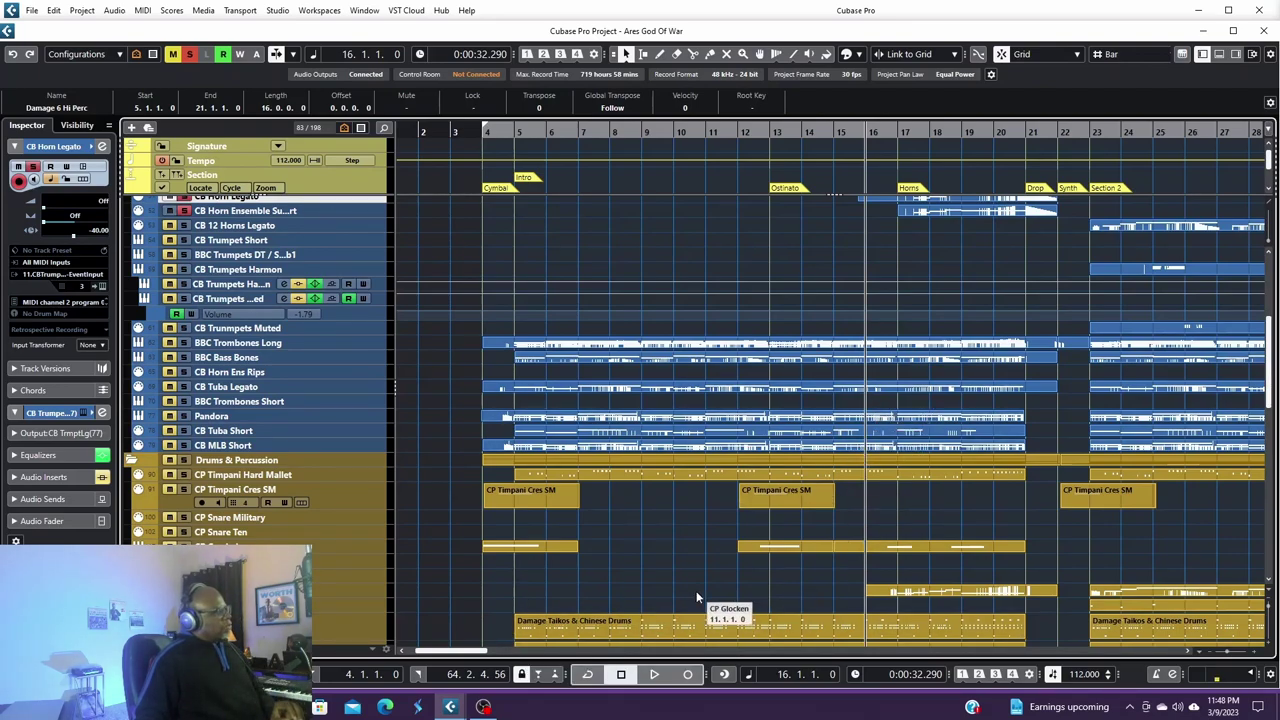
key("space")
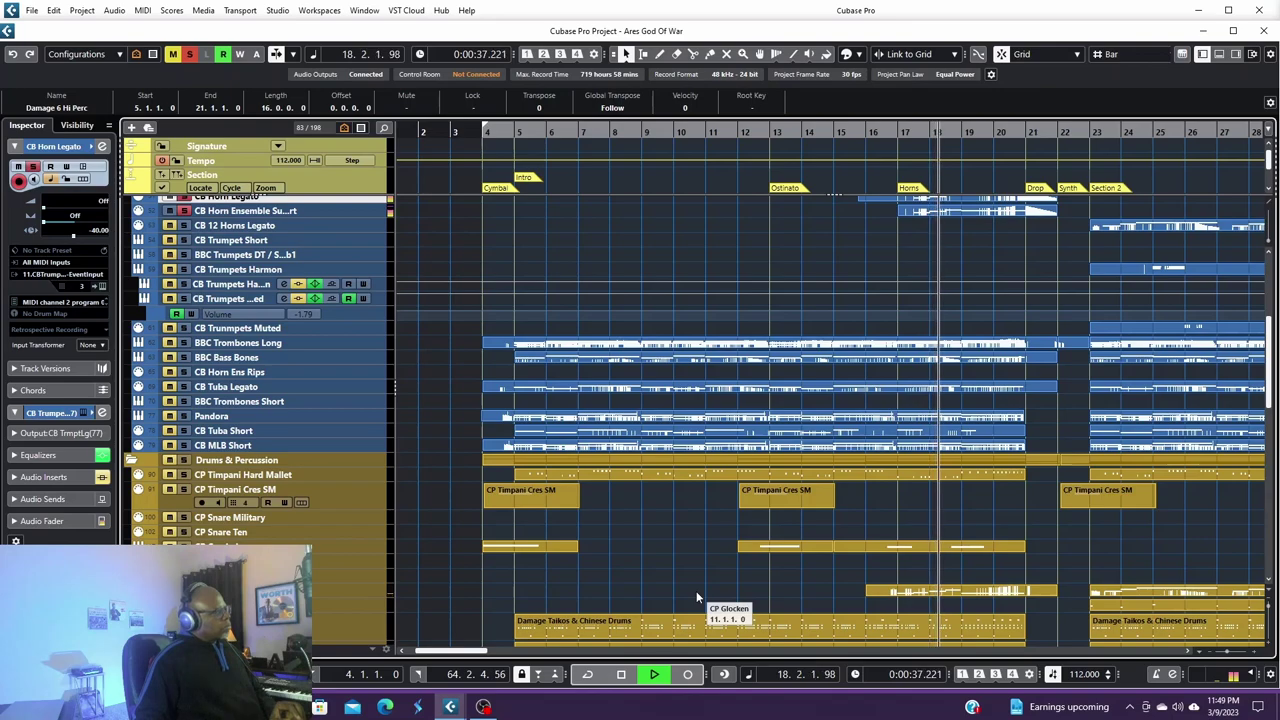
scroll(722, 512, "up", 3)
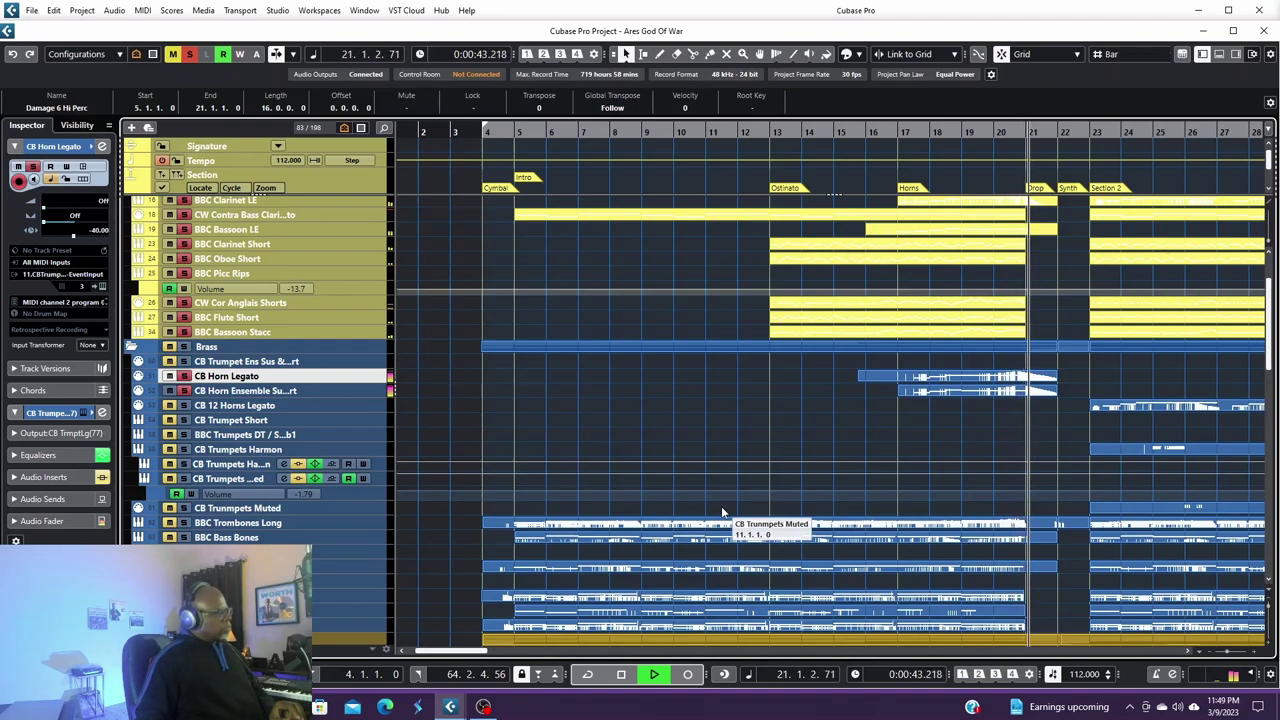
key("space")
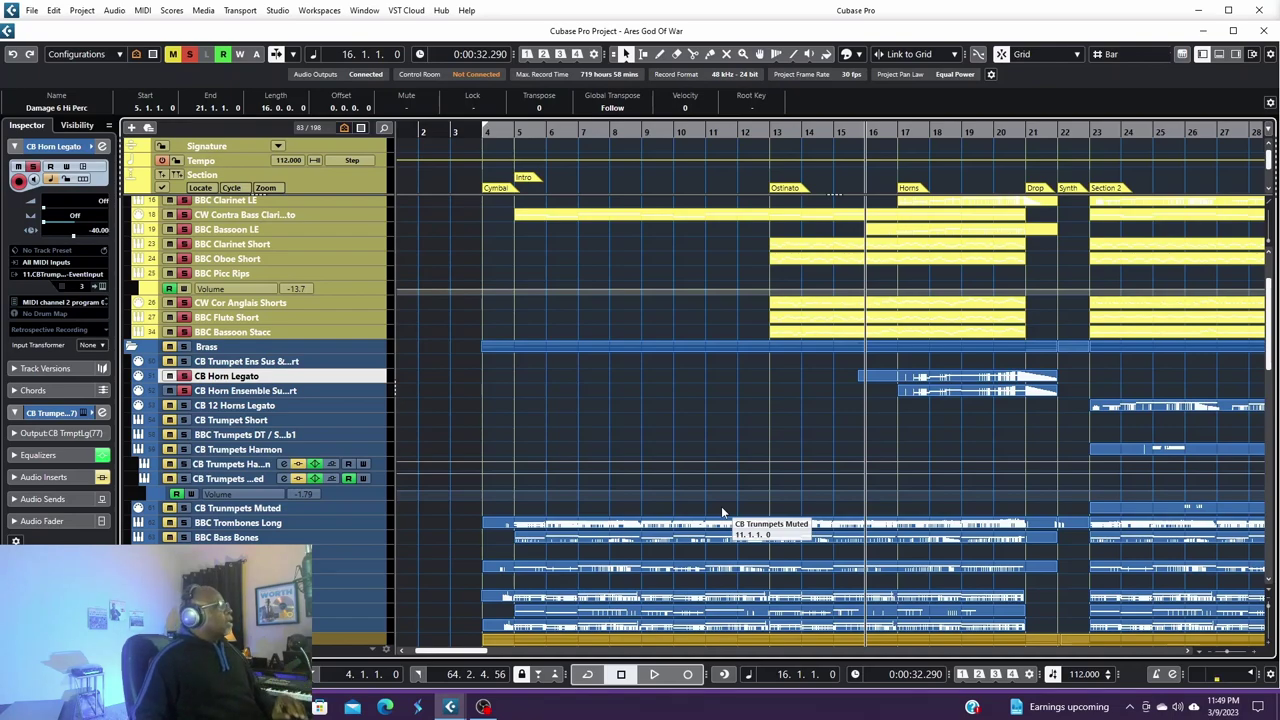
Step: Clear all solos, solo BBC Trombones Long, and move the playhead to bar 5
left_click(185, 56)
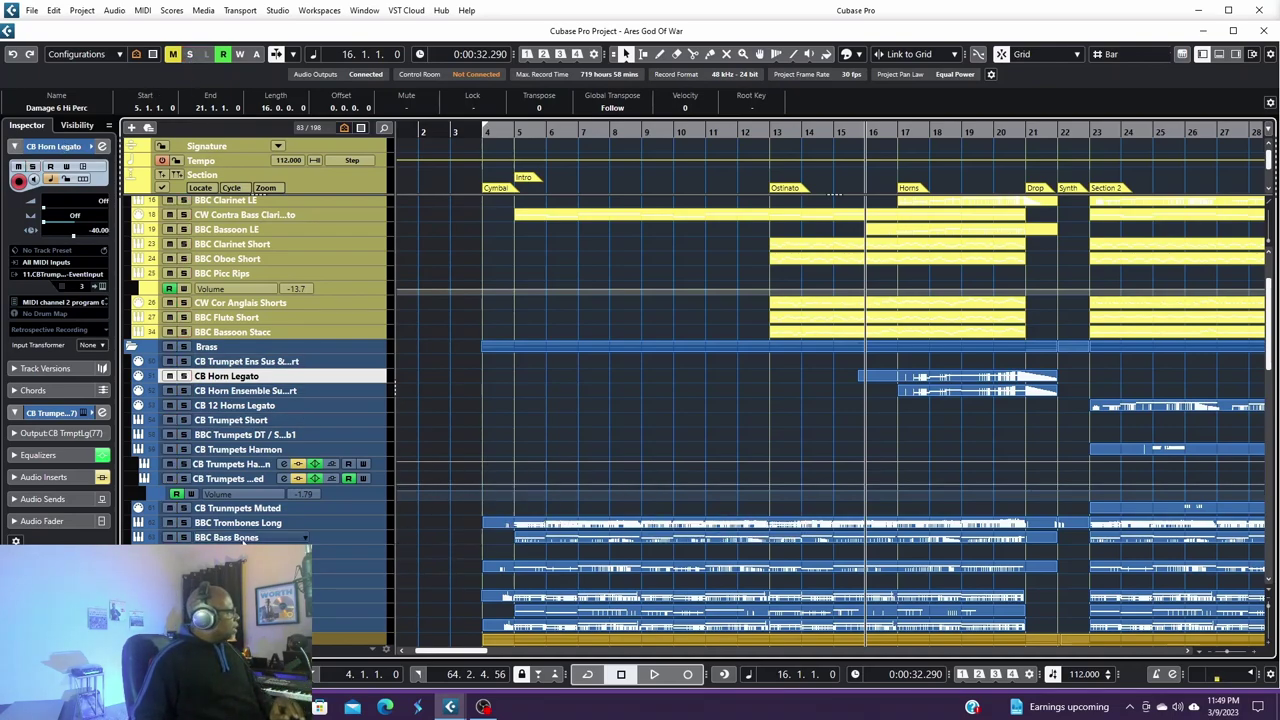
left_click(183, 523)
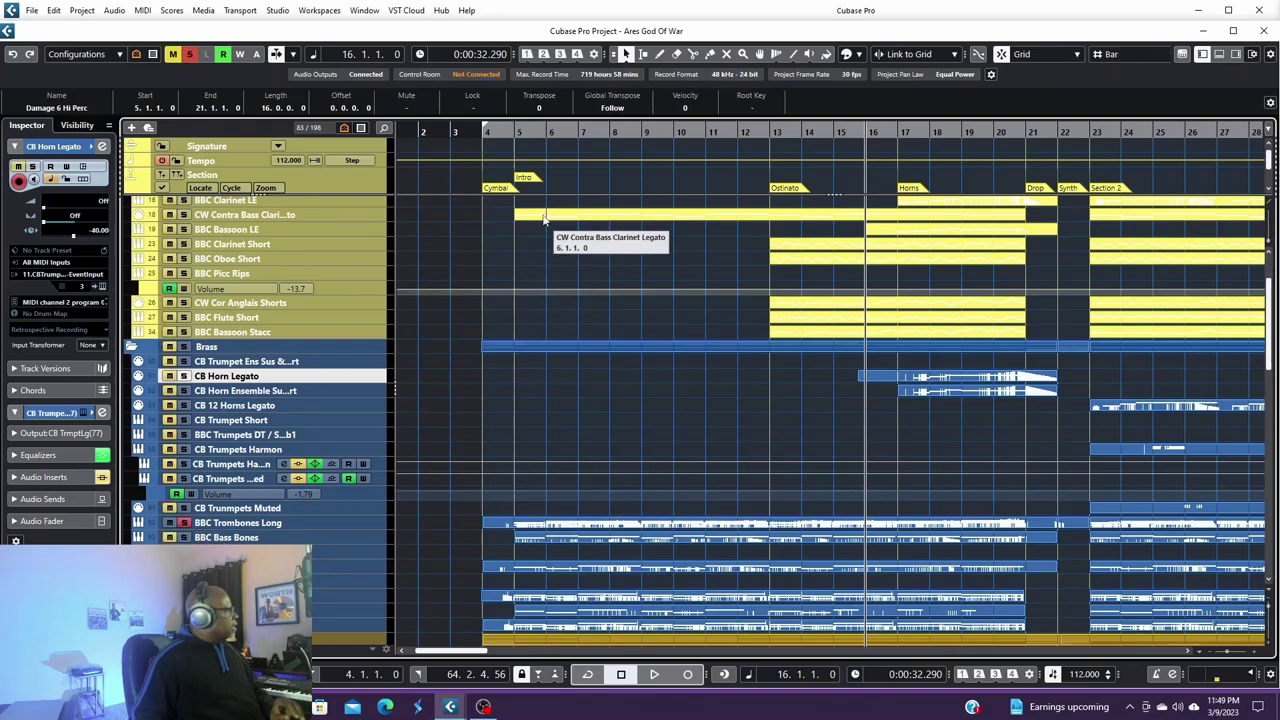
left_click(515, 131)
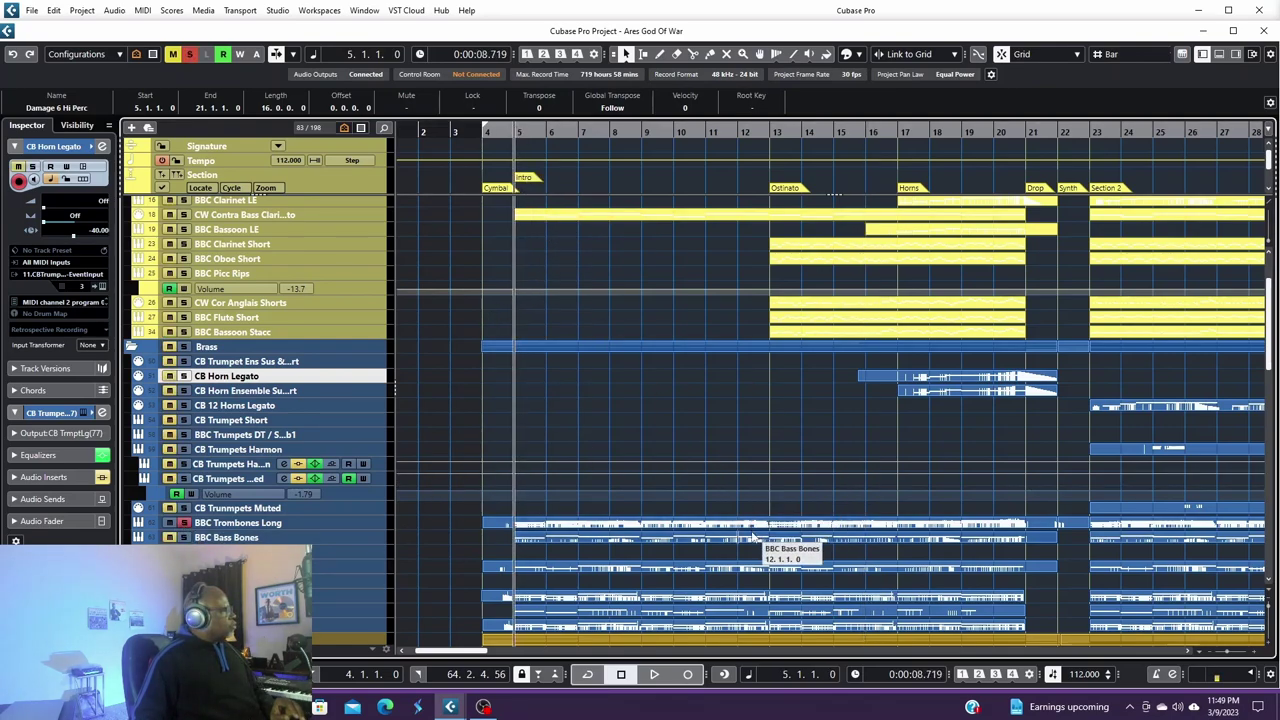
Step: Open the BBC Trombones Long part in the Key Editor, play it through, then close the editor
double_click(753, 530)
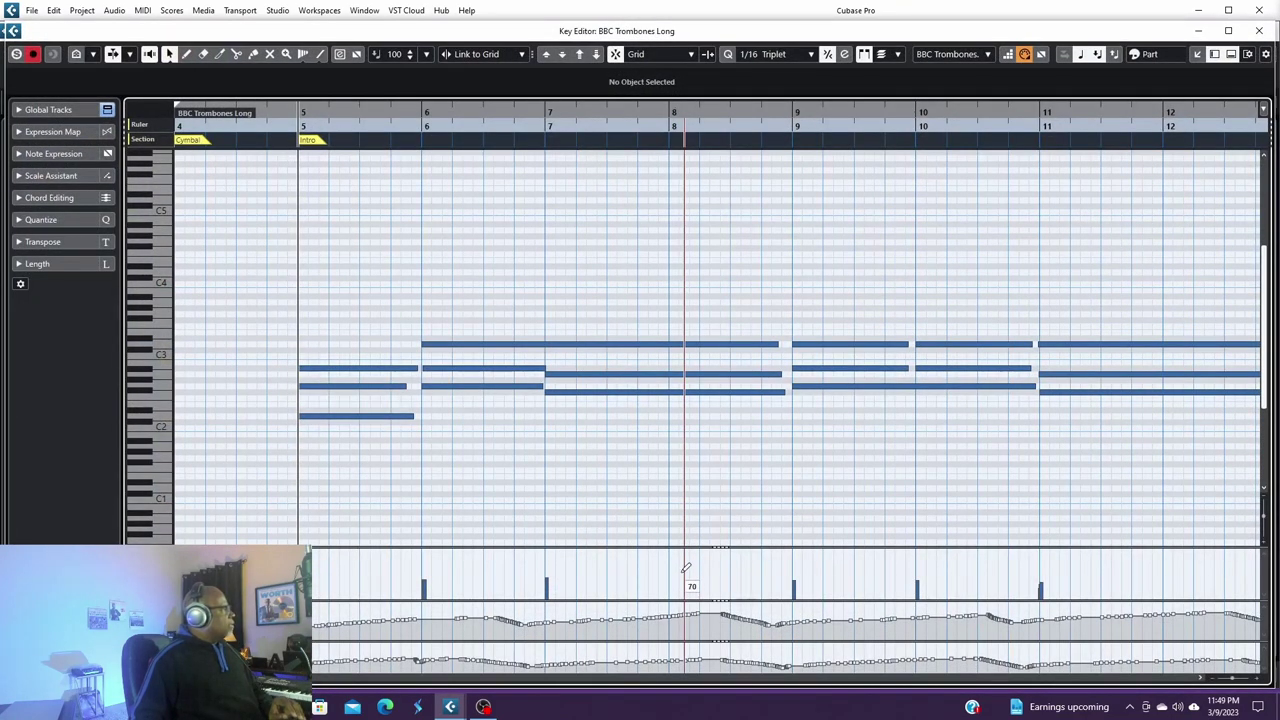
key("space")
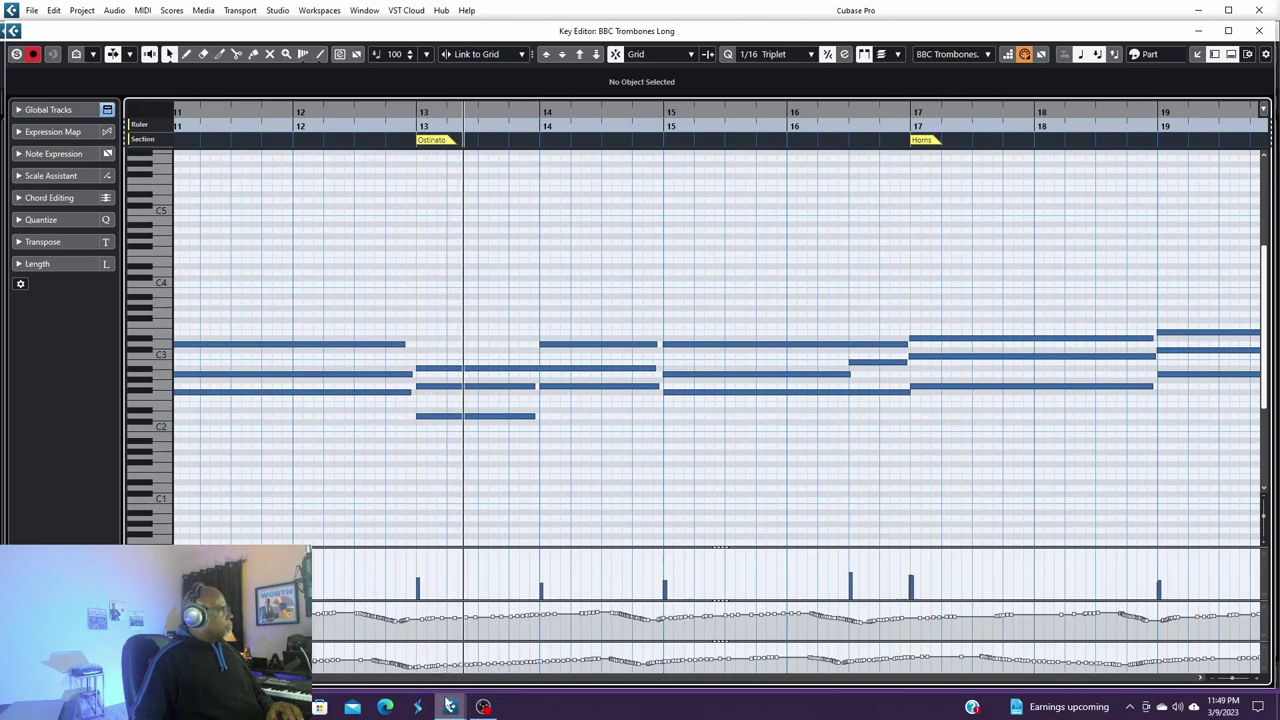
key("space")
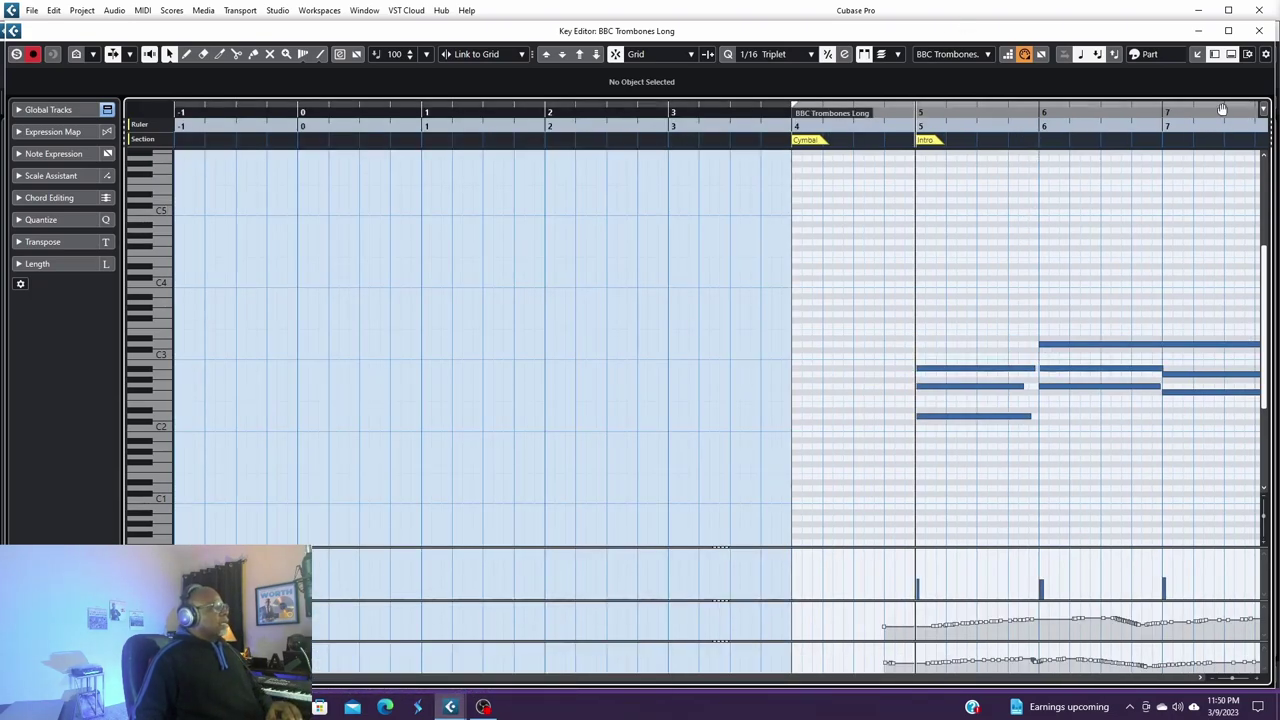
left_click(1259, 30)
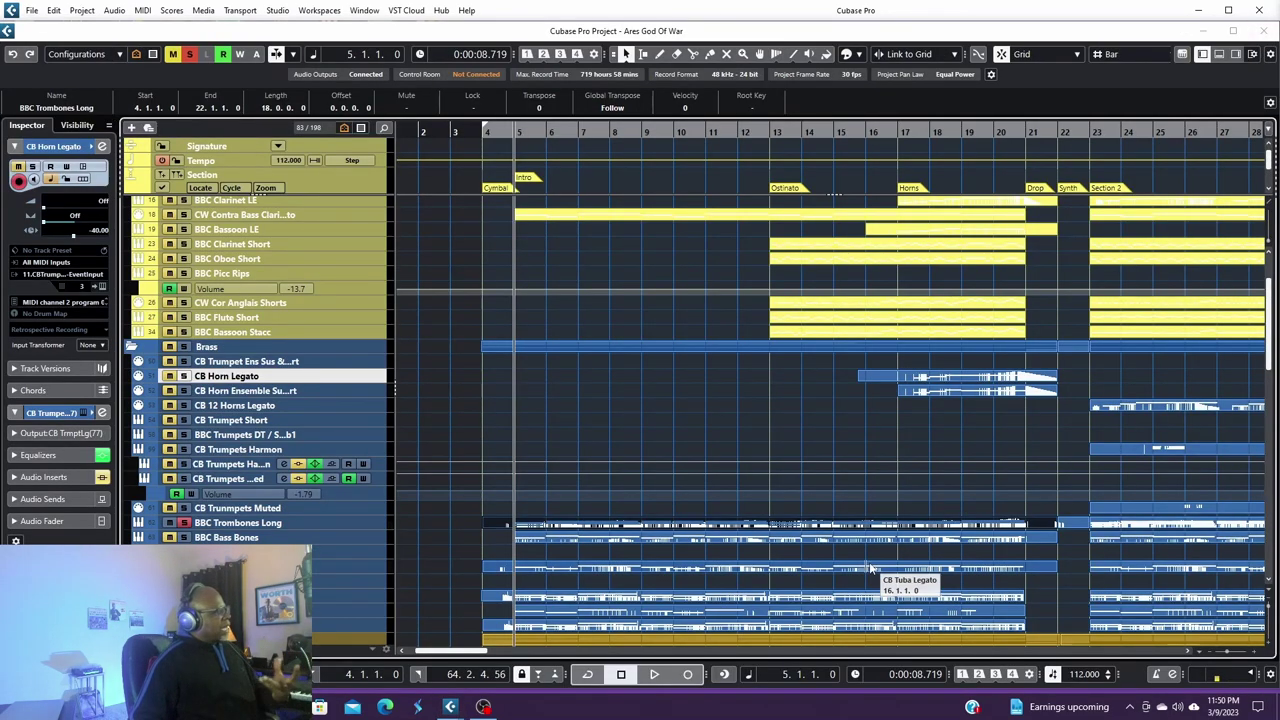
Step: Unsolo BBC Trombones Long and place the playback cursor at bar 21, the Drop marker
scroll(820, 580, "down", 3)
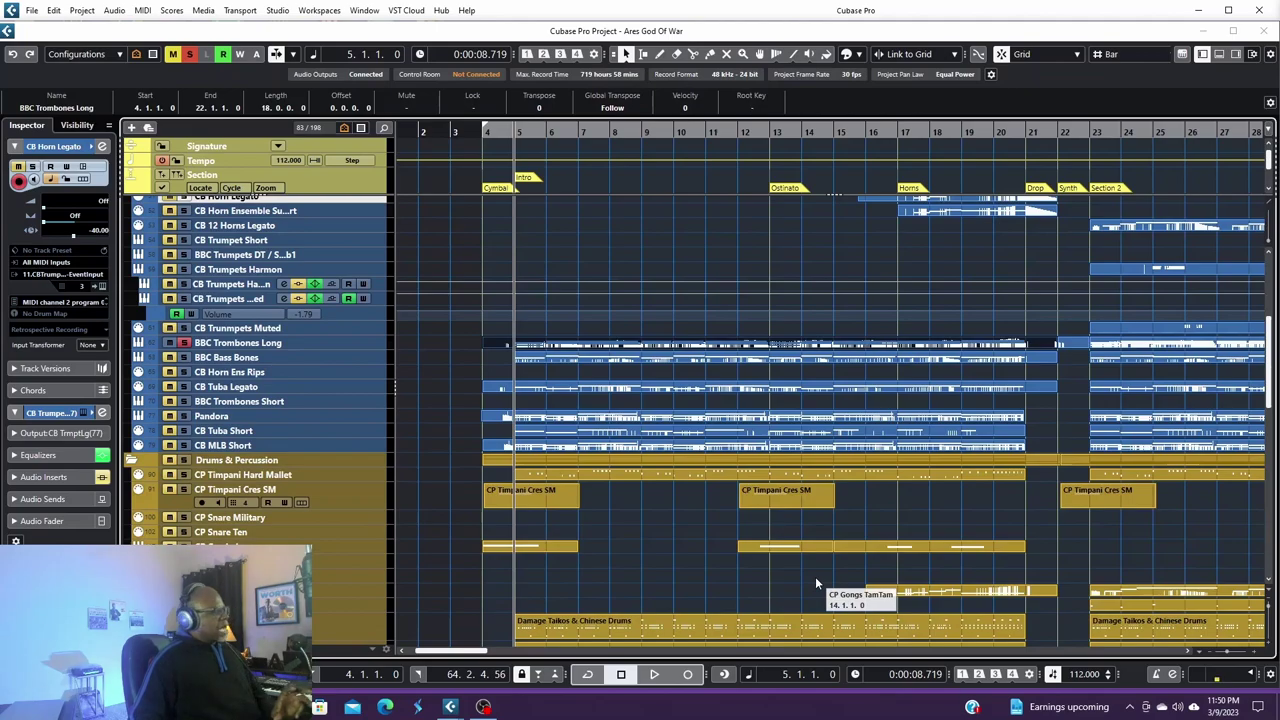
scroll(816, 583, "down", 3)
scroll(816, 578, "down", 6)
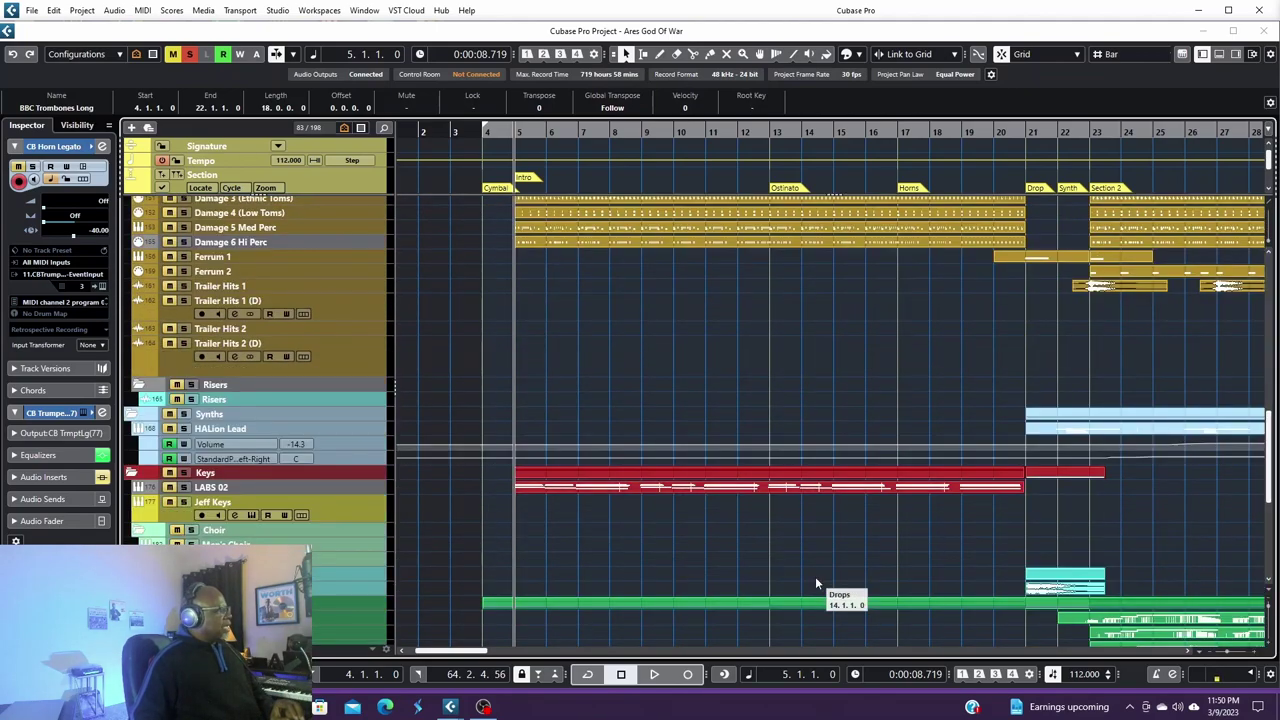
scroll(816, 578, "up", 2)
scroll(815, 583, "up", 5)
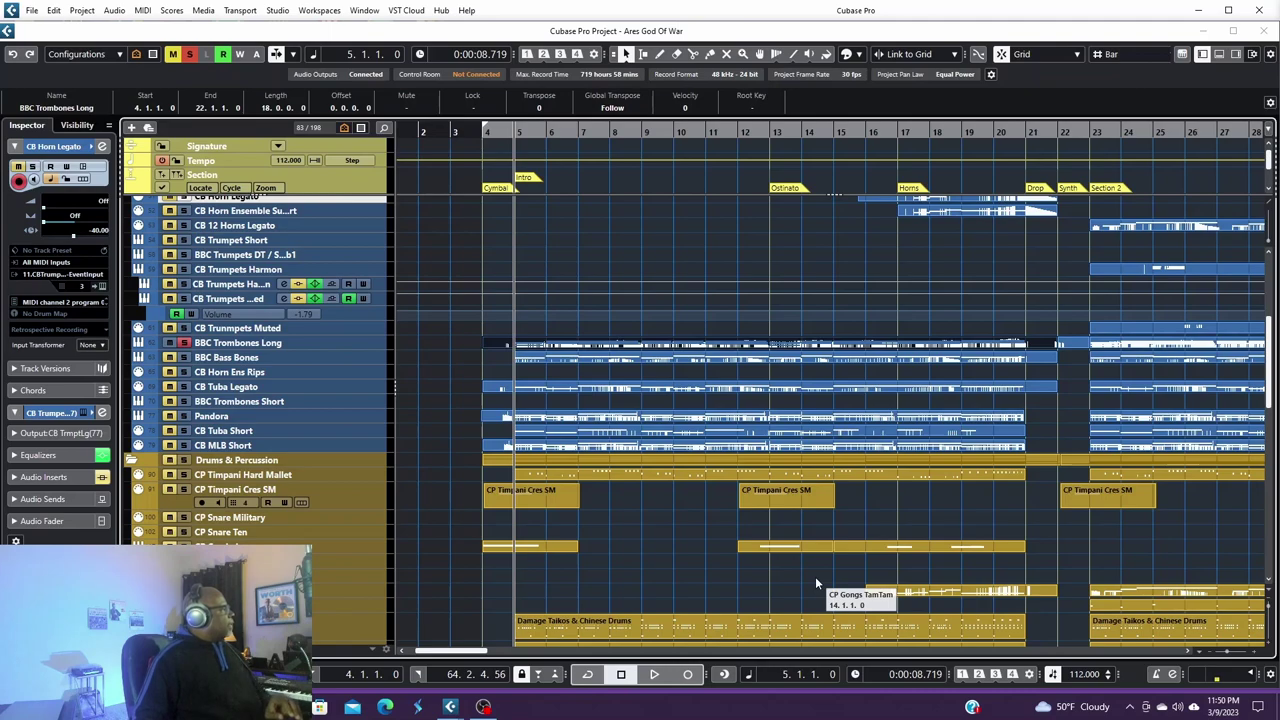
left_click(187, 55)
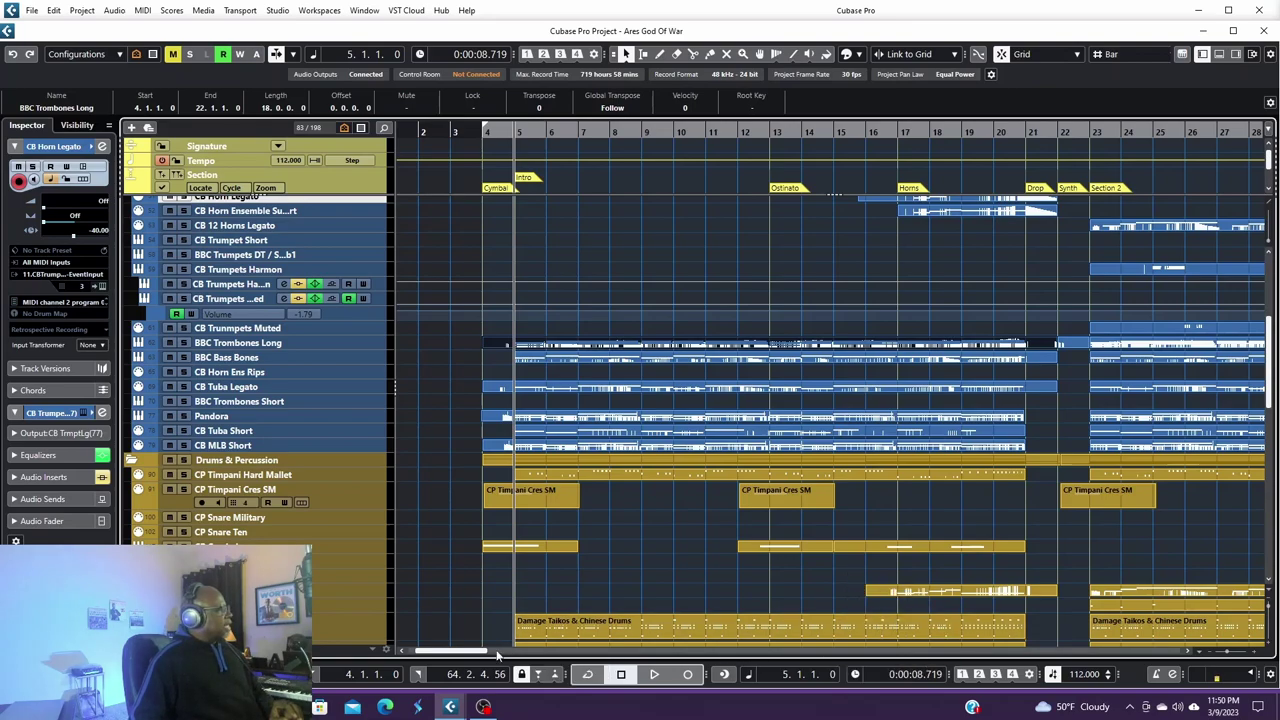
left_click_drag(491, 655, 502, 655)
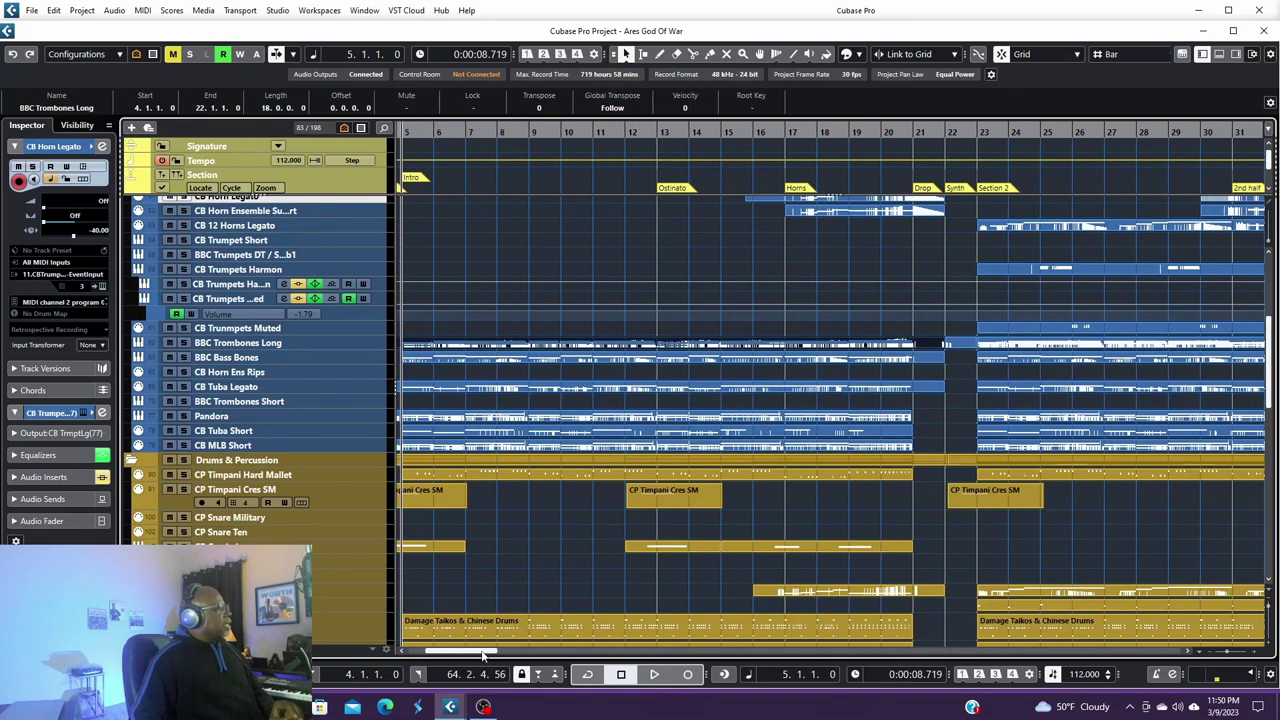
left_click(912, 127)
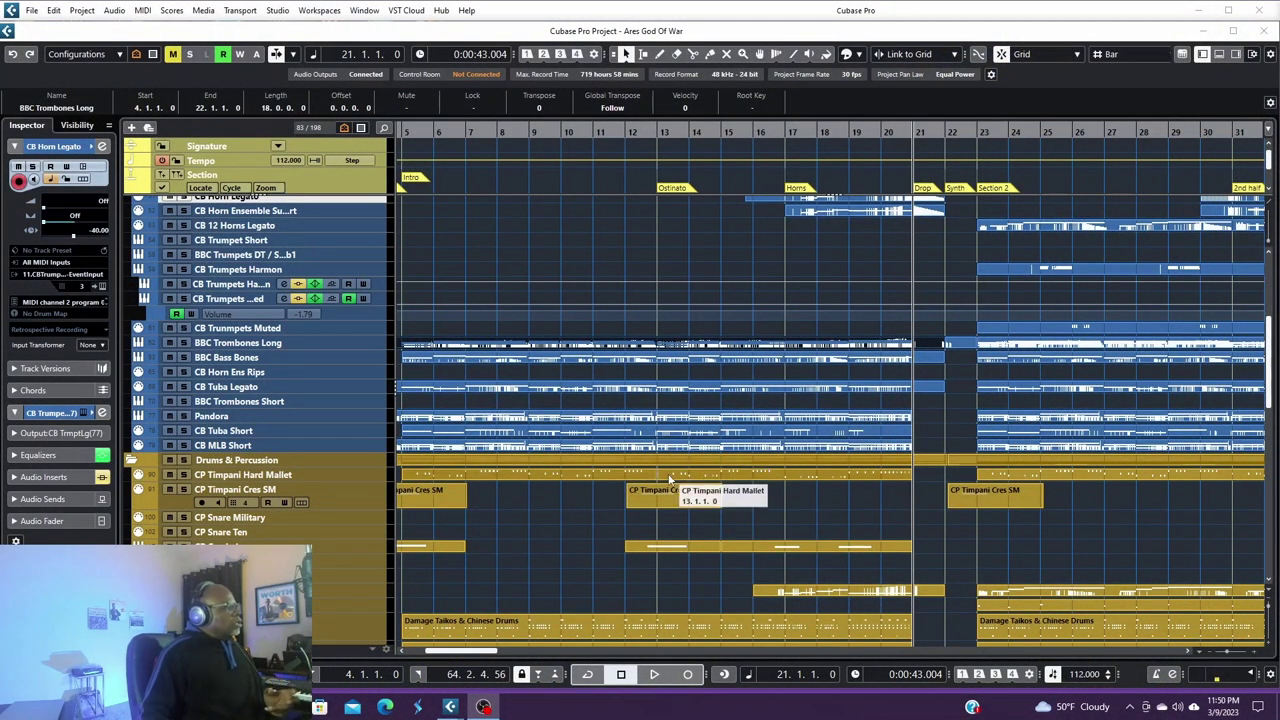
Step: Play the cue from bar 21 and stop
left_click(943, 134)
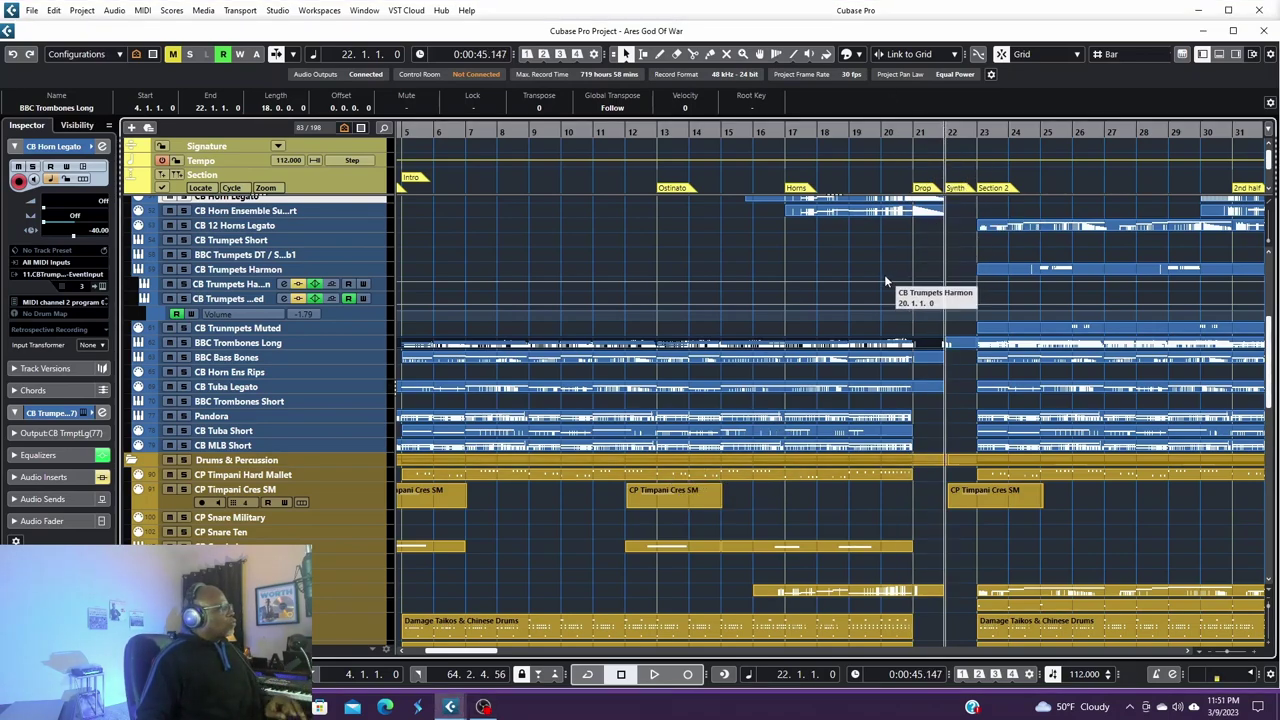
left_click(912, 134)
key("space")
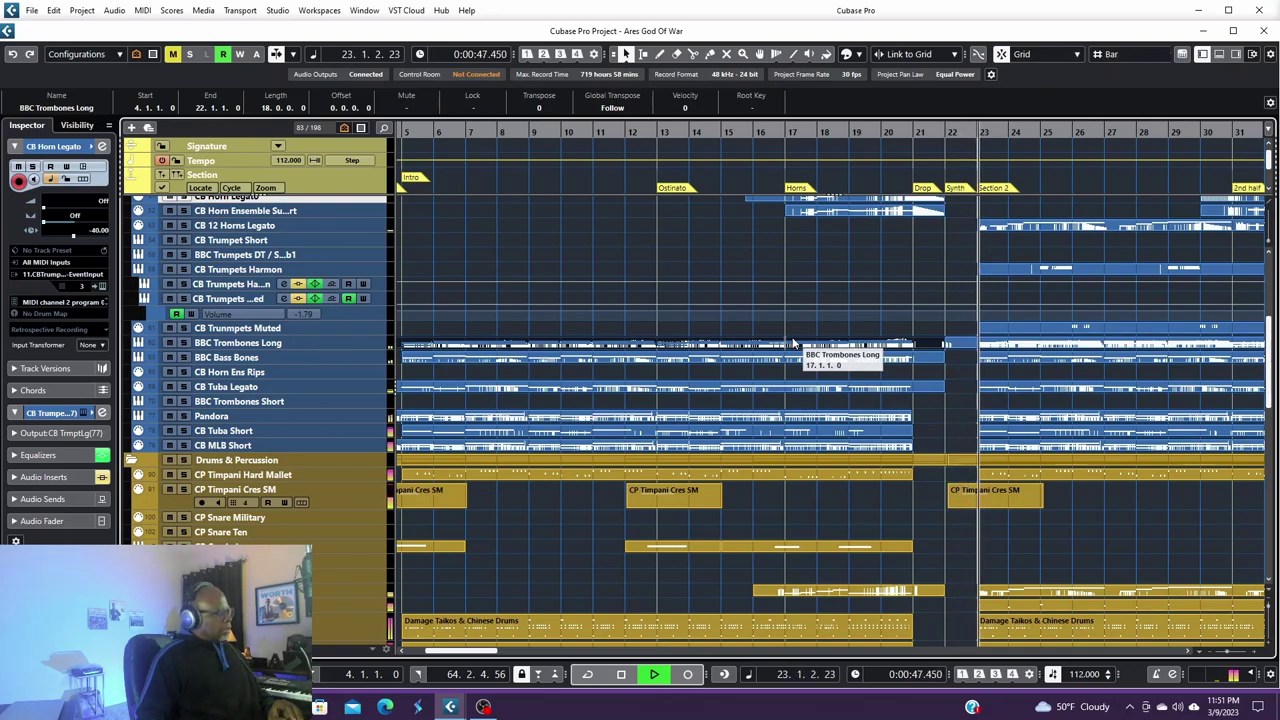
key("space")
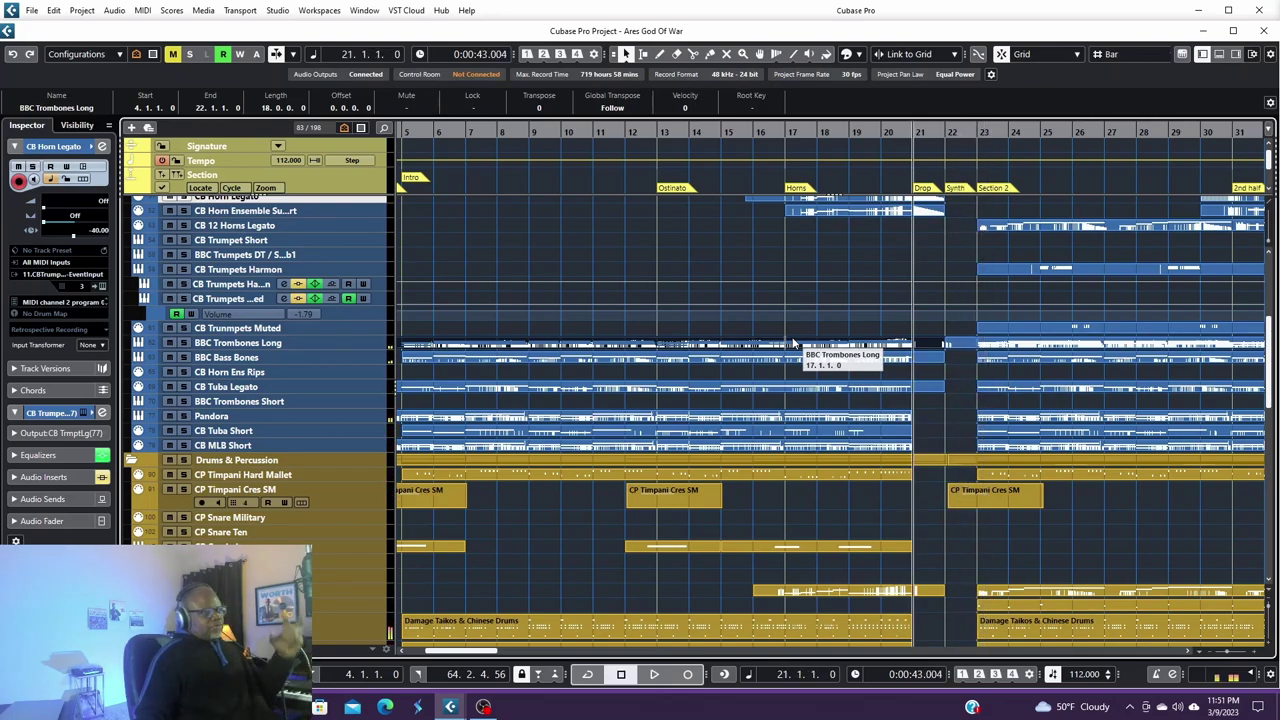
Step: Select the HAlion Lead track, clear its solo and open its HALion Sonic SE instrument
scroll(880, 320, "down", 6)
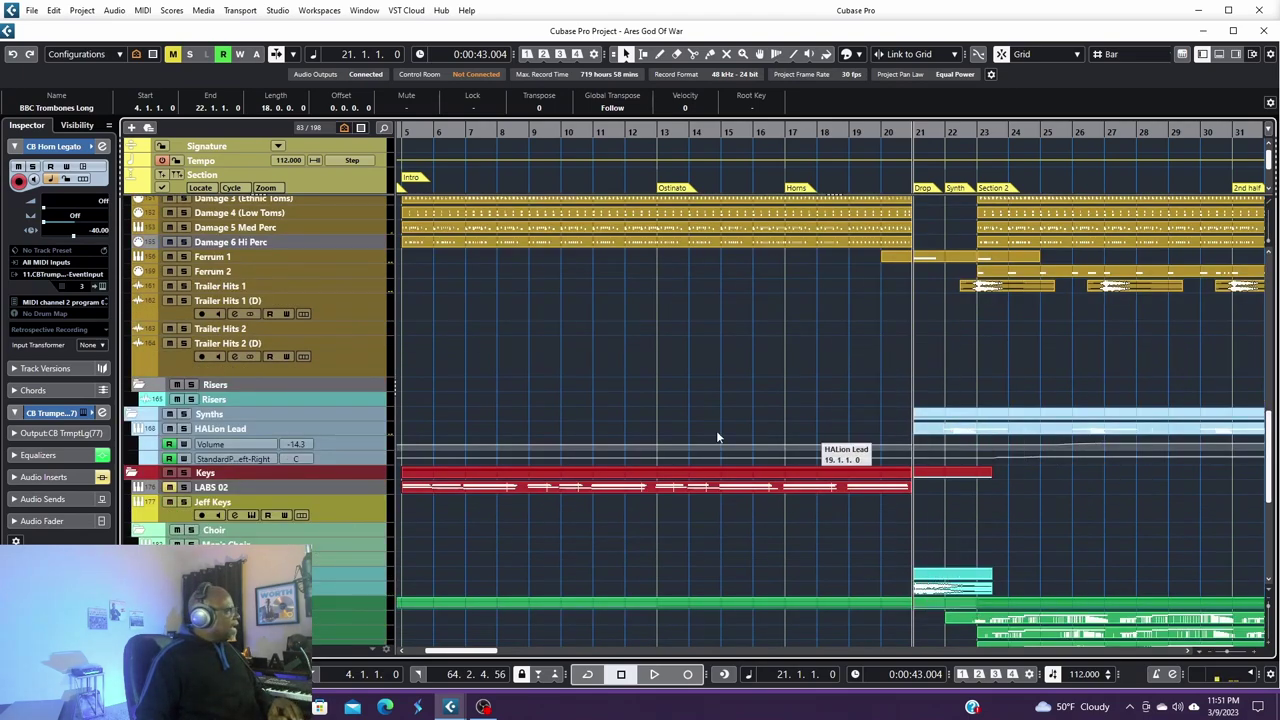
left_click(327, 429)
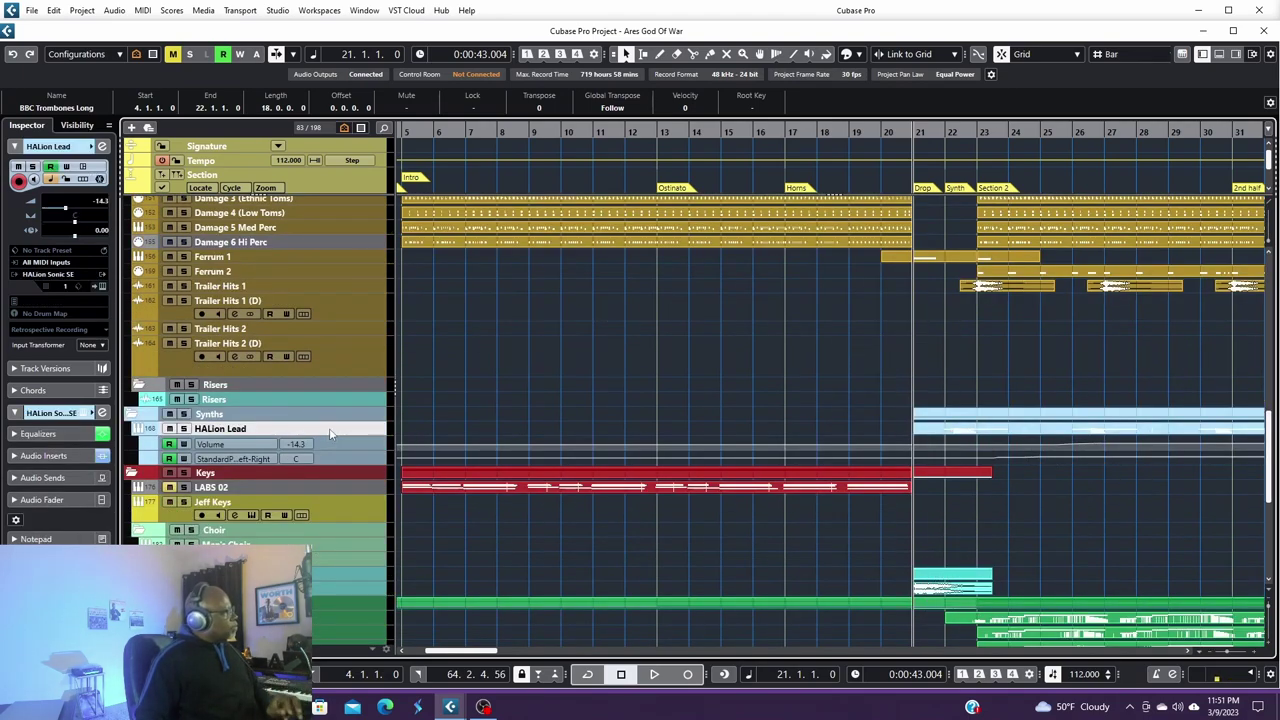
left_click(184, 432)
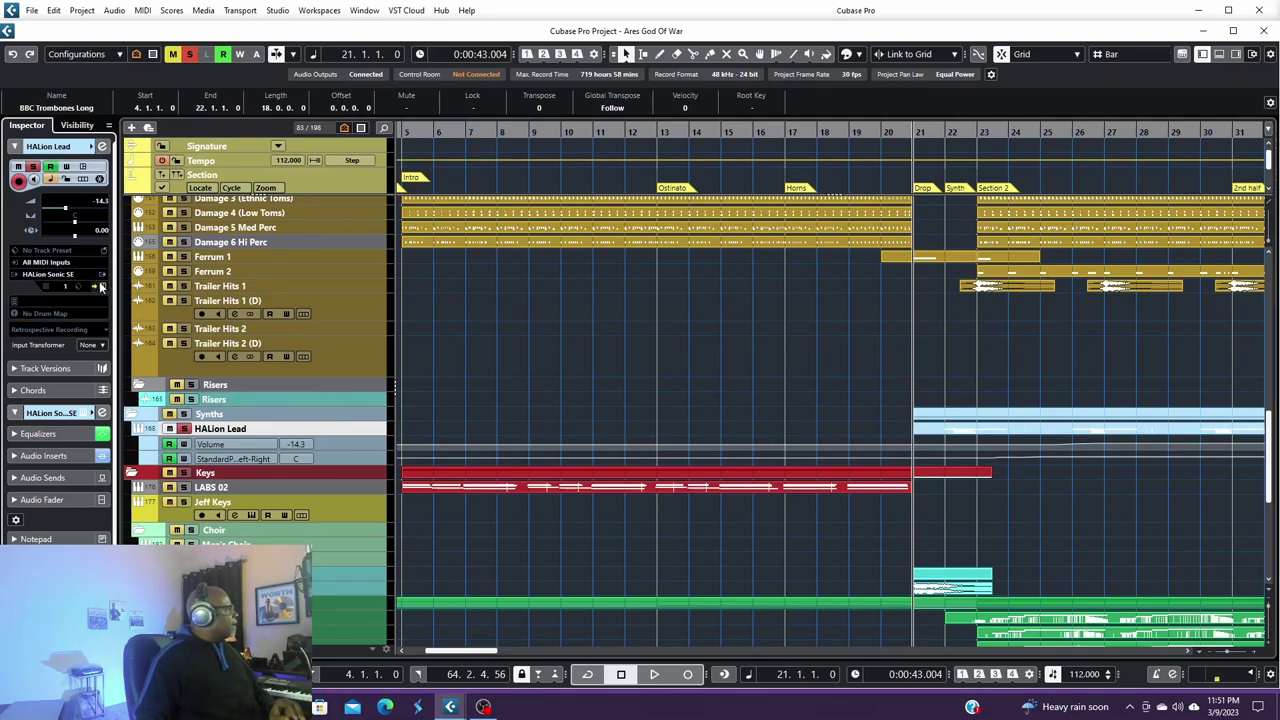
key("ctrl+e")
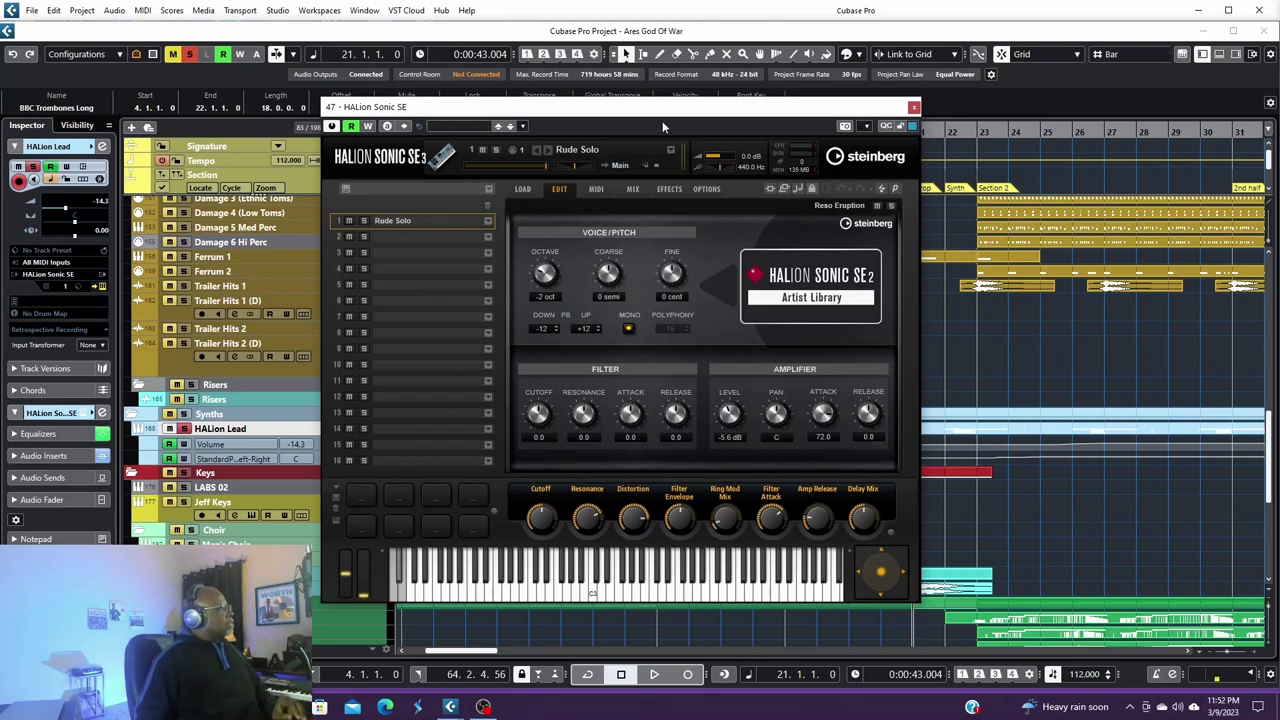
Step: Play from bar 21 while bending the Rude Solo lead's pitch down, then stop and close HALion Sonic SE
key("space")
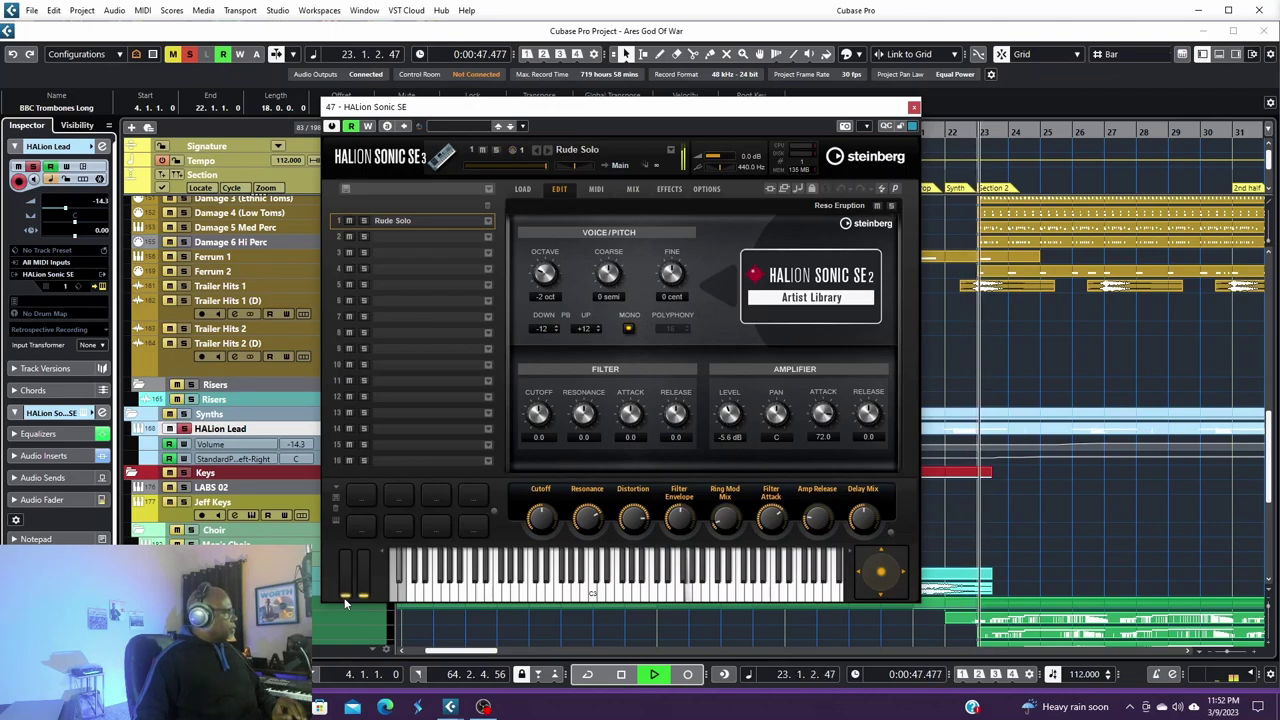
left_click_drag(336, 594, 345, 601)
key("space")
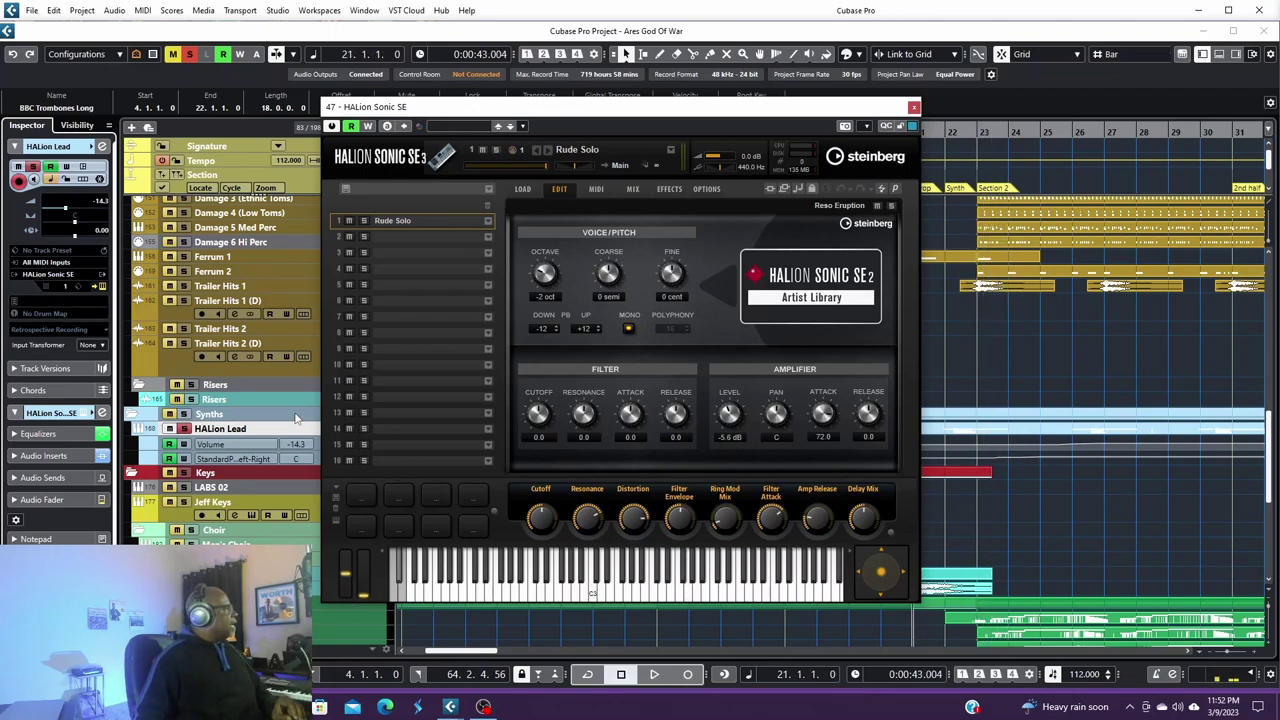
left_click(913, 107)
left_click(102, 146)
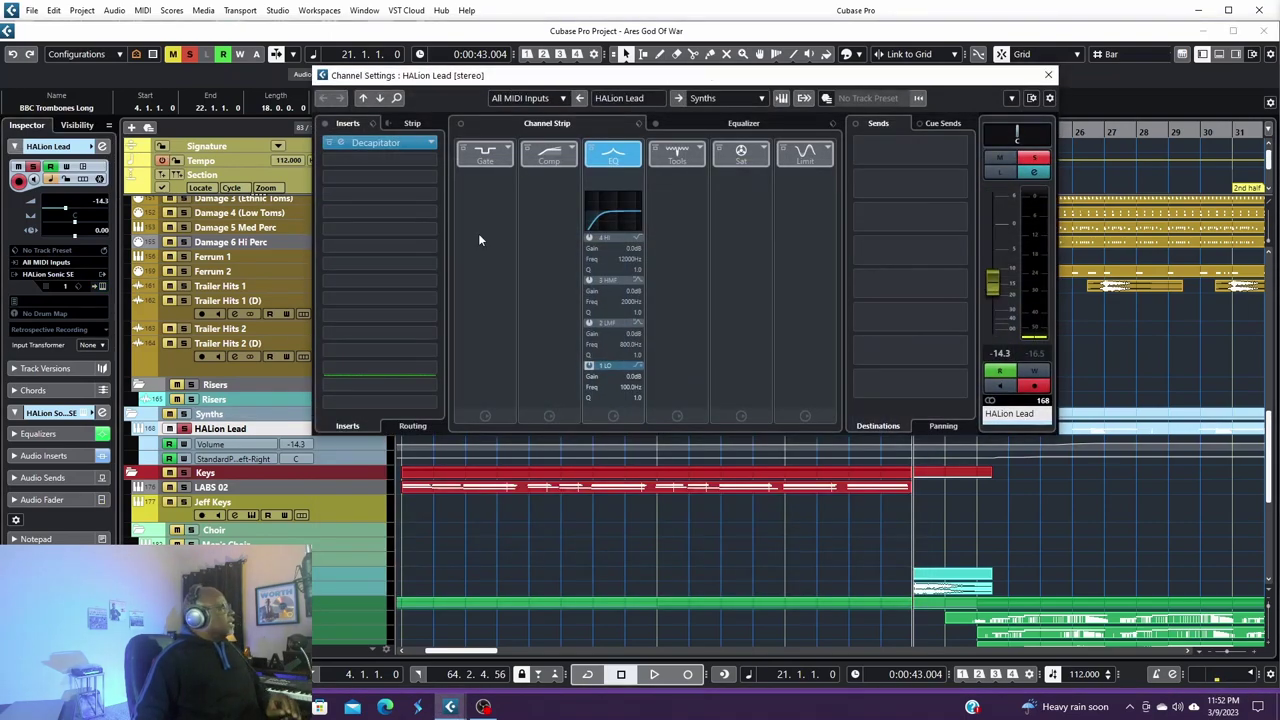
left_click(380, 145)
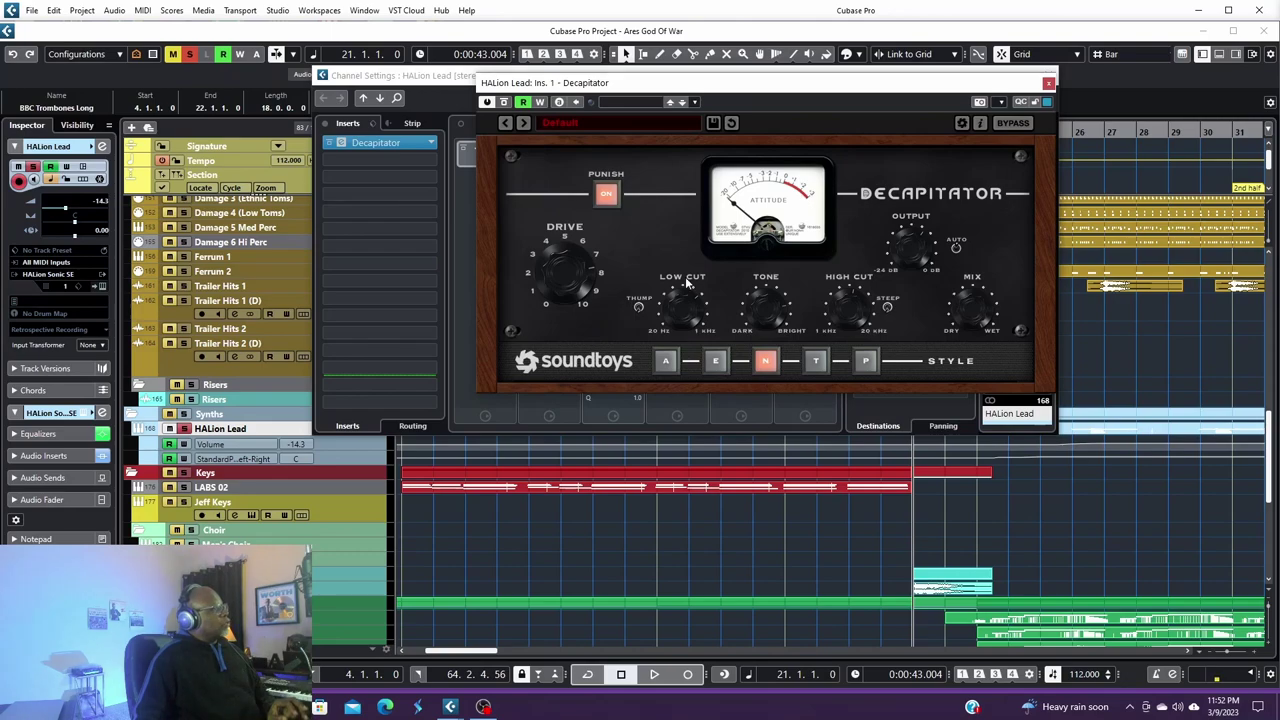
key("space")
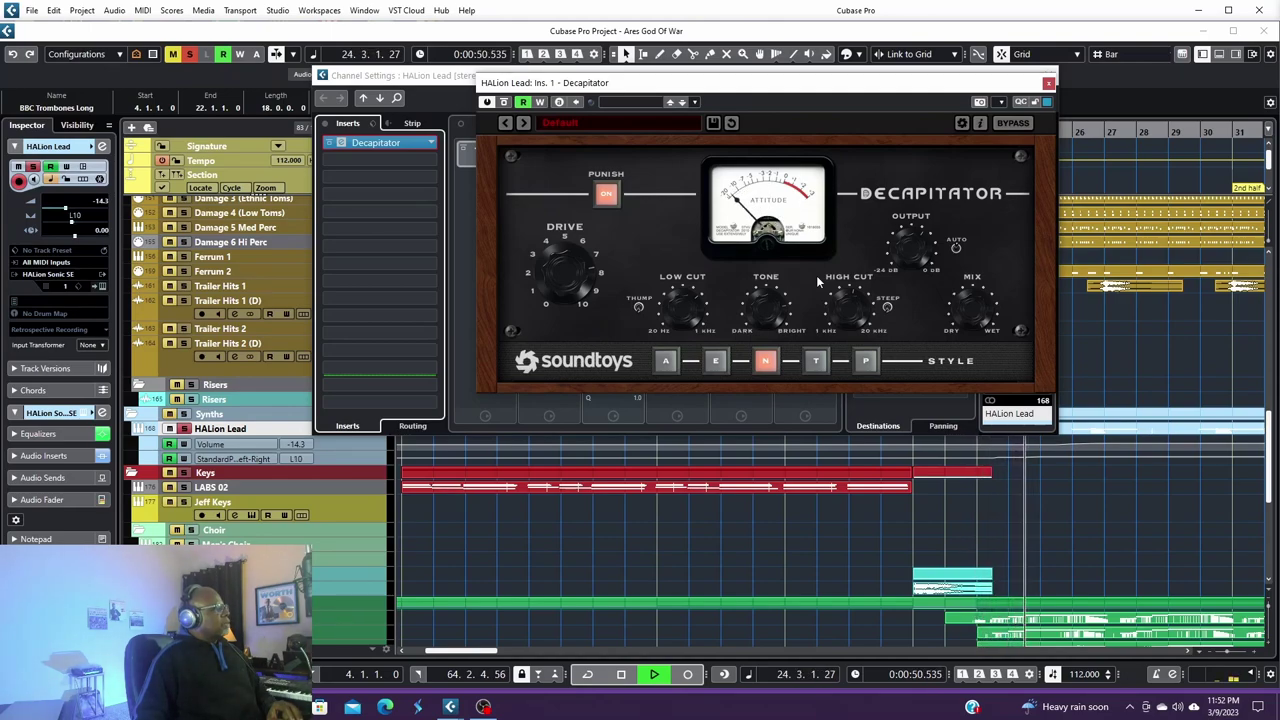
key("space")
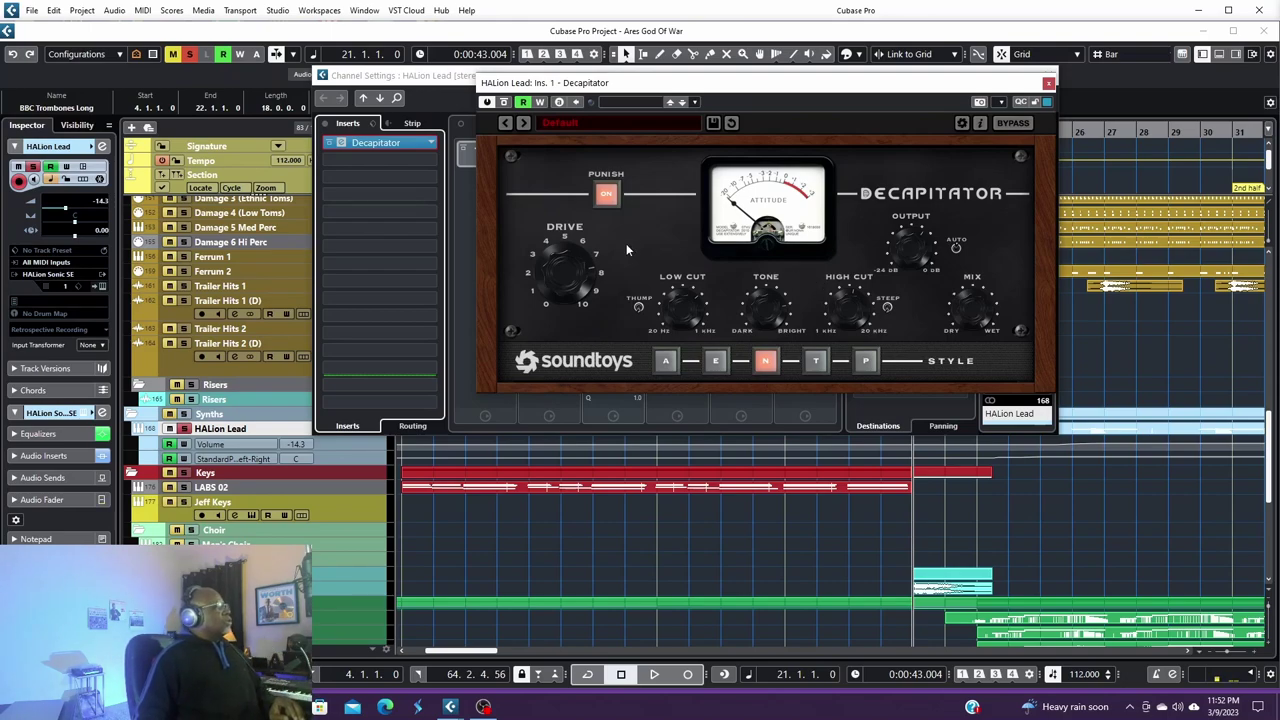
left_click(1048, 82)
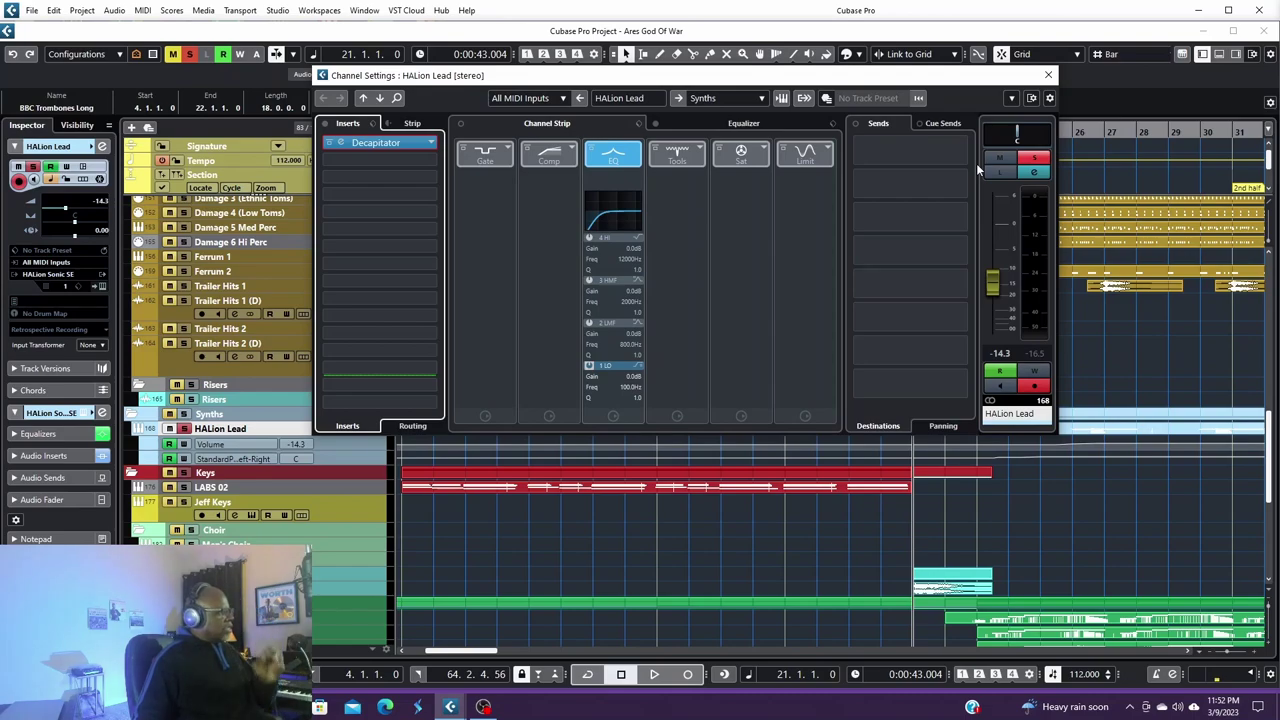
Step: Close the lead channel settings and clear every track's solo with the global Solo button
left_click(1048, 75)
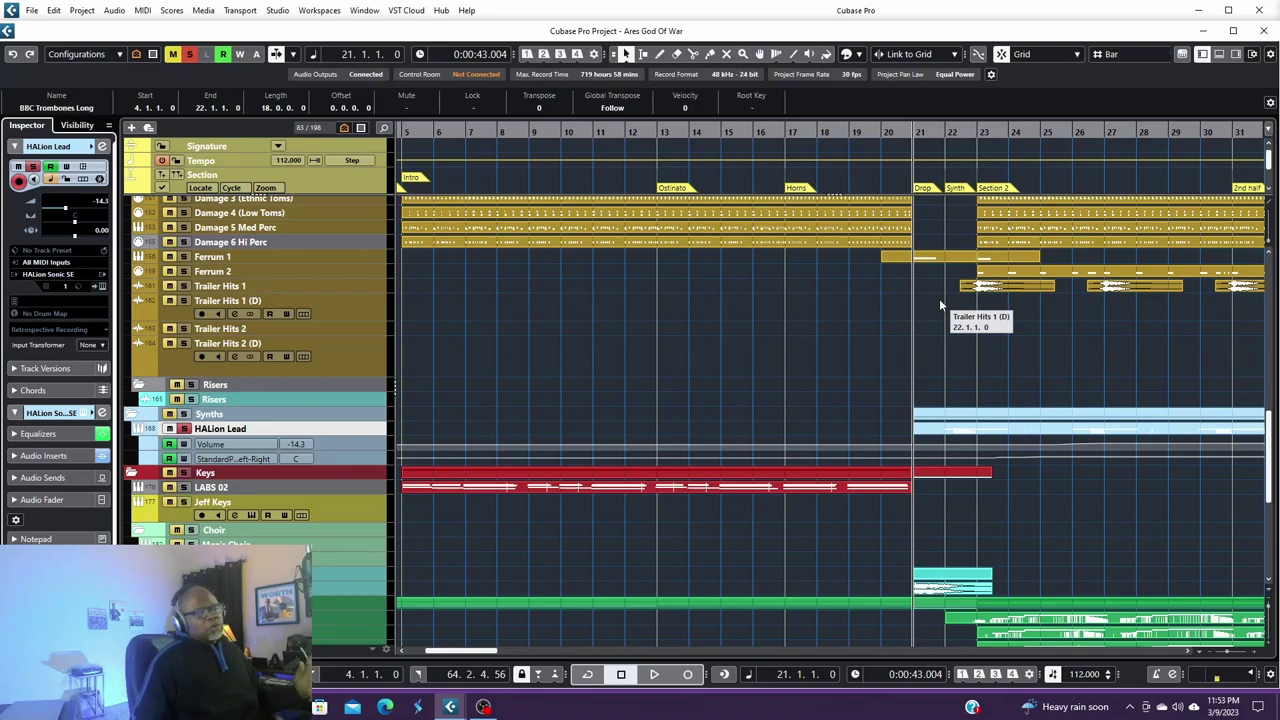
left_click(189, 54)
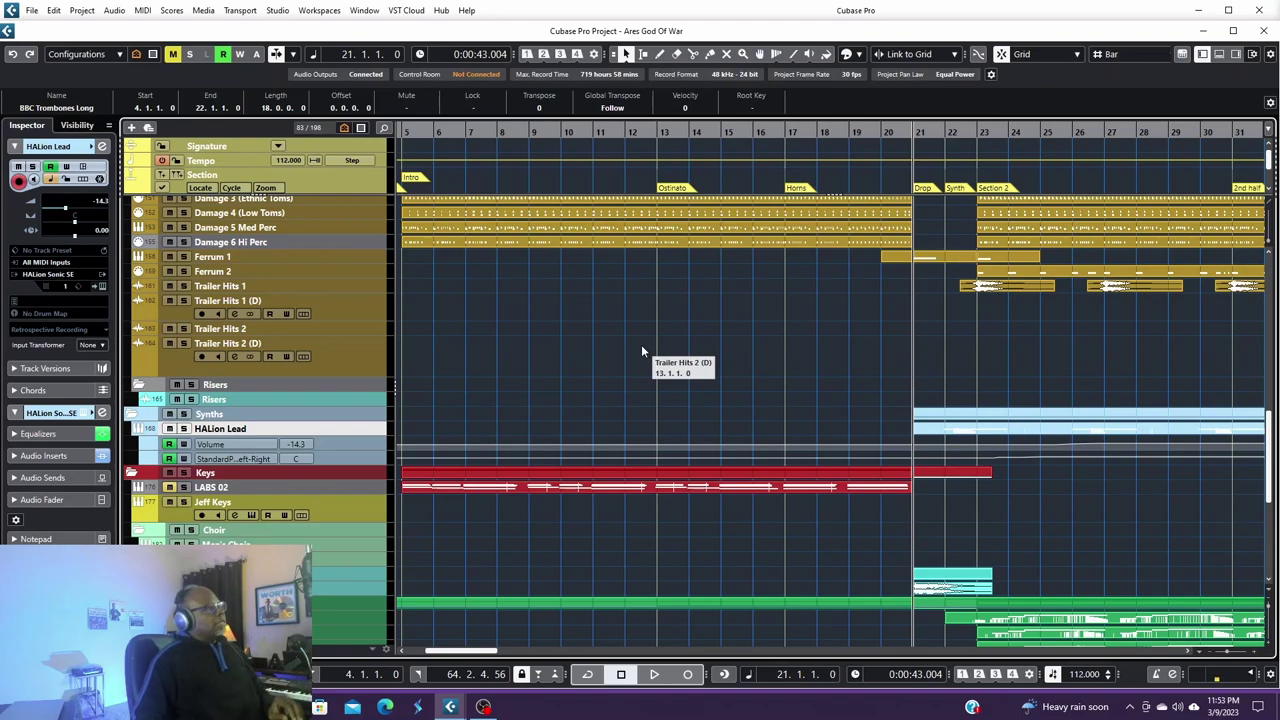
scroll(927, 360, "up", 8)
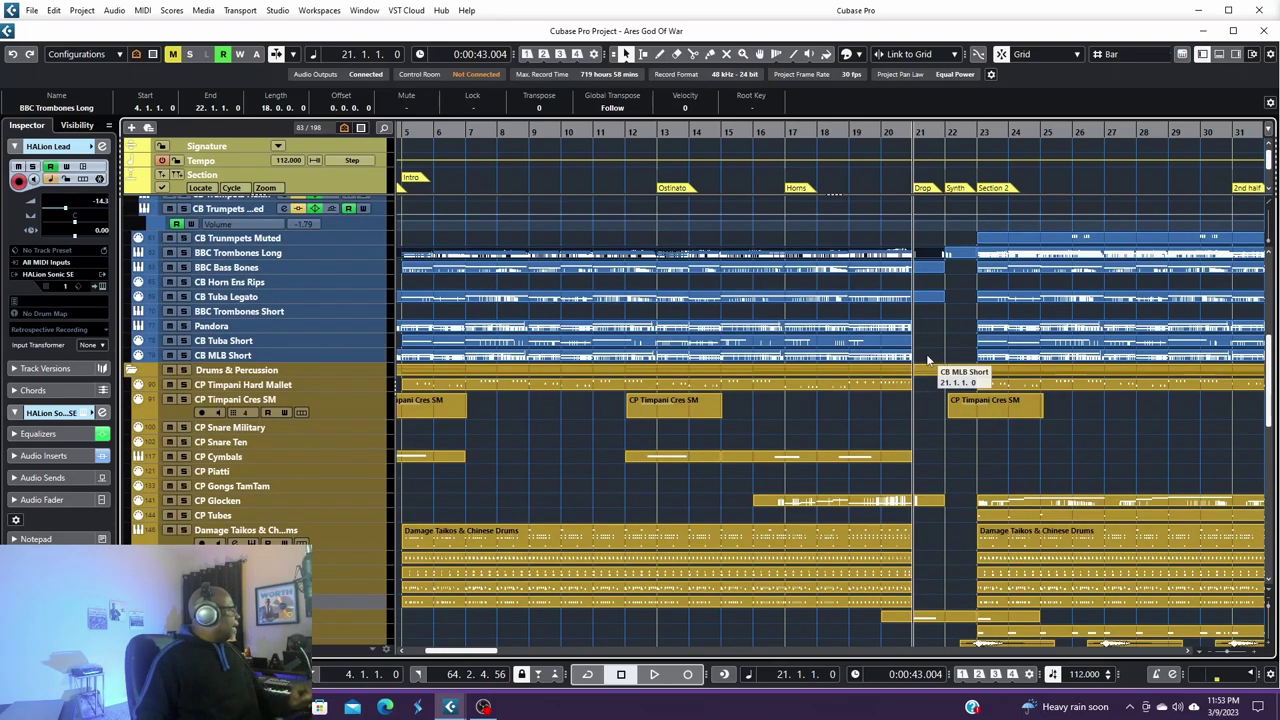
scroll(927, 360, "down", 8)
left_click(331, 515)
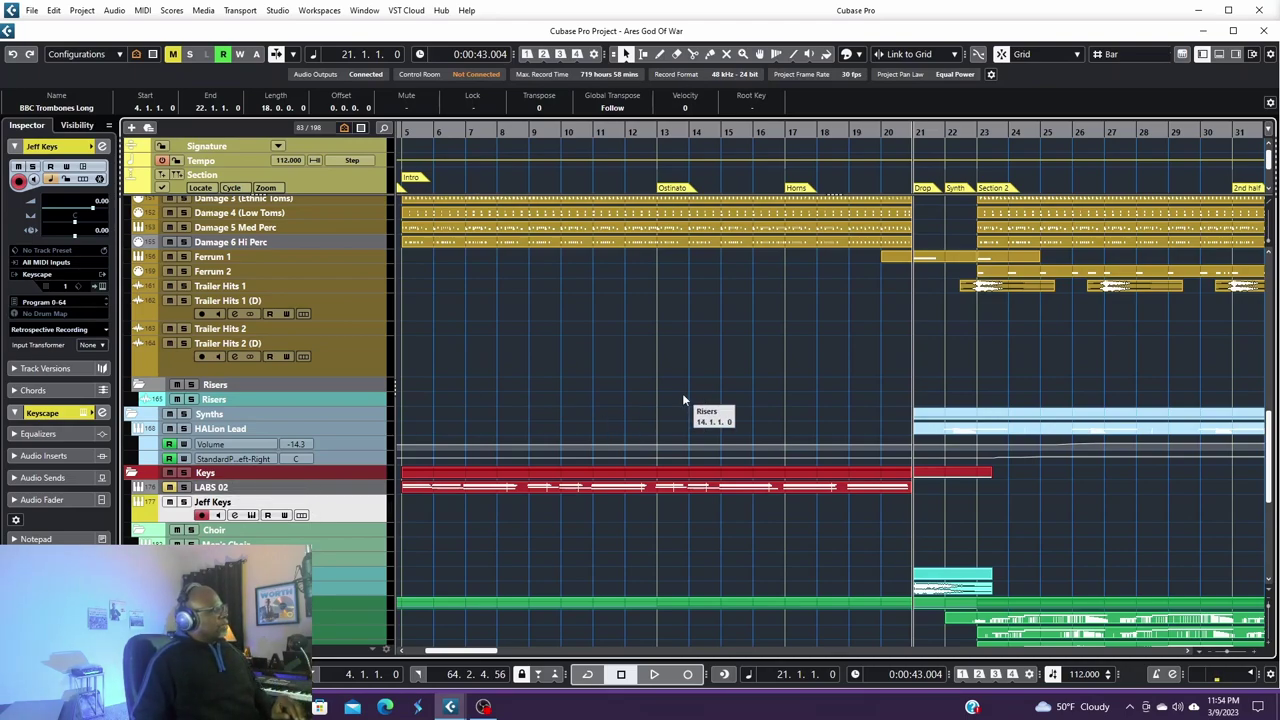
Step: Play from bar 21, following the brass and drums to bar 38, then stop back at bar 21
key("space")
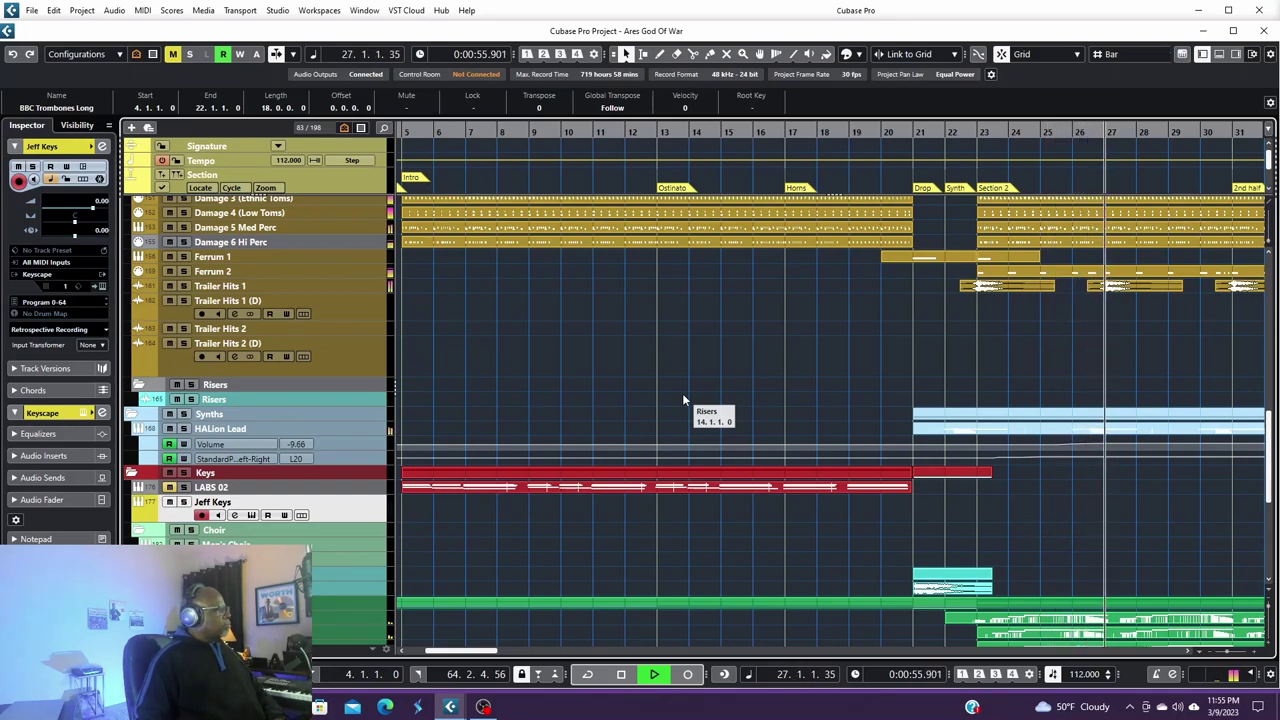
scroll(683, 399, "up", 3)
scroll(684, 398, "up", 3)
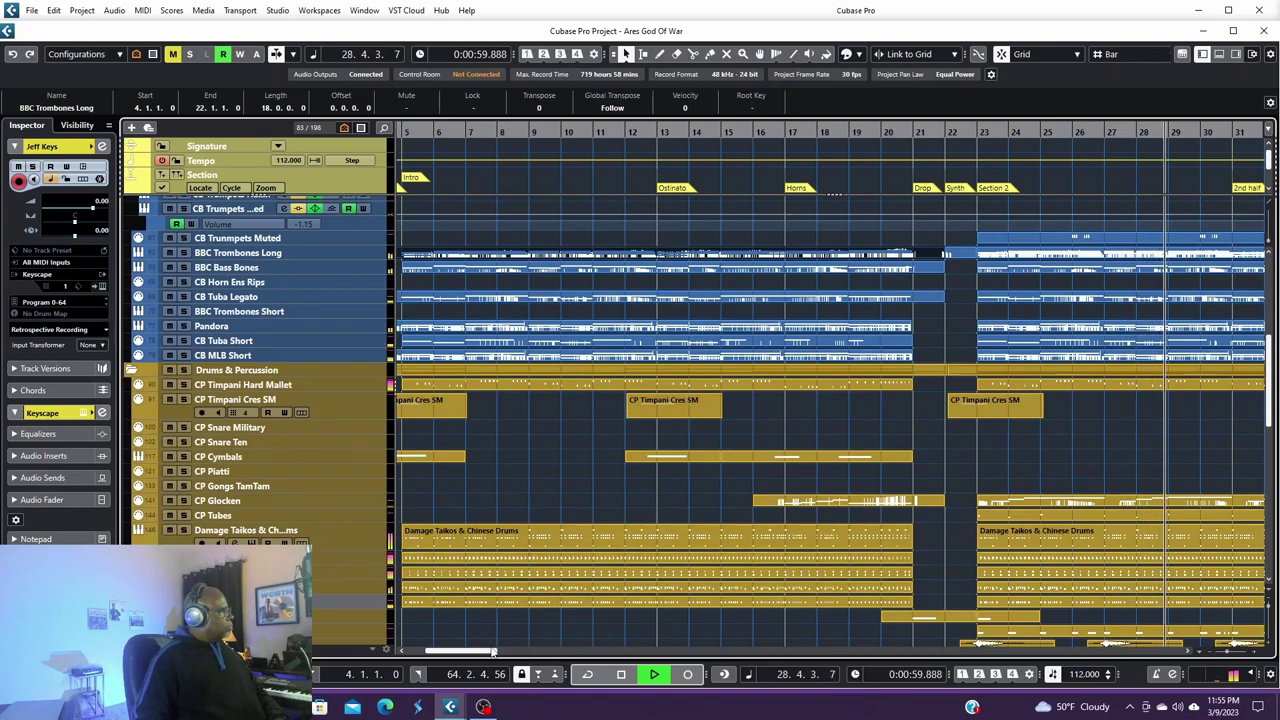
left_click_drag(490, 652, 526, 652)
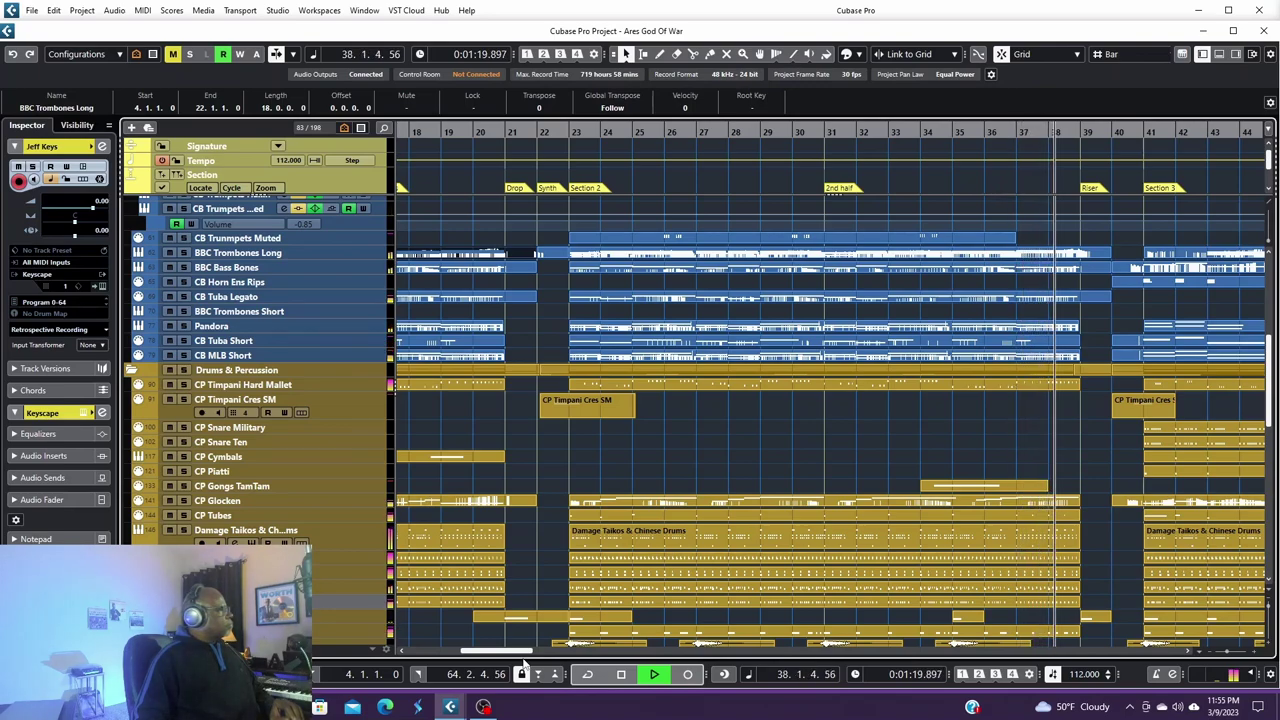
key("space")
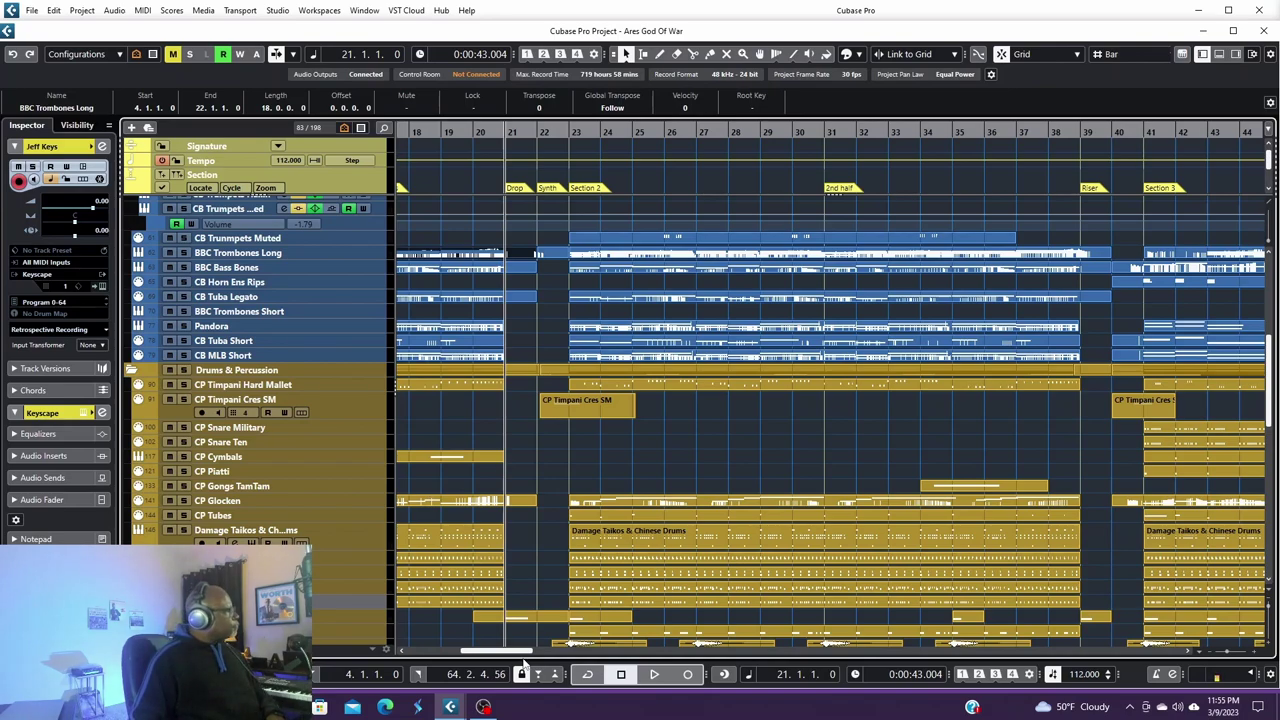
Step: Move the playback position to bar 23
left_click(569, 133)
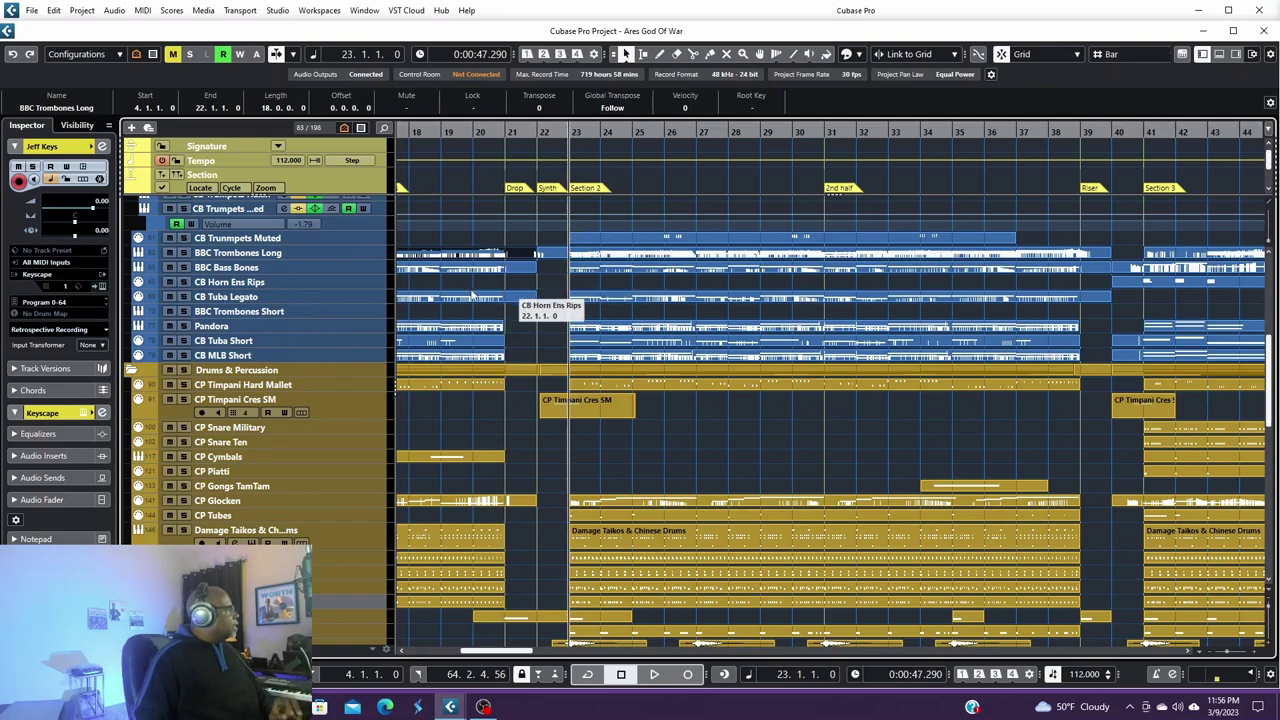
scroll(725, 474, "down", 8)
scroll(735, 469, "down", 5)
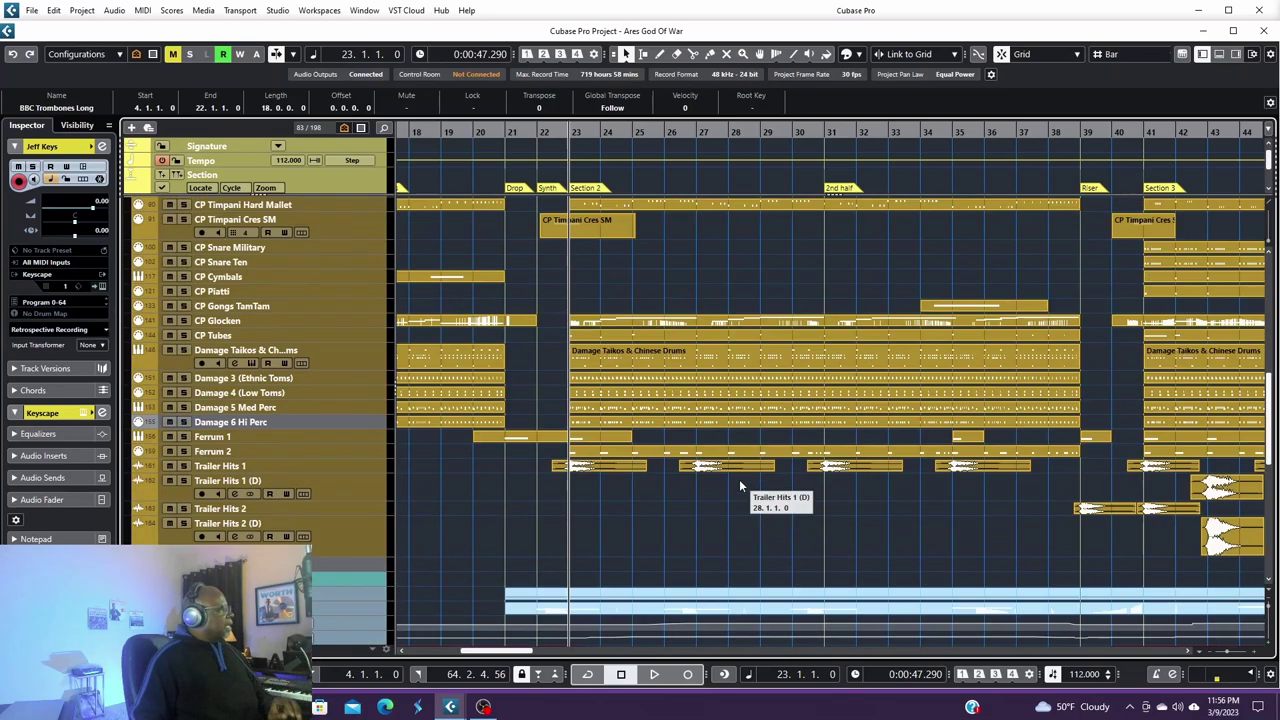
scroll(739, 479, "up", 5)
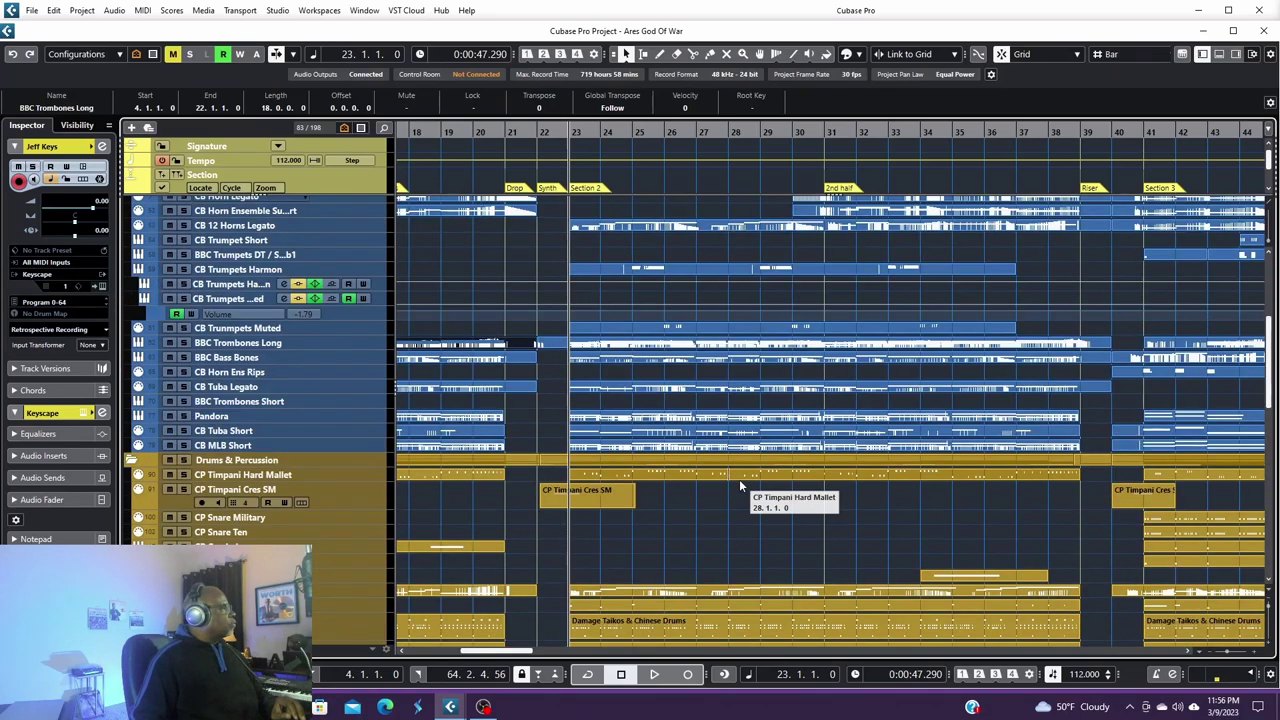
scroll(739, 479, "up", 3)
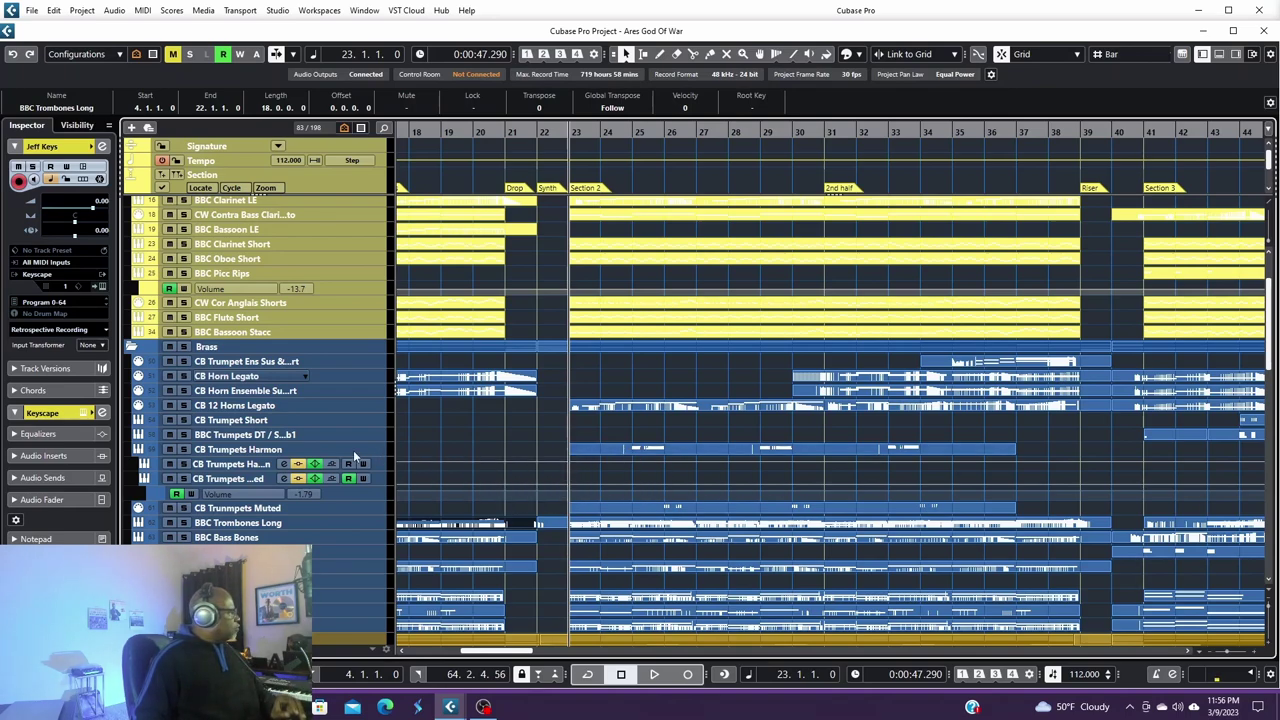
Step: Solo CB Trumpets Harmon and select both the harmon and muted trumpet parts
left_click(184, 450)
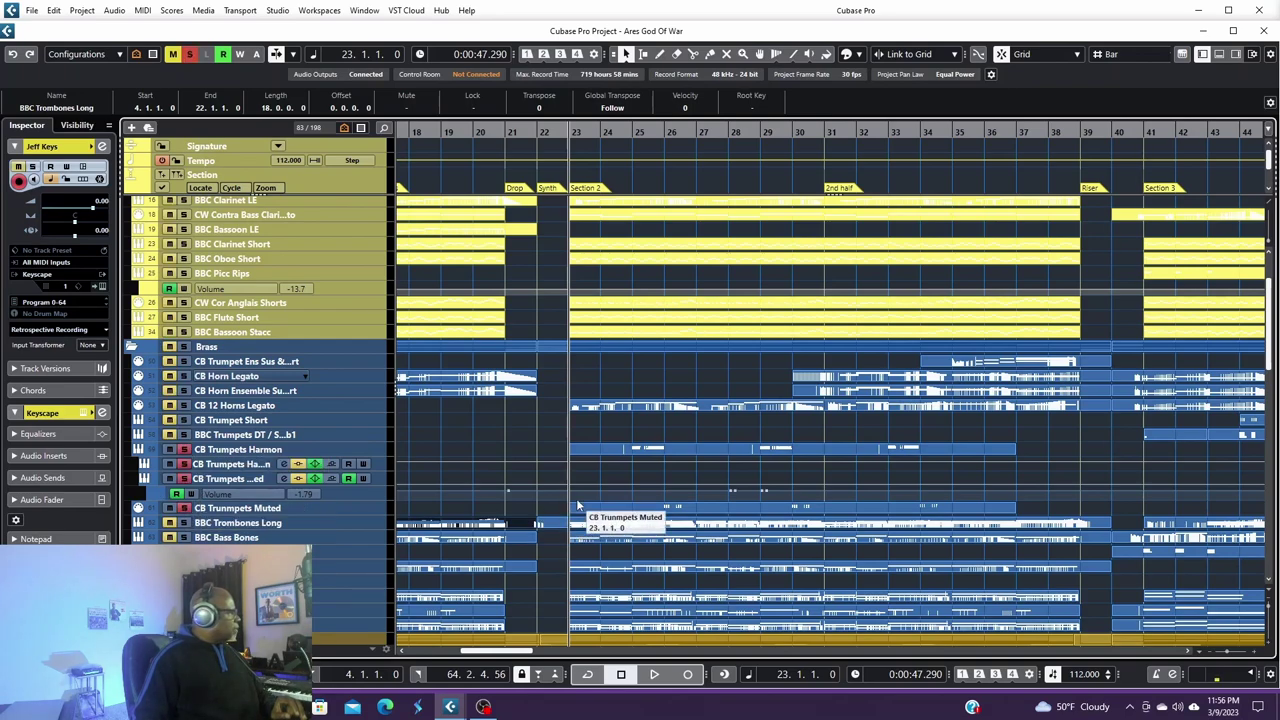
left_click(637, 452)
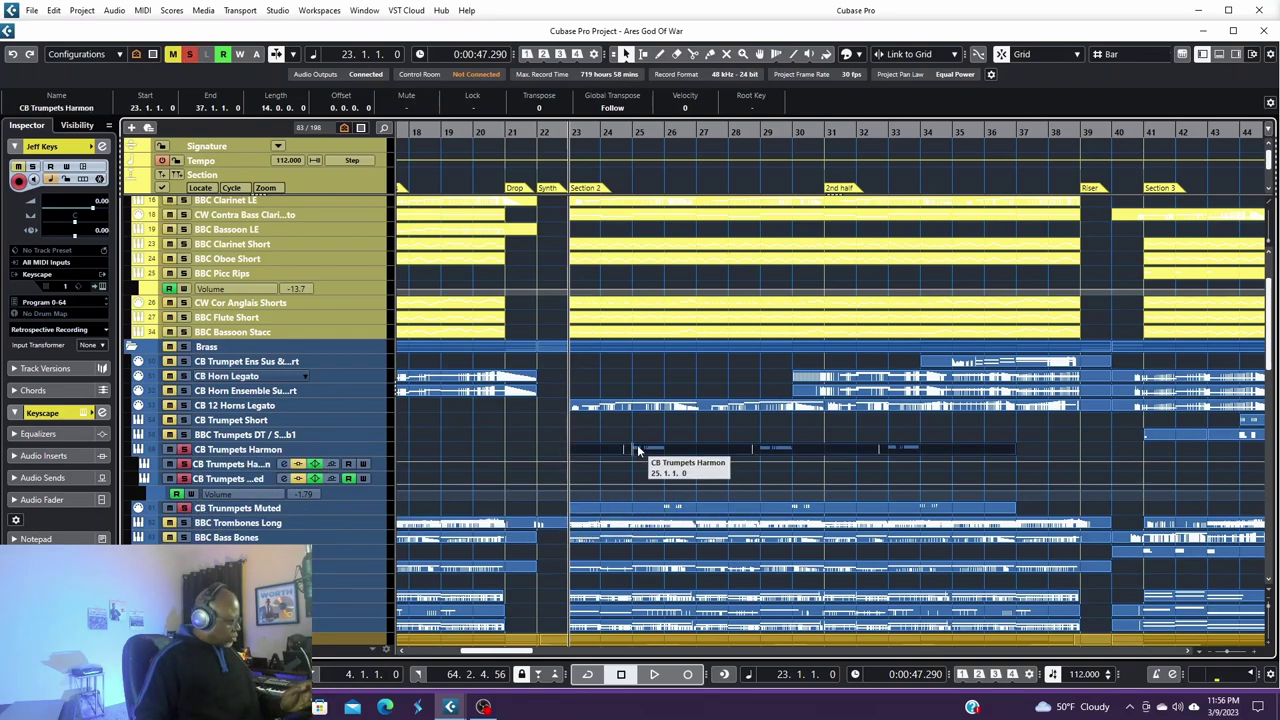
left_click(637, 508, "shift")
Step: Open the selected trumpet parts in the Key Editor, review the notes, then close it
double_click(637, 511)
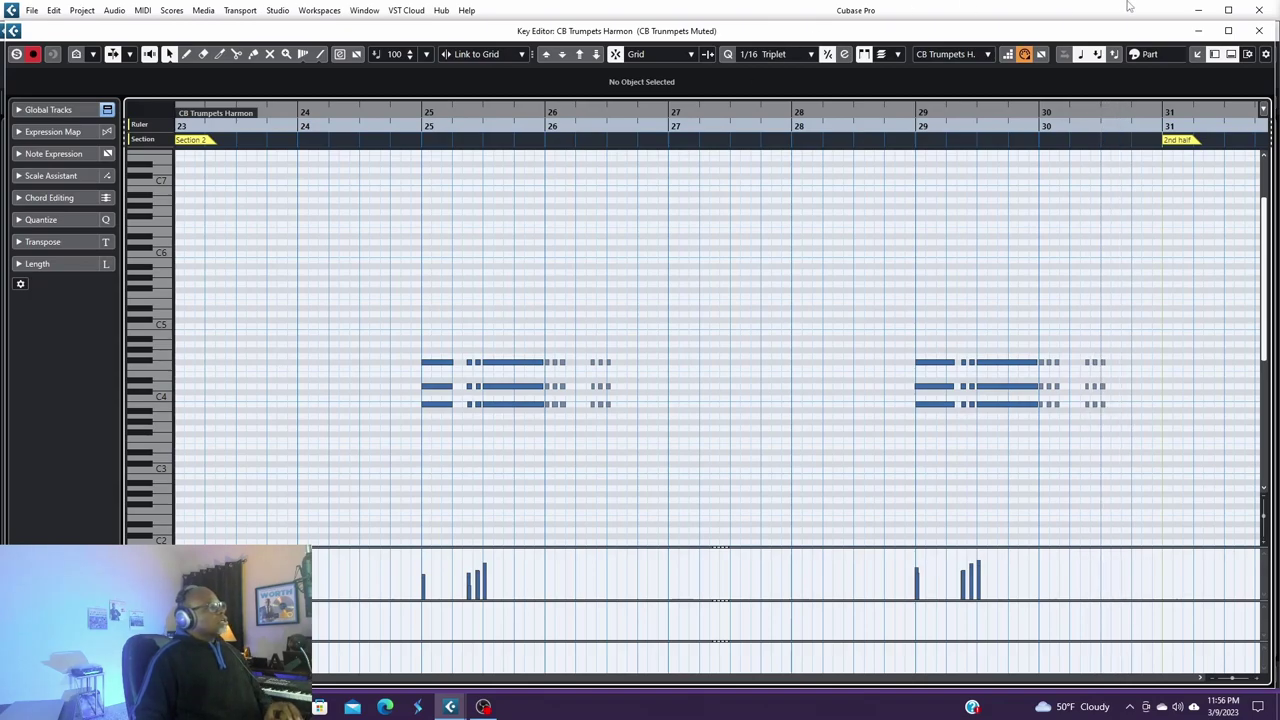
left_click(1259, 30)
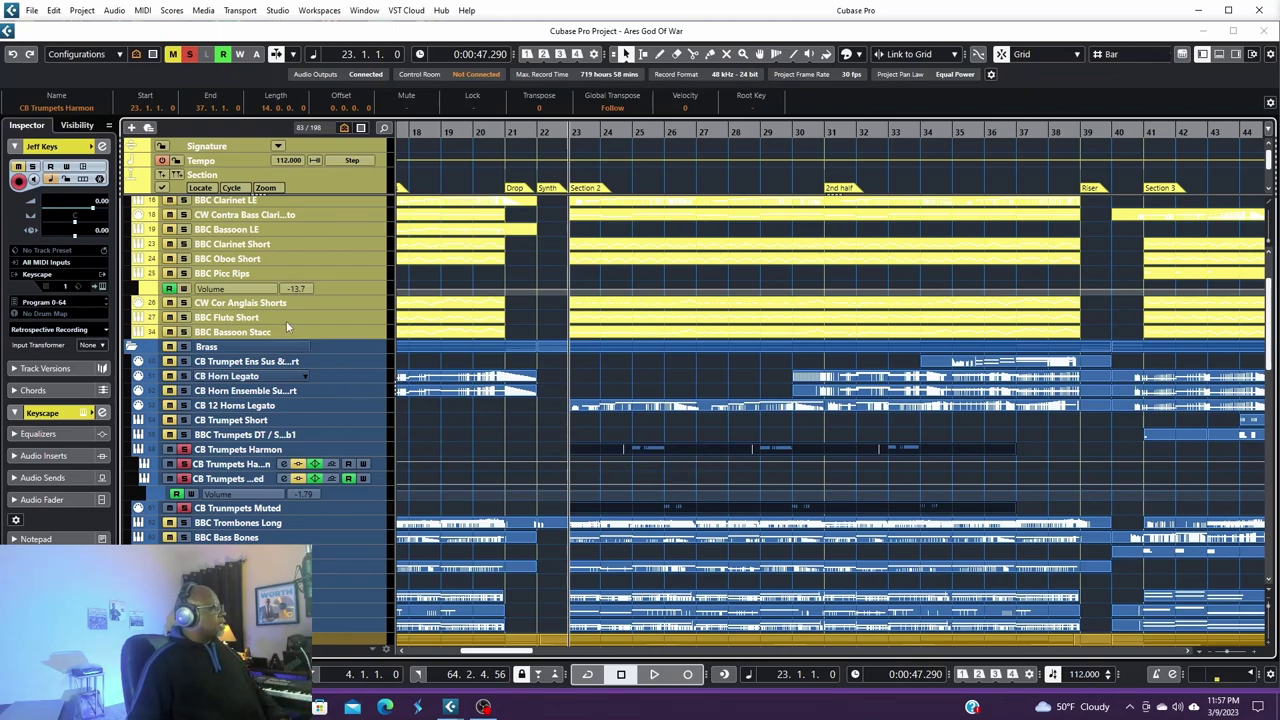
Step: Clear all active solos, then solo the BBC Flute LE and BBC Oboe LE tracks
left_click(191, 57)
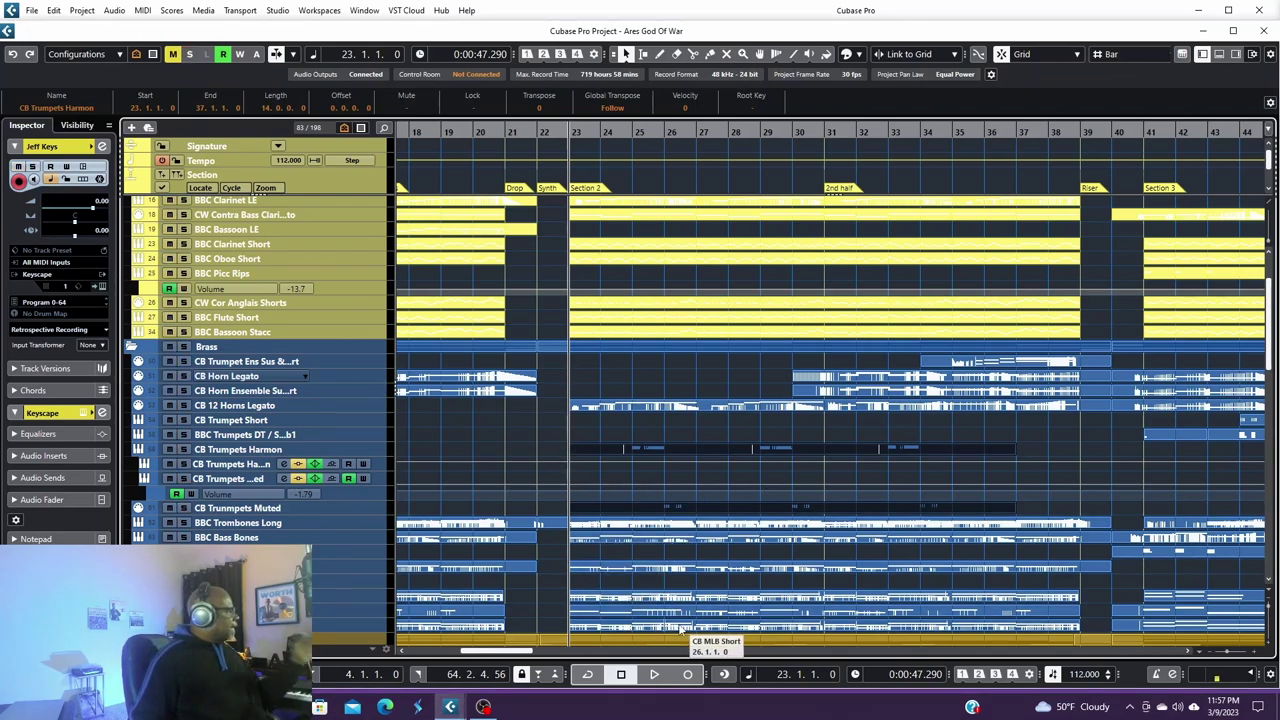
scroll(492, 632, "down", 3)
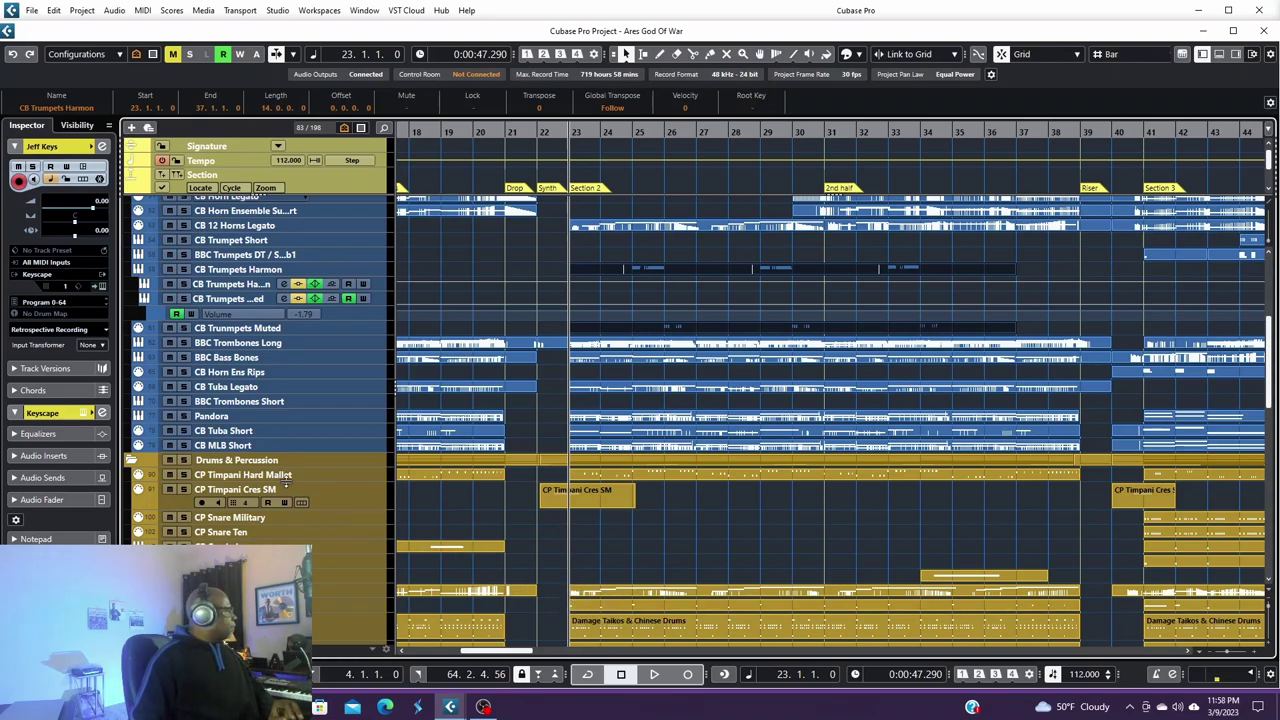
scroll(292, 367, "up", 5)
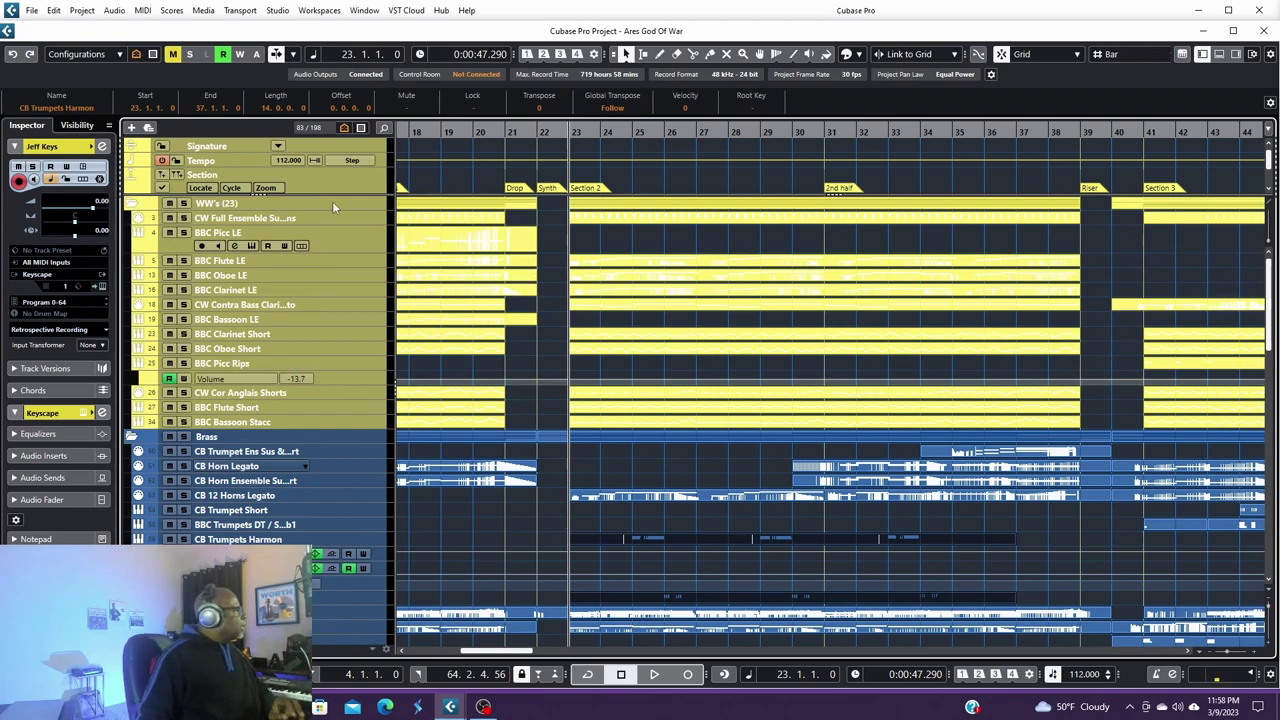
left_click(184, 261)
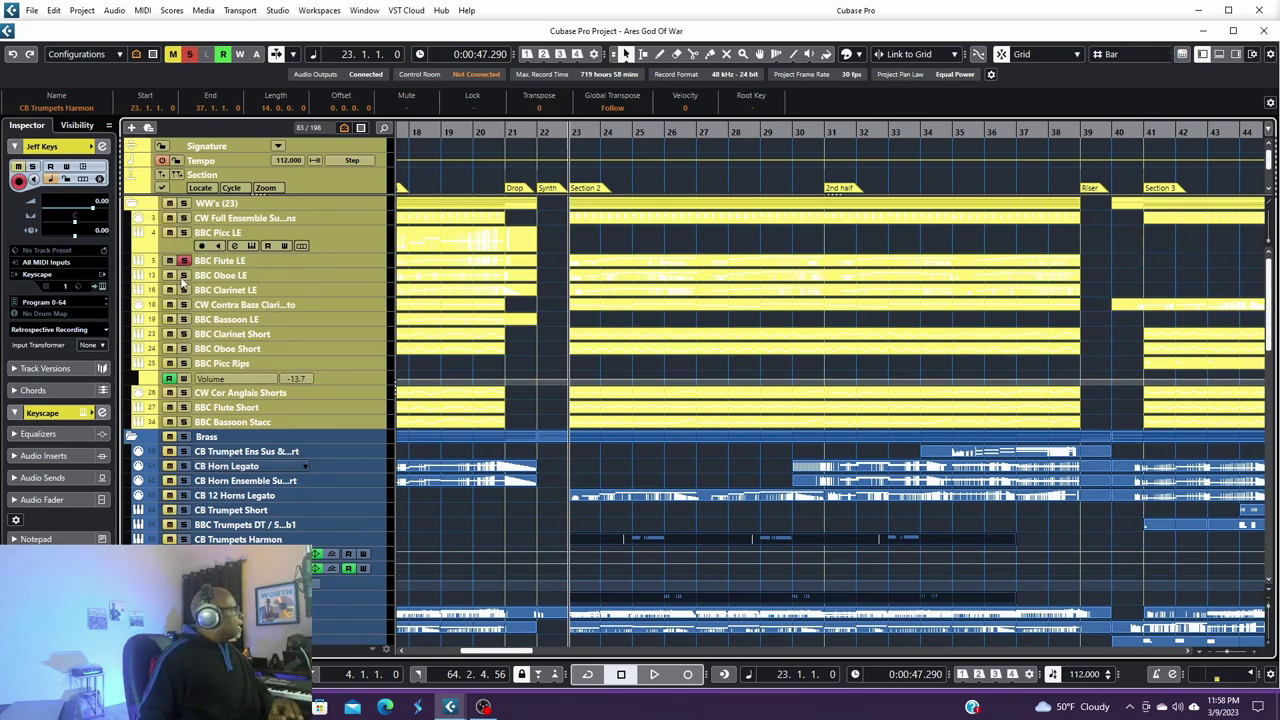
left_click(184, 290)
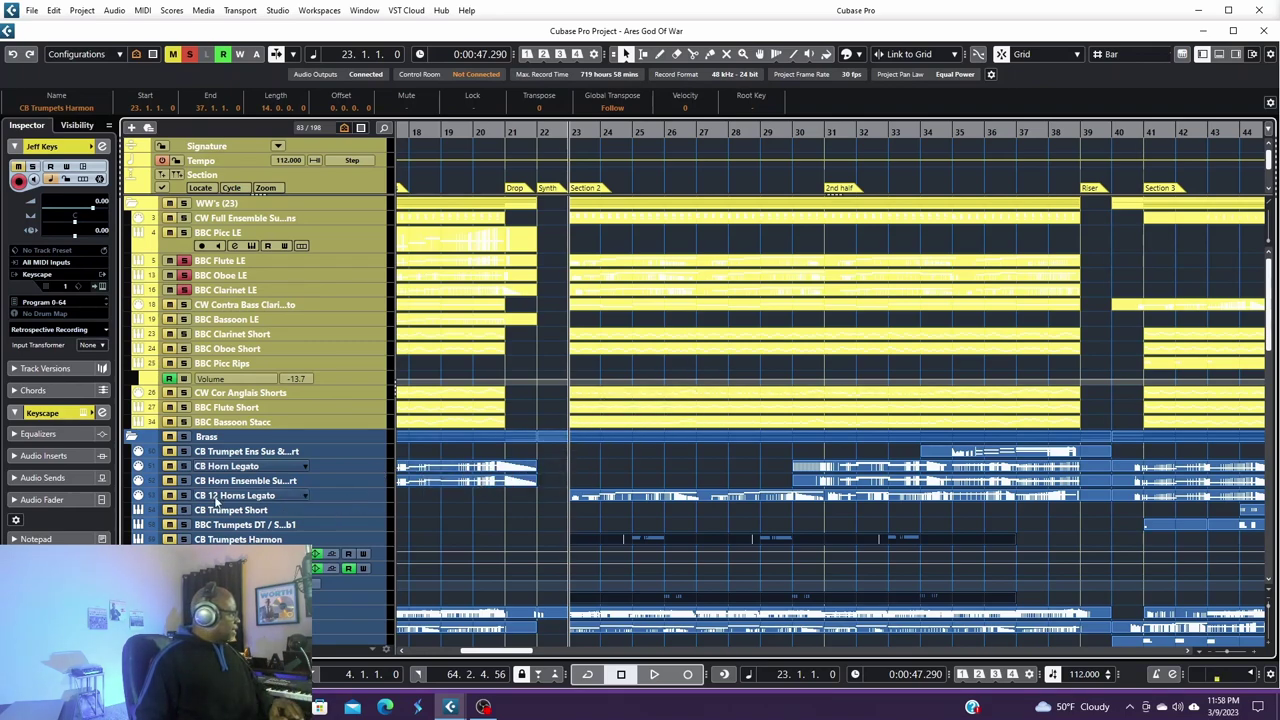
Step: Solo CB 12 Horns Legato, CB Horn Legato and CP Glocken, scrolling down to the Strings
left_click(184, 496)
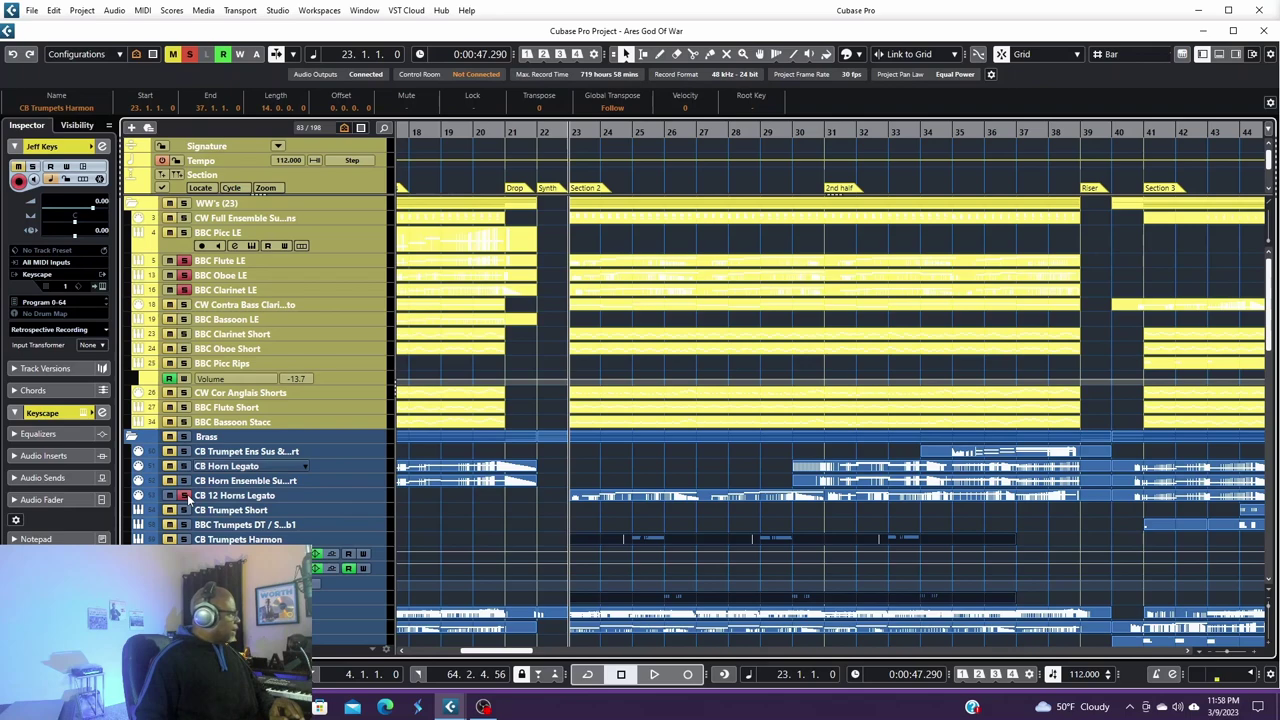
left_click(184, 466)
scroll(325, 542, "down", 4)
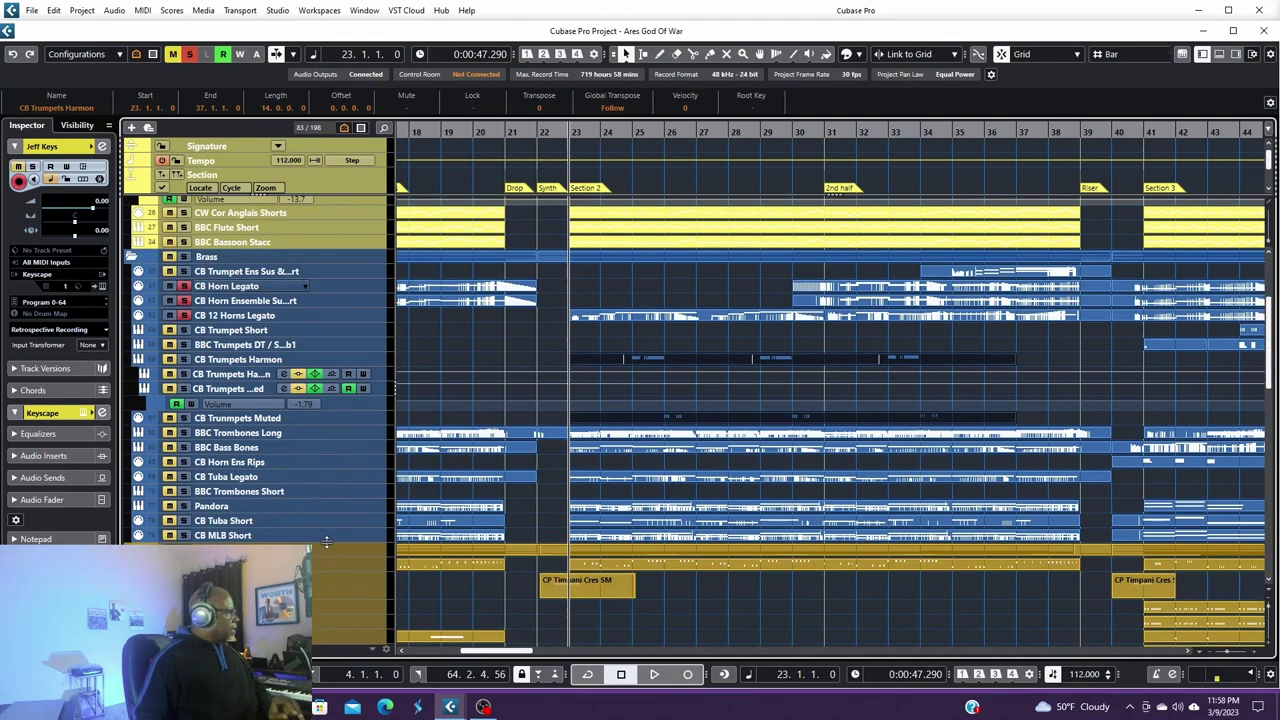
scroll(318, 537, "down", 4)
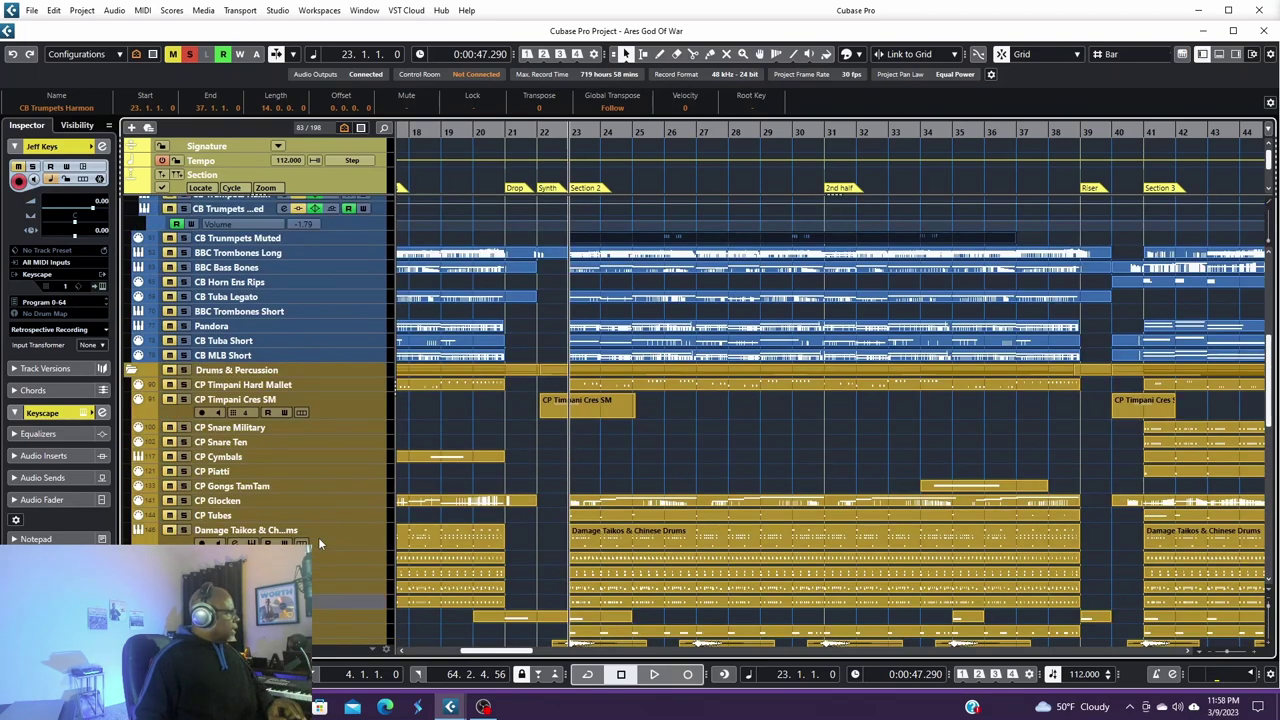
left_click(185, 500)
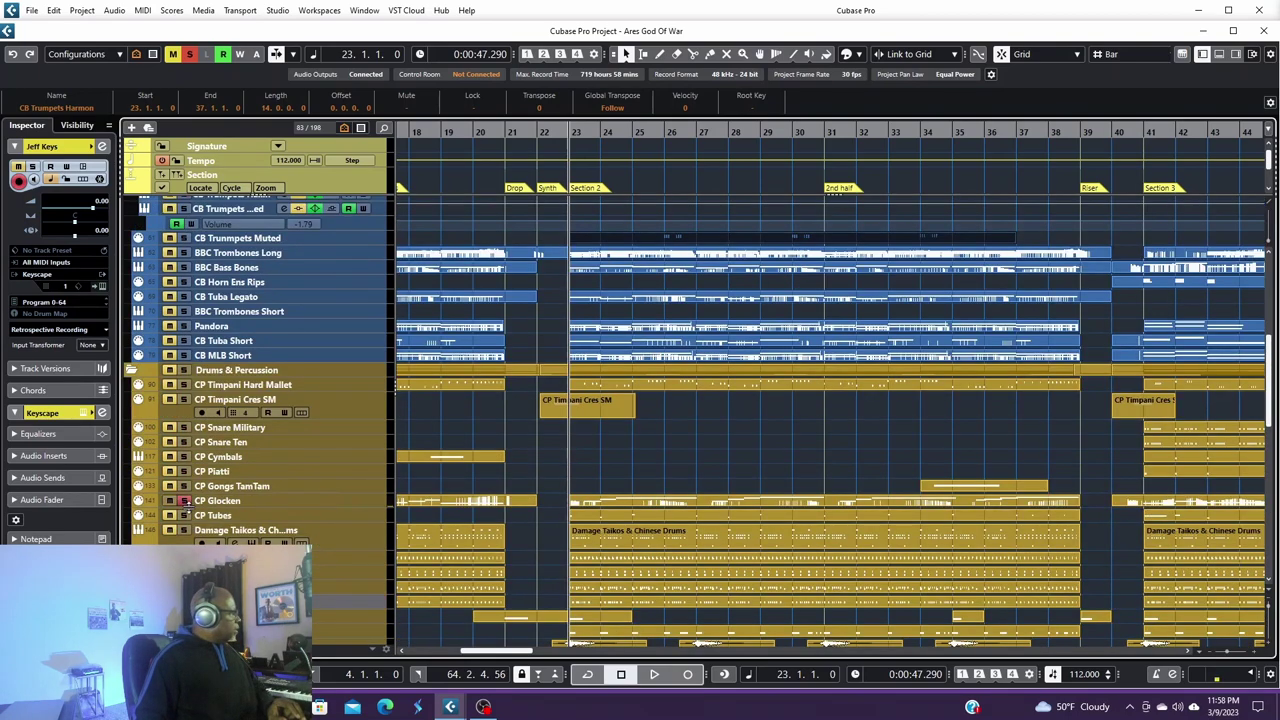
scroll(420, 570, "down", 7)
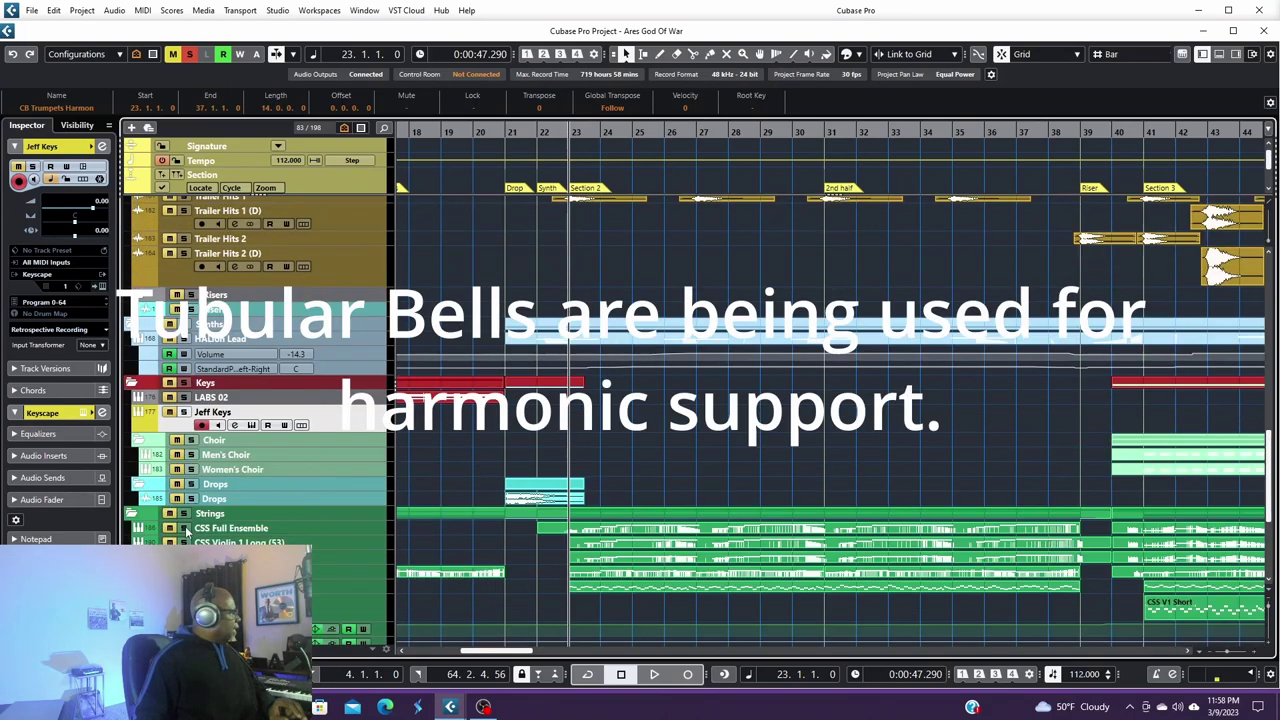
Step: Solo CSS Full Ensemble, play from bar 23 past bar 34, then stop back at bar 23
left_click(184, 528)
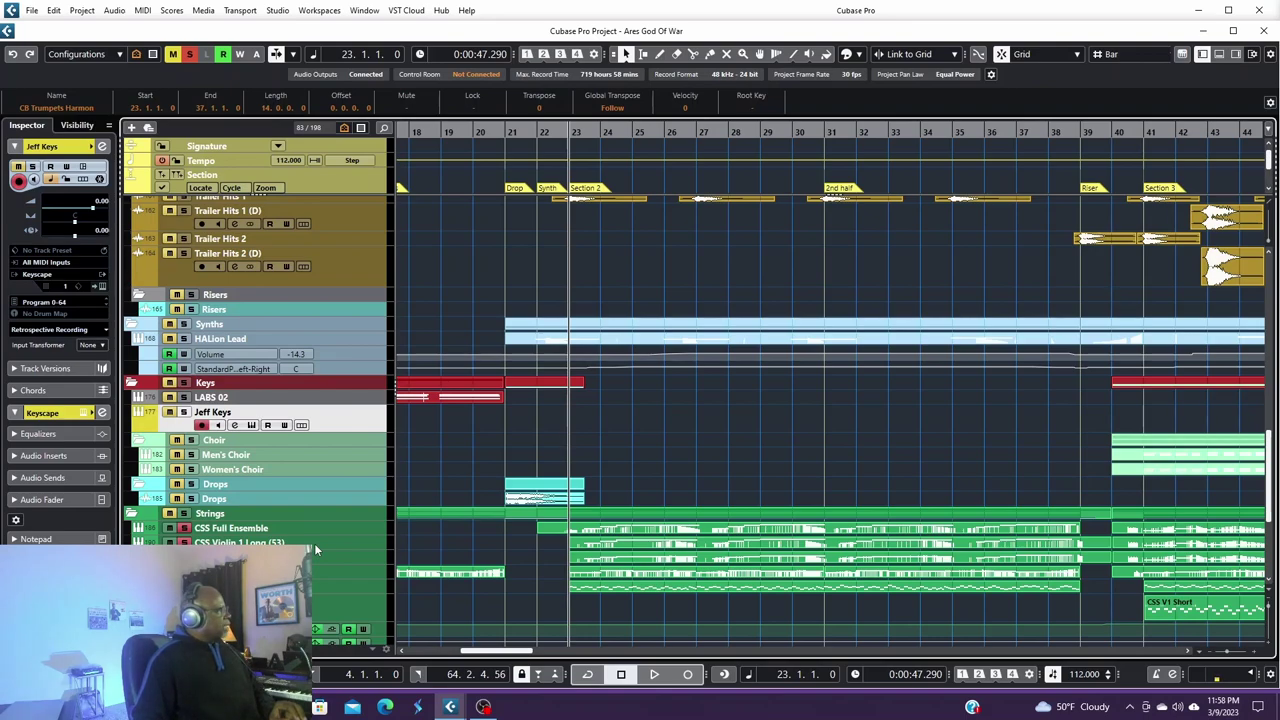
key("space")
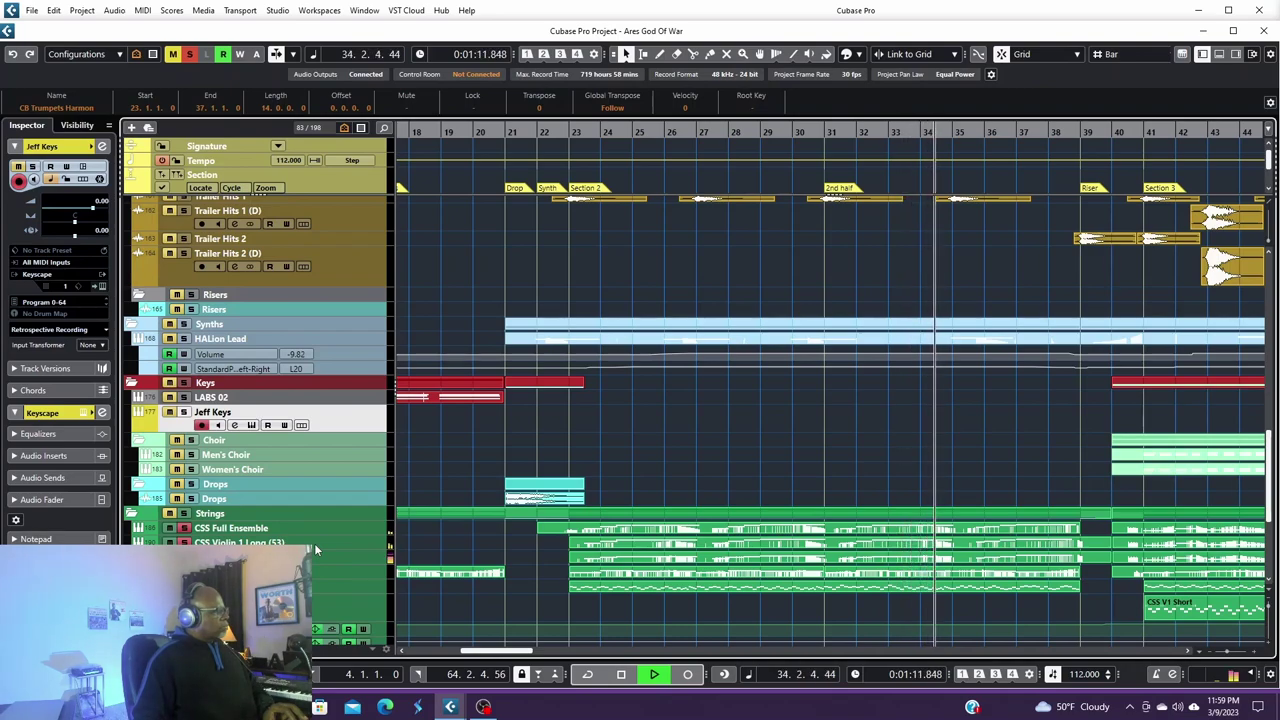
key("space")
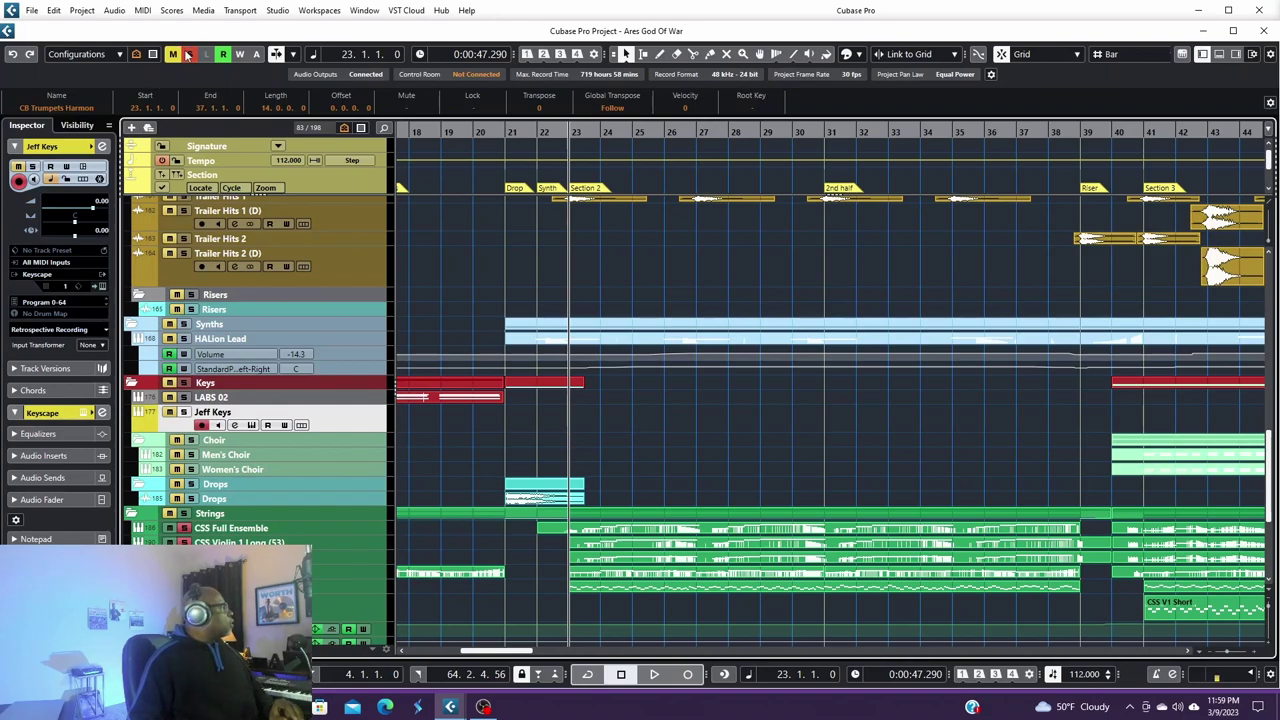
Step: Solo the Ferrum 1 percussion track and play it briefly from bar 23
scroll(825, 393, "up", 4)
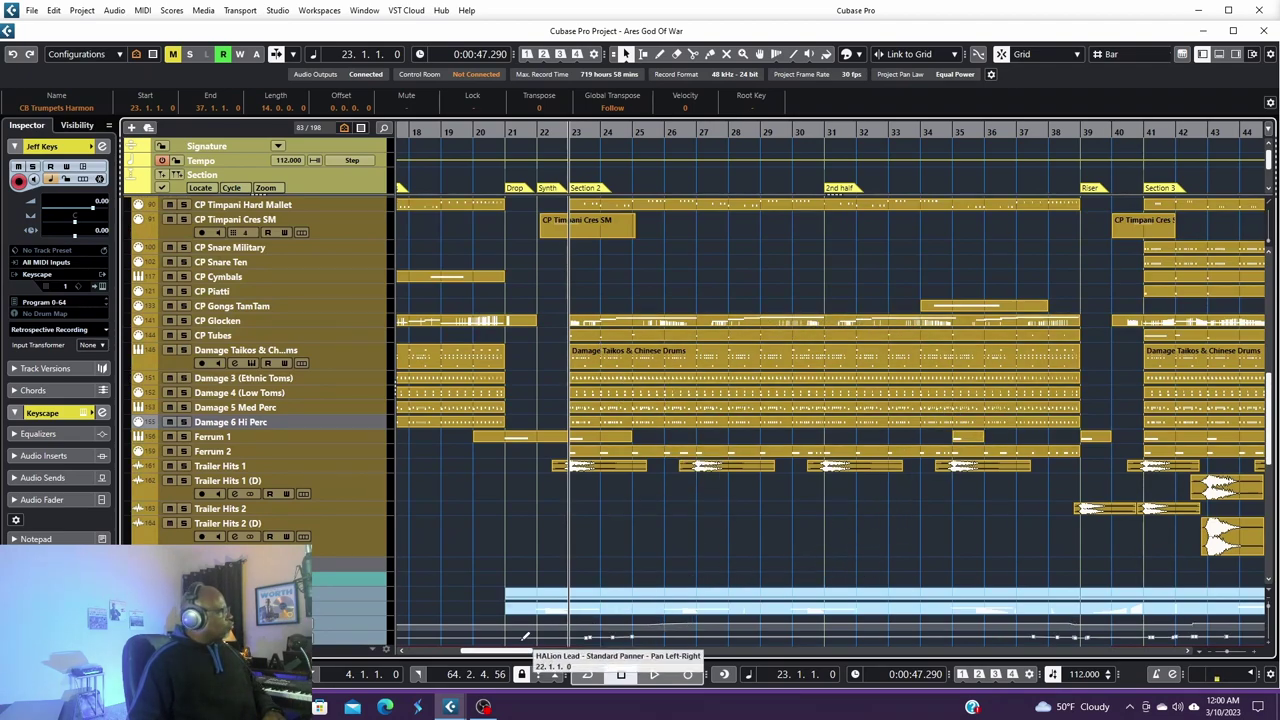
left_click_drag(515, 651, 492, 656)
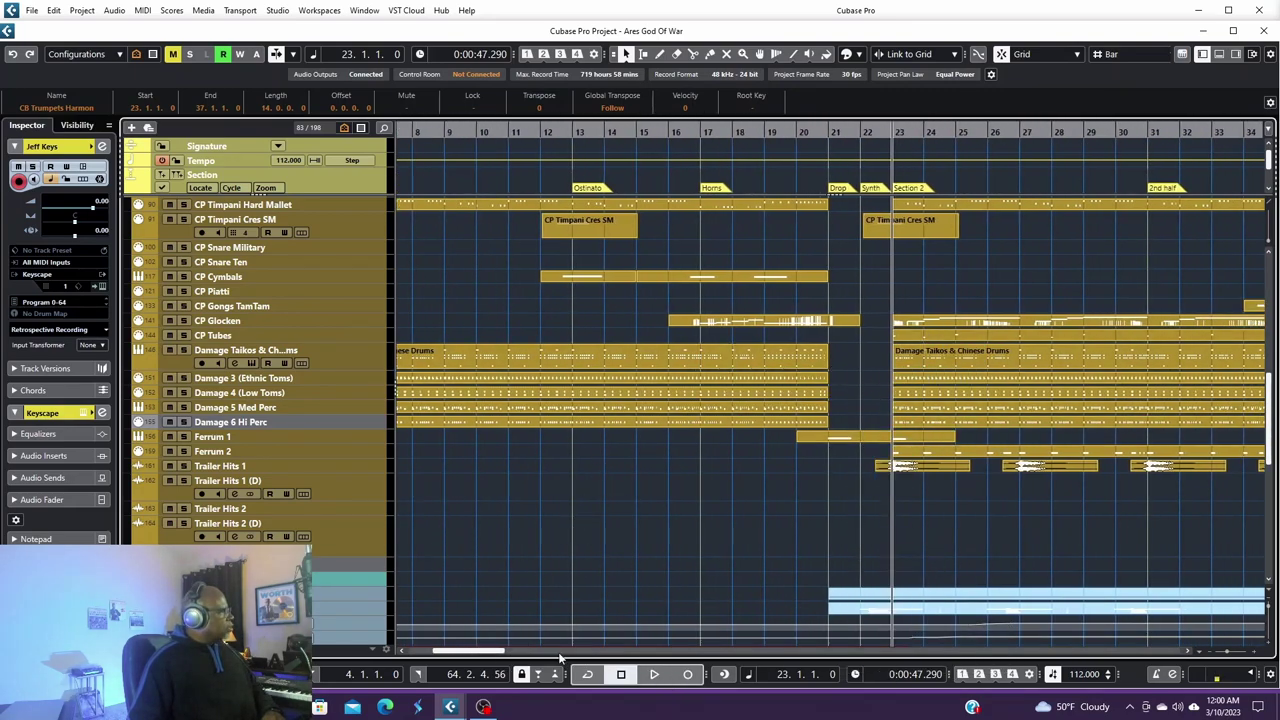
left_click_drag(495, 656, 515, 656)
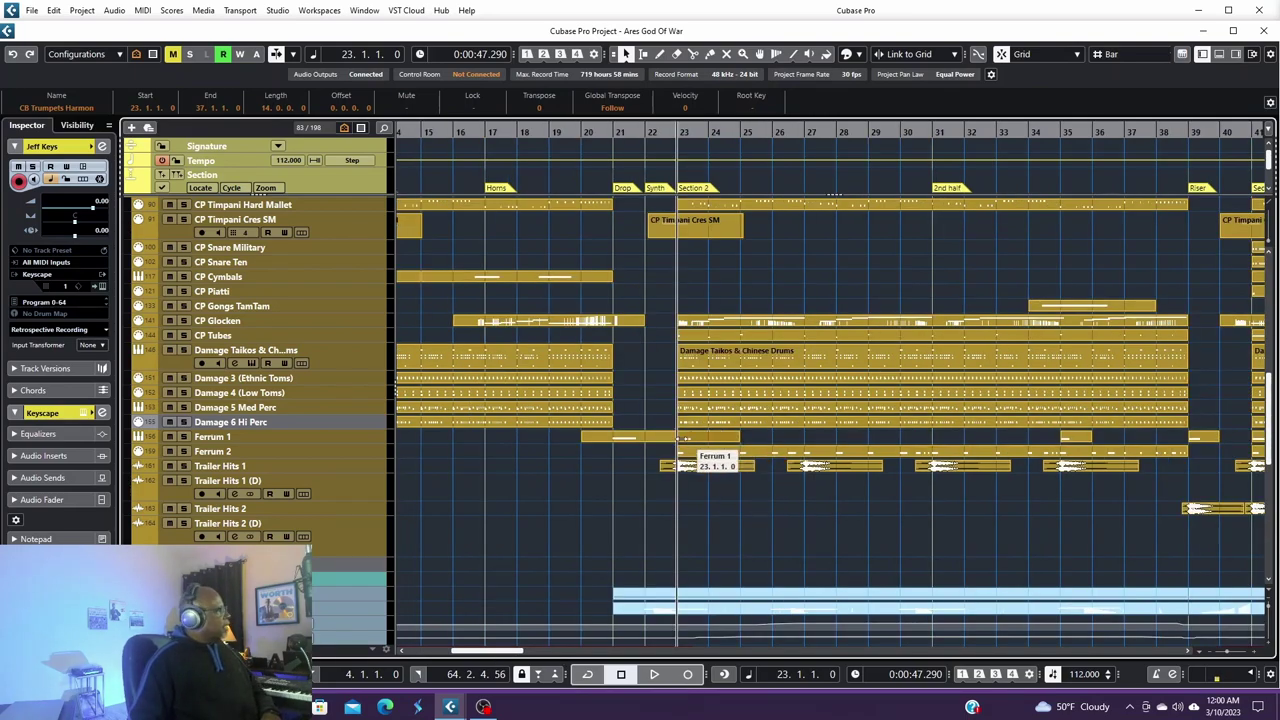
left_click(182, 437)
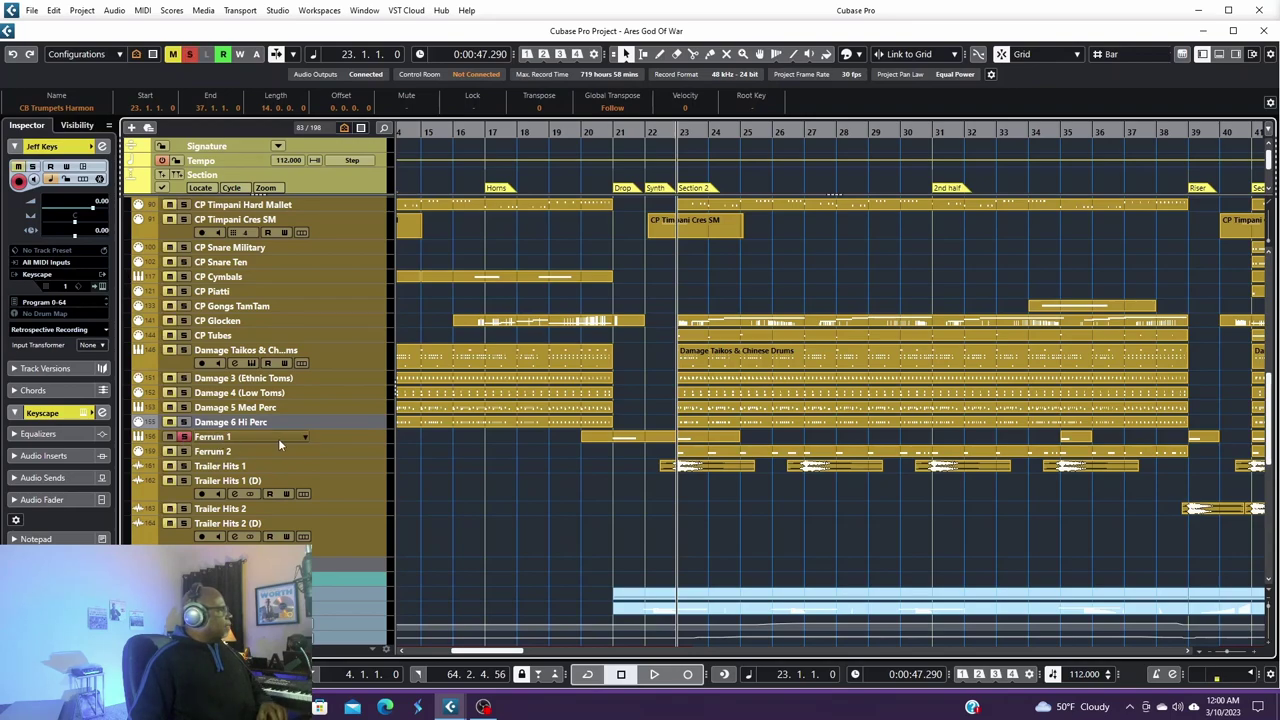
key("space")
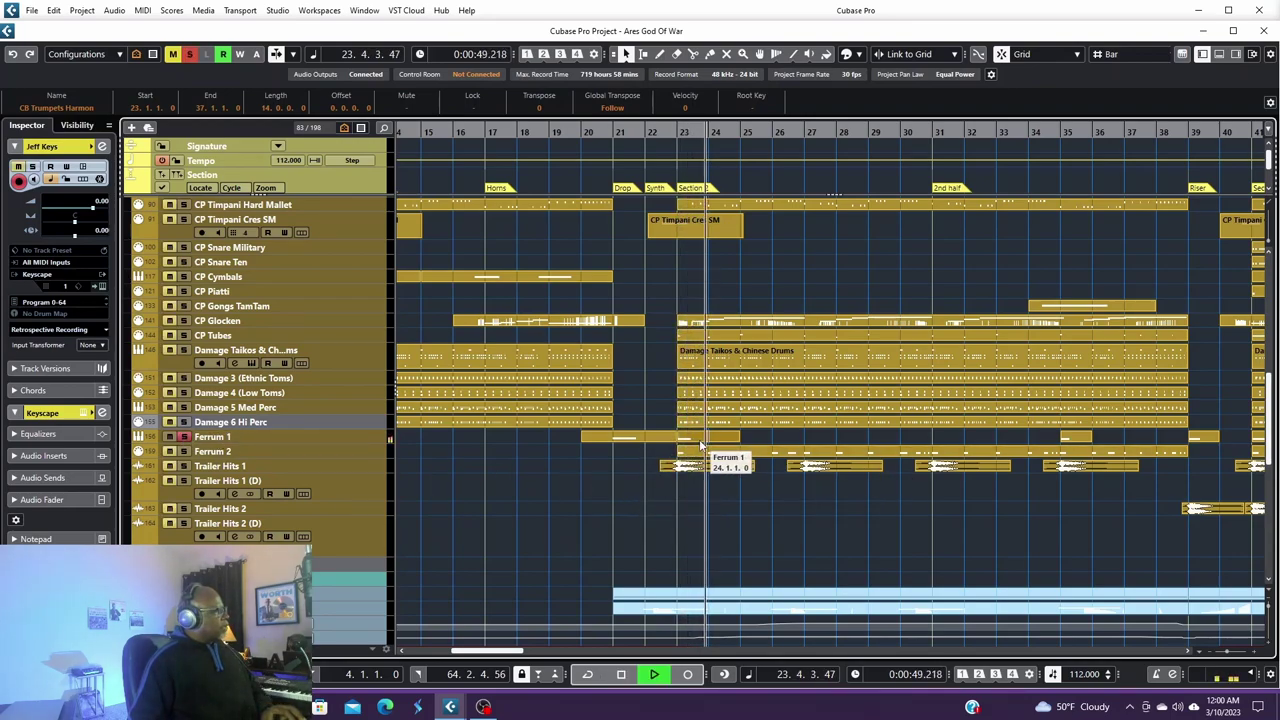
key("space")
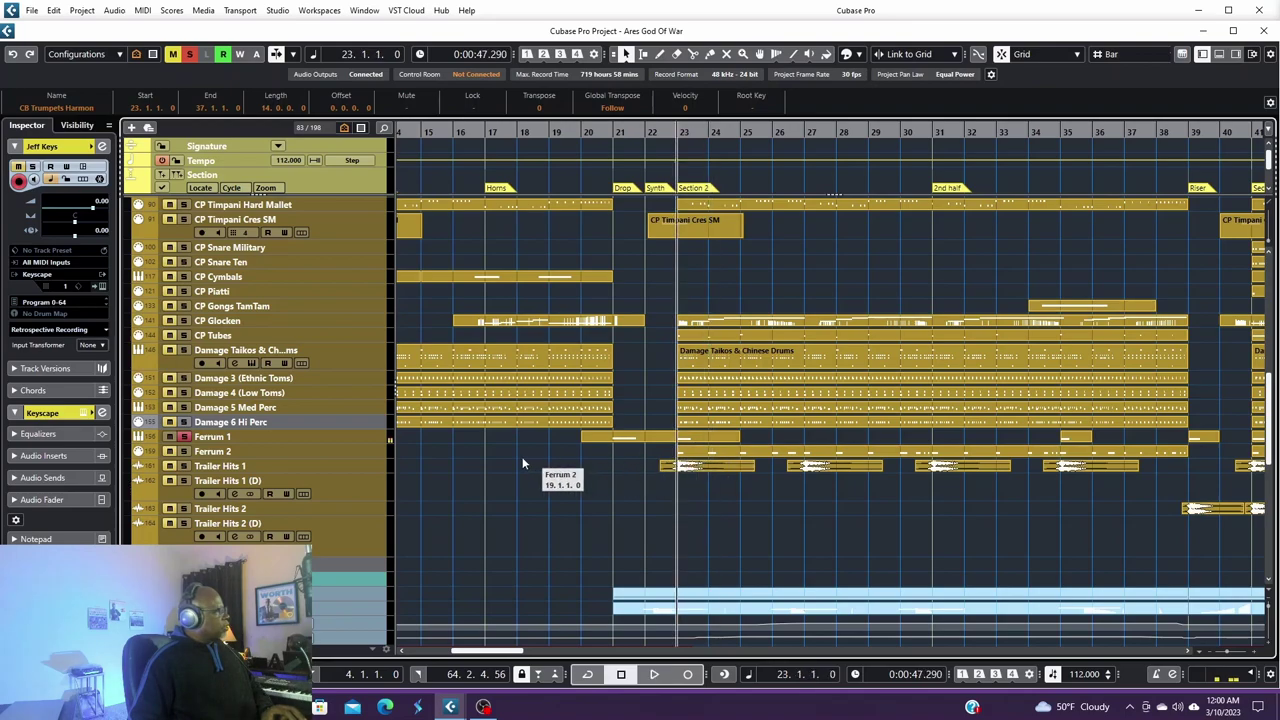
Step: Add Ferrum 2 to the solo and audition both, then replay from bar 22
left_click(183, 451)
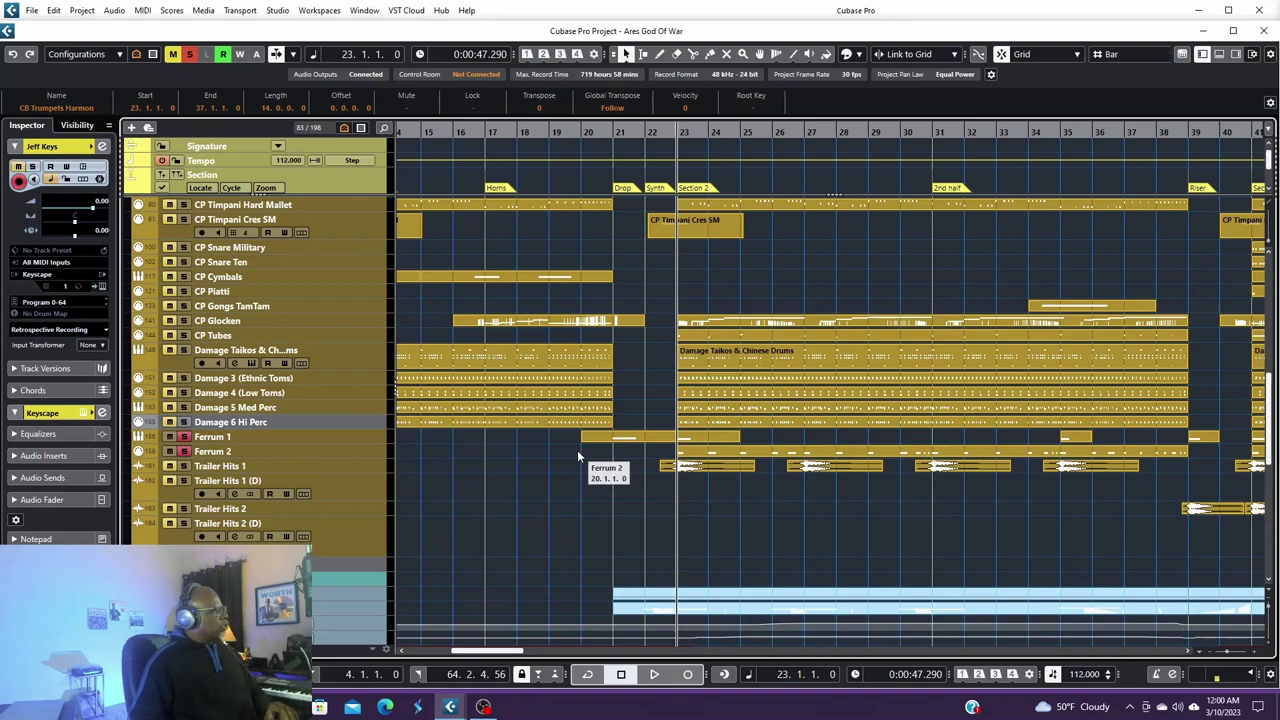
key("space")
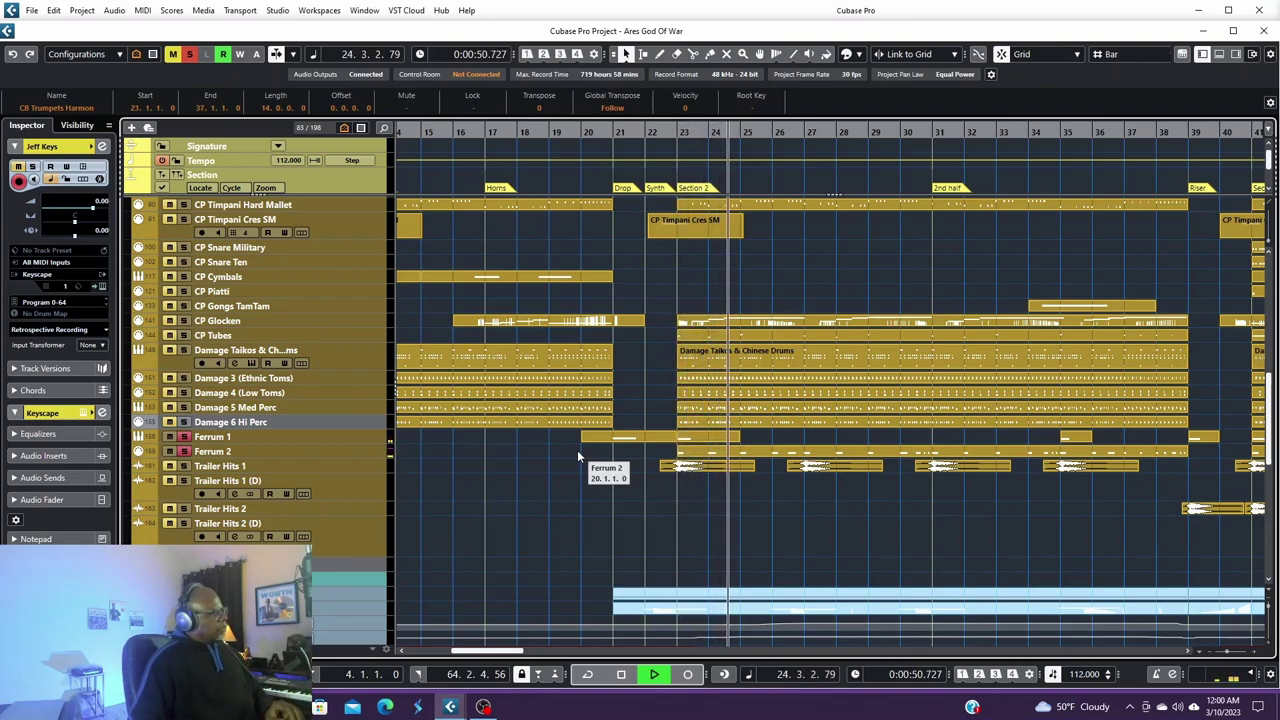
key("space")
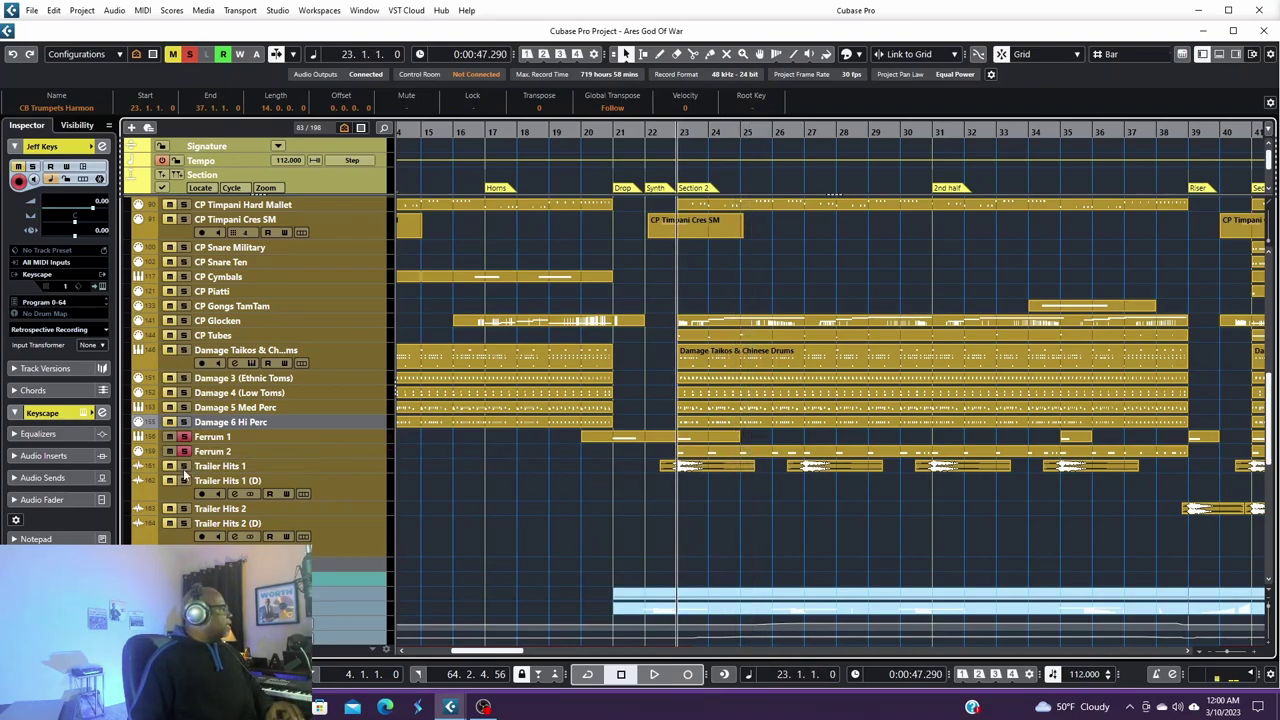
left_click(646, 131)
key("space")
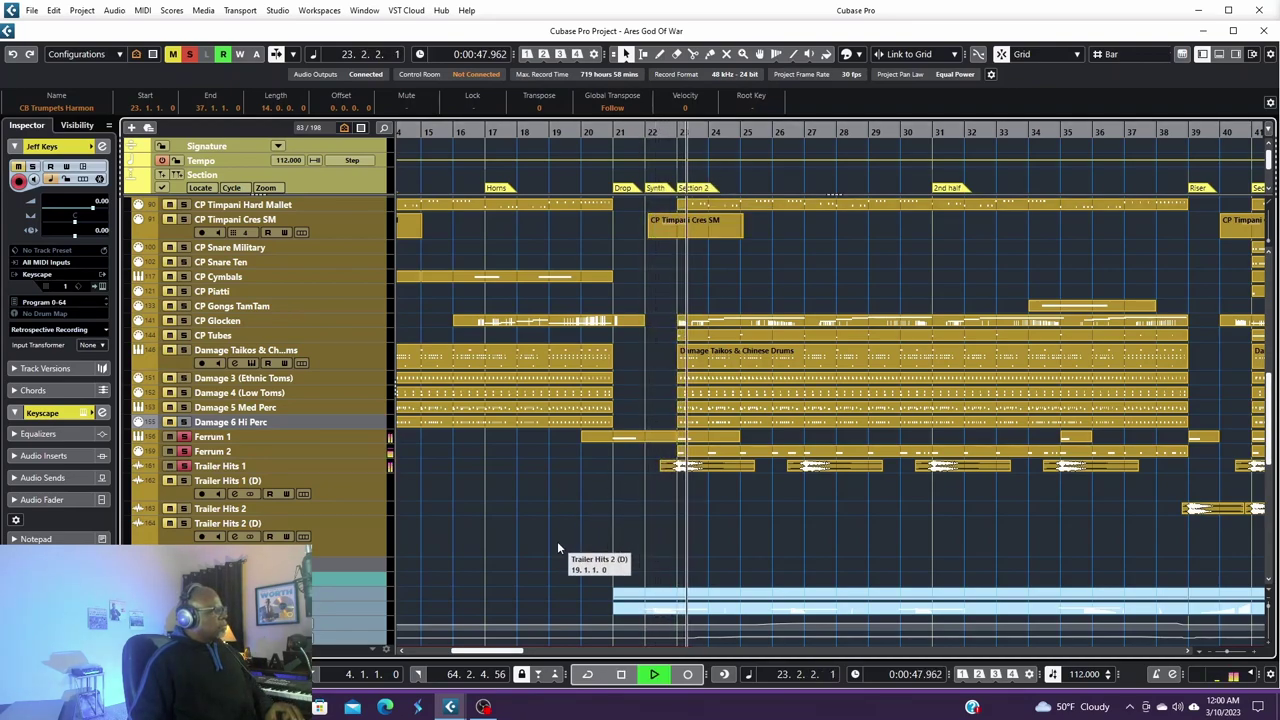
key("space")
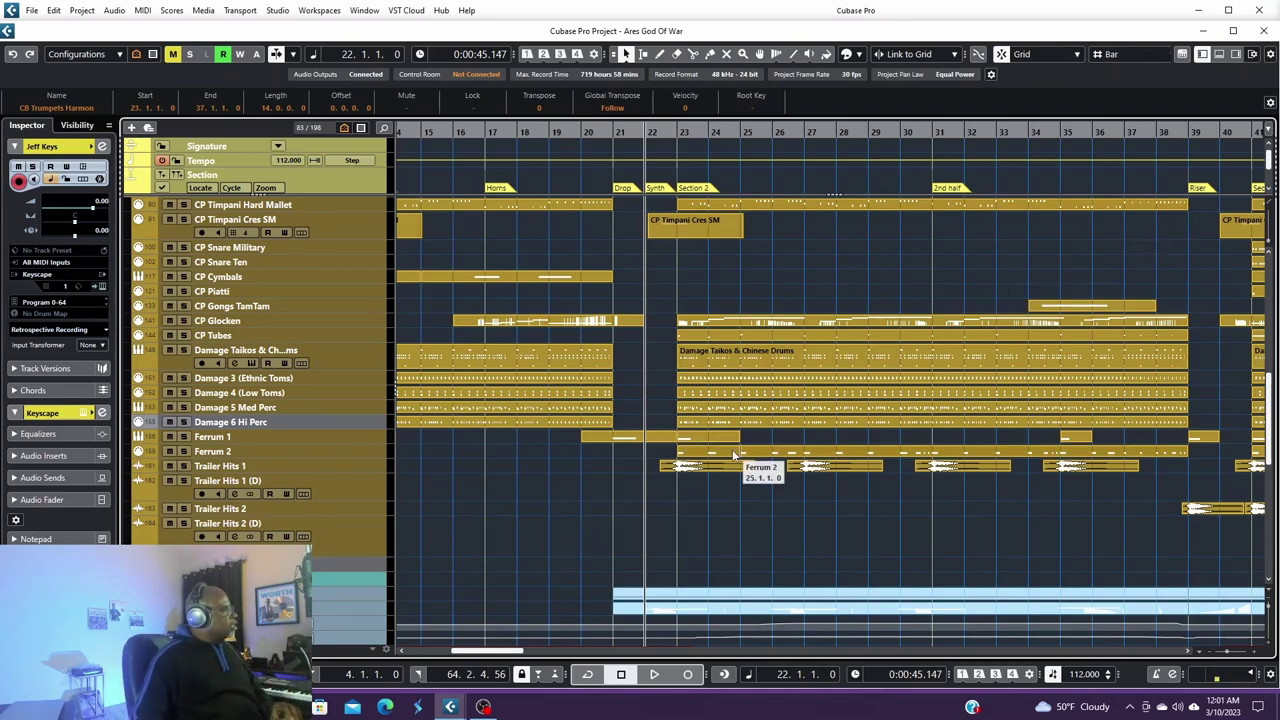
Step: Scroll the arrangement right to show bars 28–54, then scroll the track list down
left_click_drag(488, 655, 523, 655)
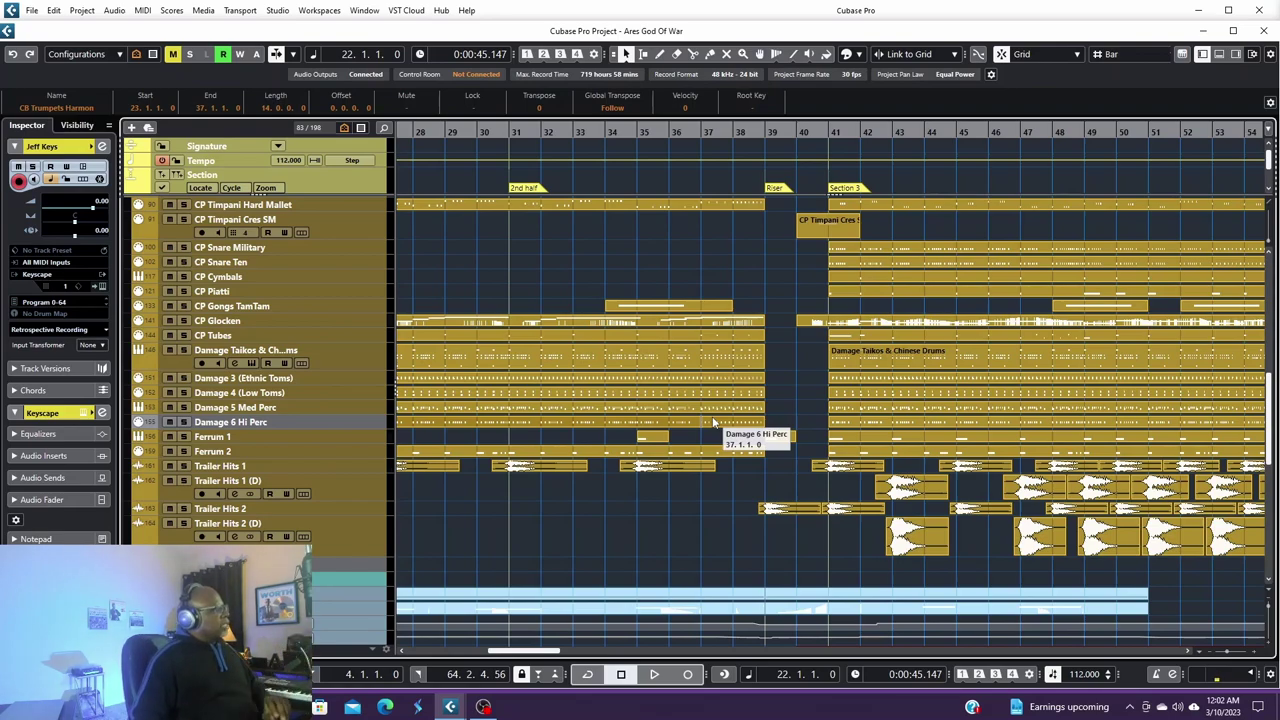
scroll(886, 468, "down", 3)
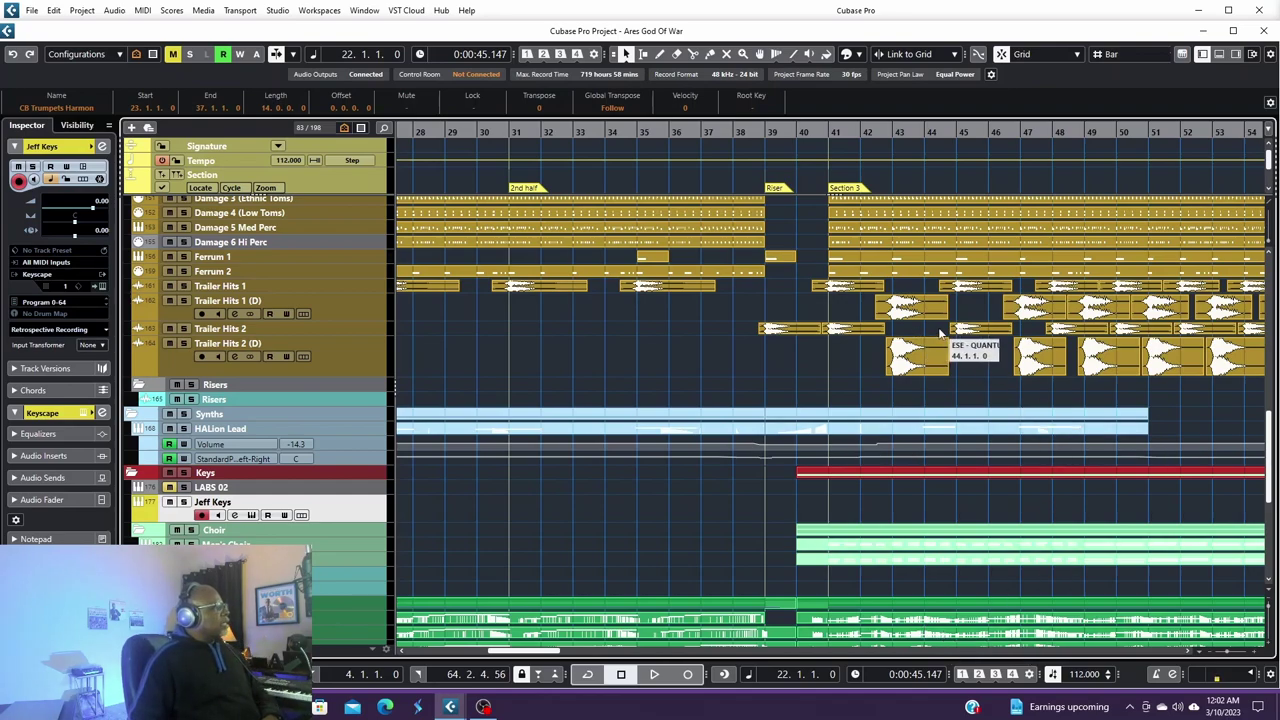
scroll(925, 335, "up", 3)
scroll(1000, 310, "up", 3)
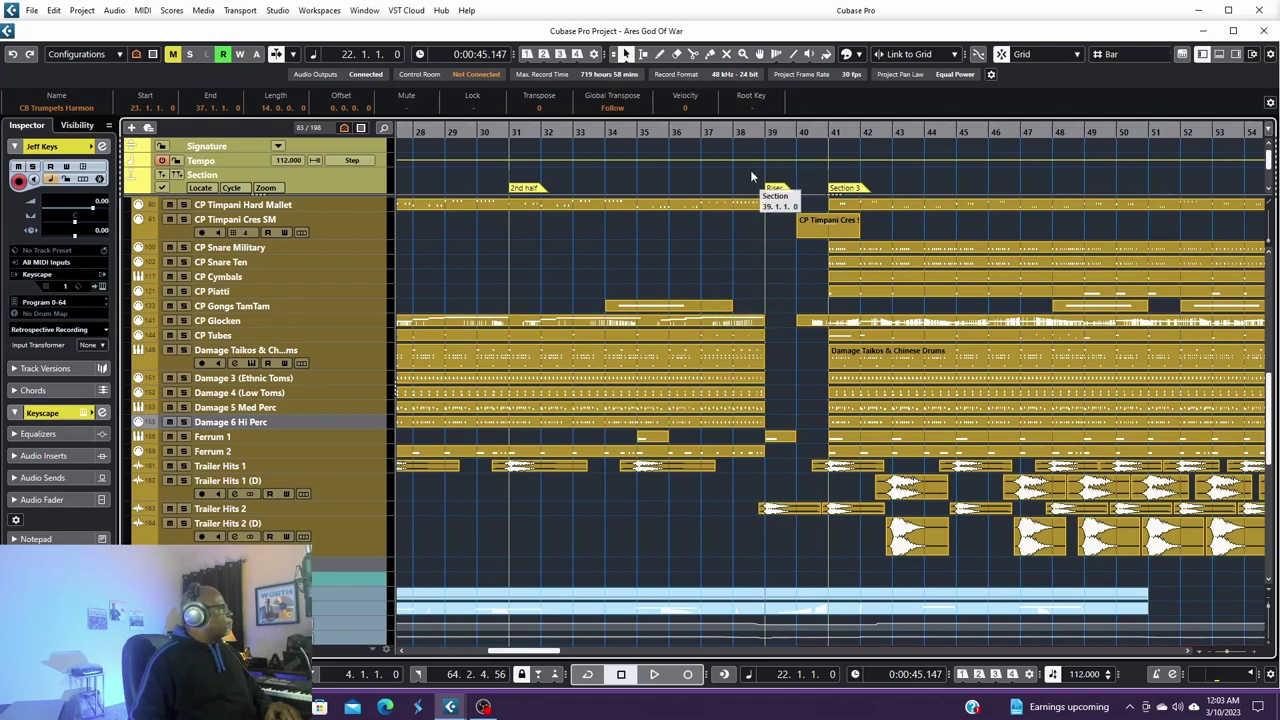
Step: Play from the Riser at bar 39 into Section 3 while scanning tracks, then stop
left_click(765, 132)
key("space")
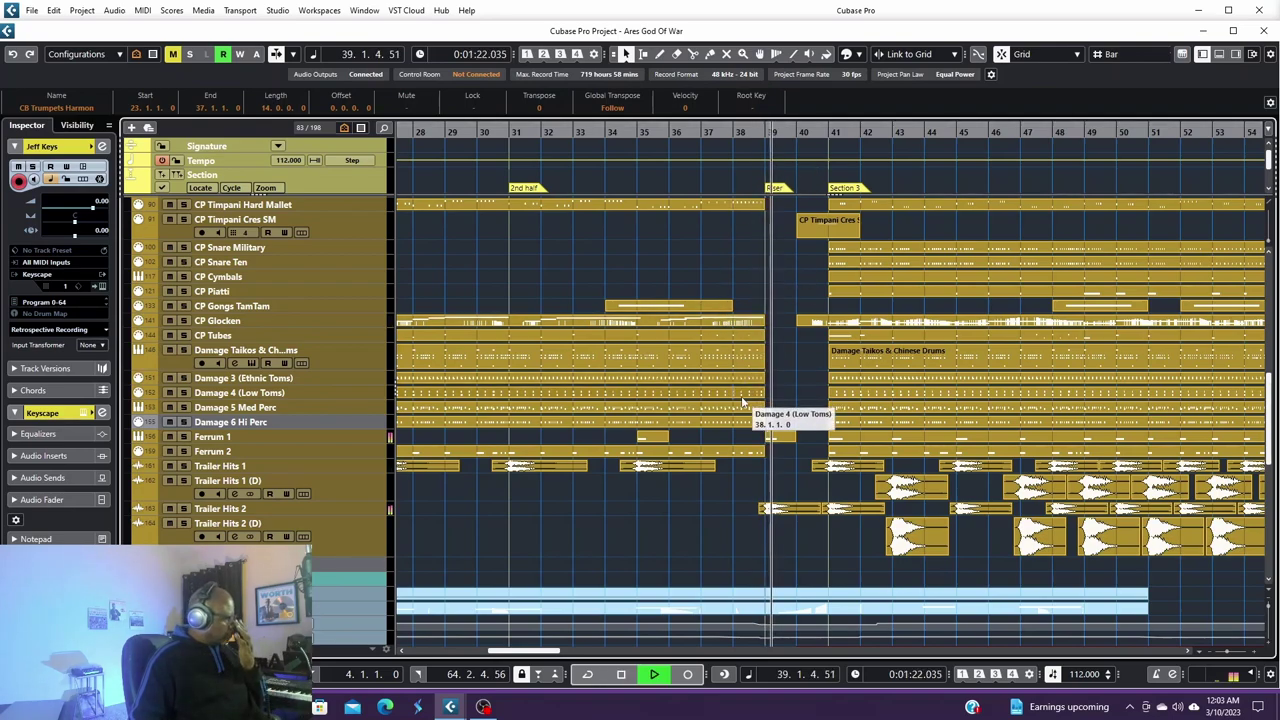
scroll(743, 402, "up", 3)
scroll(743, 402, "down", 6)
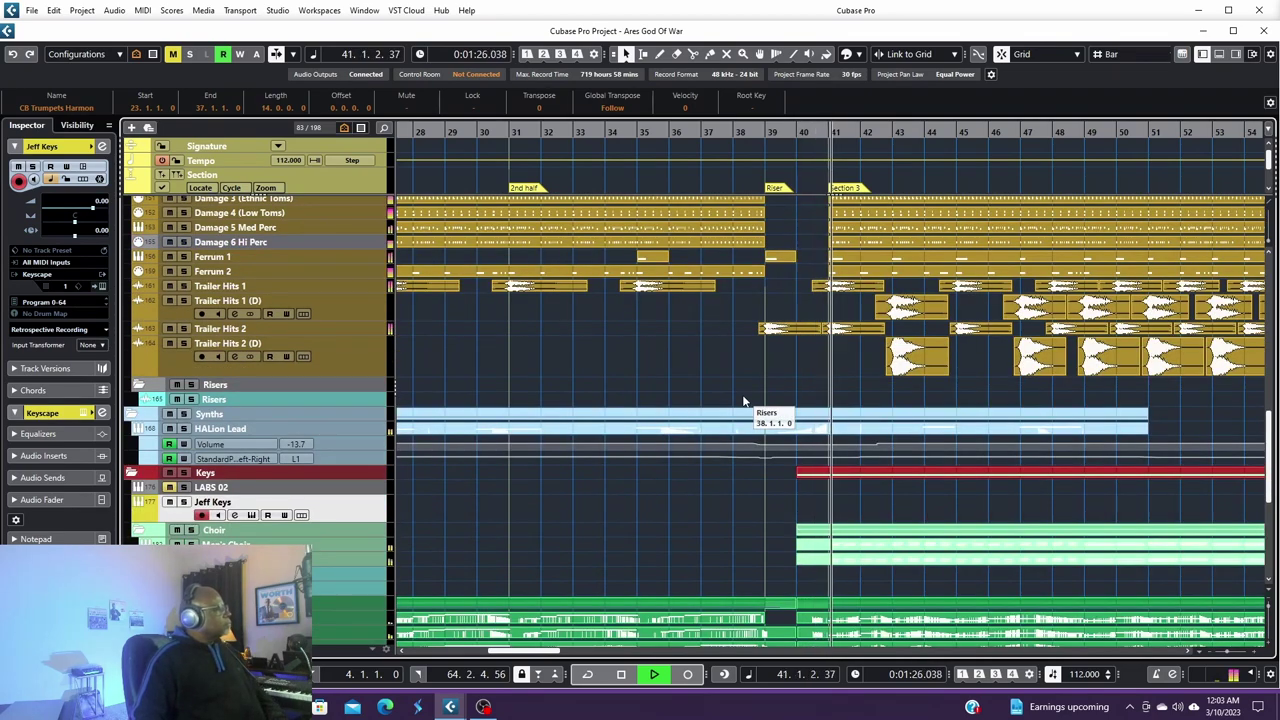
scroll(743, 402, "up", 3)
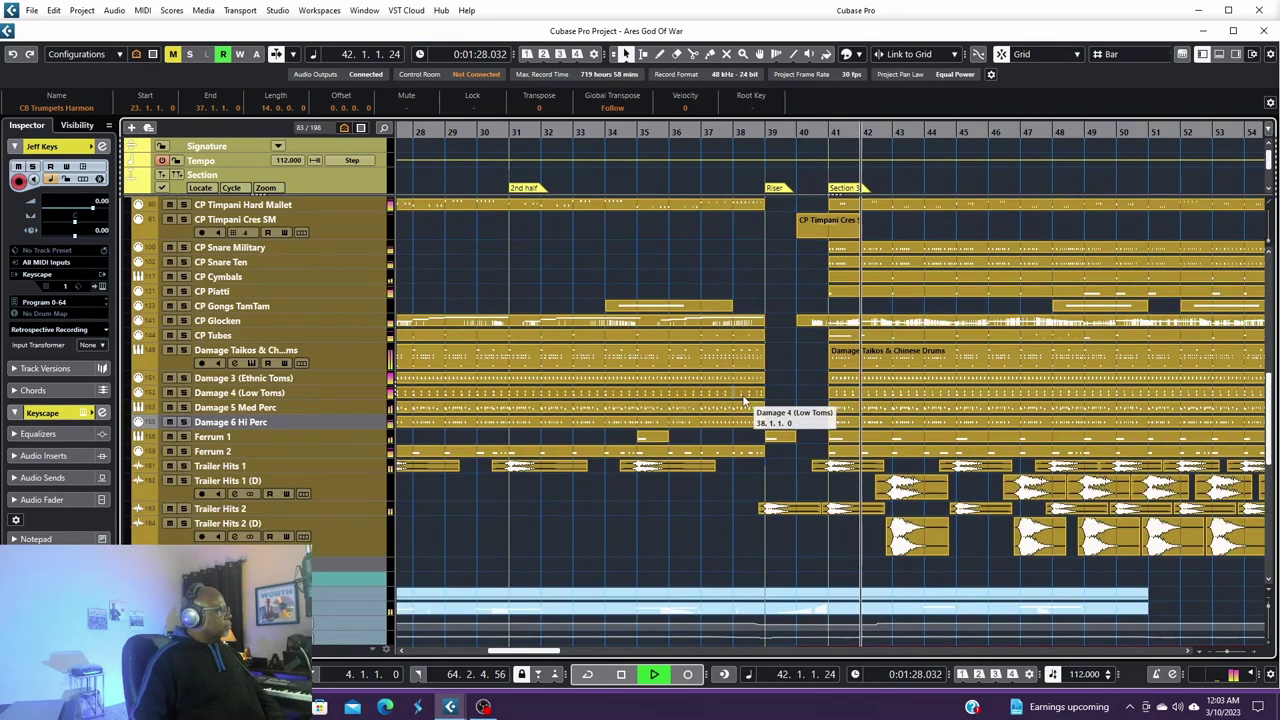
scroll(743, 402, "up", 3)
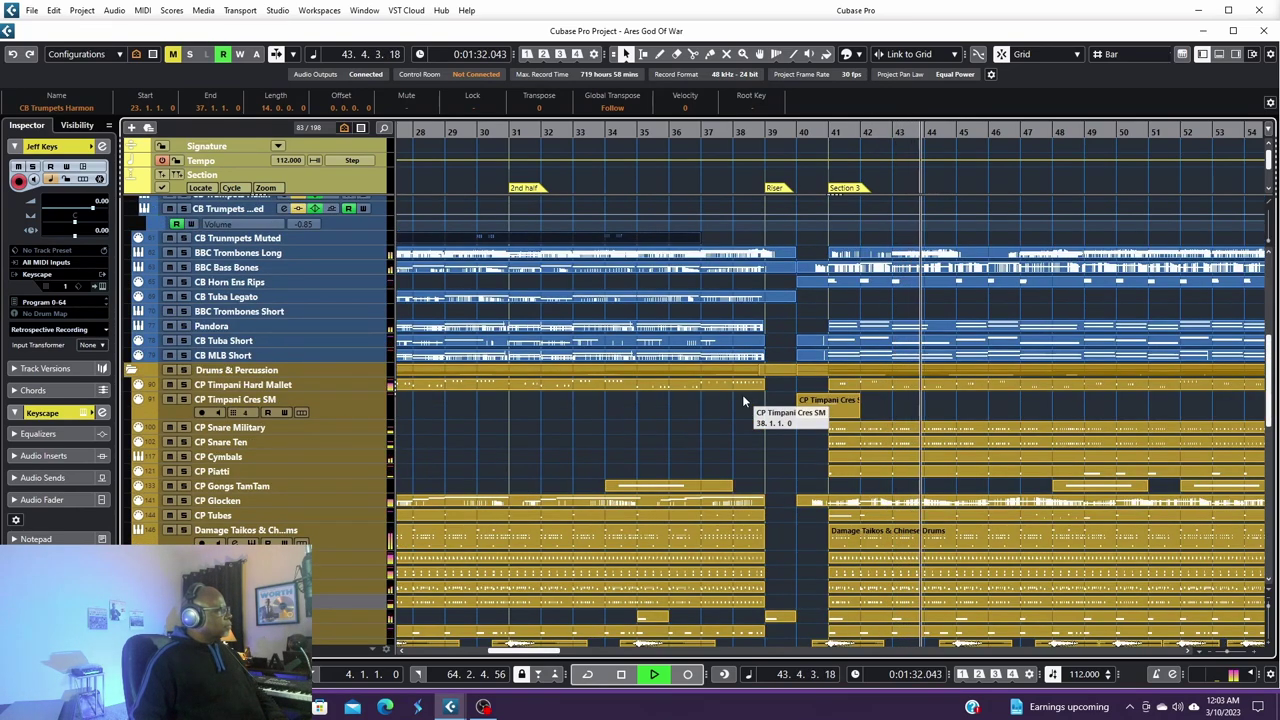
scroll(743, 401, "up", 5)
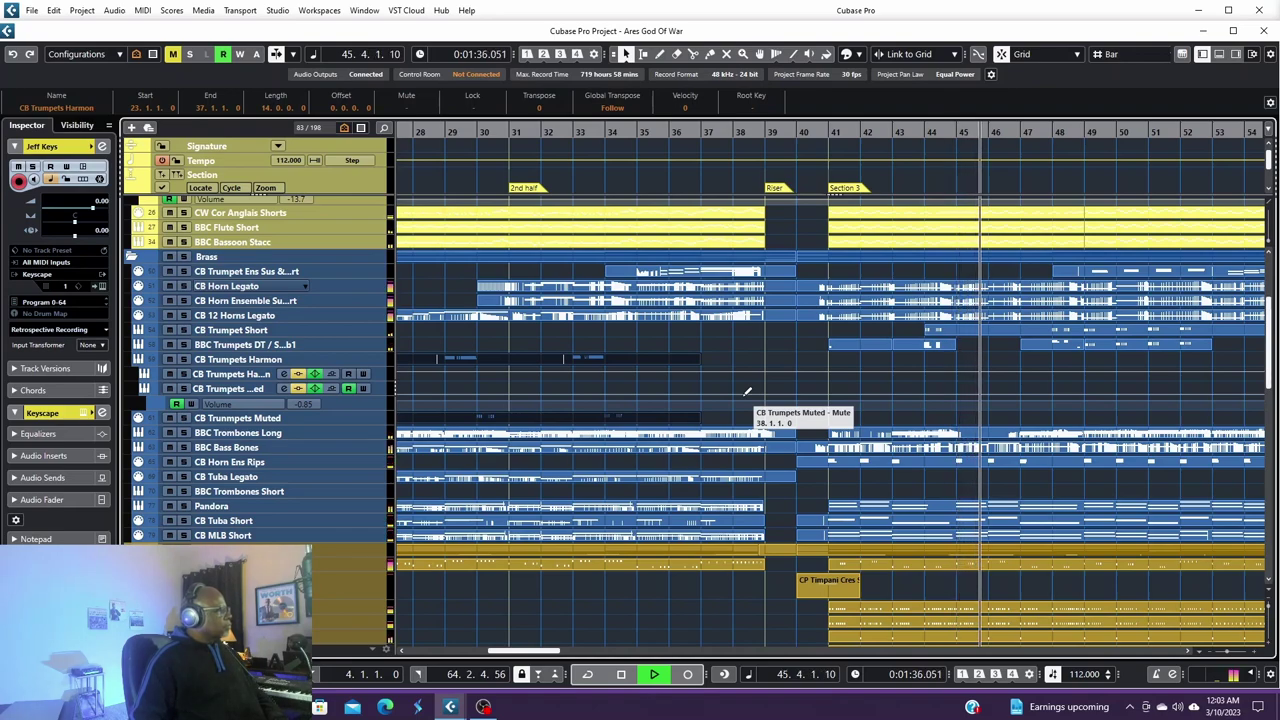
scroll(745, 395, "up", 3)
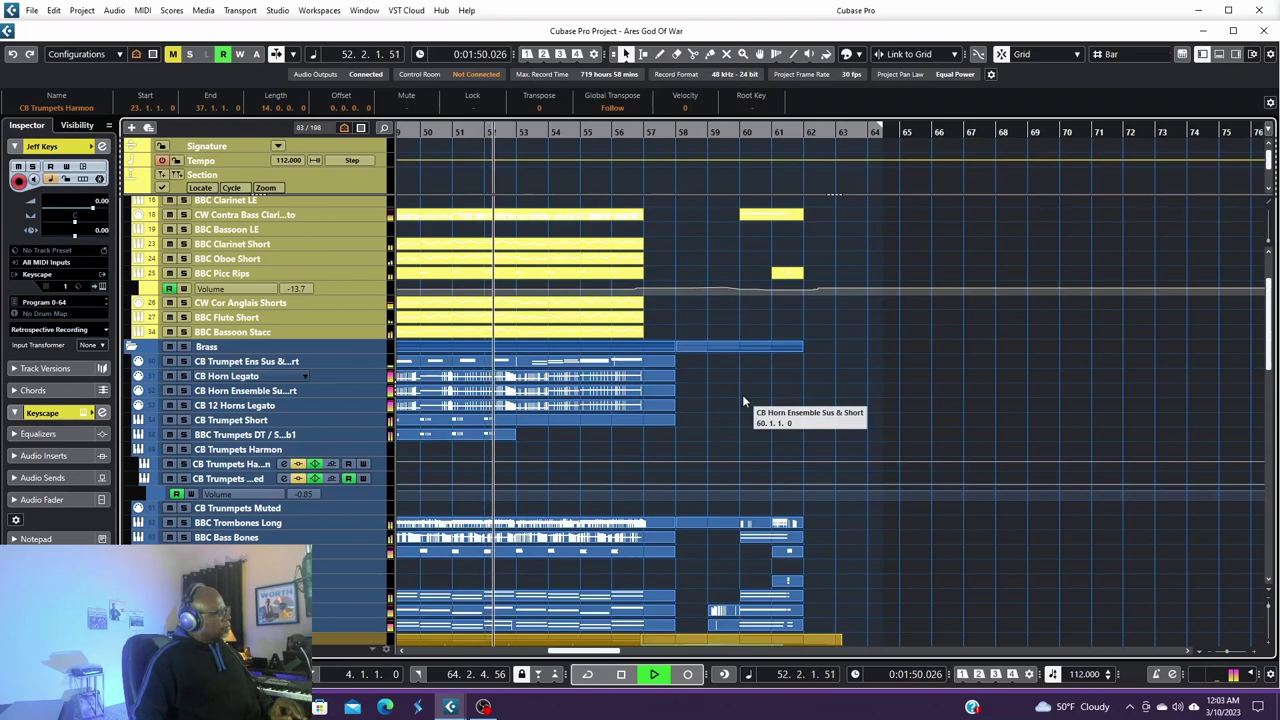
key("space")
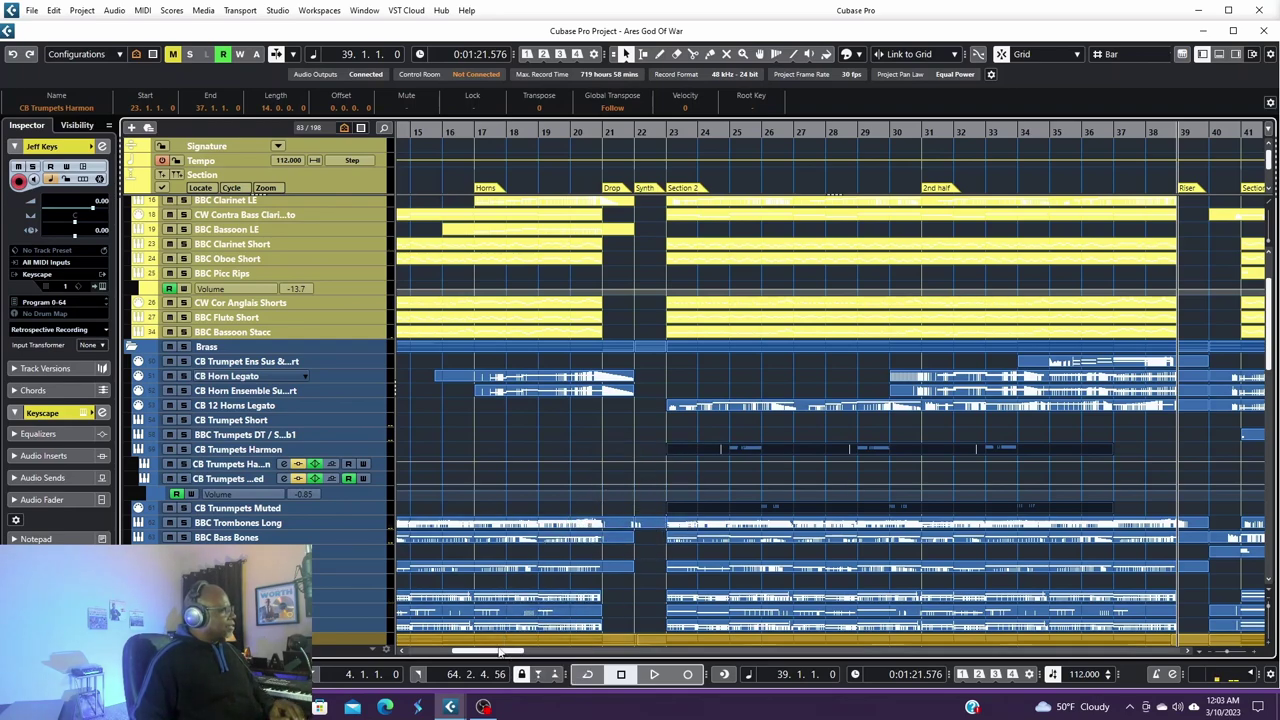
Step: Place the cursor at bar 40, then back at bar 39, and play a short pass
left_click_drag(500, 651, 522, 652)
scroll(928, 477, "down", 3)
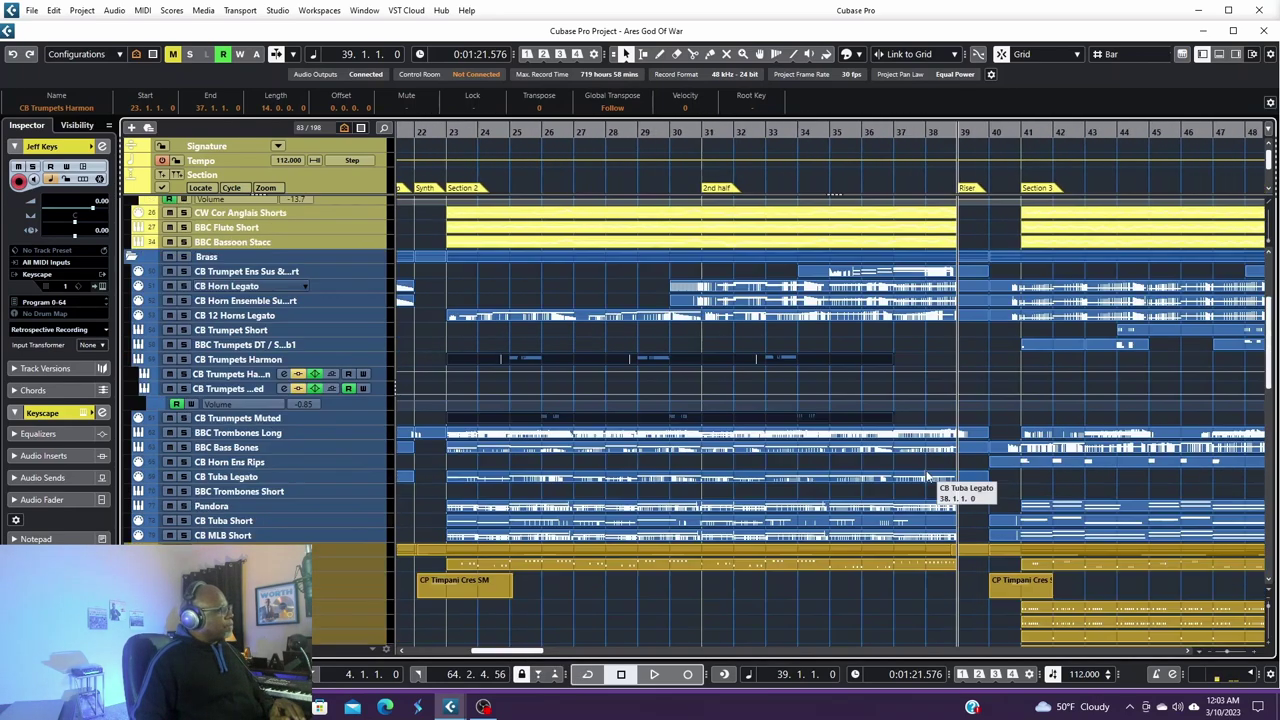
scroll(935, 482, "down", 3)
scroll(940, 482, "up", 3)
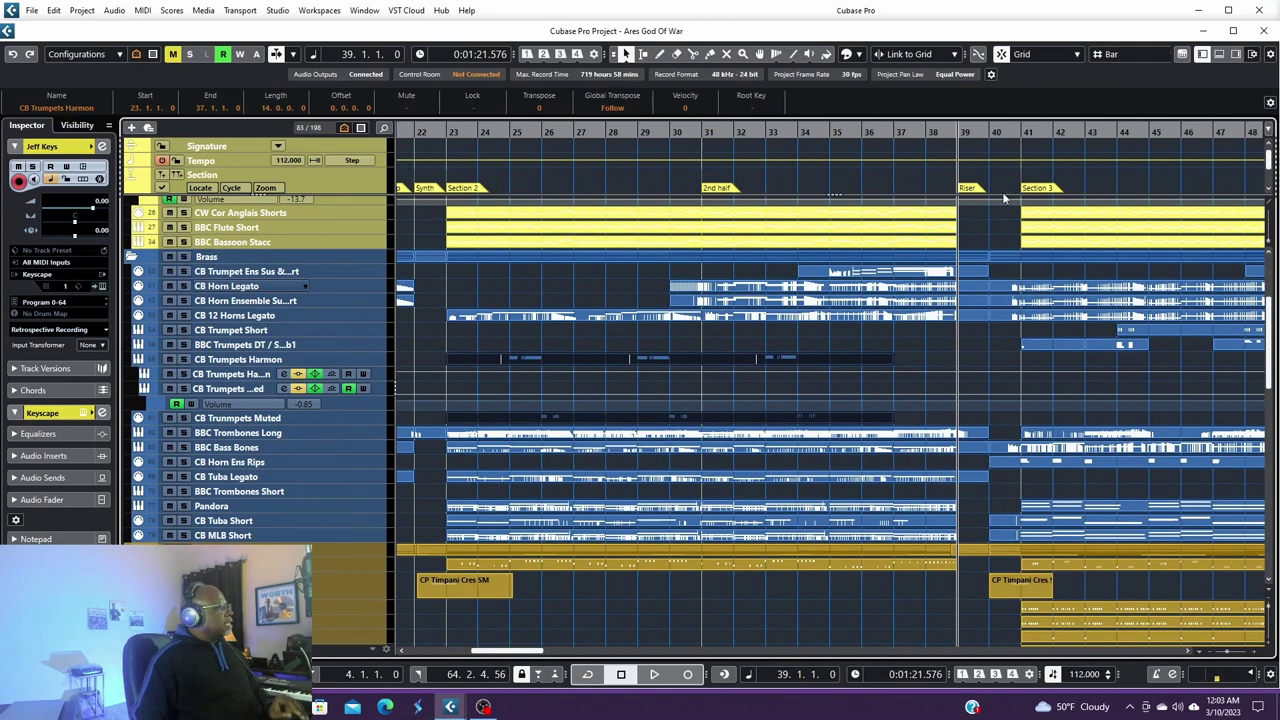
left_click(990, 132)
scroll(979, 383, "down", 9)
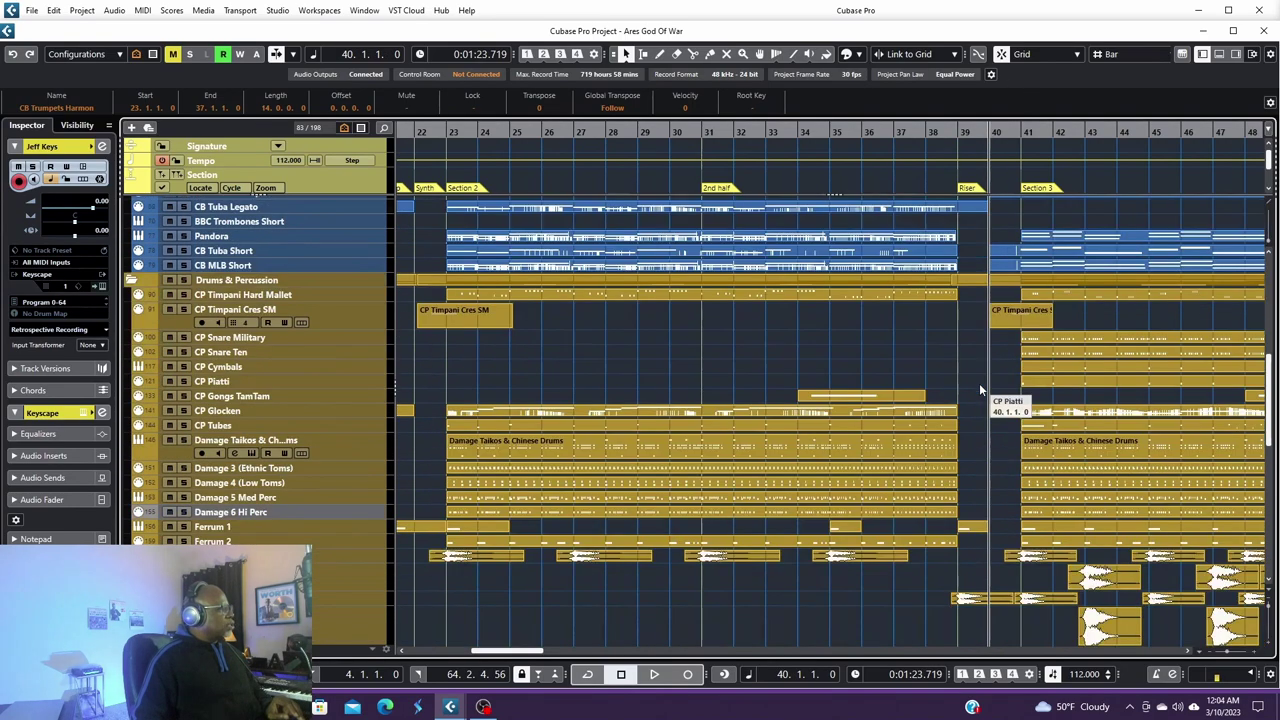
scroll(979, 383, "down", 5)
scroll(979, 383, "down", 4)
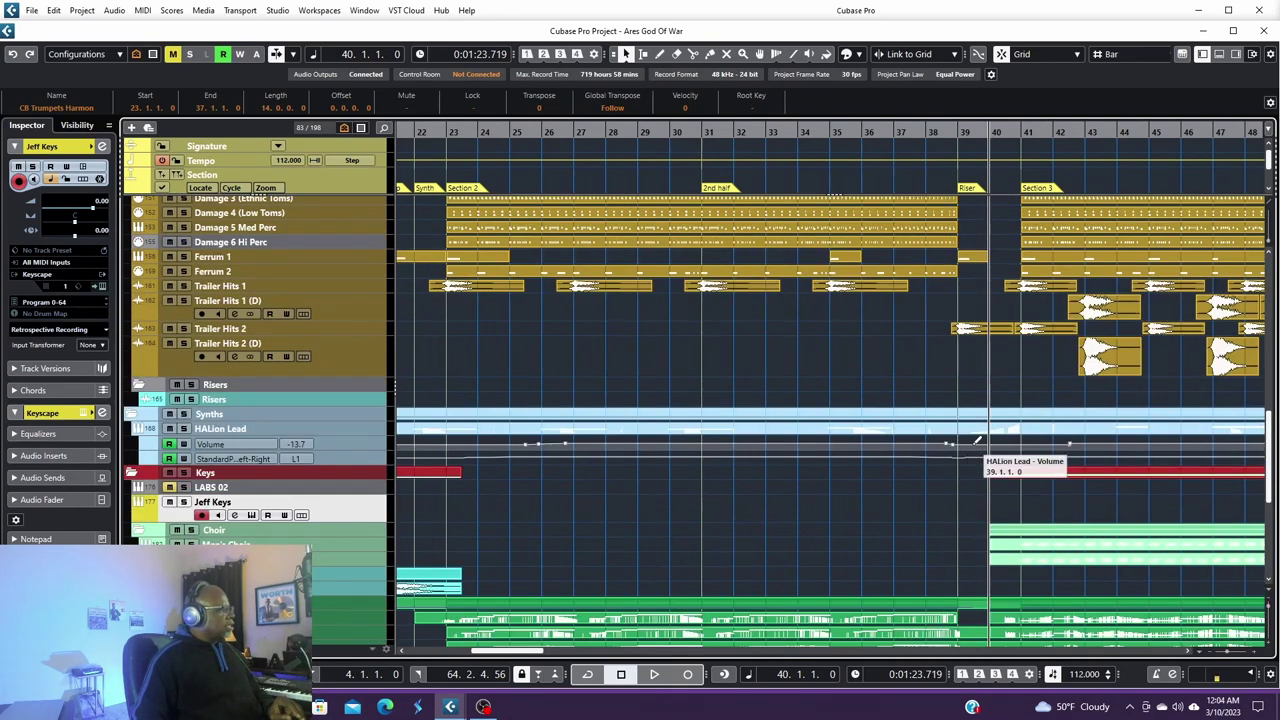
left_click(958, 132)
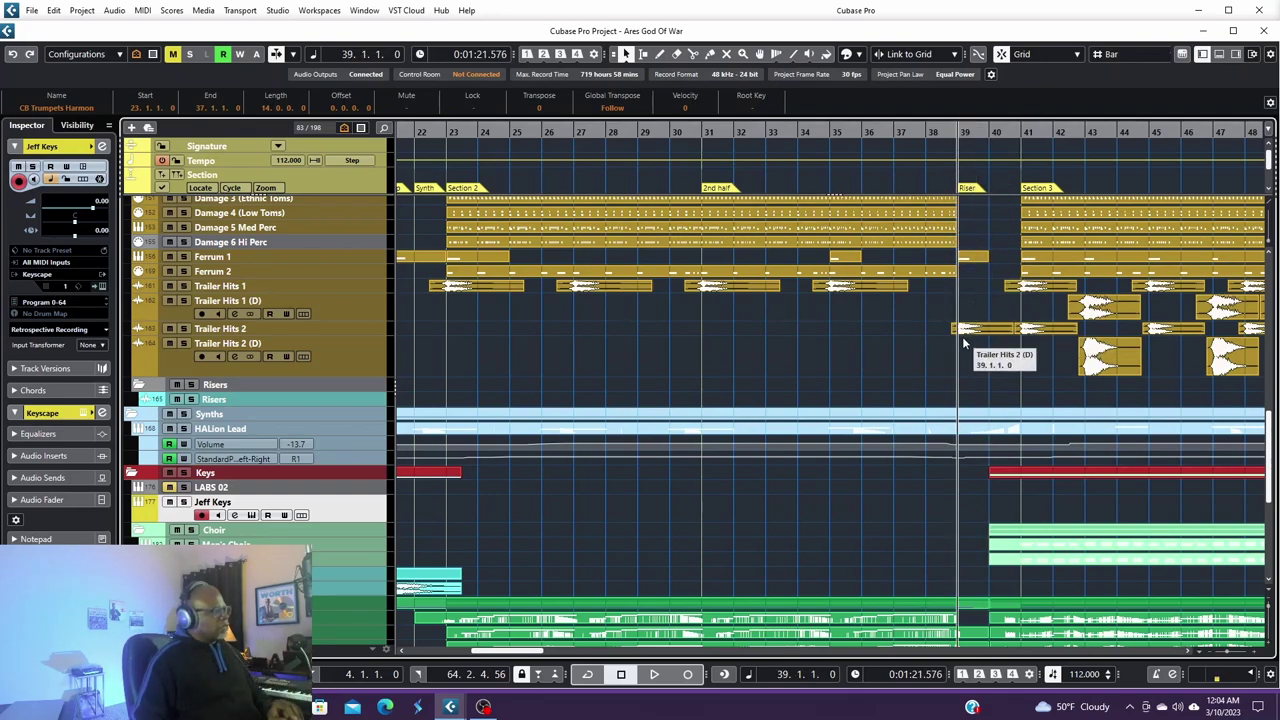
key("space")
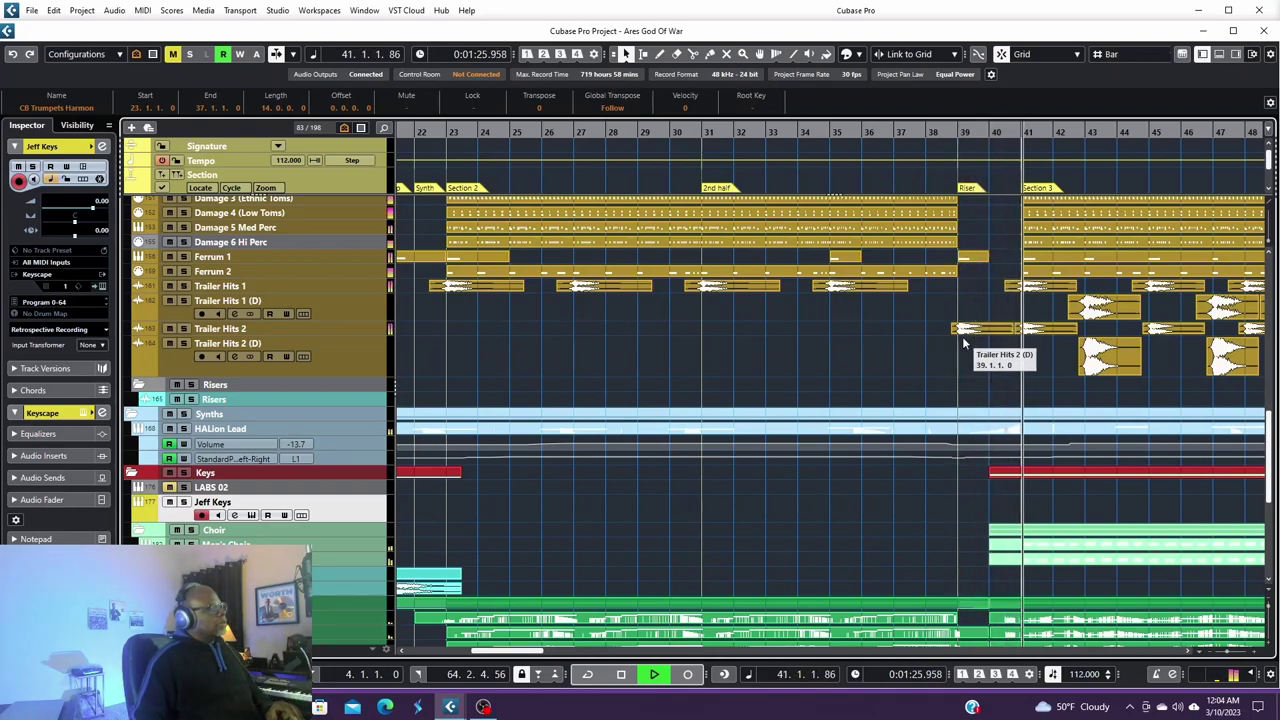
key("space")
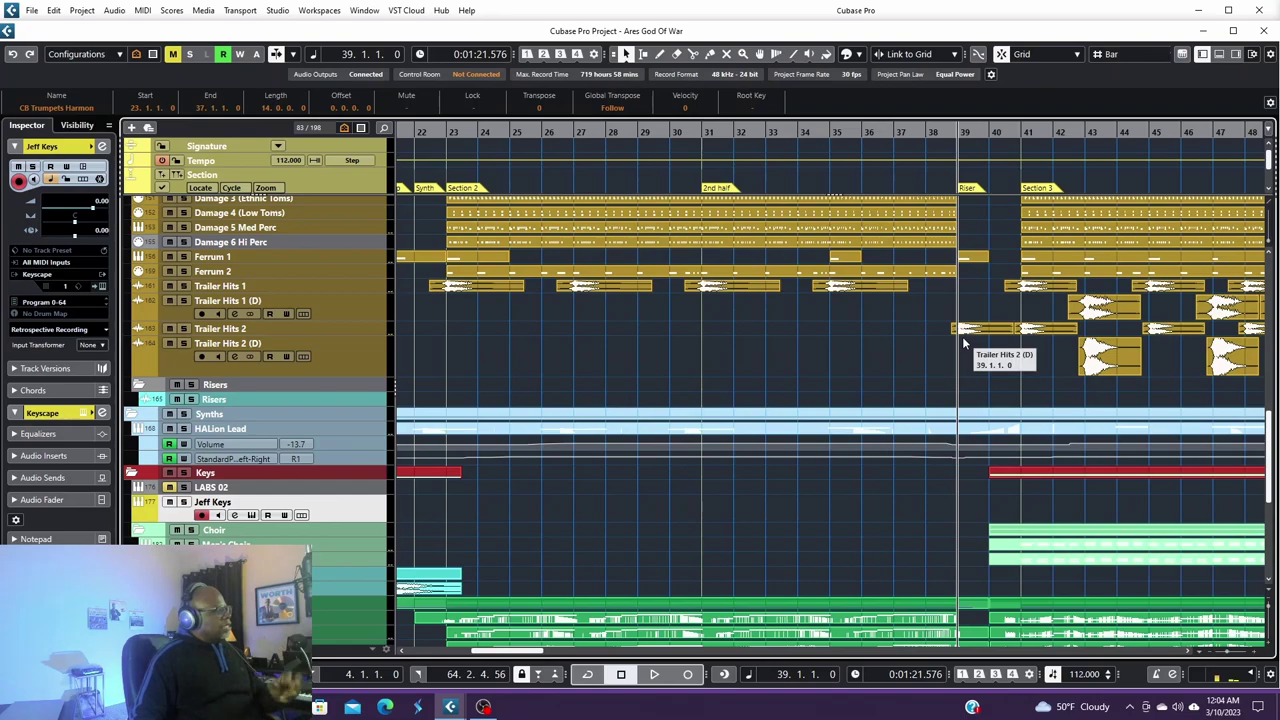
Step: Solo Women's Choir and play it from bar 41, then select Men's Choir
left_click(347, 544)
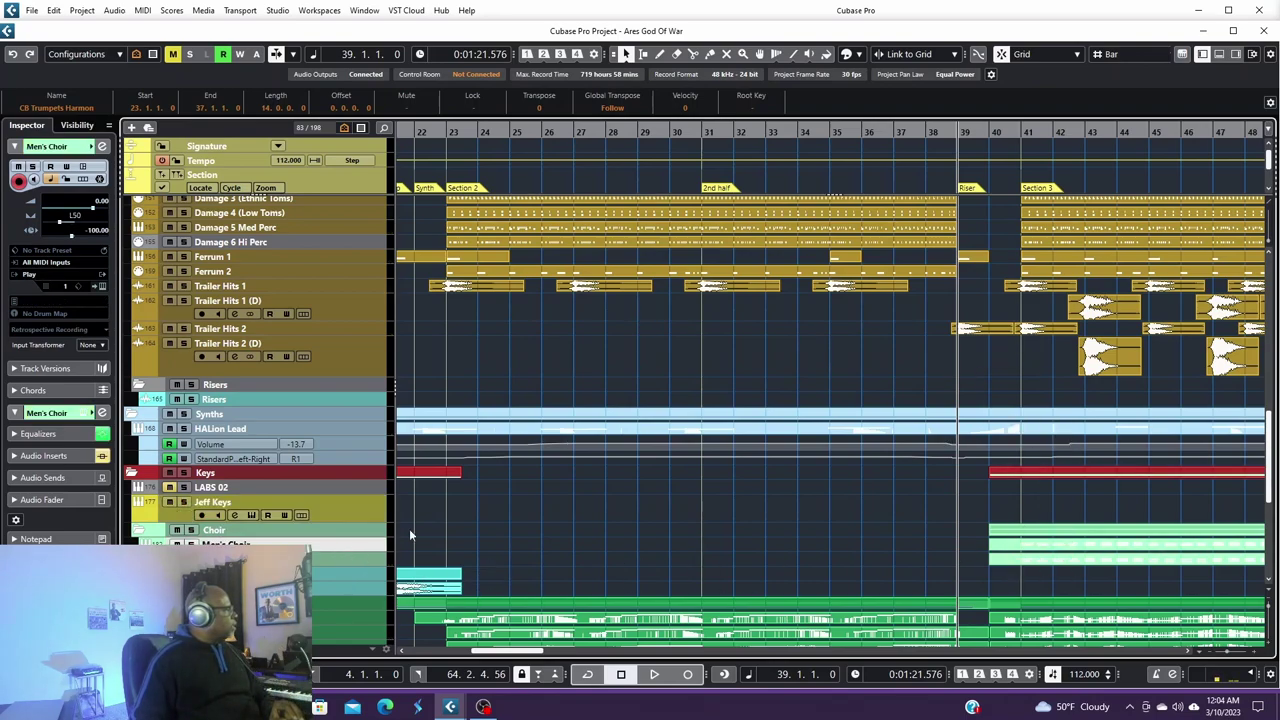
left_click(1021, 131)
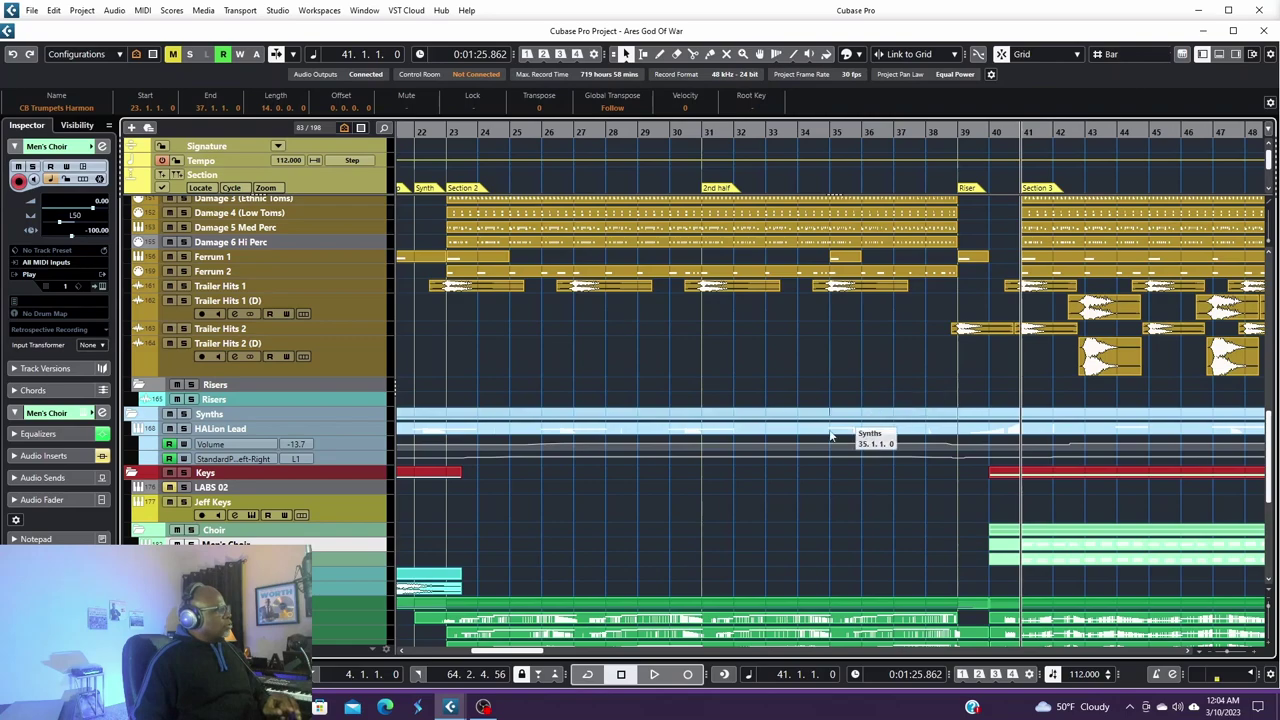
left_click(325, 558)
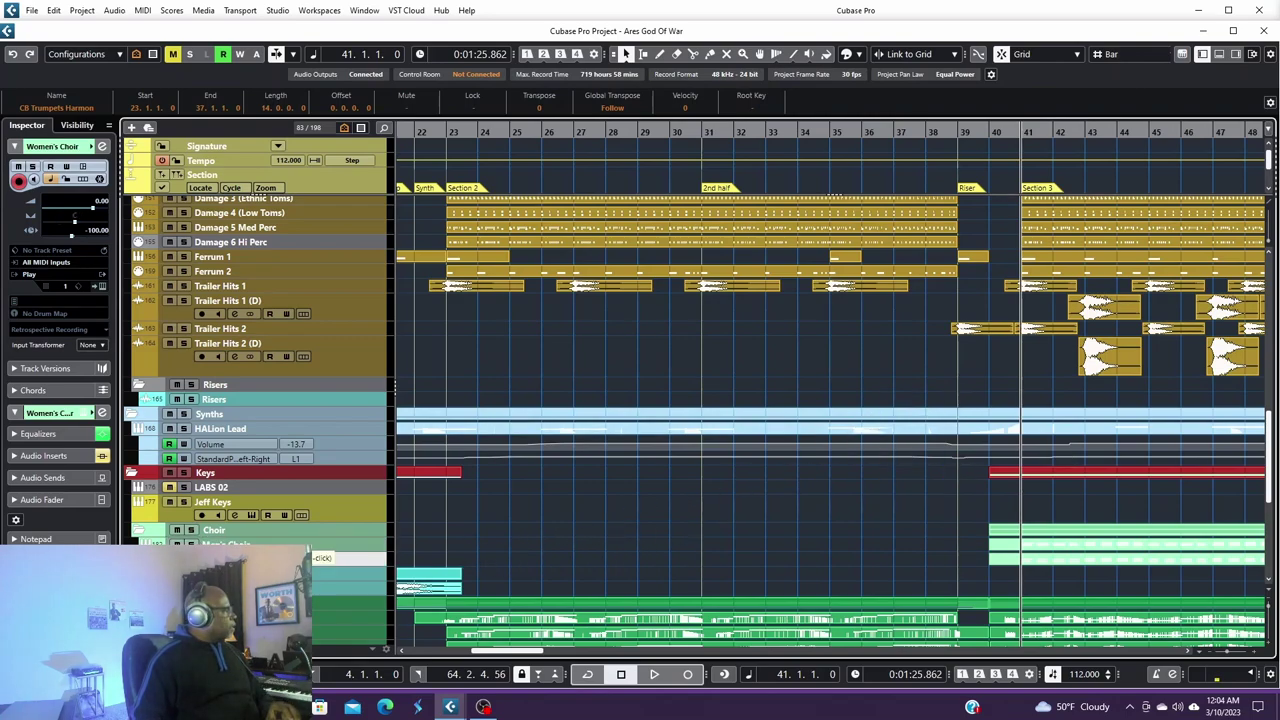
key("s")
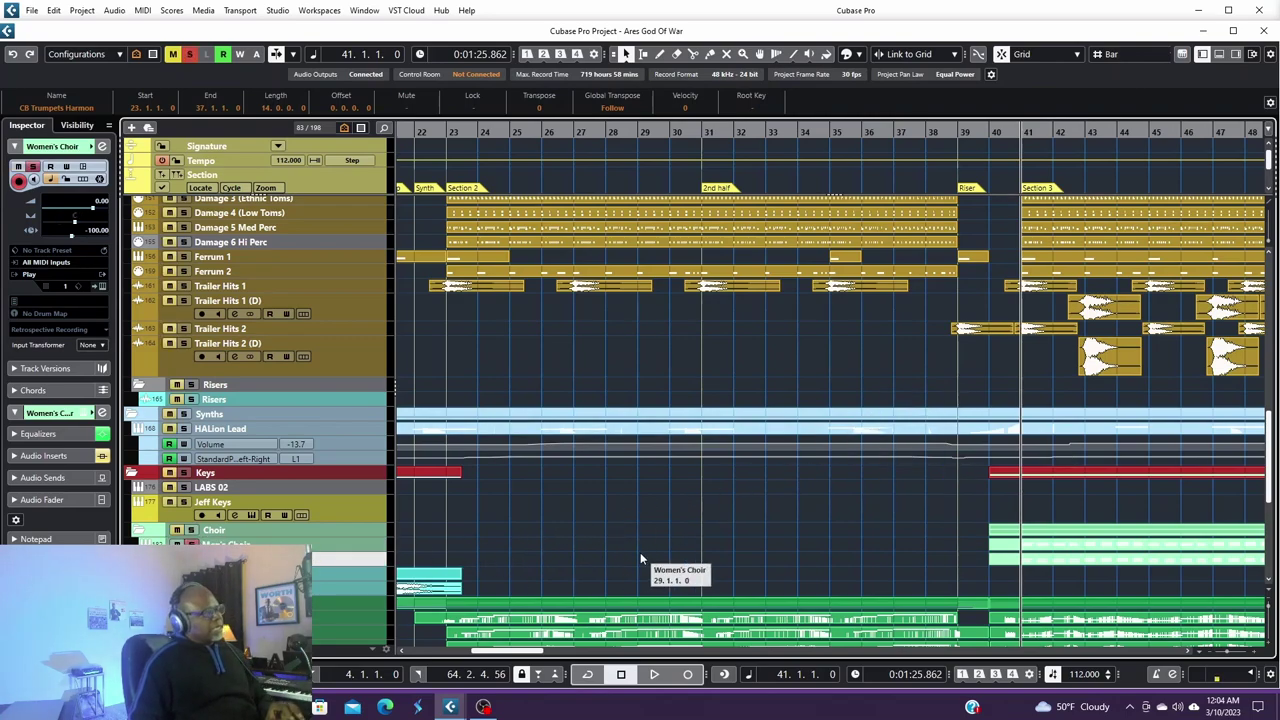
key("space")
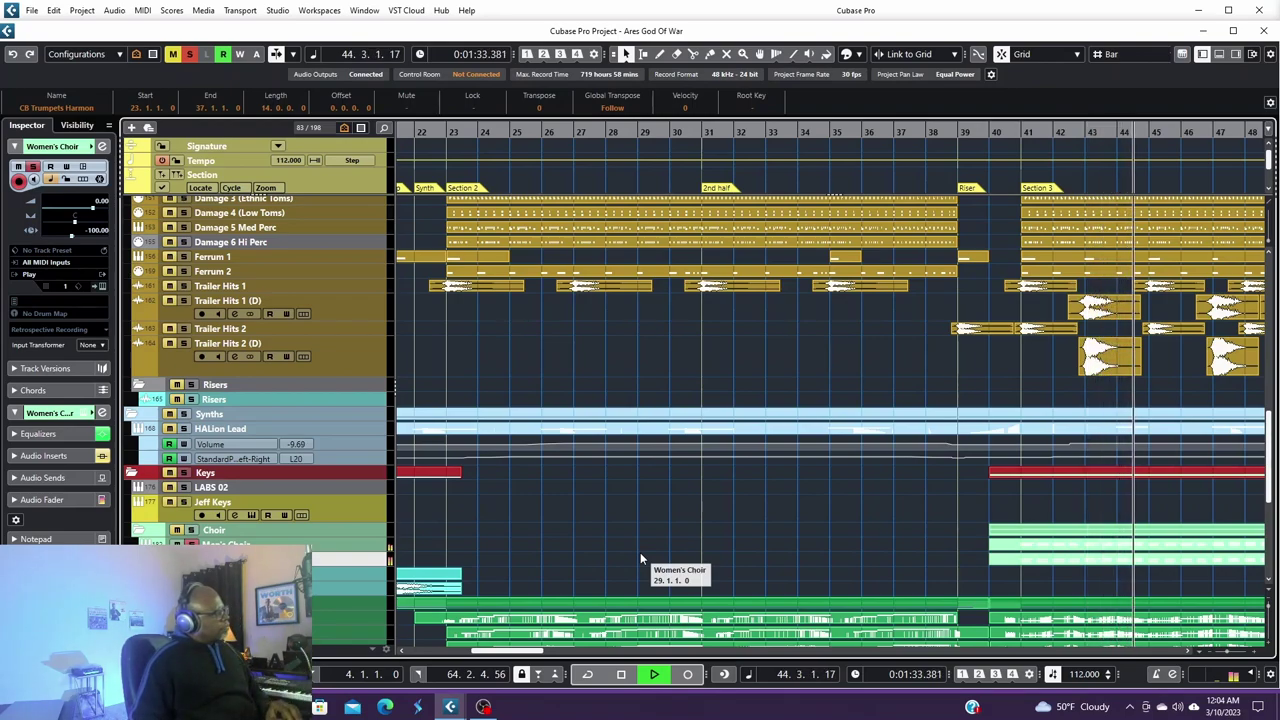
key("space")
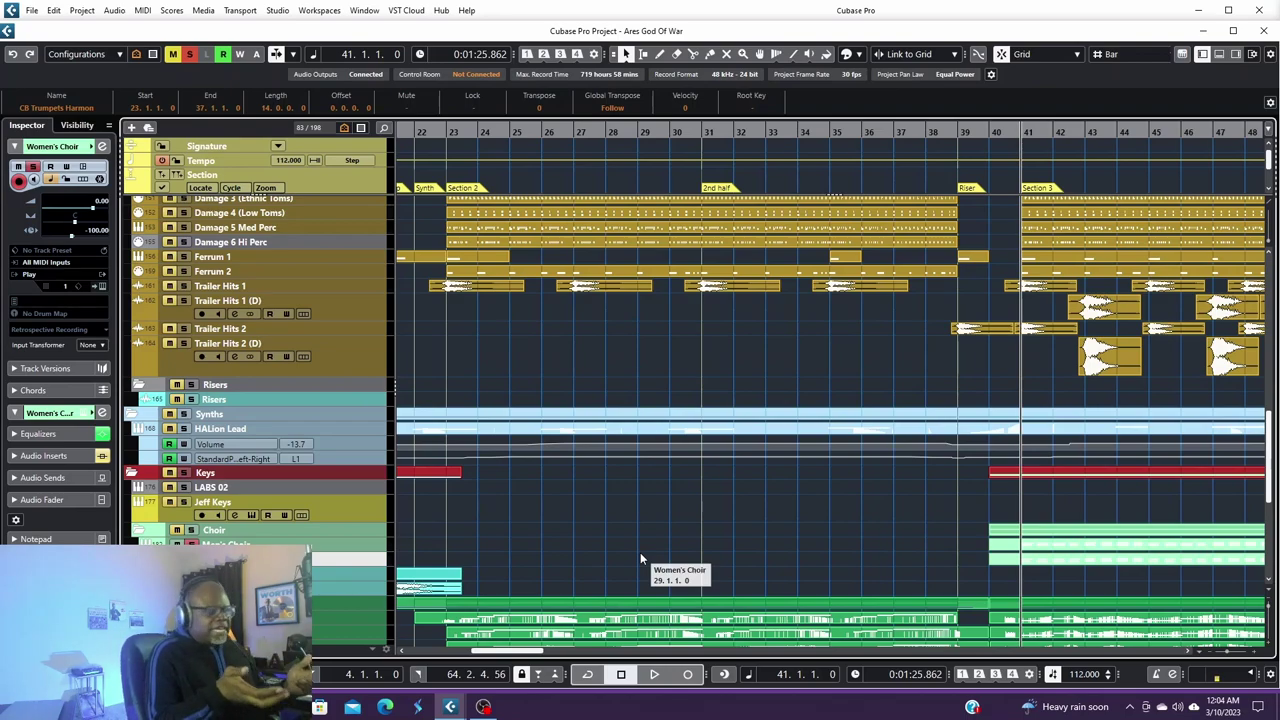
left_click(329, 549)
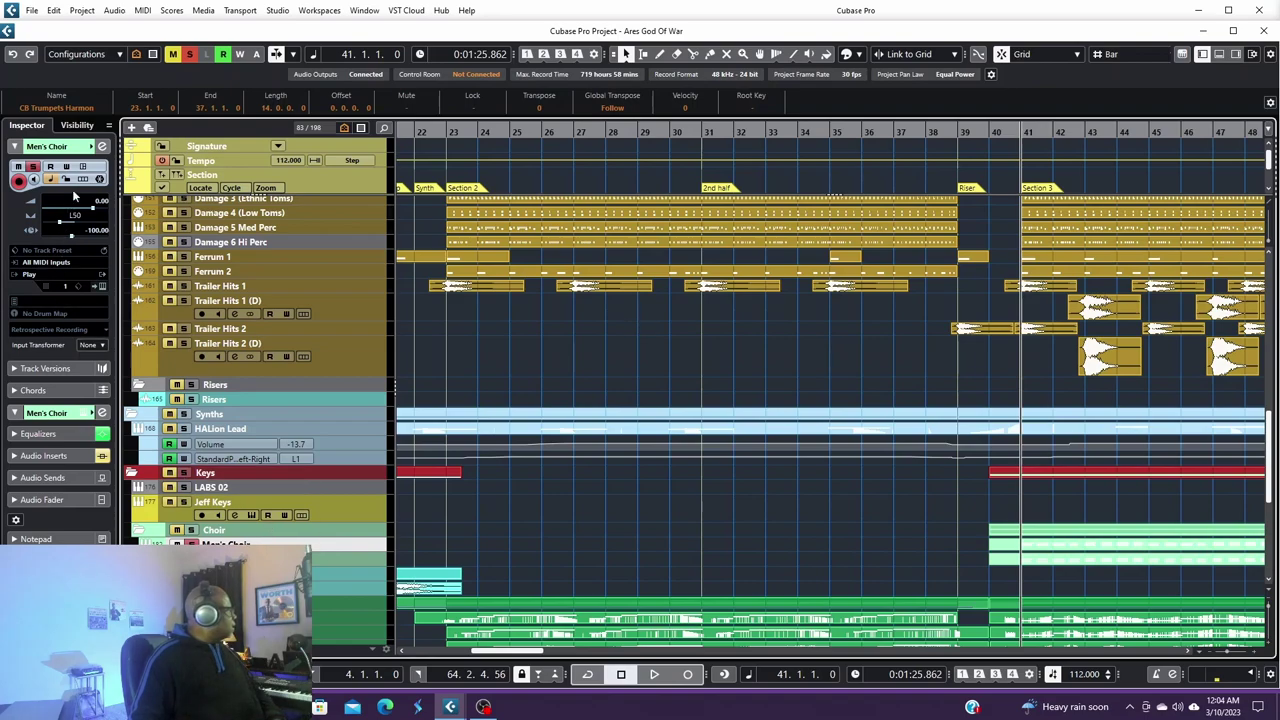
Step: Open the Men's Choir channel settings and then its Kontakt instrument window
left_click(101, 146)
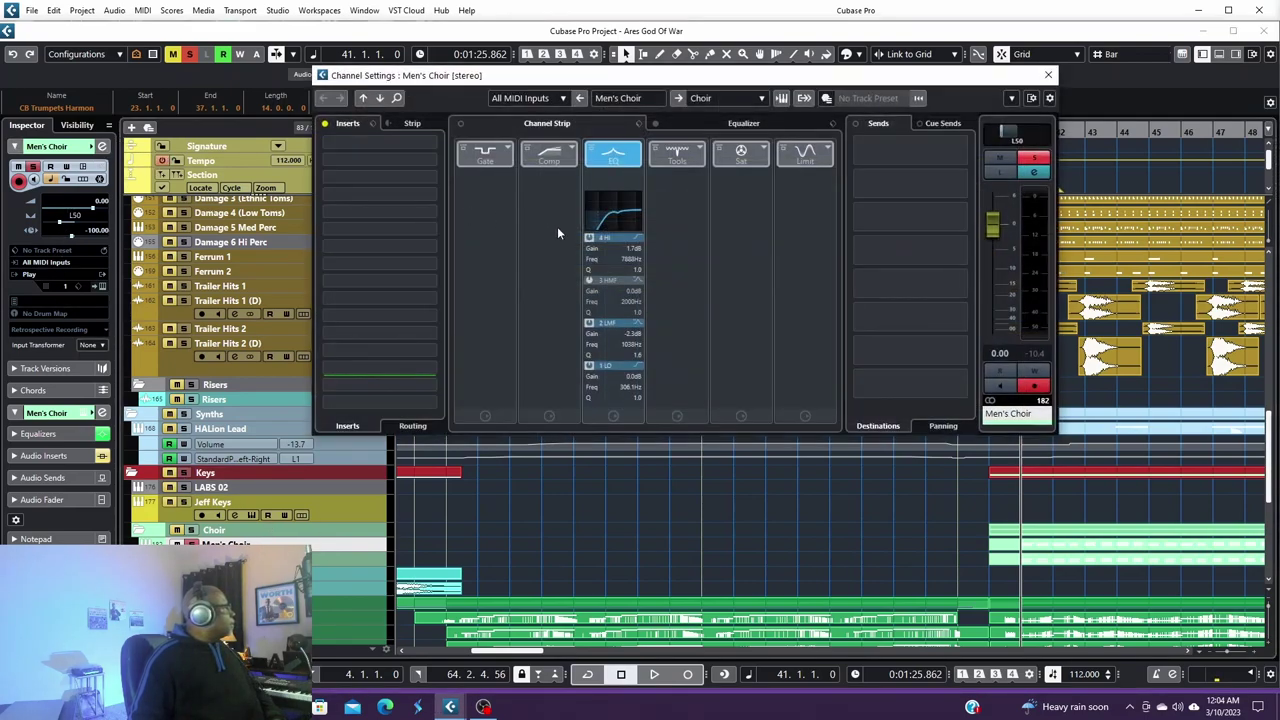
left_click(781, 97)
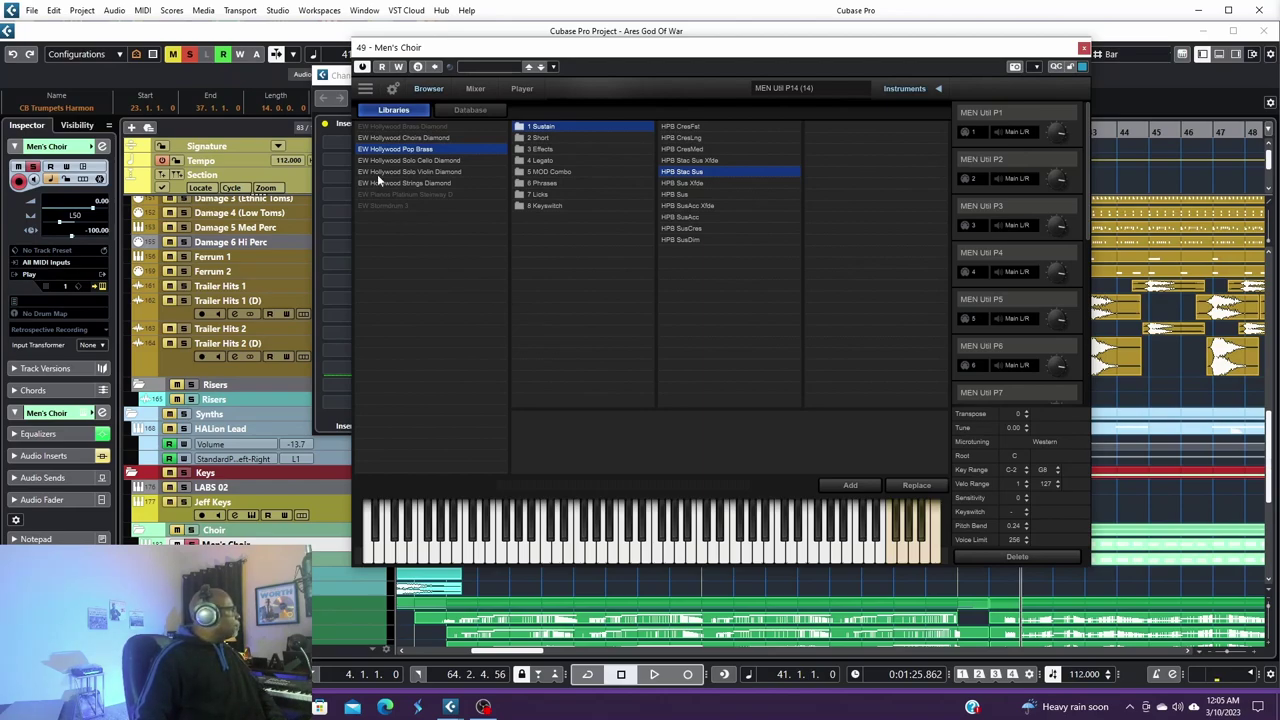
Step: Show the Hollywood Choirs Player page and open WordBuilder with 'bru tum ful men'
left_click(522, 89)
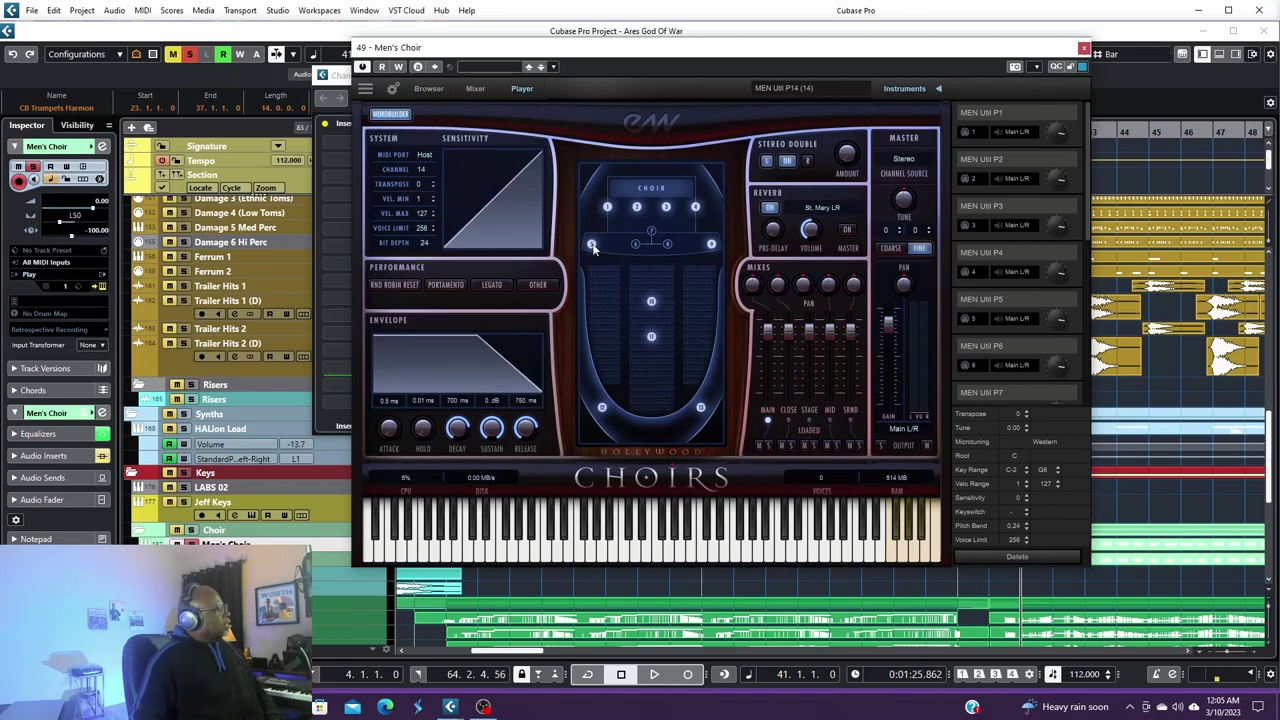
left_click(388, 115)
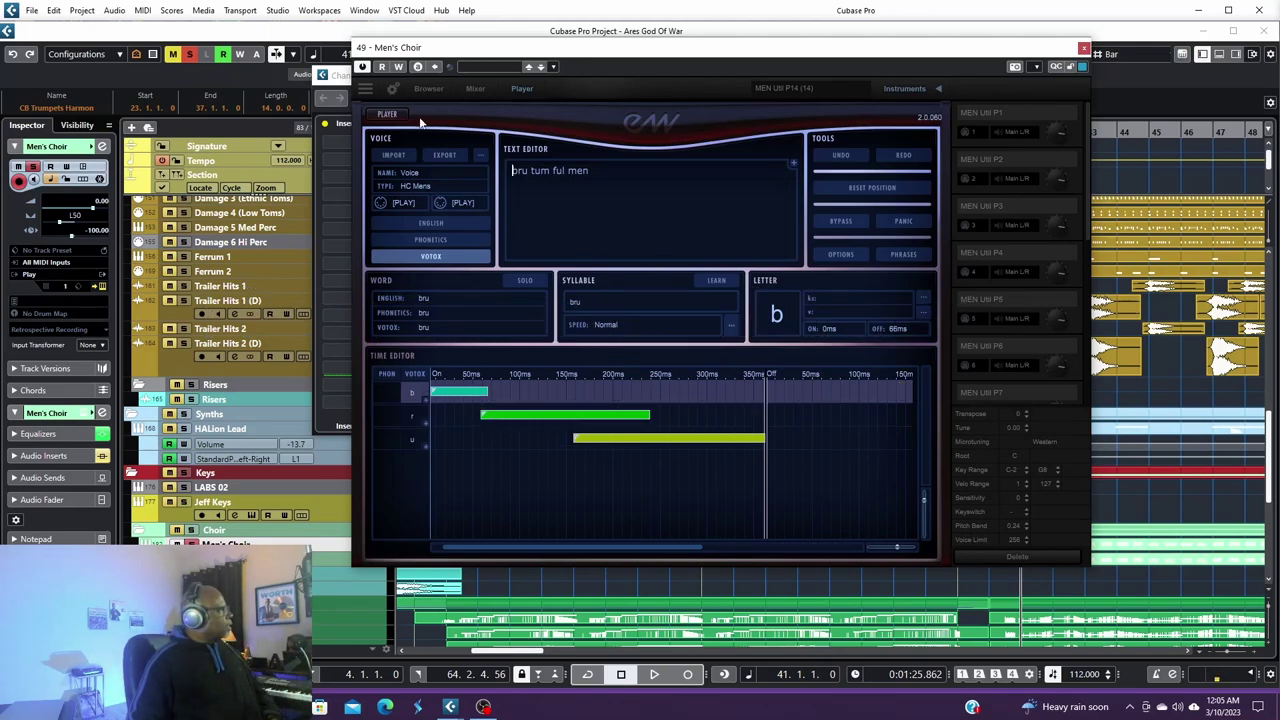
Step: Browse the PHRASES preset lists by language without choosing one, then close the instrument window
left_click(895, 254)
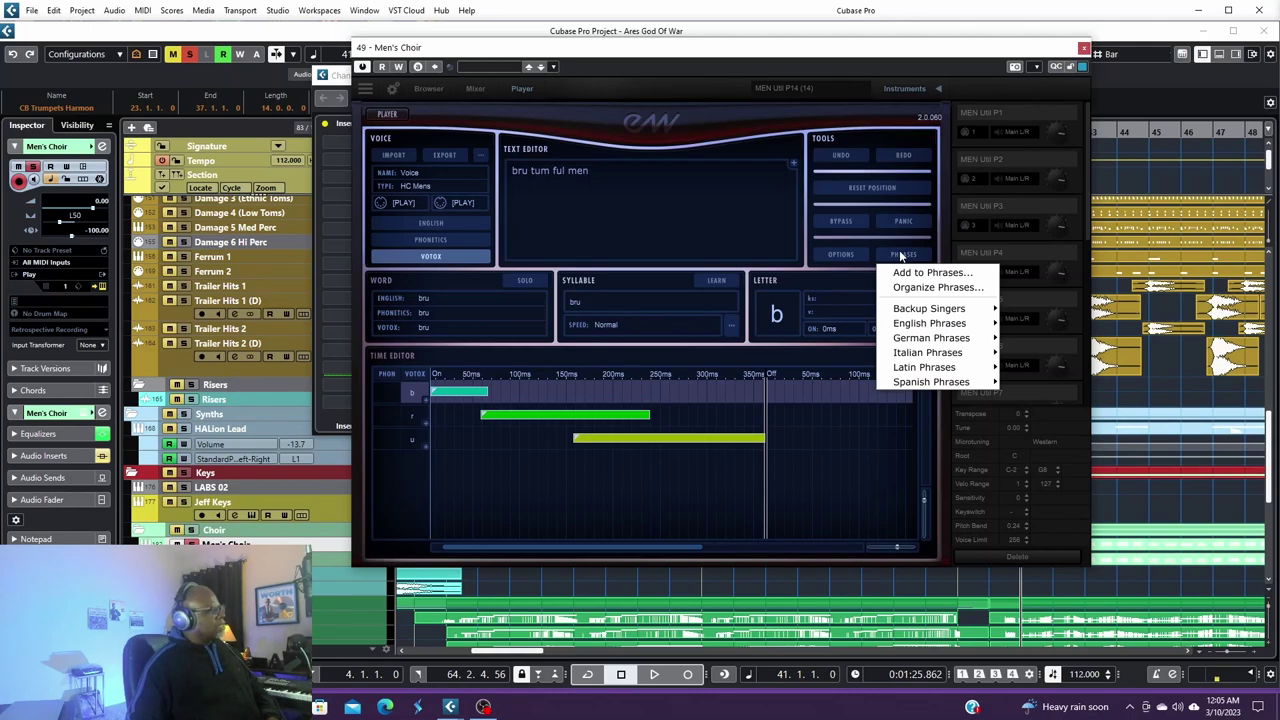
mouse_move(929, 328)
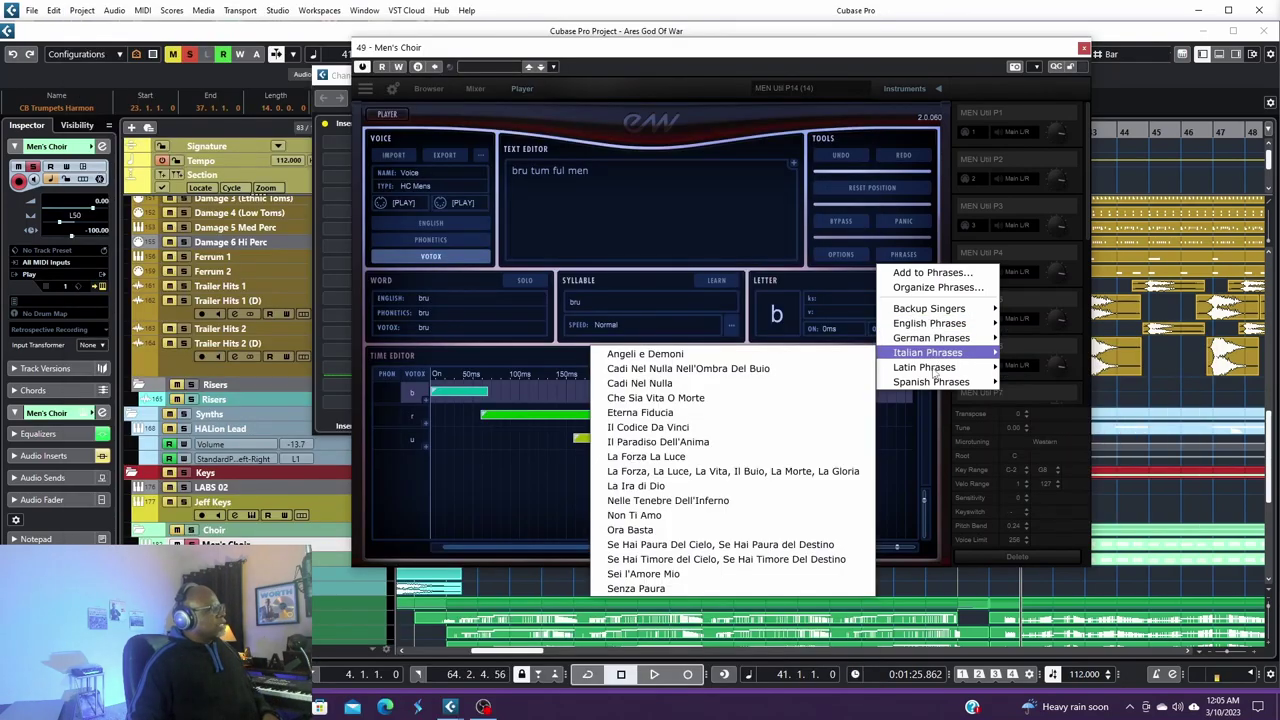
mouse_move(935, 370)
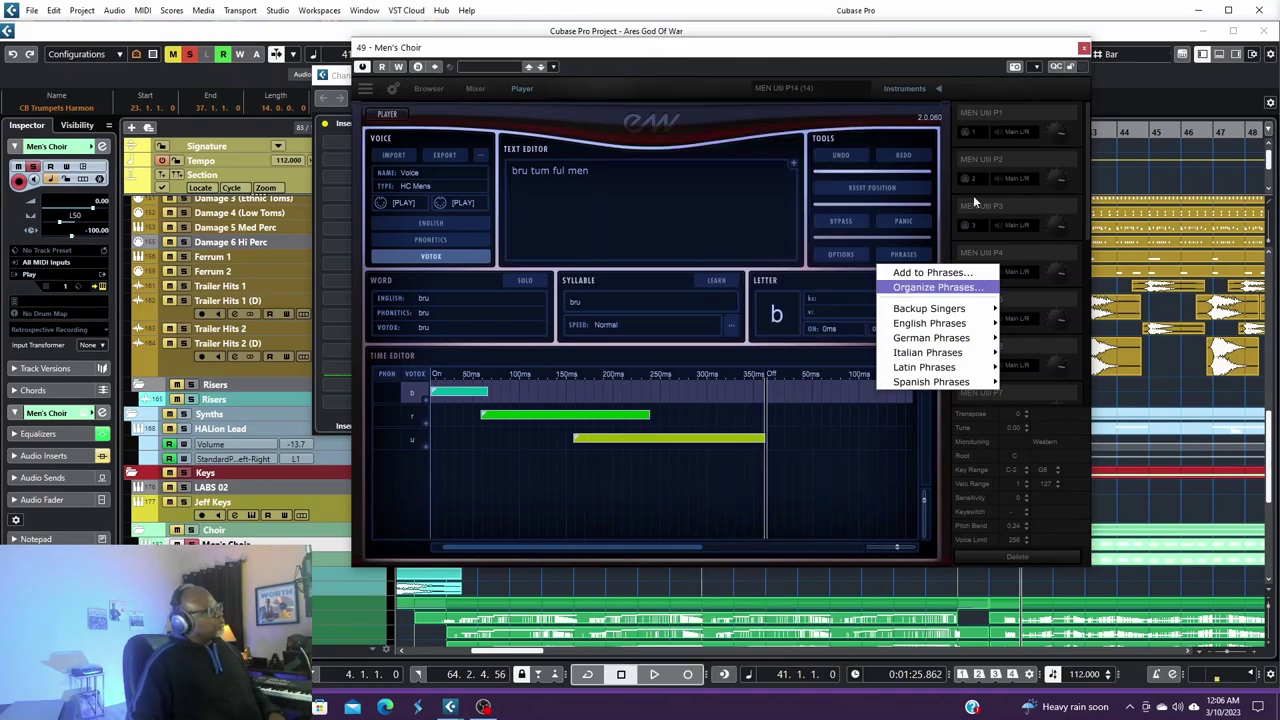
left_click(810, 449)
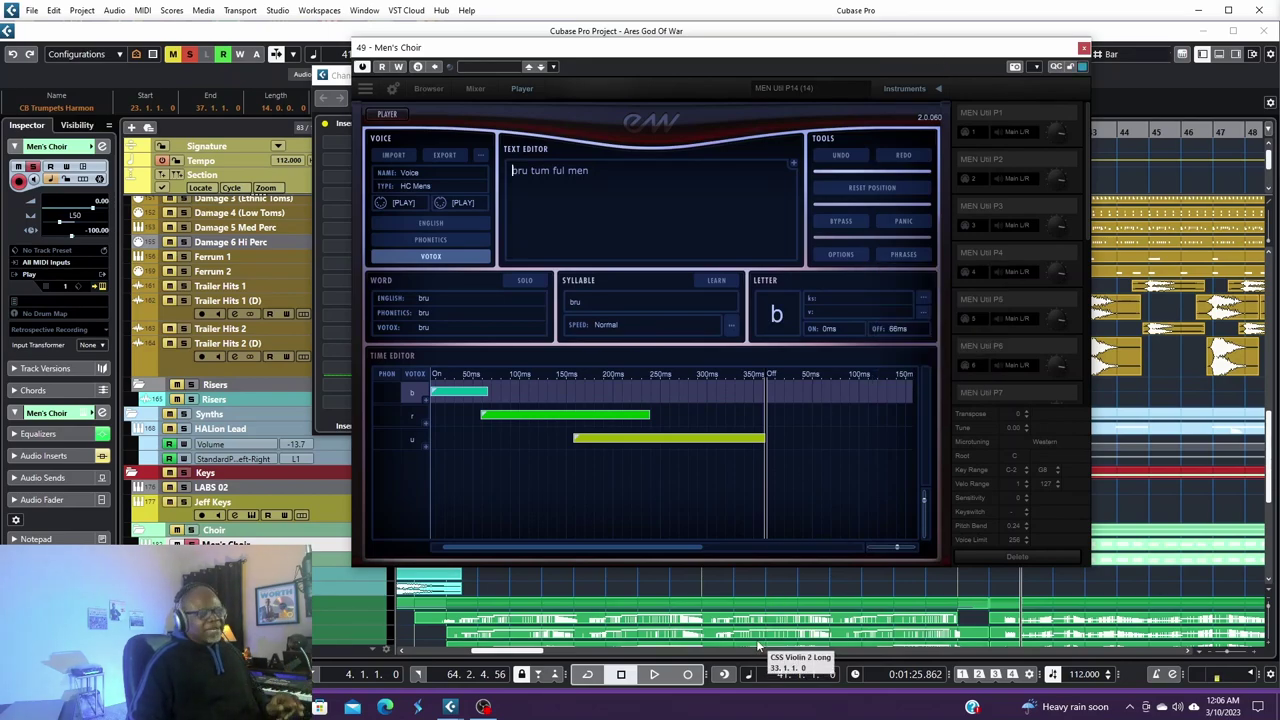
left_click(1083, 47)
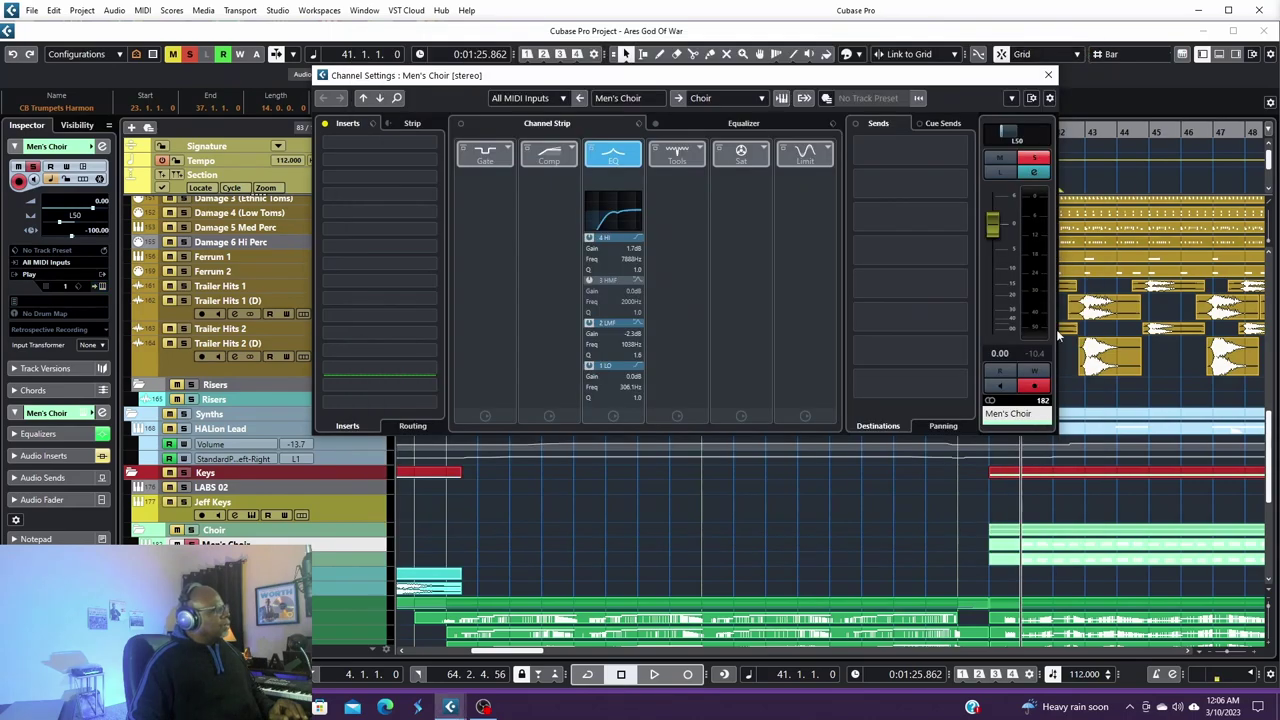
Step: Close the Men's Choir Channel Settings window
left_click(1047, 75)
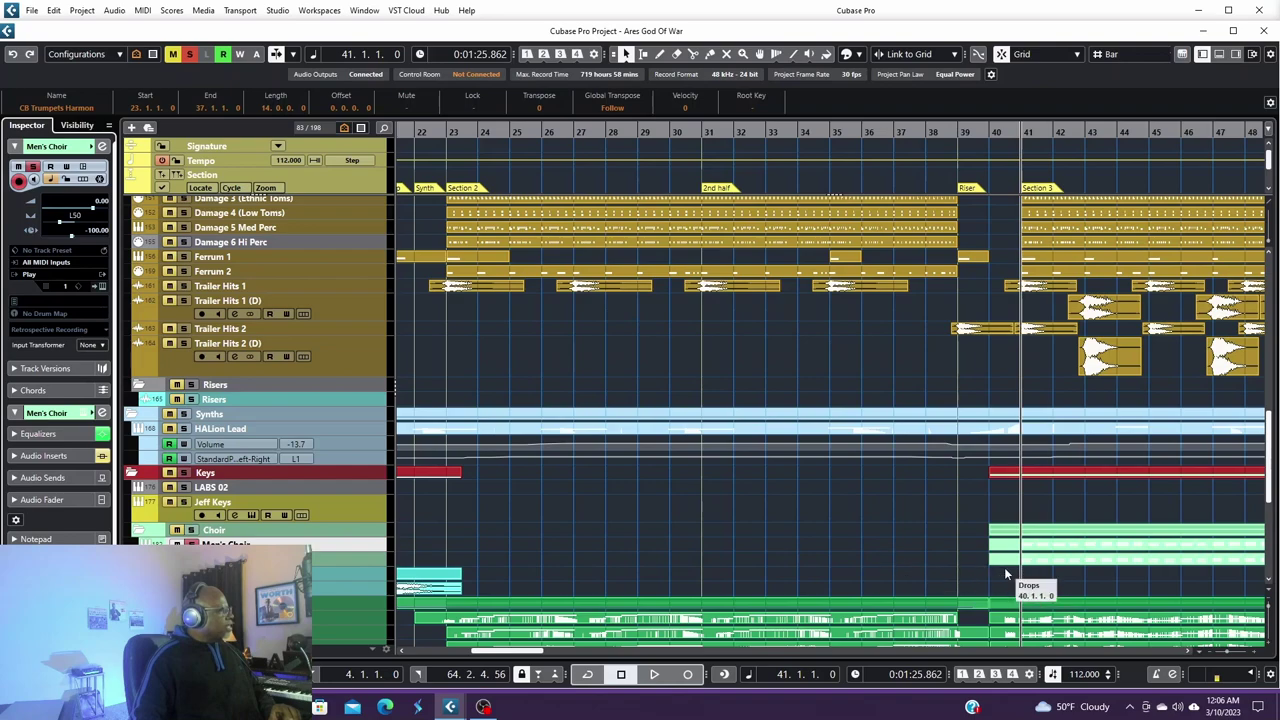
Step: Solo the short string tracks, start playback, then also solo woodwind ensemble track 3
scroll(1004, 567, "down", 3)
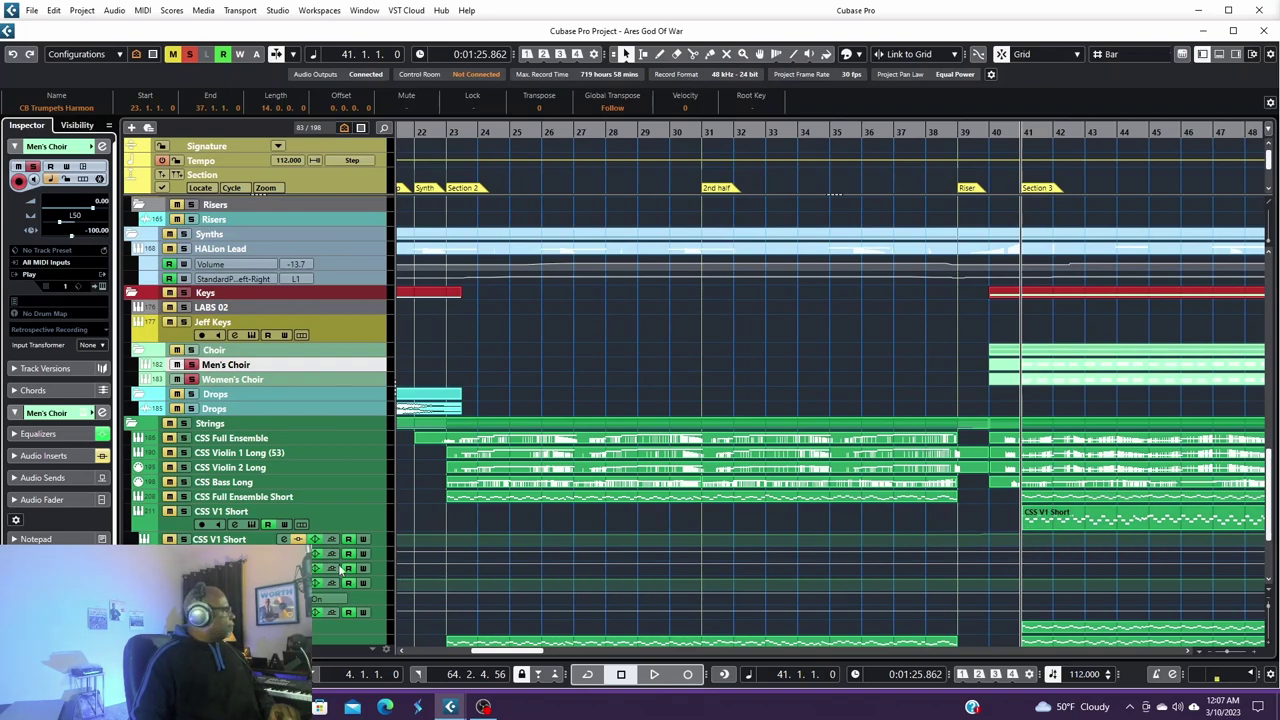
left_click(184, 498)
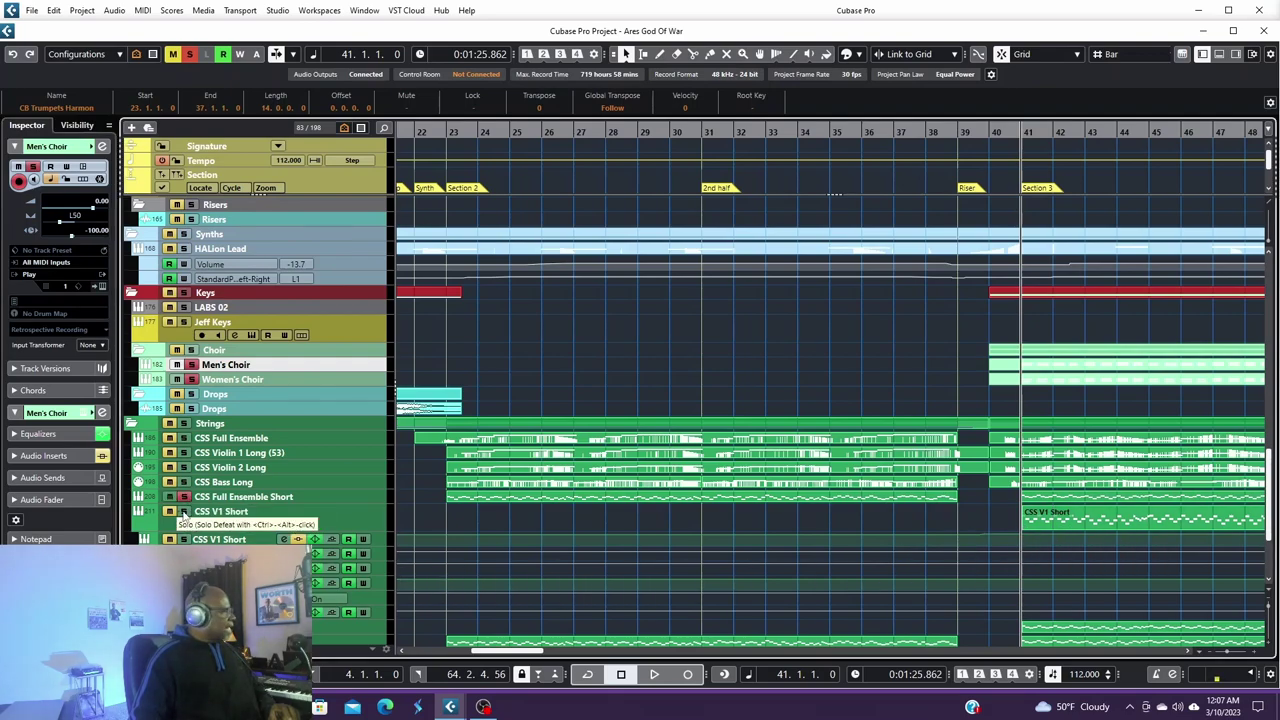
scroll(190, 530, "down", 3)
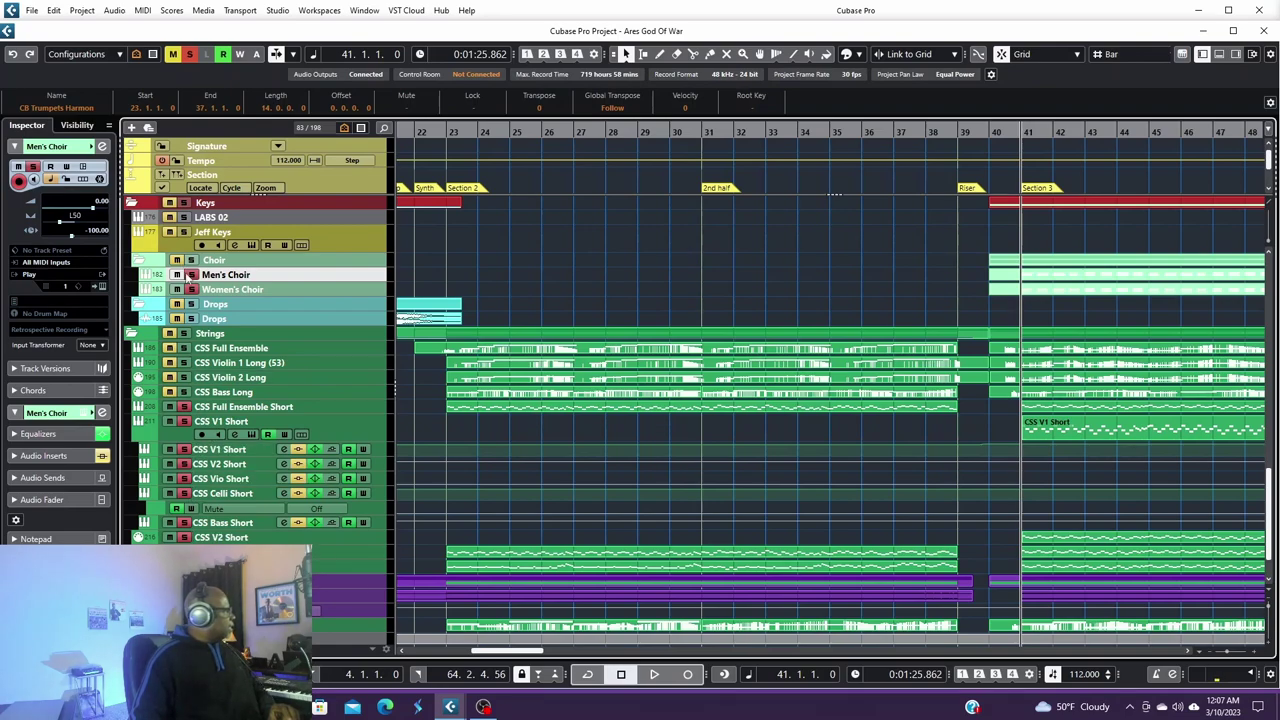
key("space")
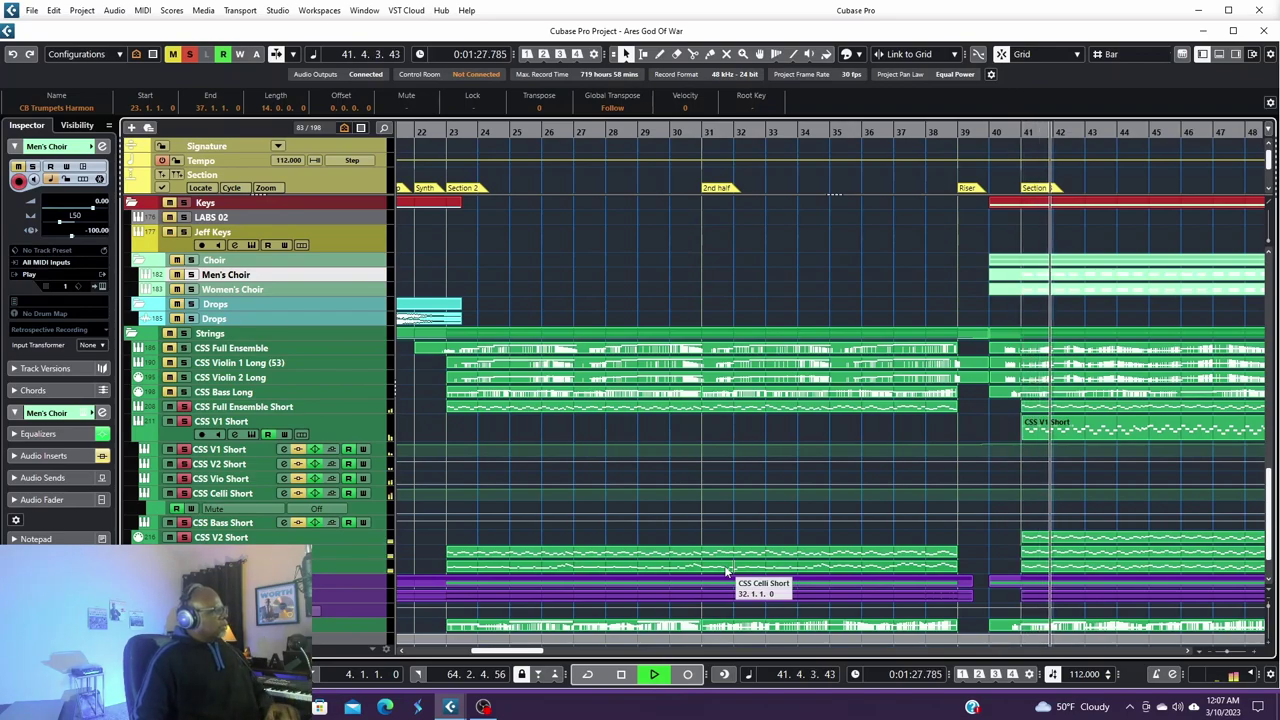
scroll(867, 492, "up", 15)
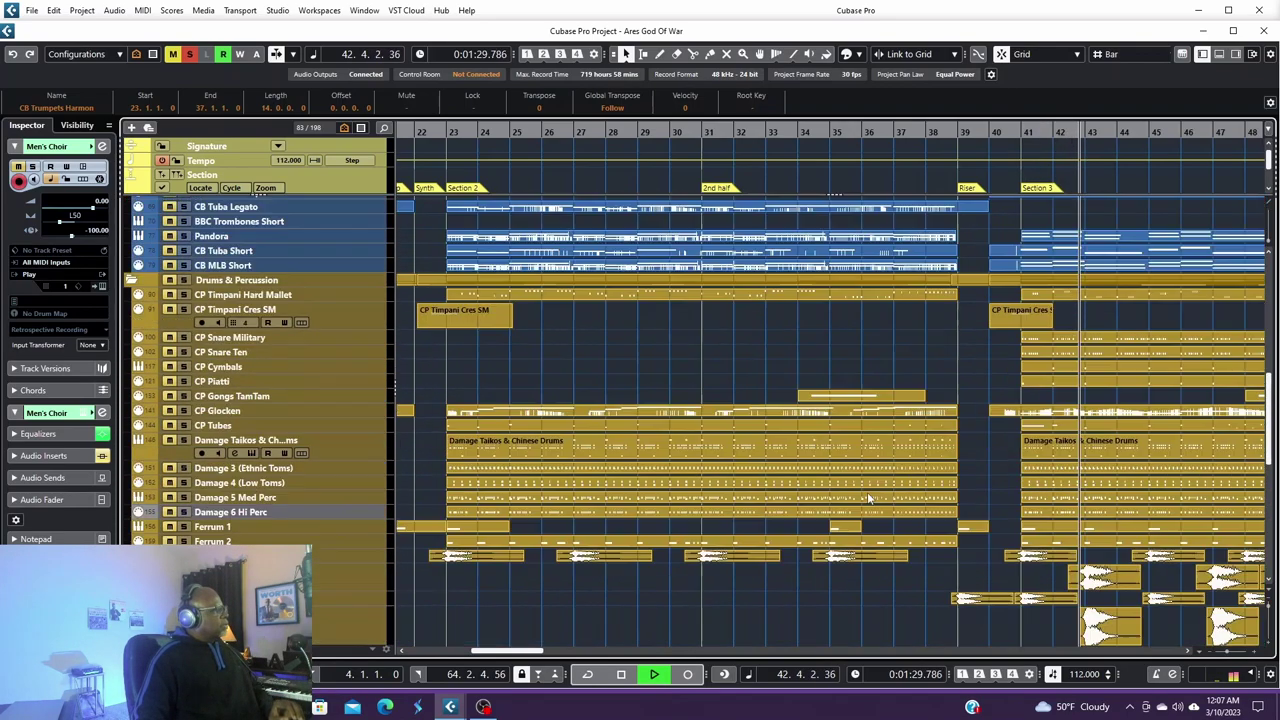
scroll(867, 492, "up", 10)
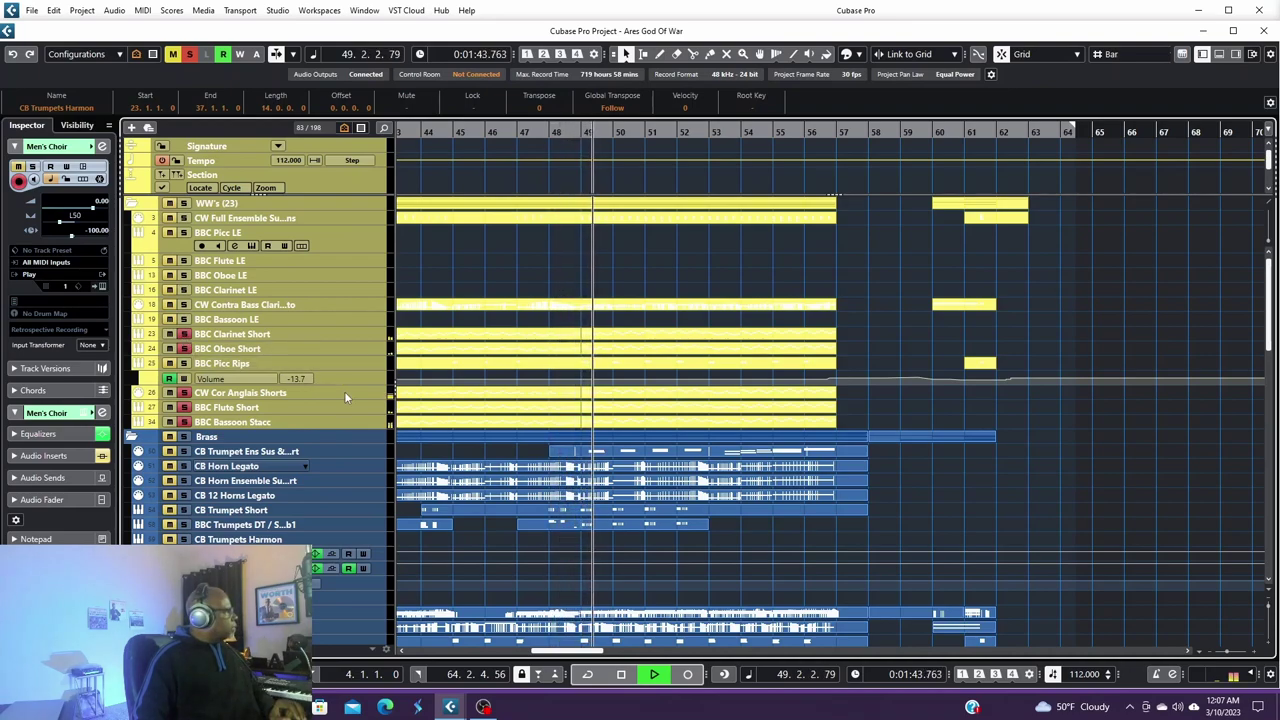
left_click(183, 218)
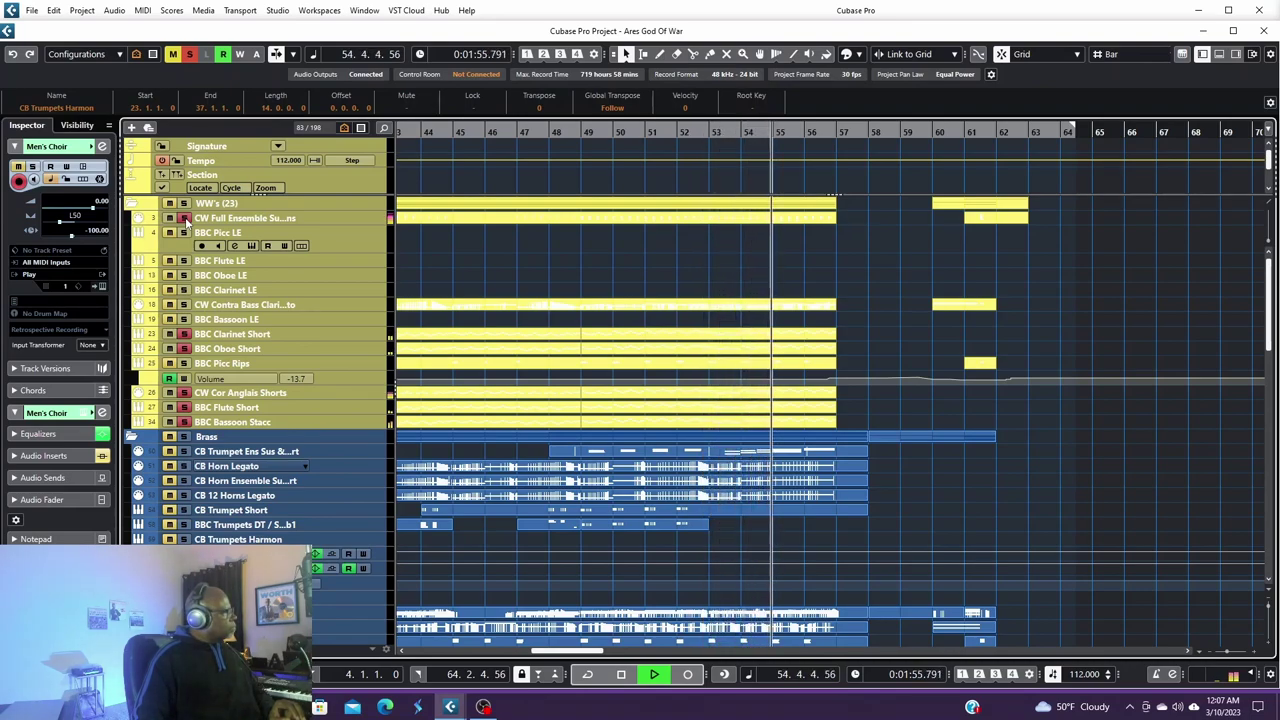
Step: Stop playback at bar 41 and clear all soloed tracks
key("space")
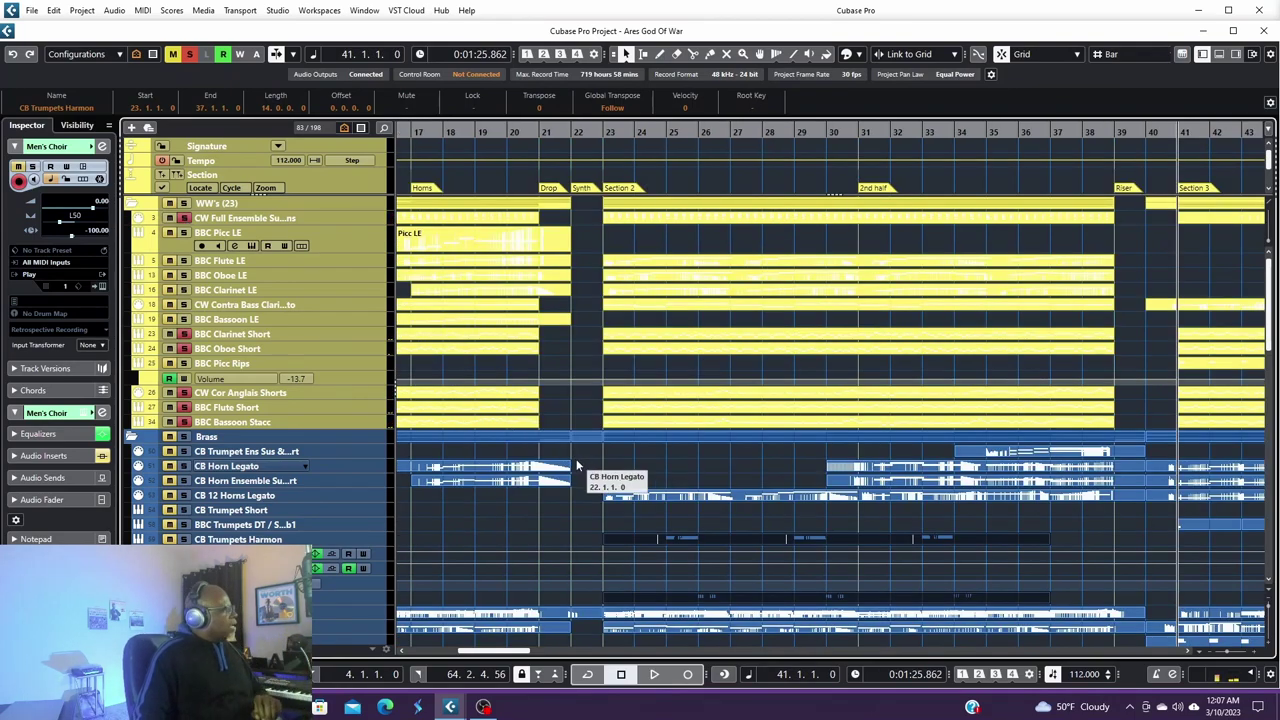
left_click(189, 57)
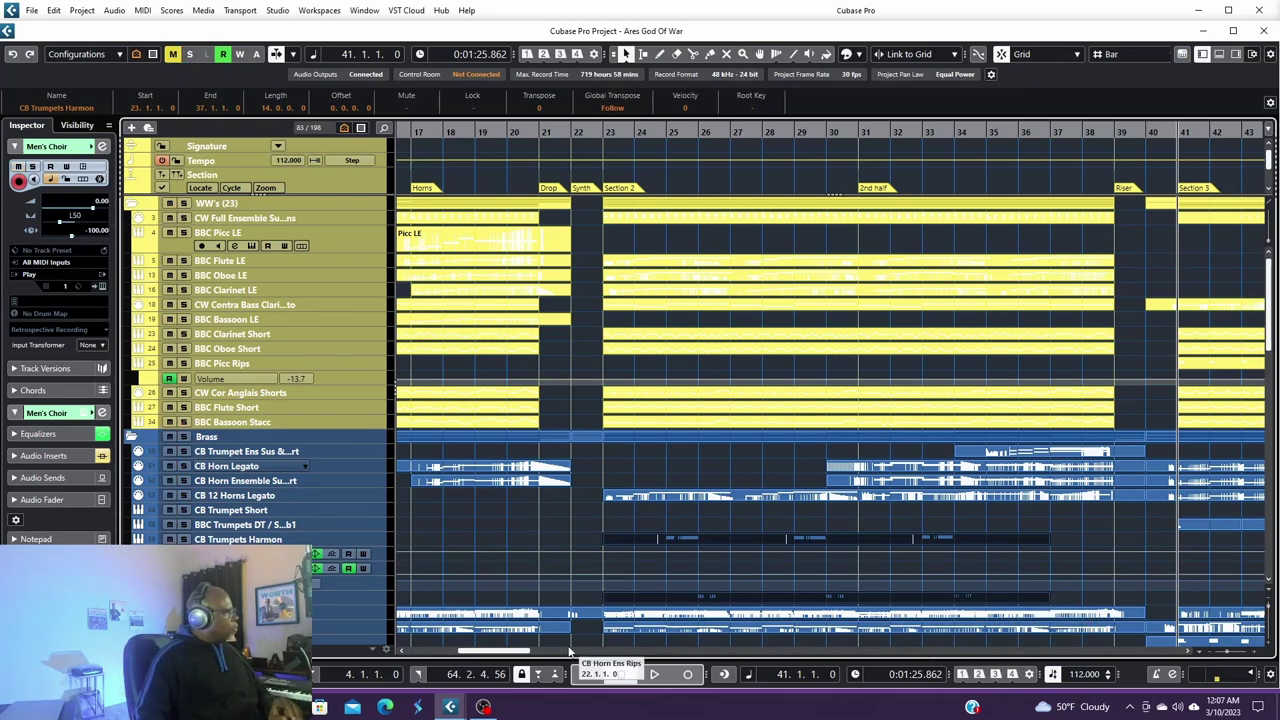
left_click_drag(518, 651, 553, 665)
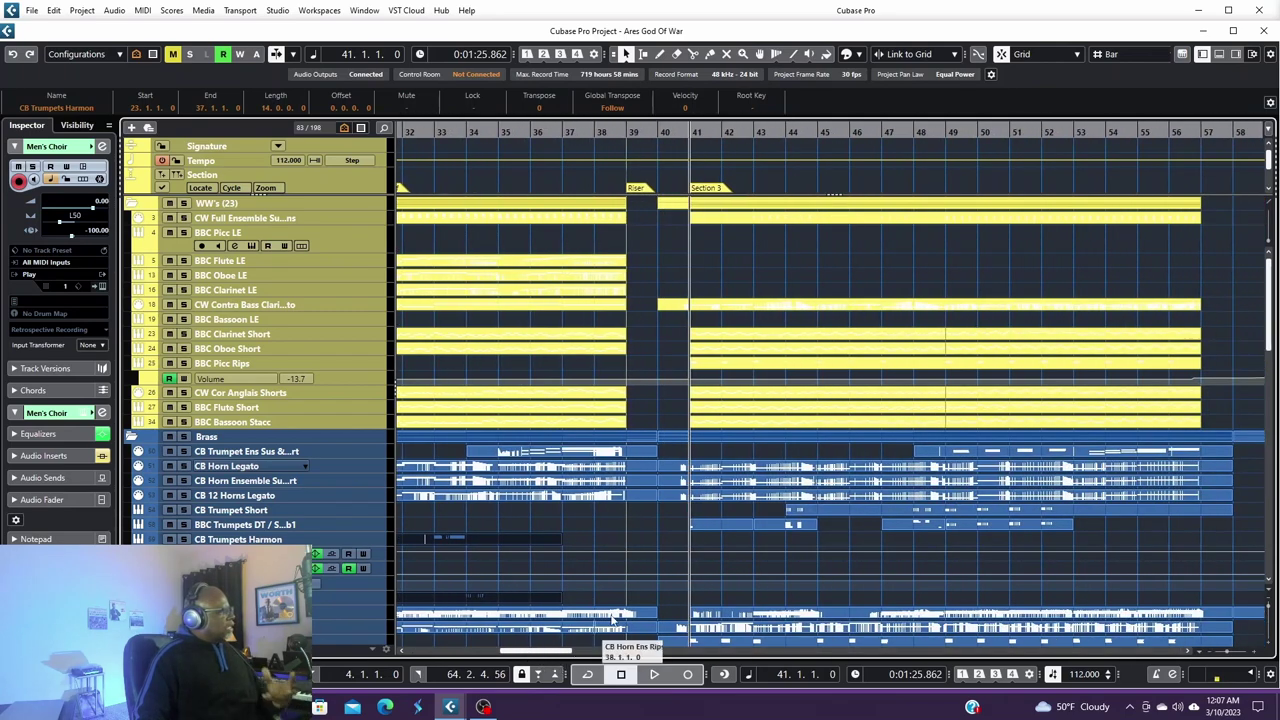
scroll(740, 607, "down", 3)
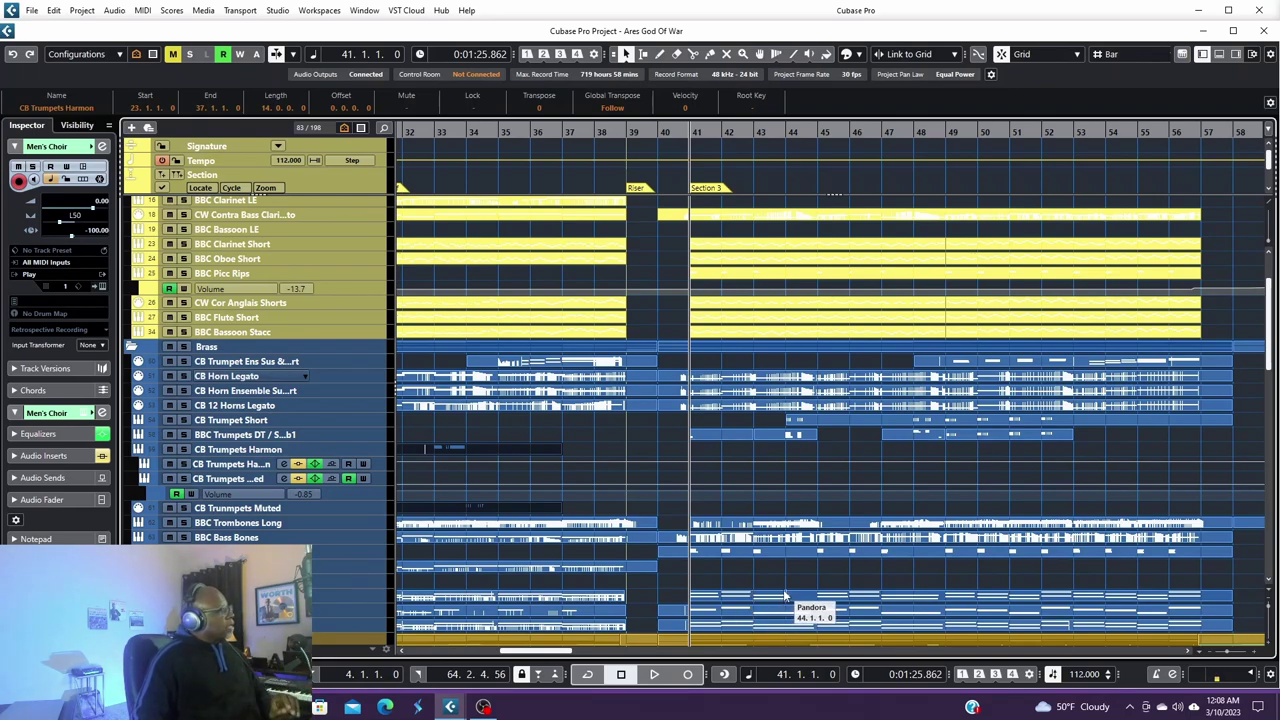
Step: Select the CB Horn Ens Rips track and audition it from bar 41
left_click(338, 554)
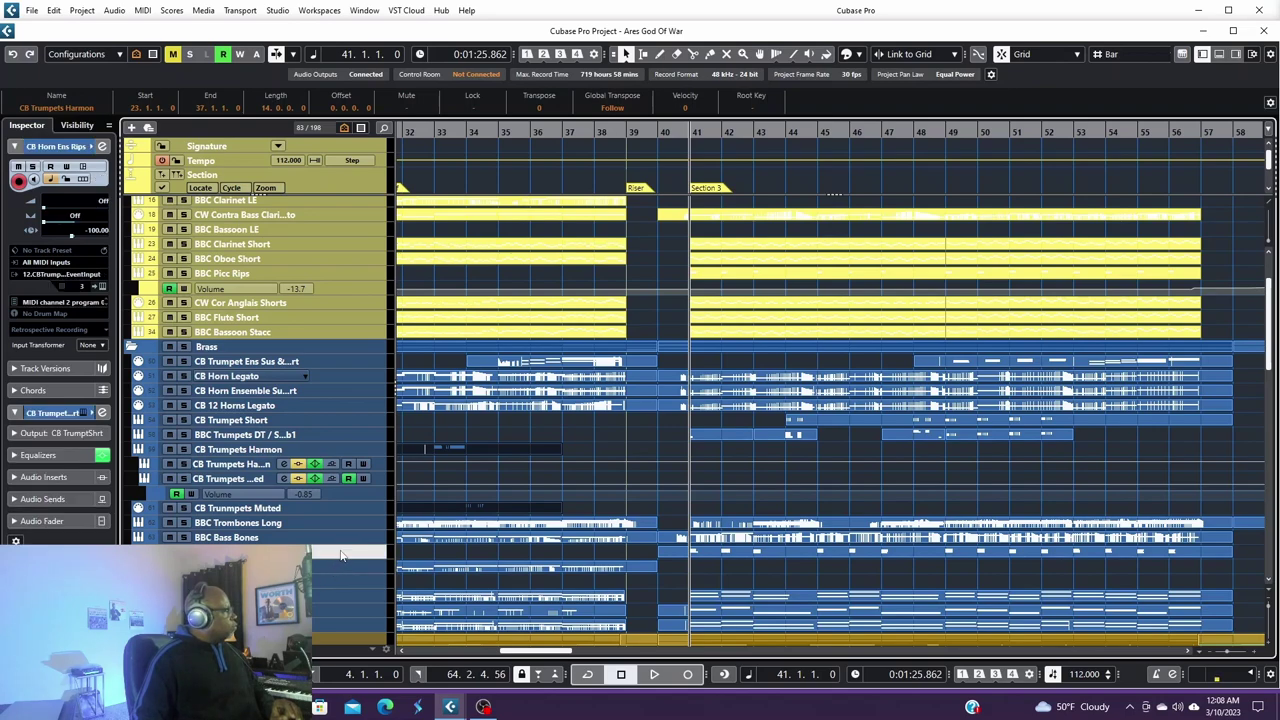
key("space")
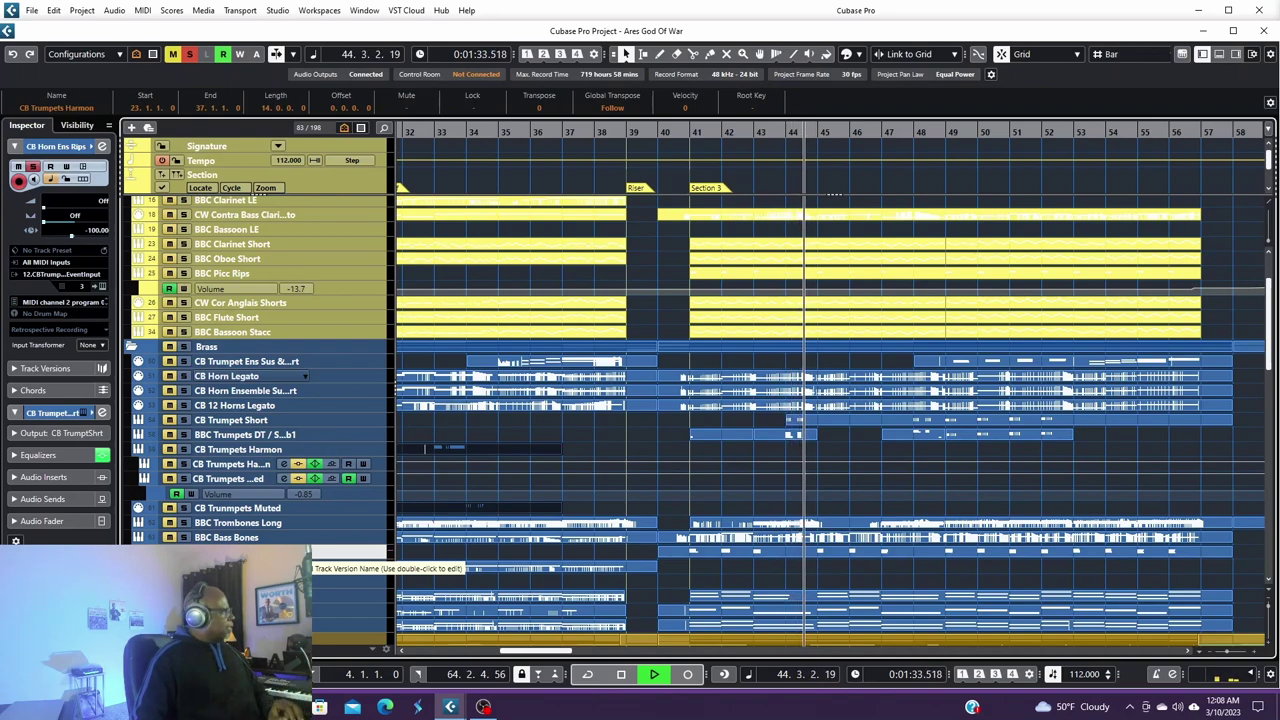
key("space")
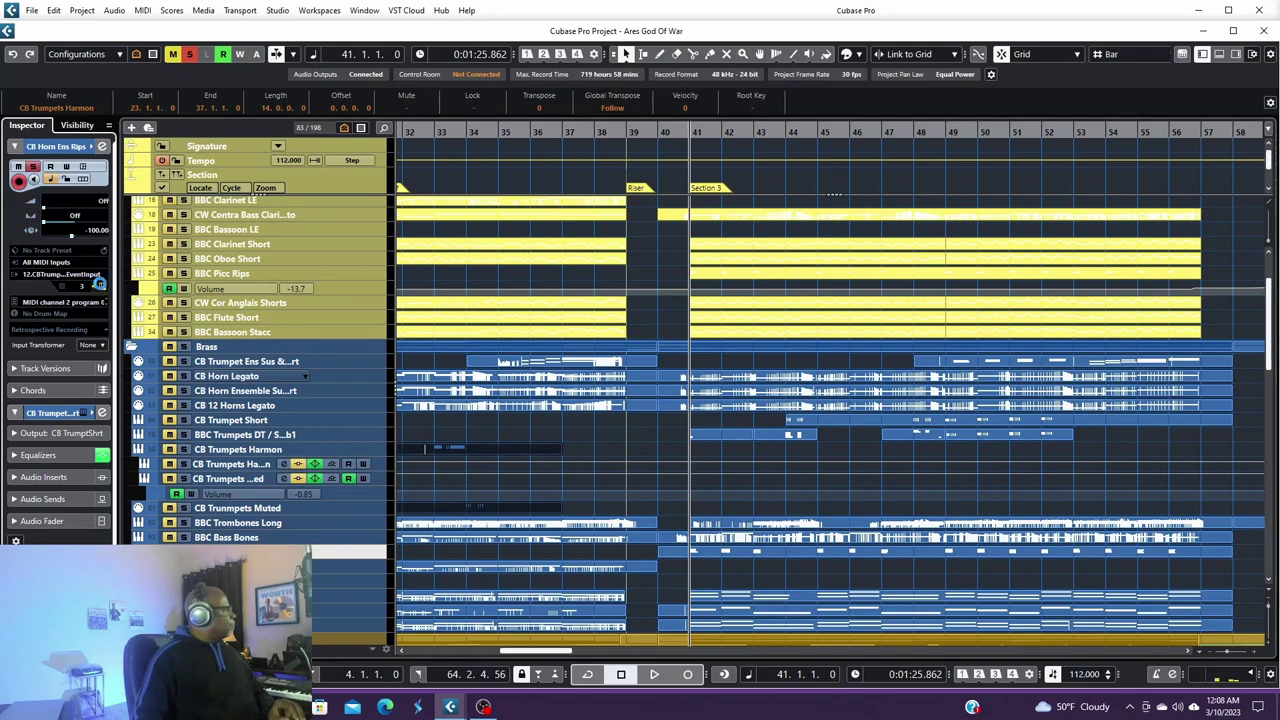
left_click(100, 285)
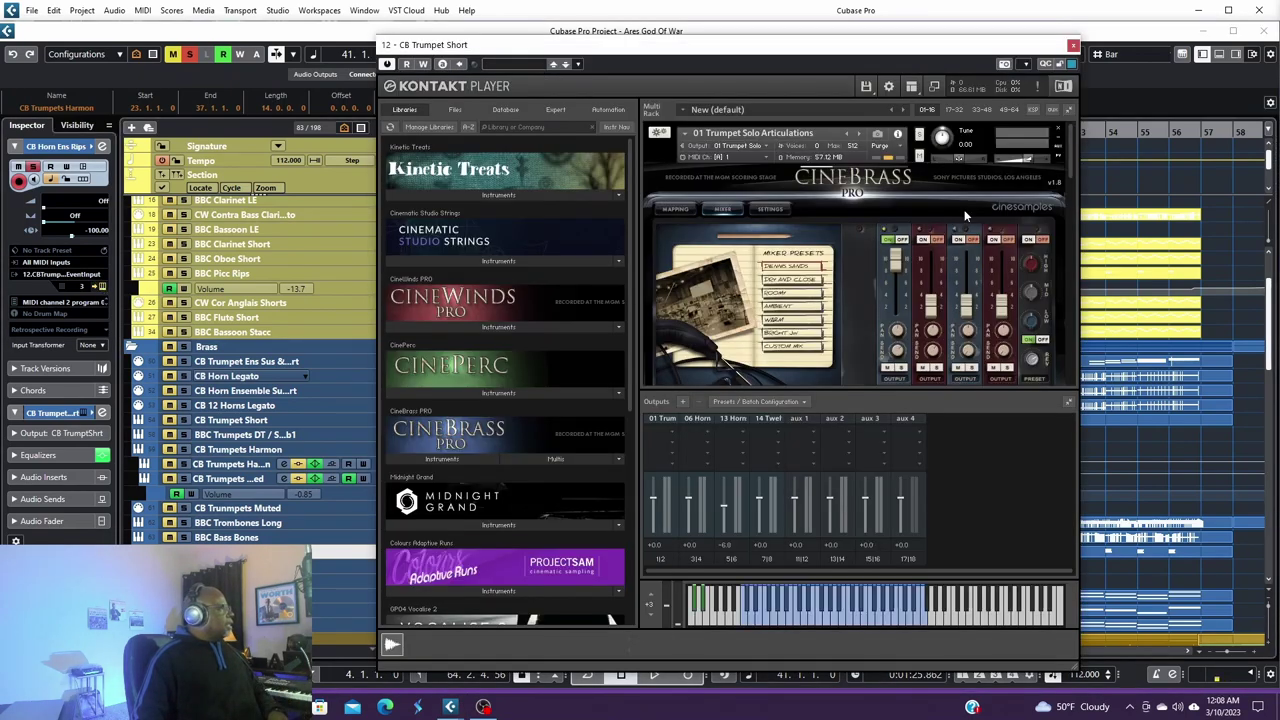
left_click_drag(1068, 155, 1062, 280)
key("space")
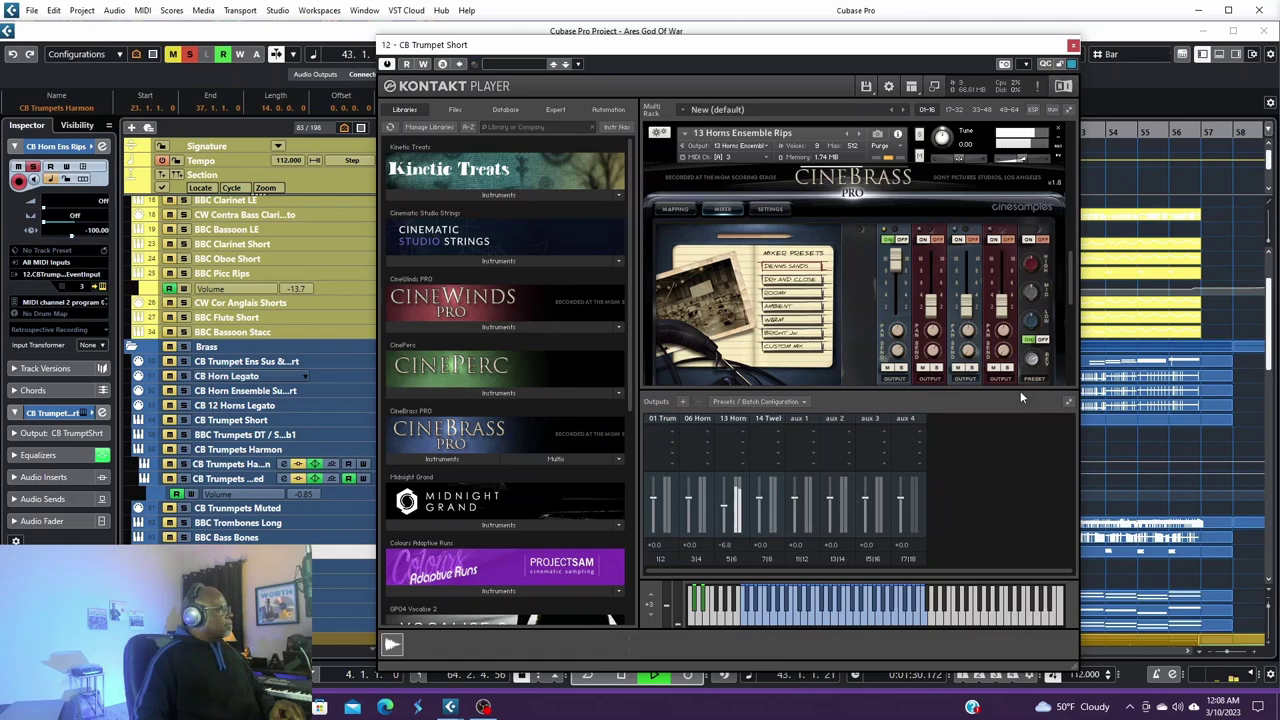
key("space")
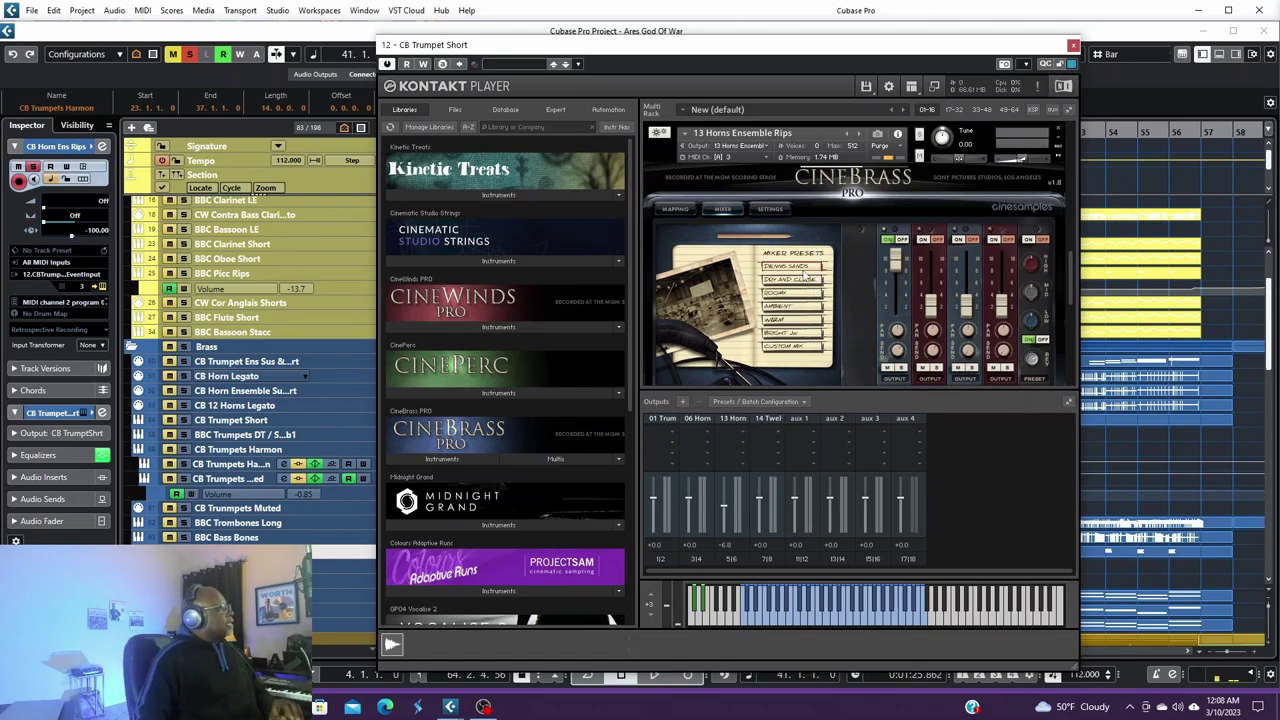
left_click(1072, 46)
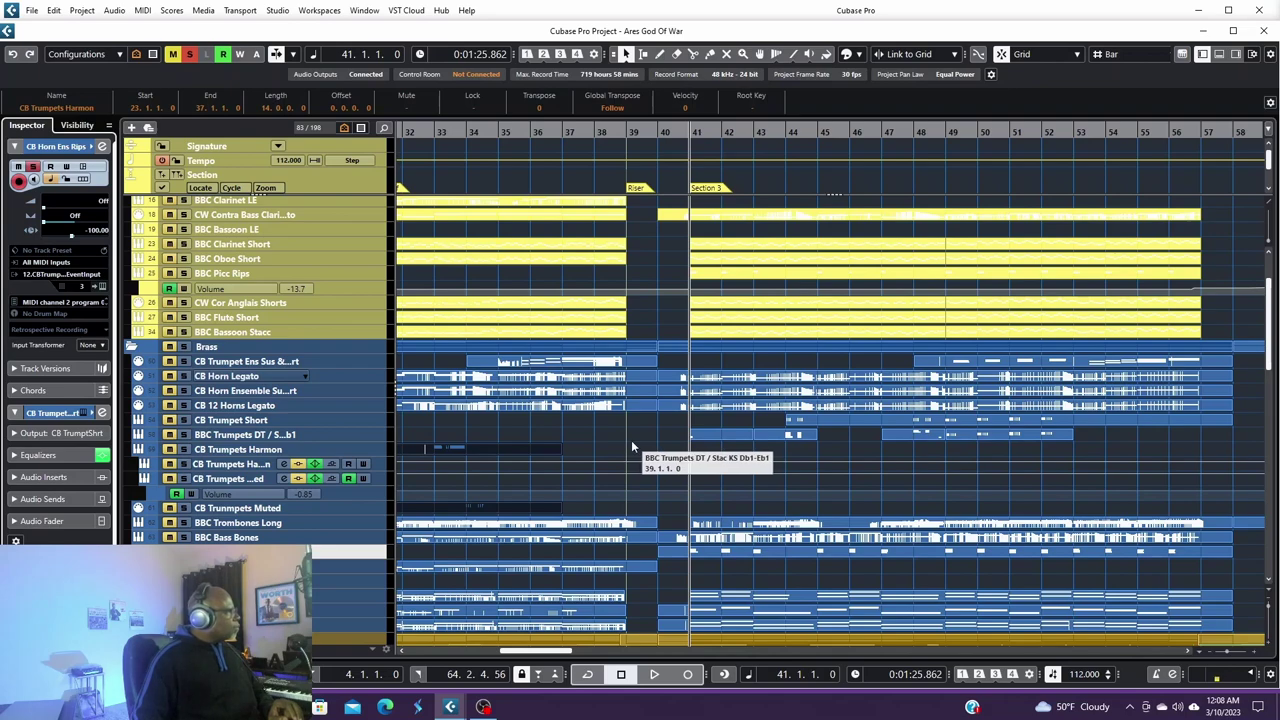
Step: Select the BBC Picc Rips track and audition the piccolo rips from bar 41
scroll(631, 440, "up", 3)
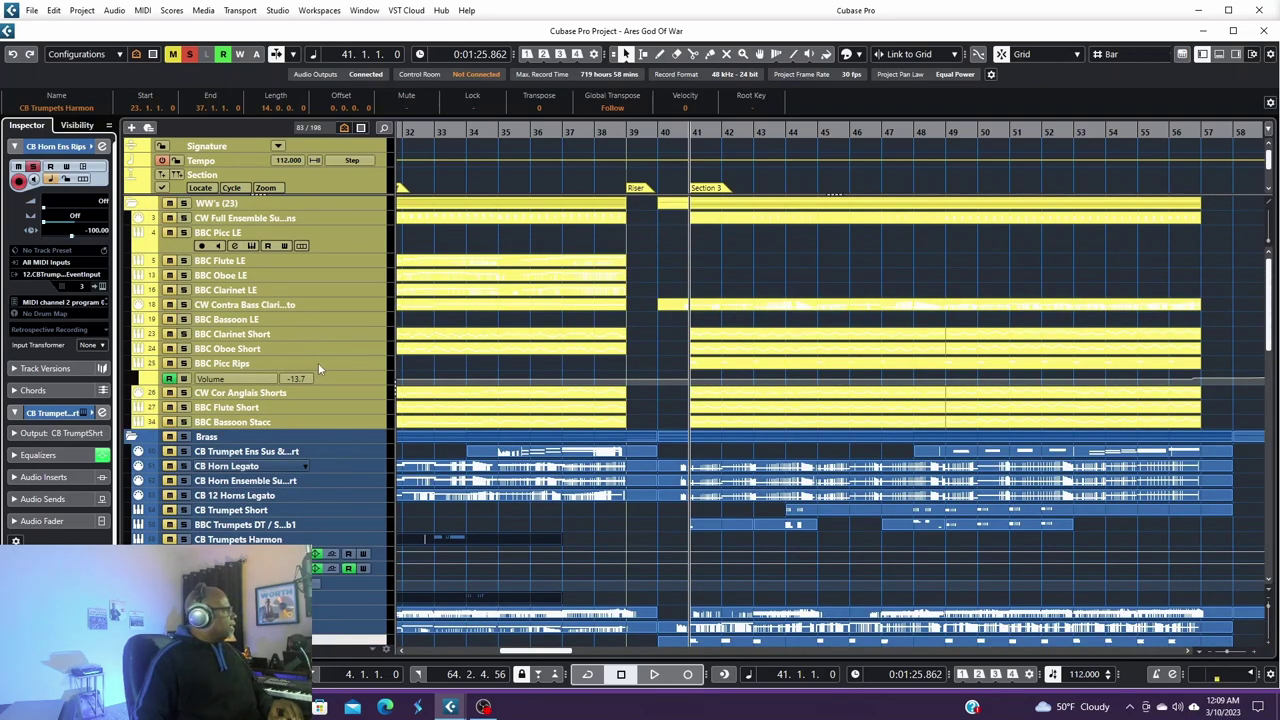
left_click(318, 364)
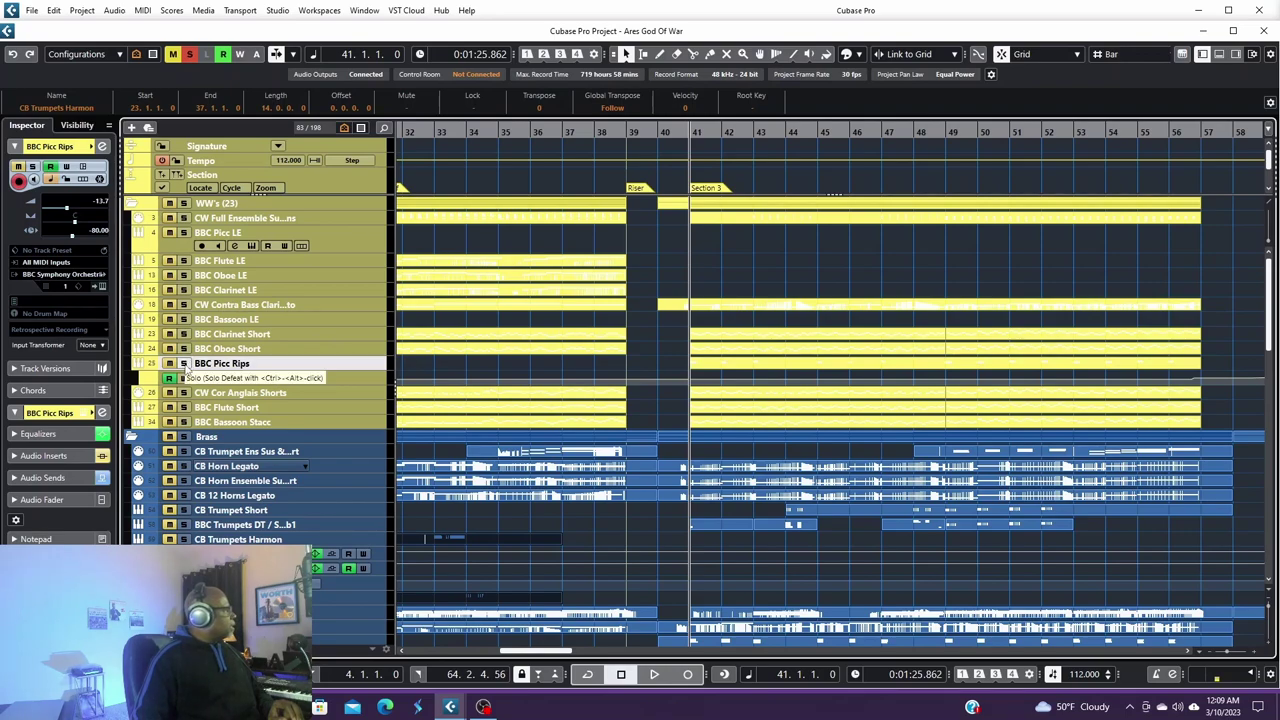
key("space")
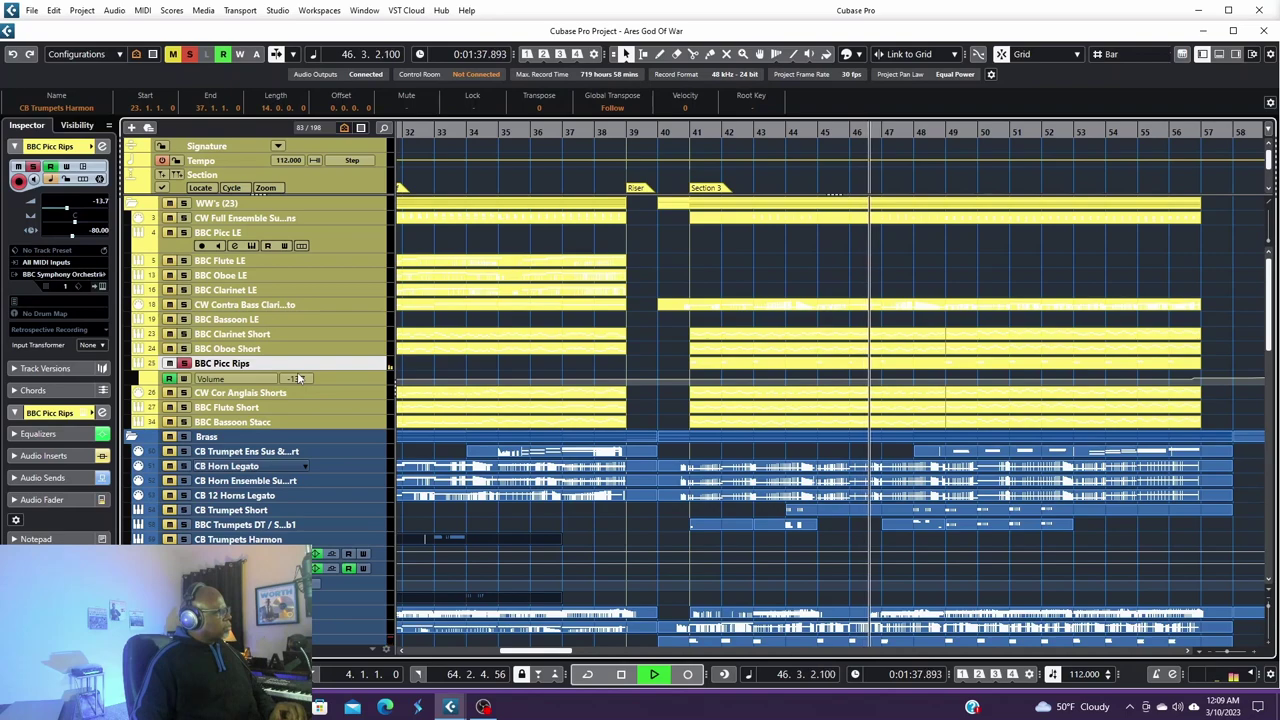
key("space")
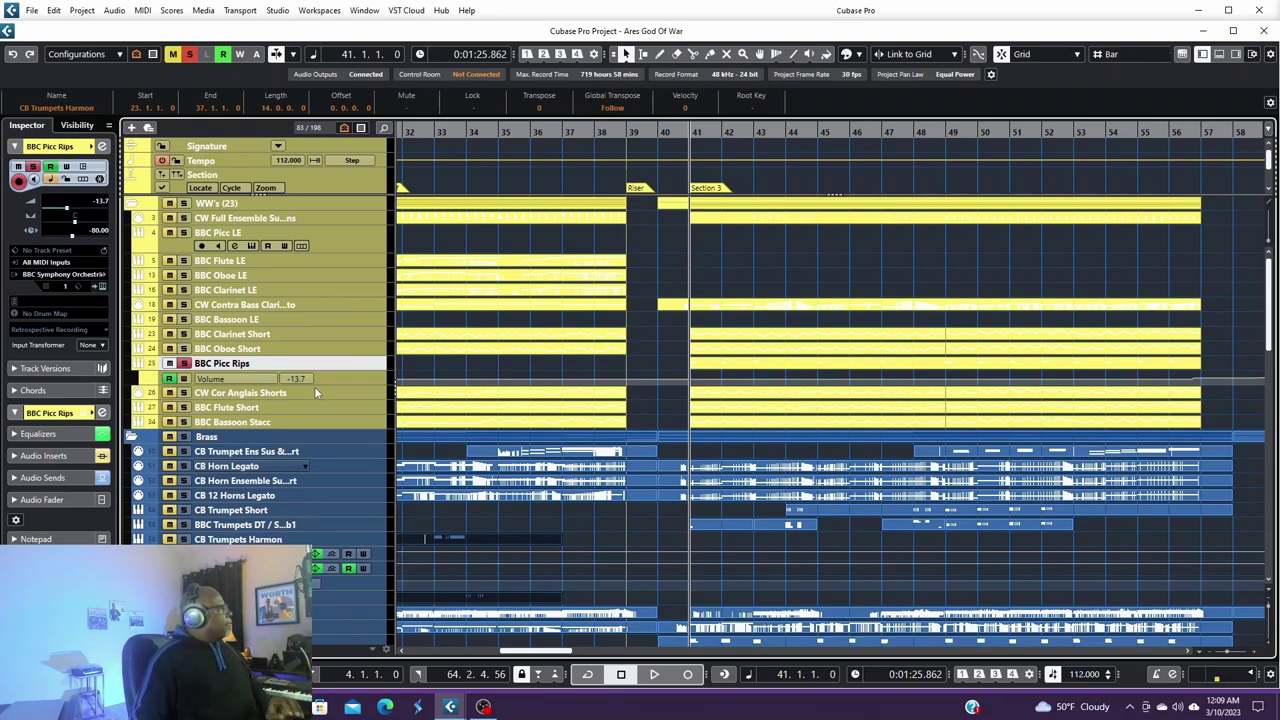
Step: Clear all active solos and open the CB Trumpet Short part in the Key Editor
left_click(188, 55)
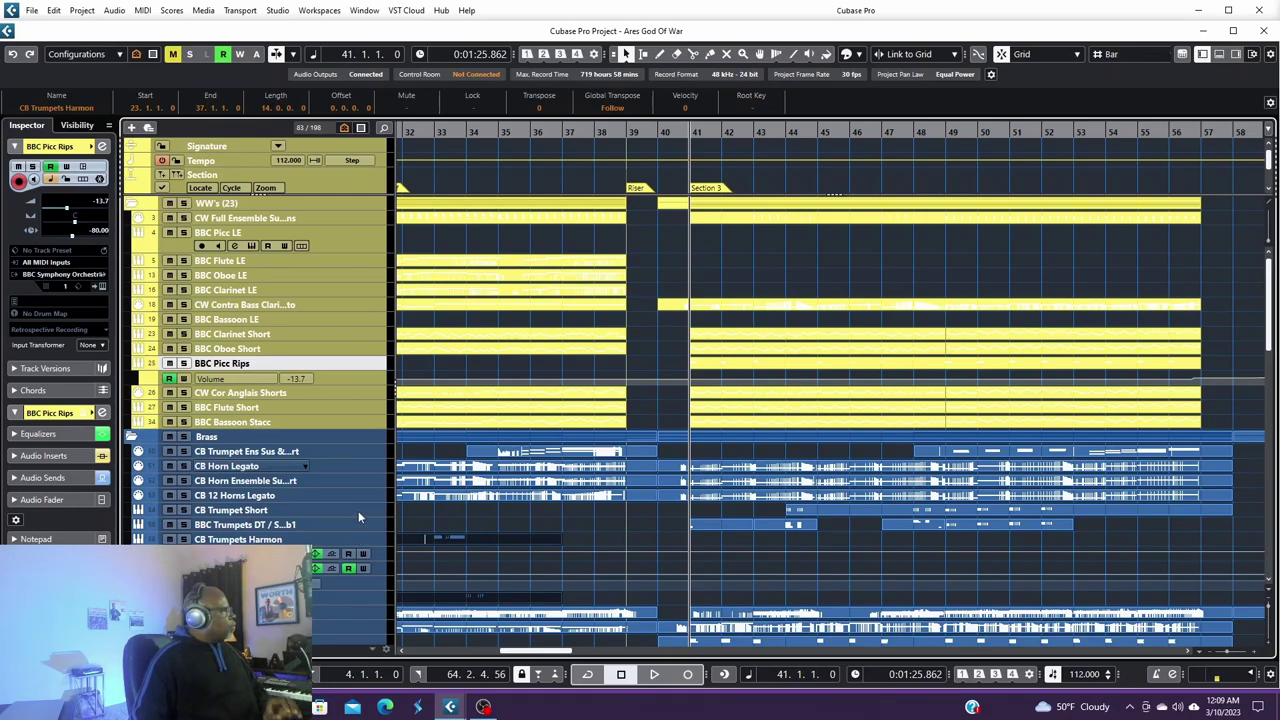
left_click(842, 516)
double_click(842, 515)
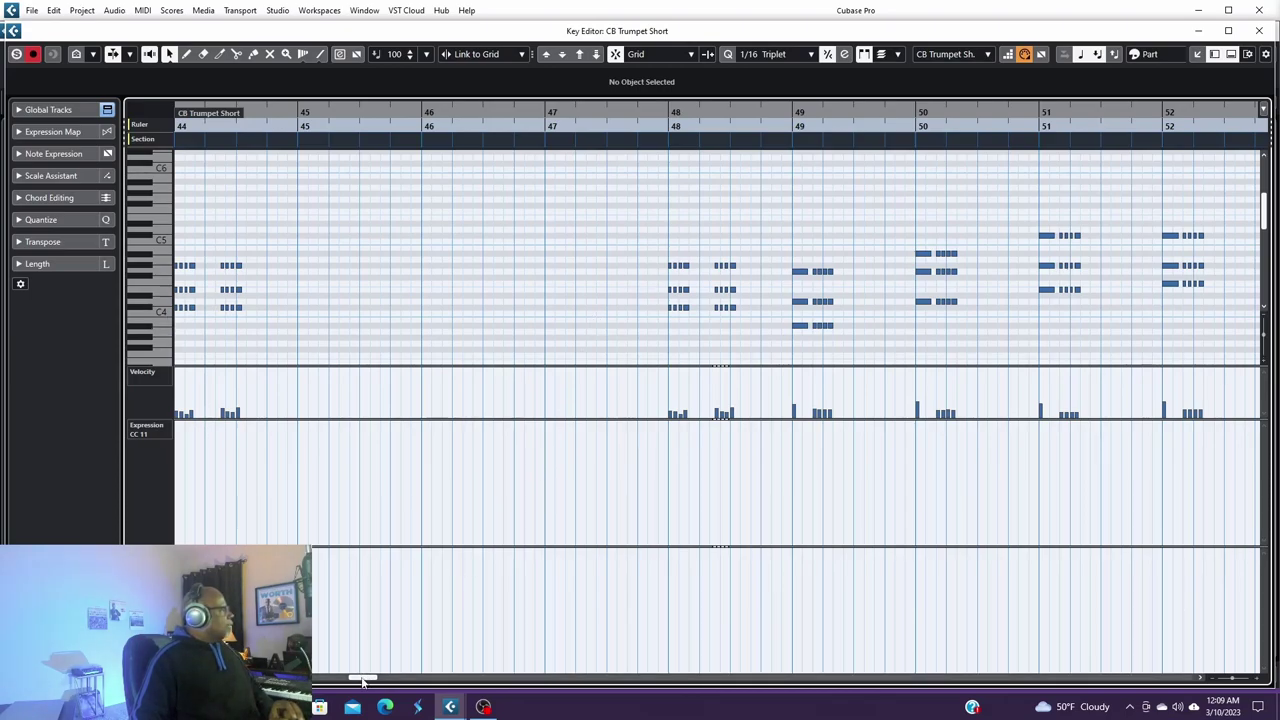
Step: Audition the CB Trumpet Short notes from bar 48, then close the Key Editor
left_click_drag(364, 677, 359, 677)
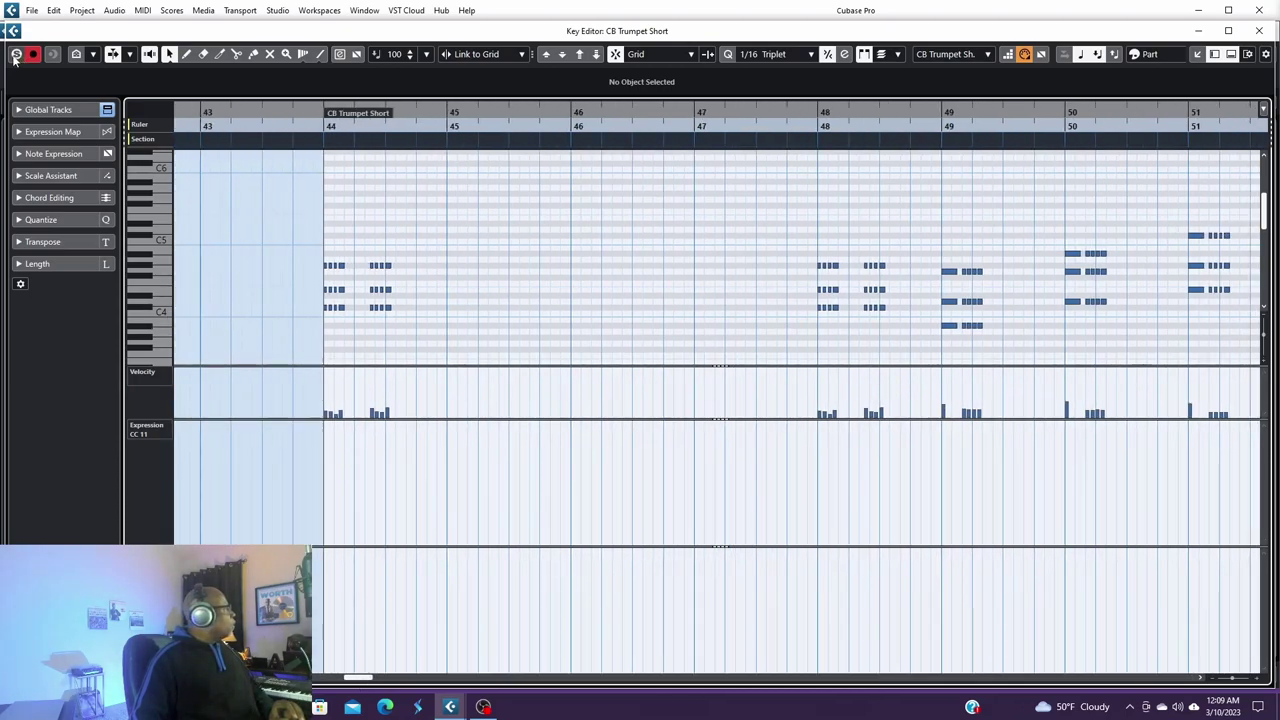
left_click(820, 111)
key("space")
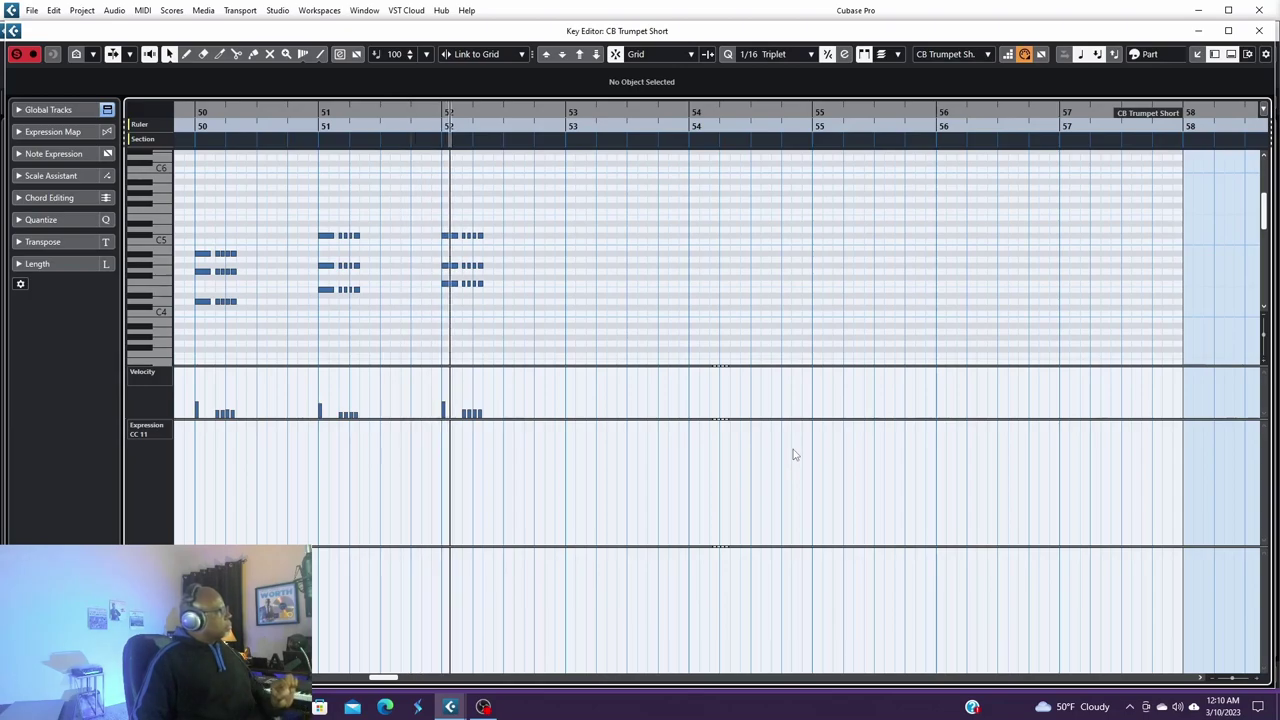
key("space")
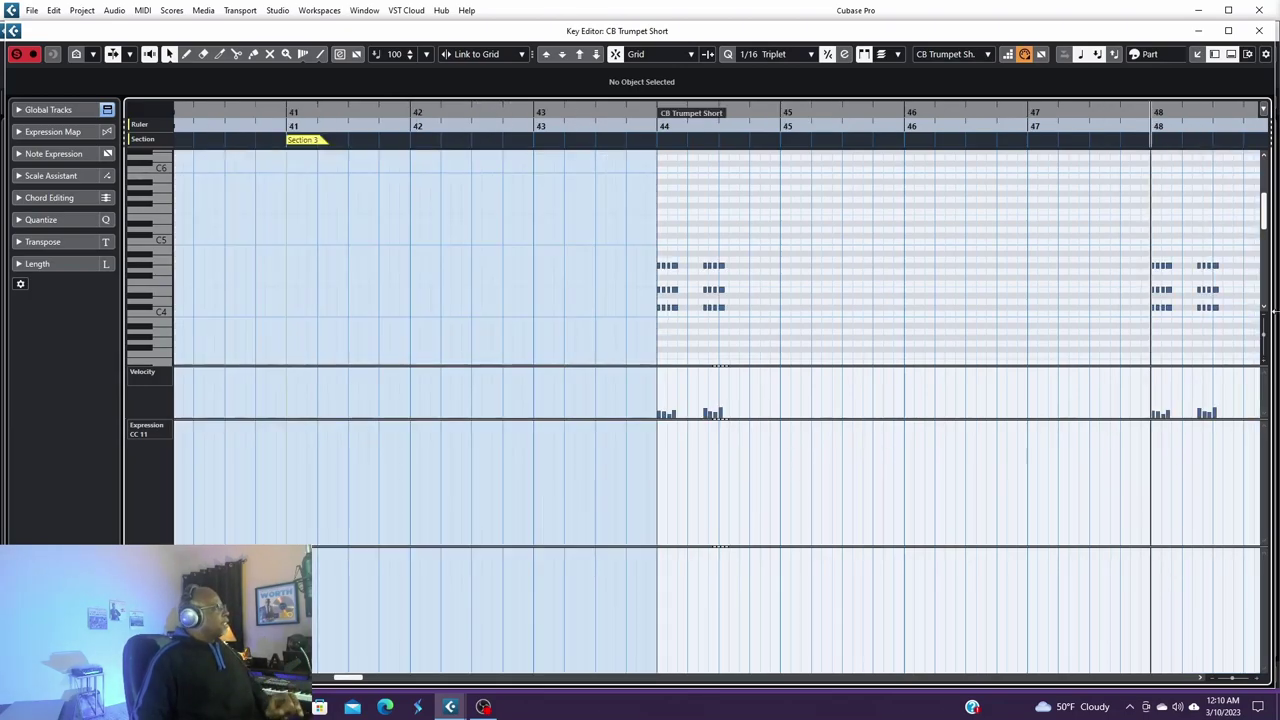
left_click(1259, 31)
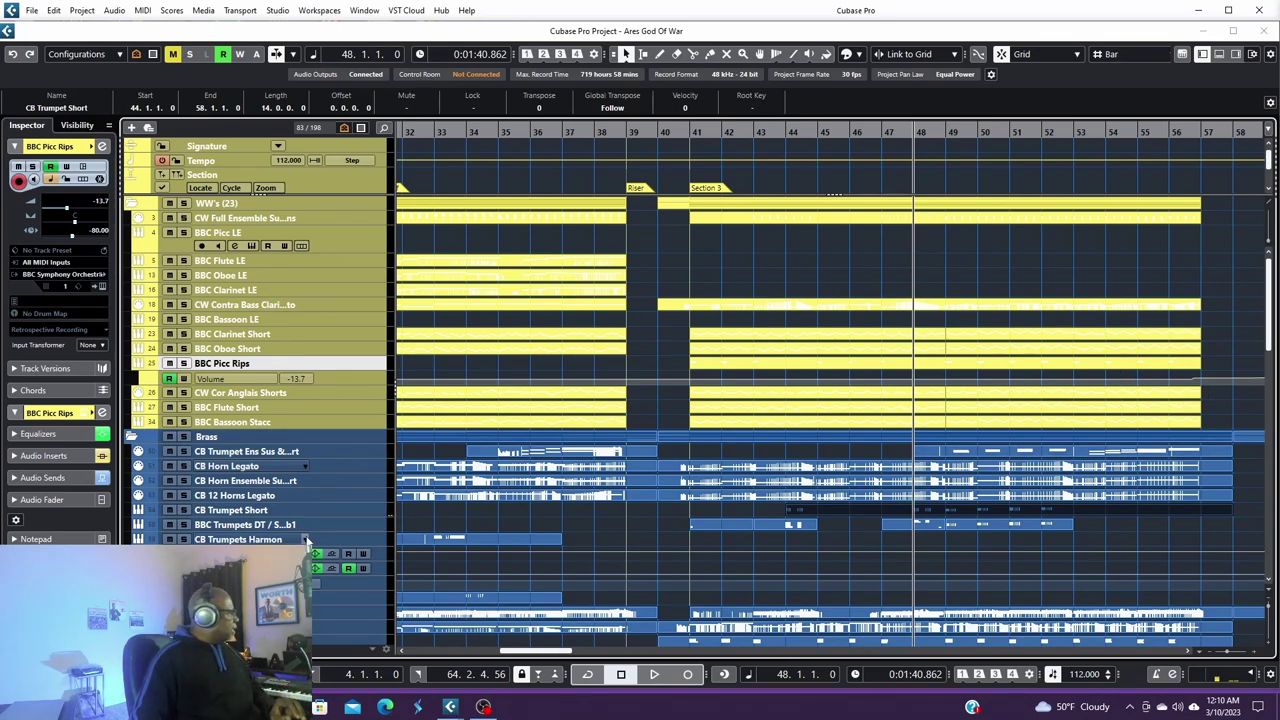
Step: Solo both BBC Trumpets DT and CB Trumpet Short, leaving BBC Trumpets DT selected
left_click(350, 525)
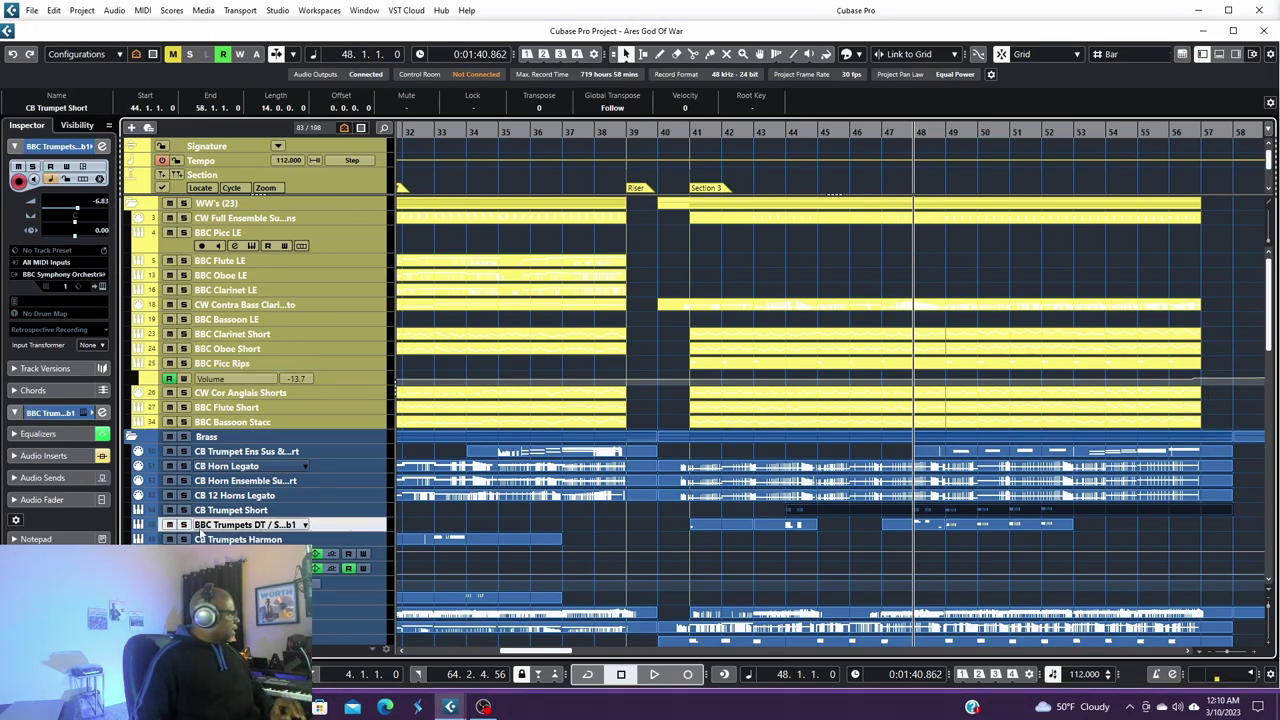
left_click(184, 526)
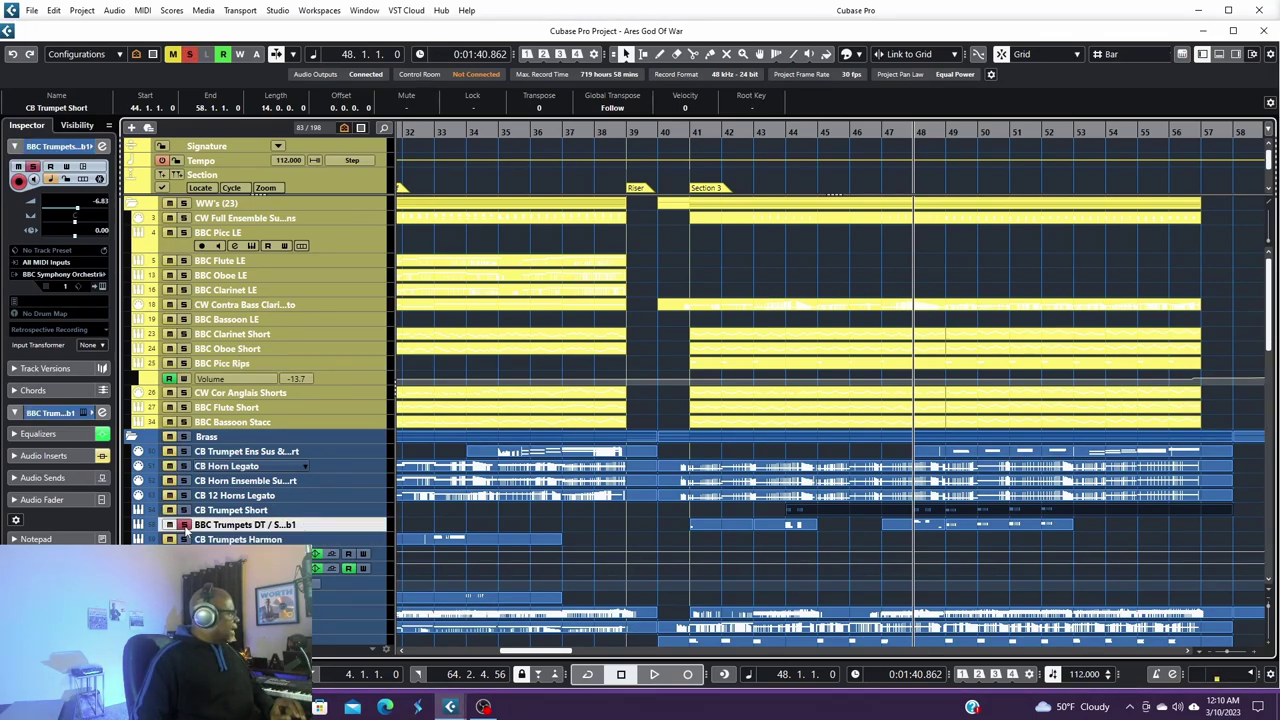
left_click(320, 511)
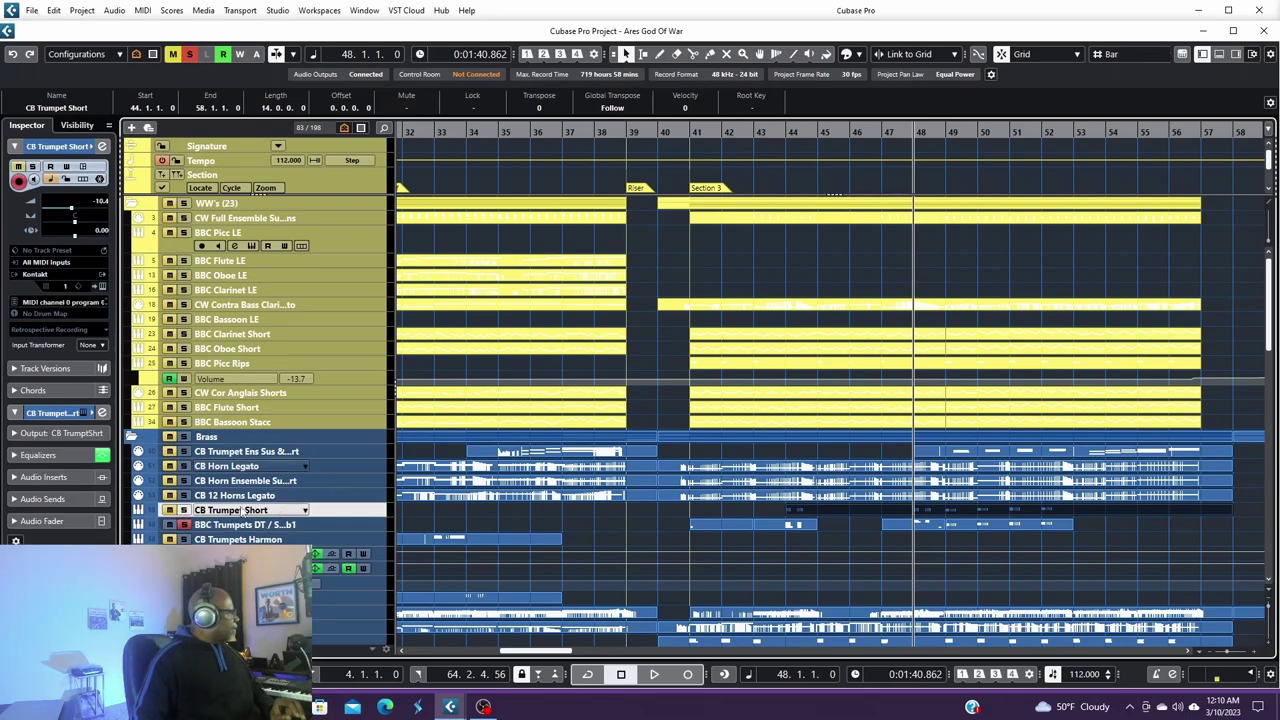
left_click(183, 510)
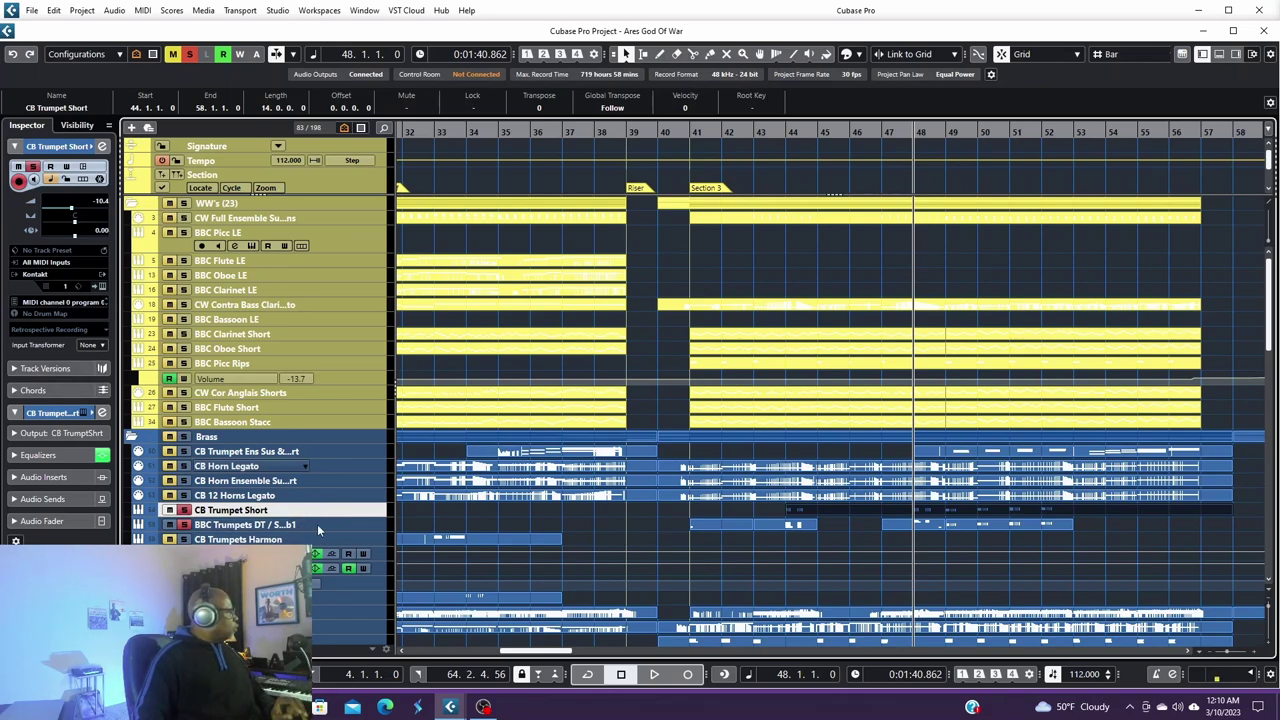
left_click(320, 524)
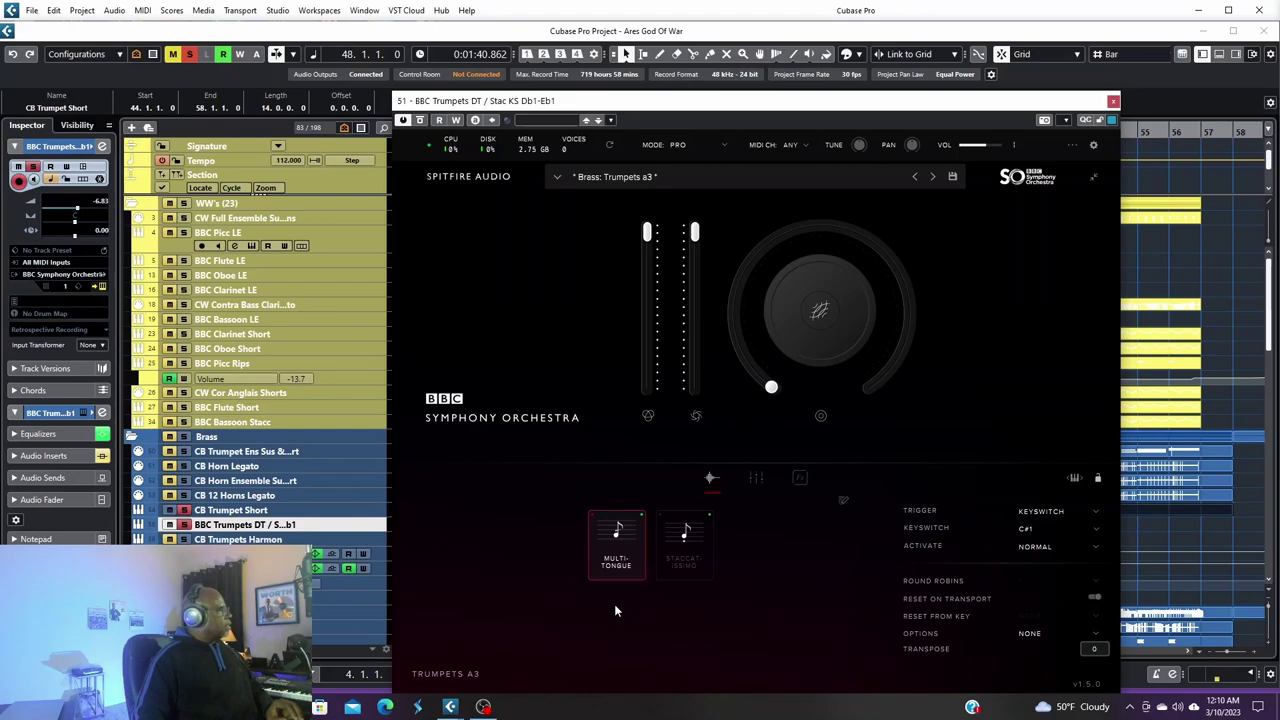
Step: Move the BBC Symphony Orchestra window aside, close it, and play the soloed trumpets
left_click_drag(810, 108, 553, 65)
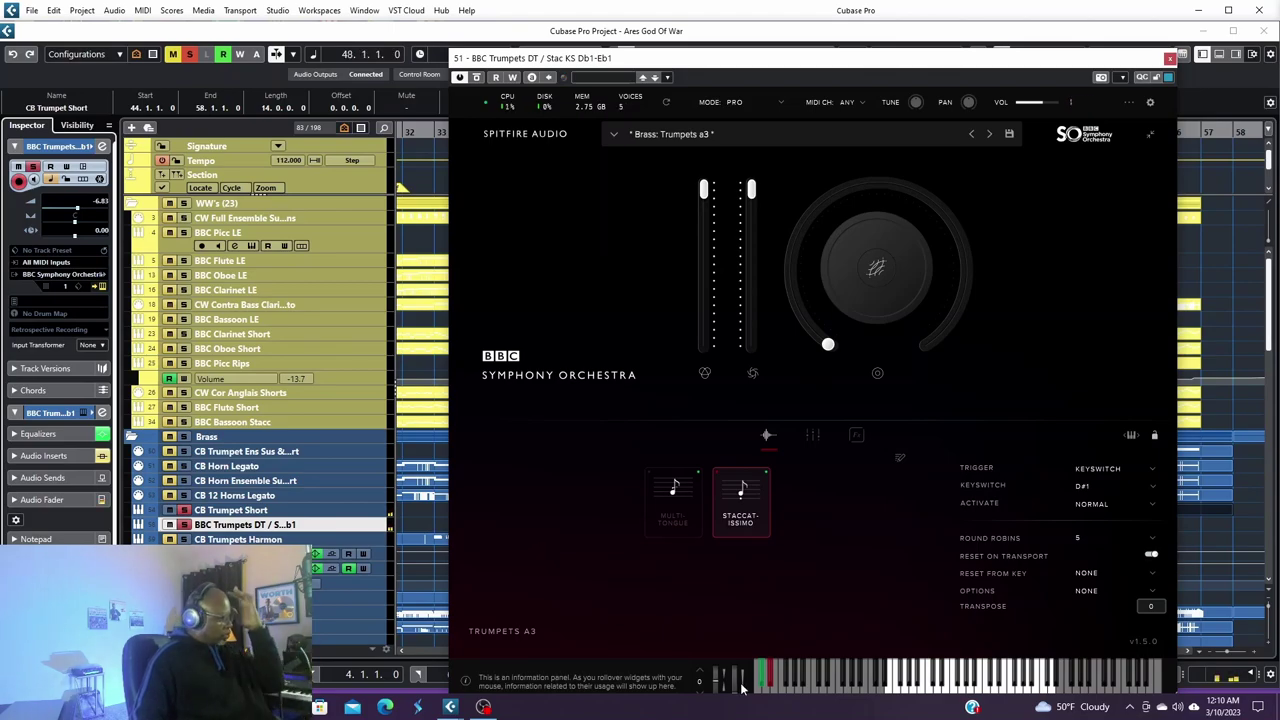
left_click(770, 562)
key("space")
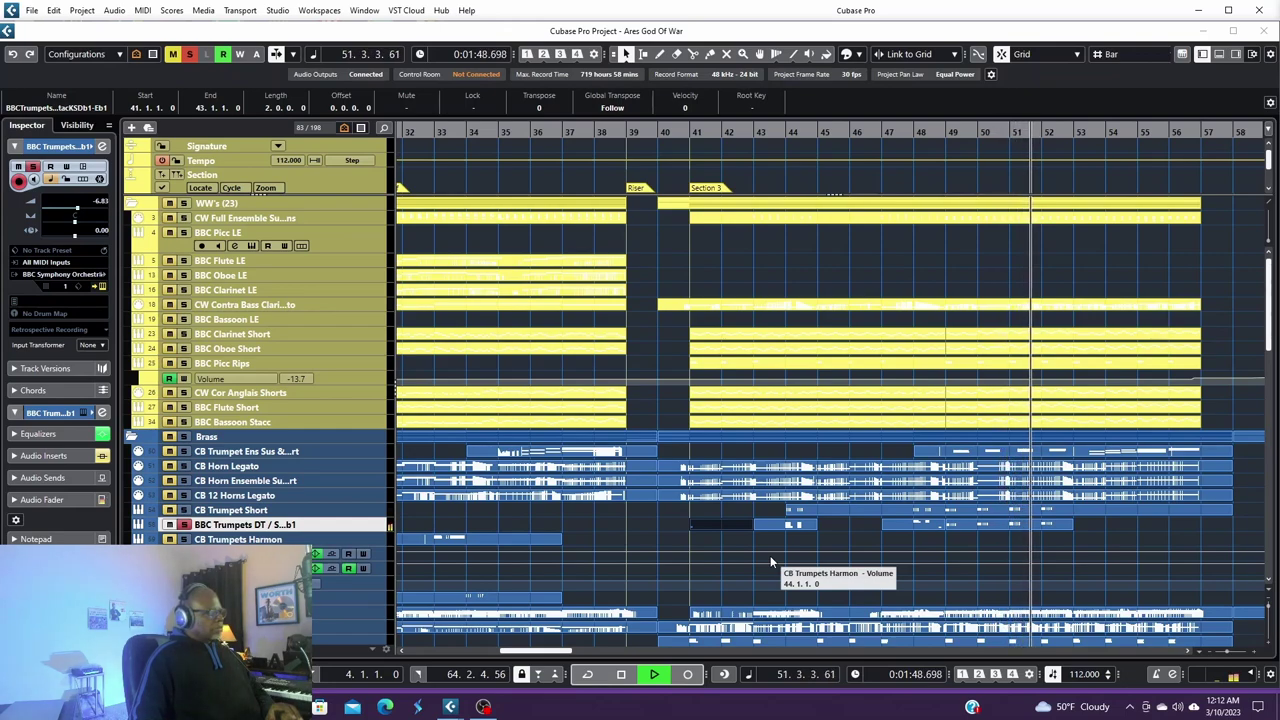
Step: Stop, replay the trumpet layers, and stop again at 40.4.1.80
key("space")
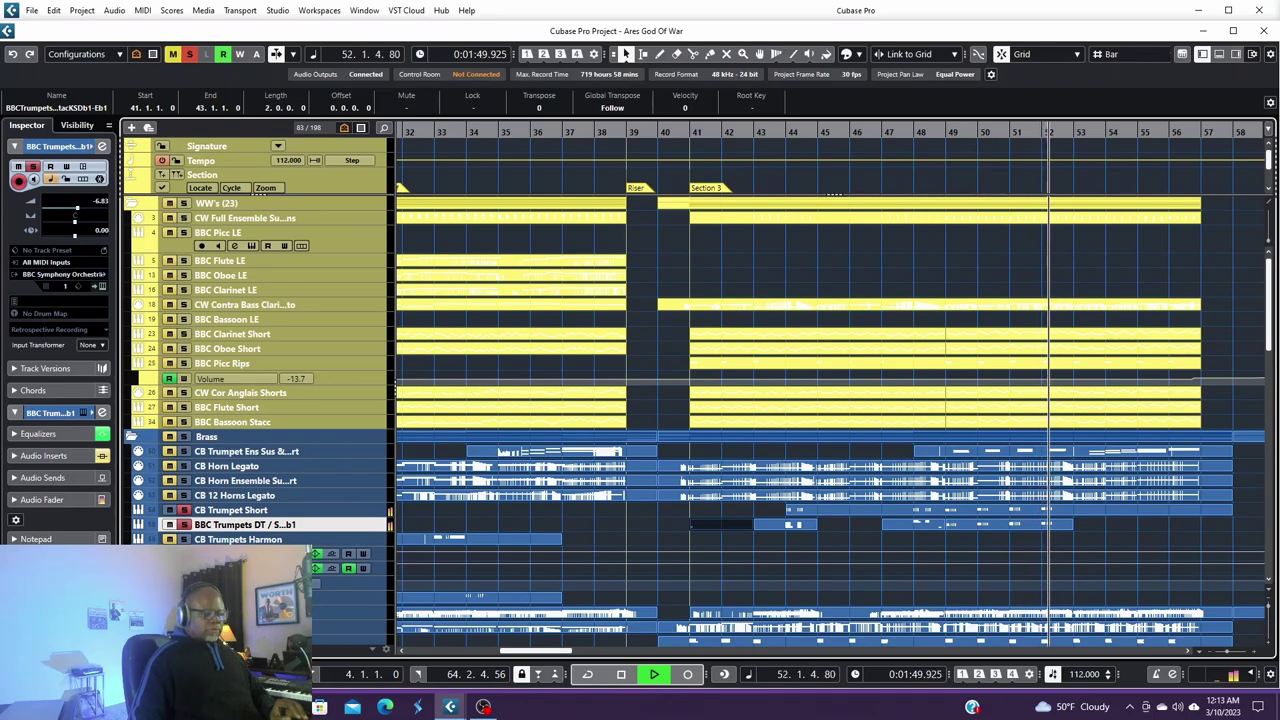
key("space")
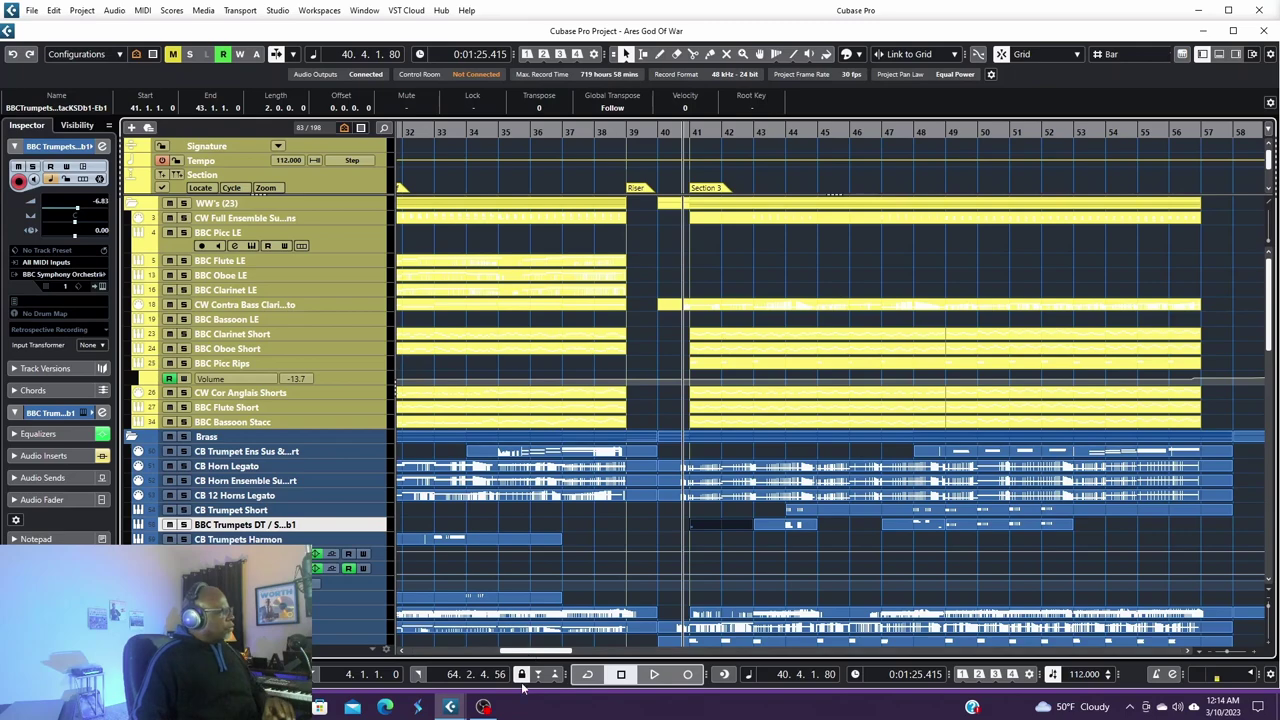
left_click_drag(519, 655, 534, 655)
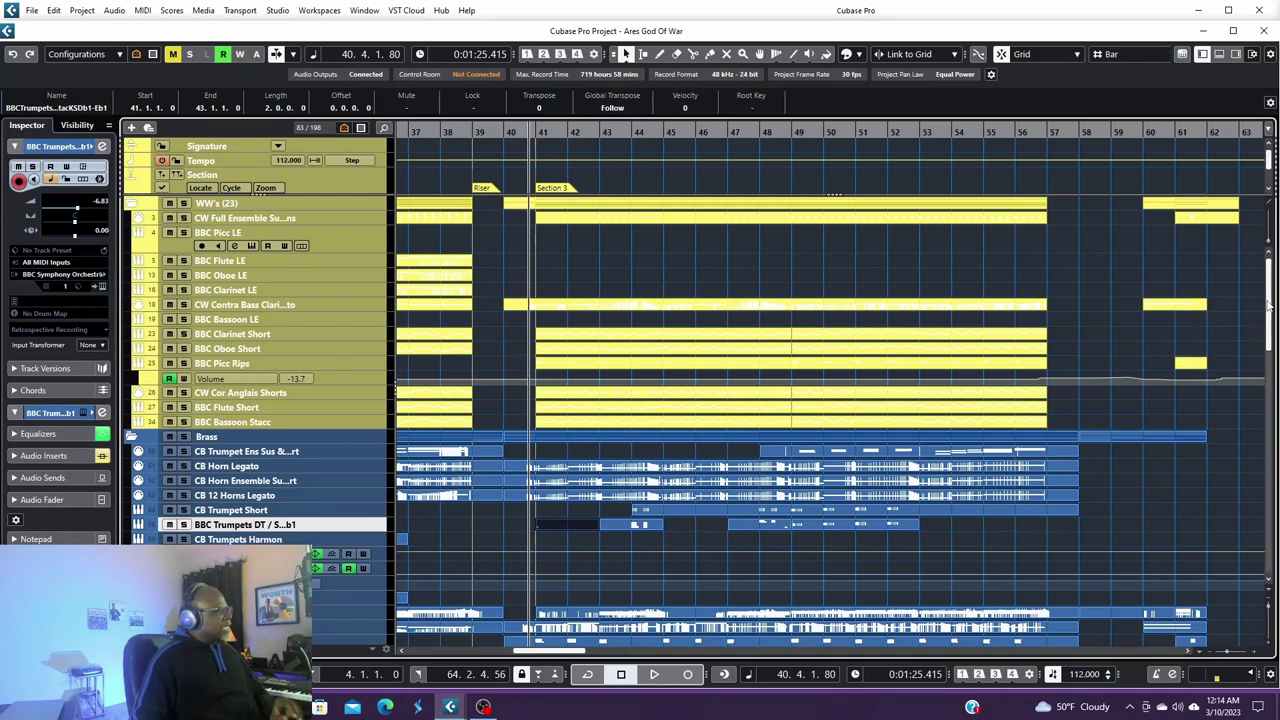
left_click_drag(1269, 308, 1240, 418)
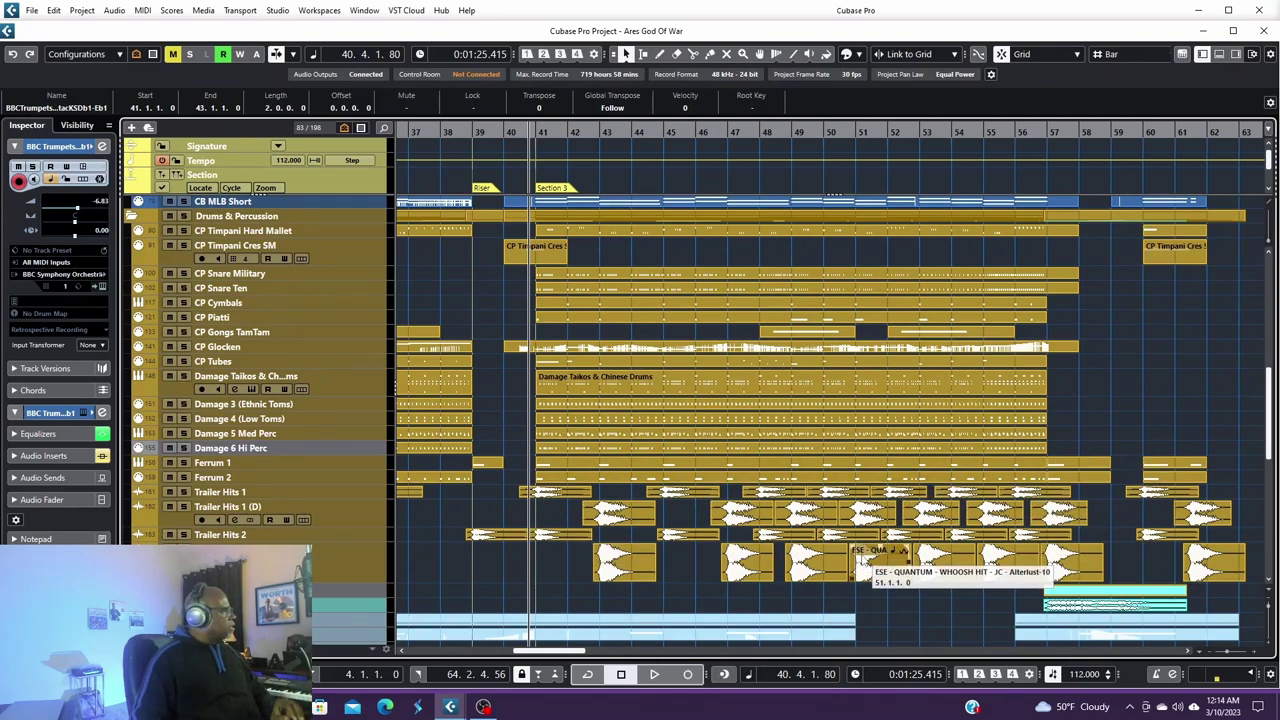
scroll(862, 560, "down", 3)
scroll(861, 557, "down", 3)
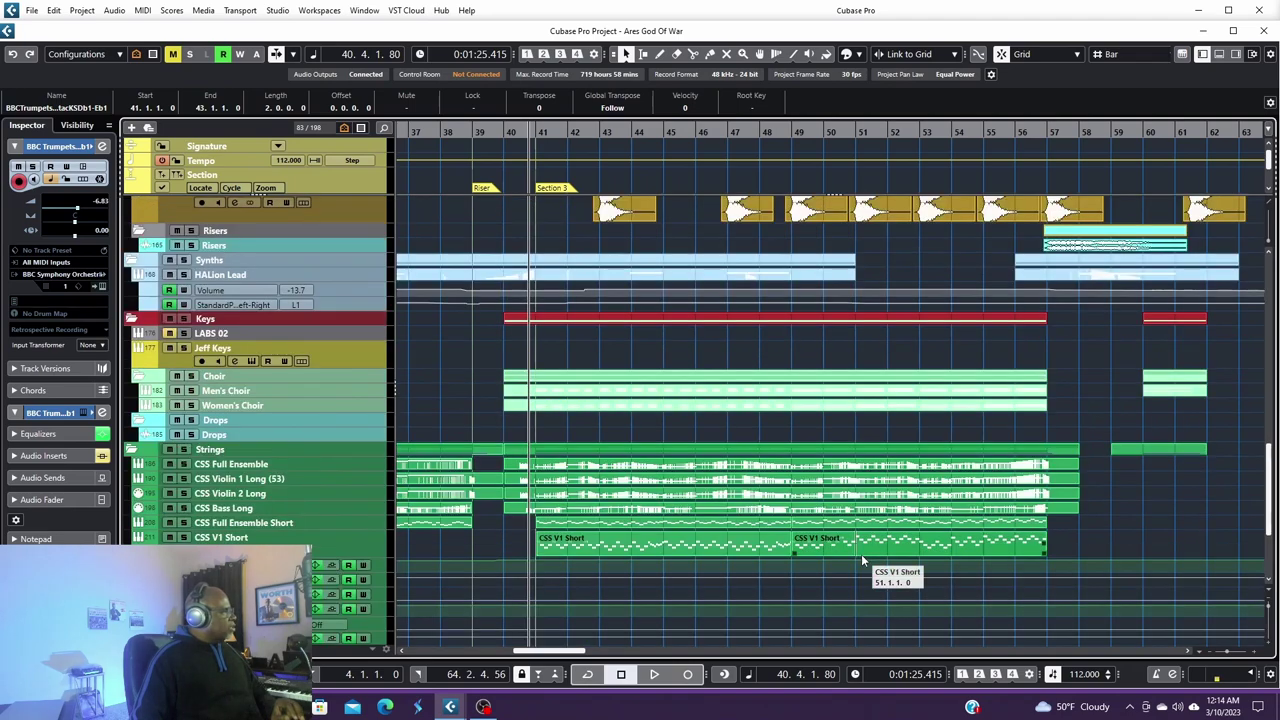
scroll(861, 557, "up", 8)
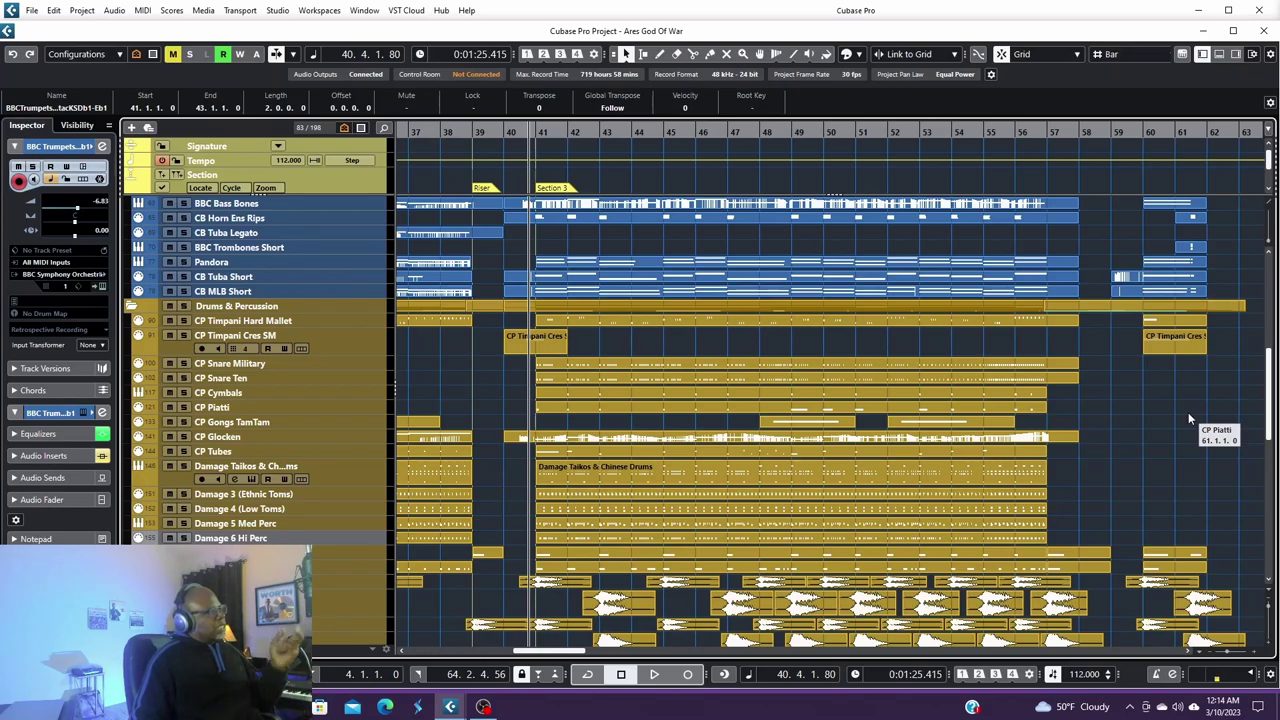
scroll(1274, 370, "up", 2)
scroll(1274, 370, "up", 3)
scroll(1257, 351, "down", 10)
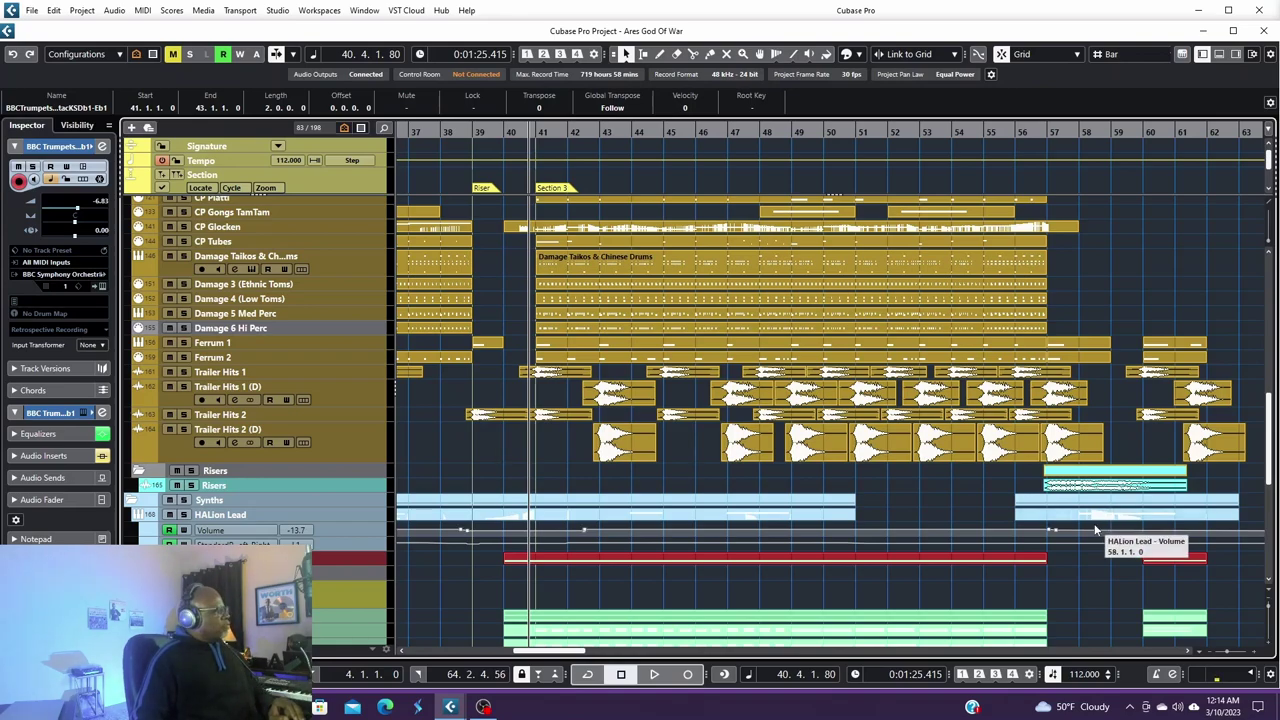
key("space")
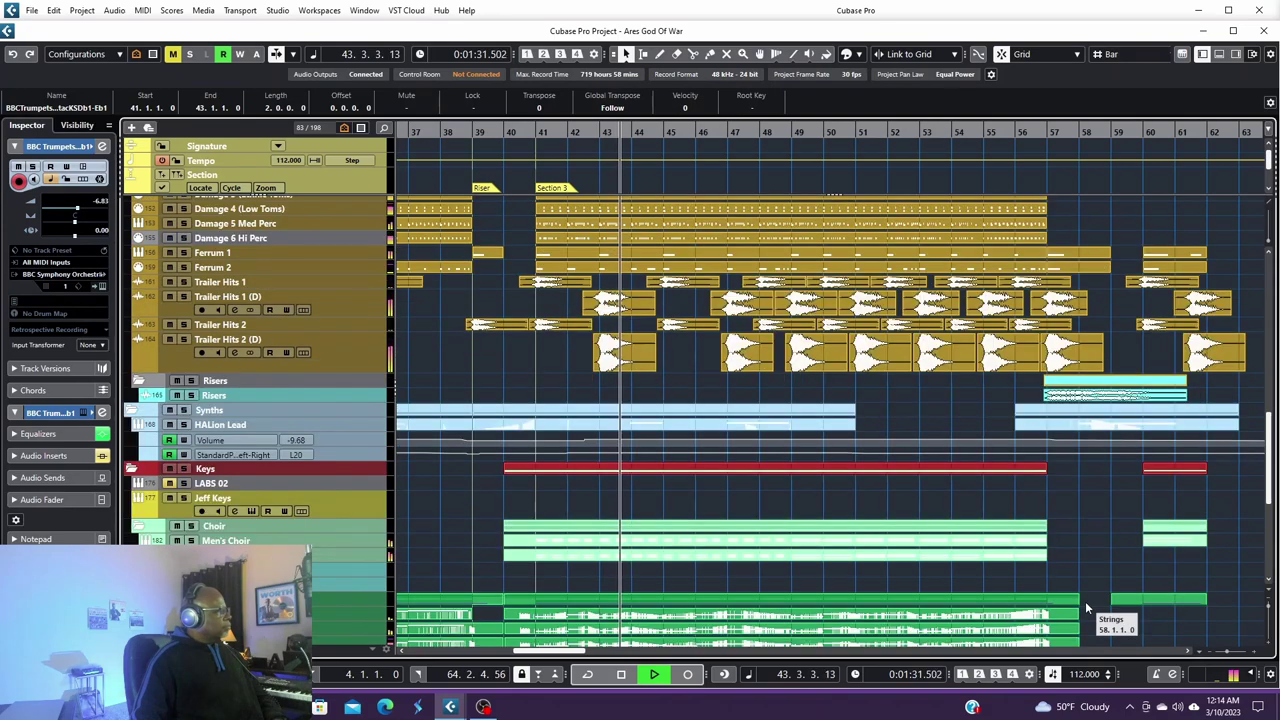
scroll(1085, 605, "down", 3)
scroll(1085, 605, "down", 3)
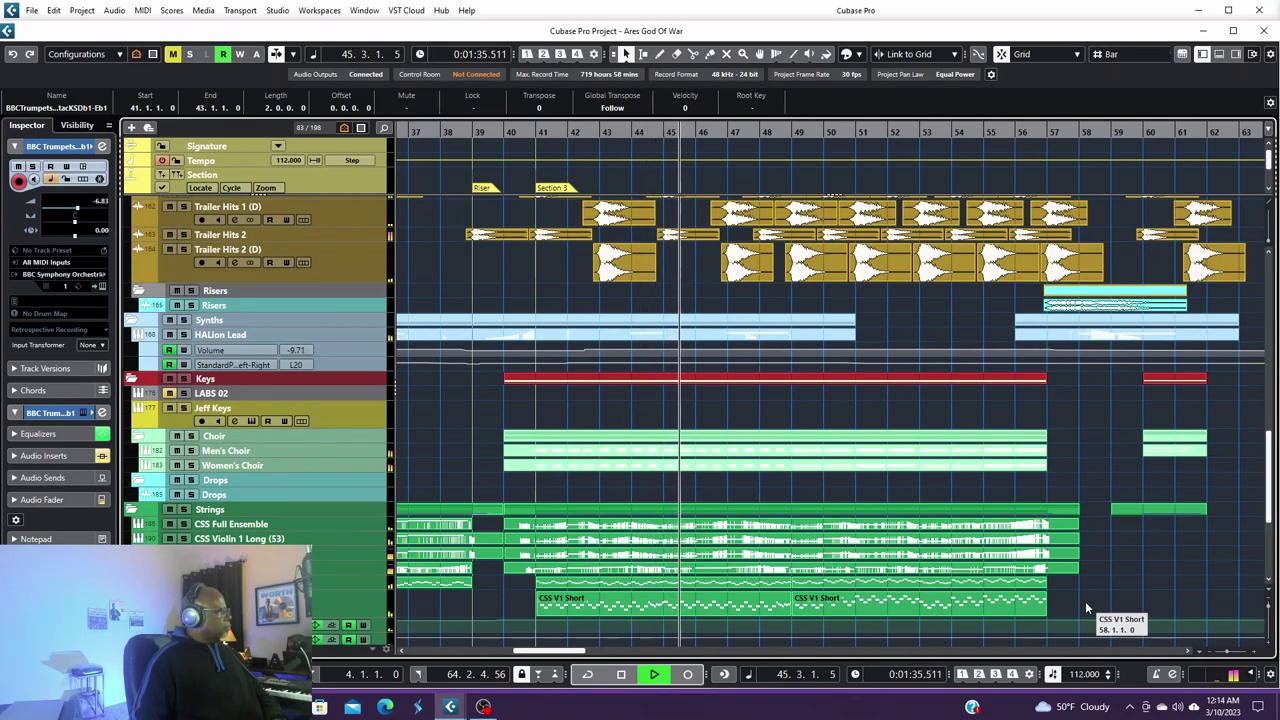
scroll(1085, 601, "up", 3)
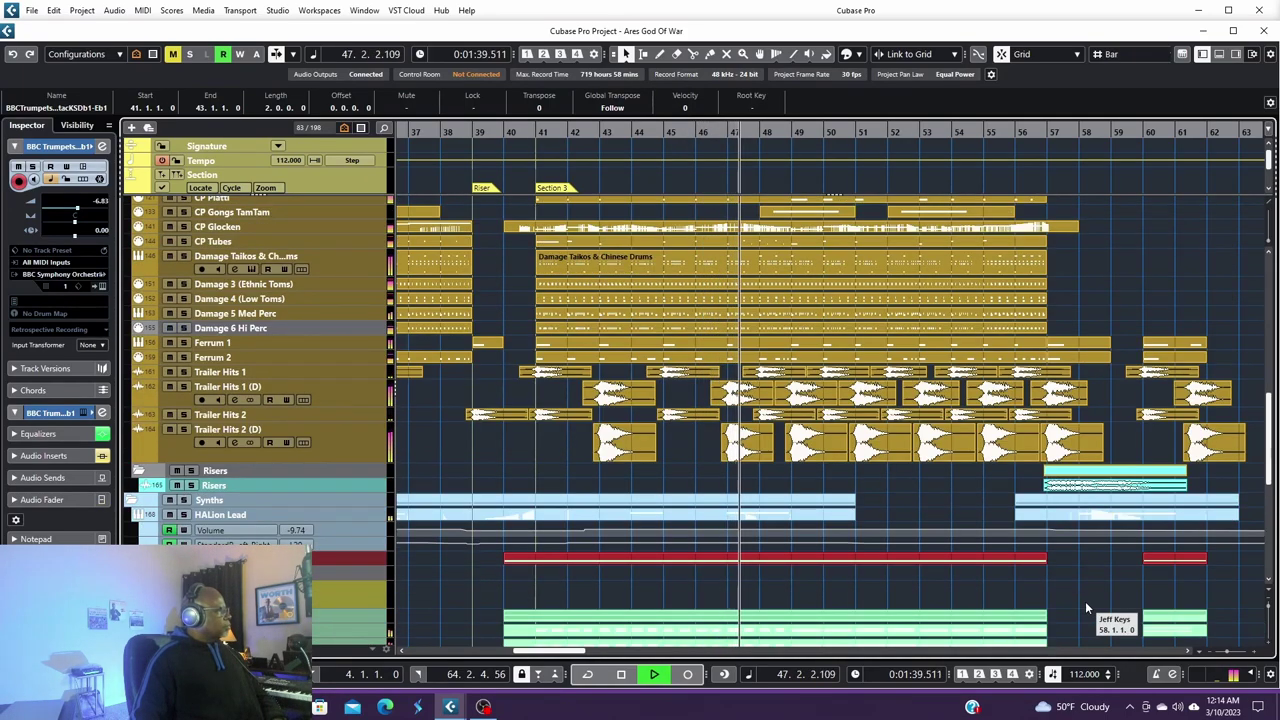
scroll(1085, 601, "up", 3)
scroll(1085, 601, "up", 3)
scroll(1085, 601, "up", 2)
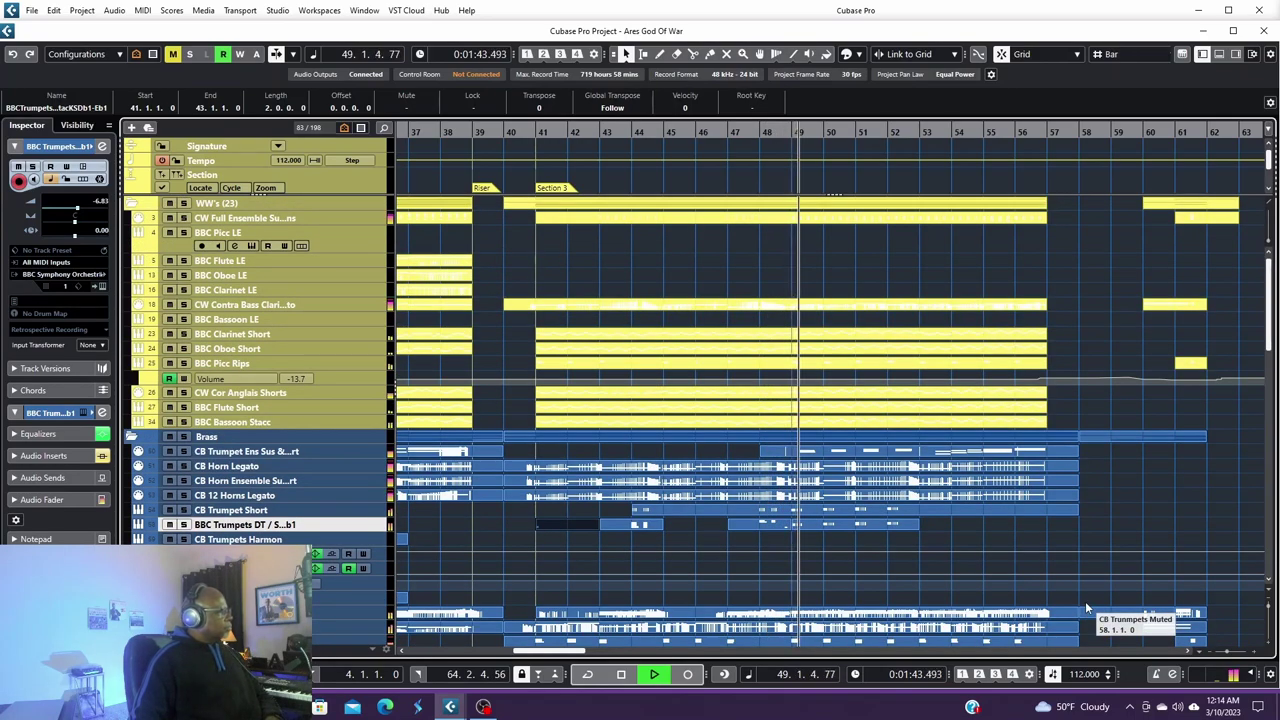
scroll(1085, 601, "down", 4)
scroll(1085, 601, "down", 2)
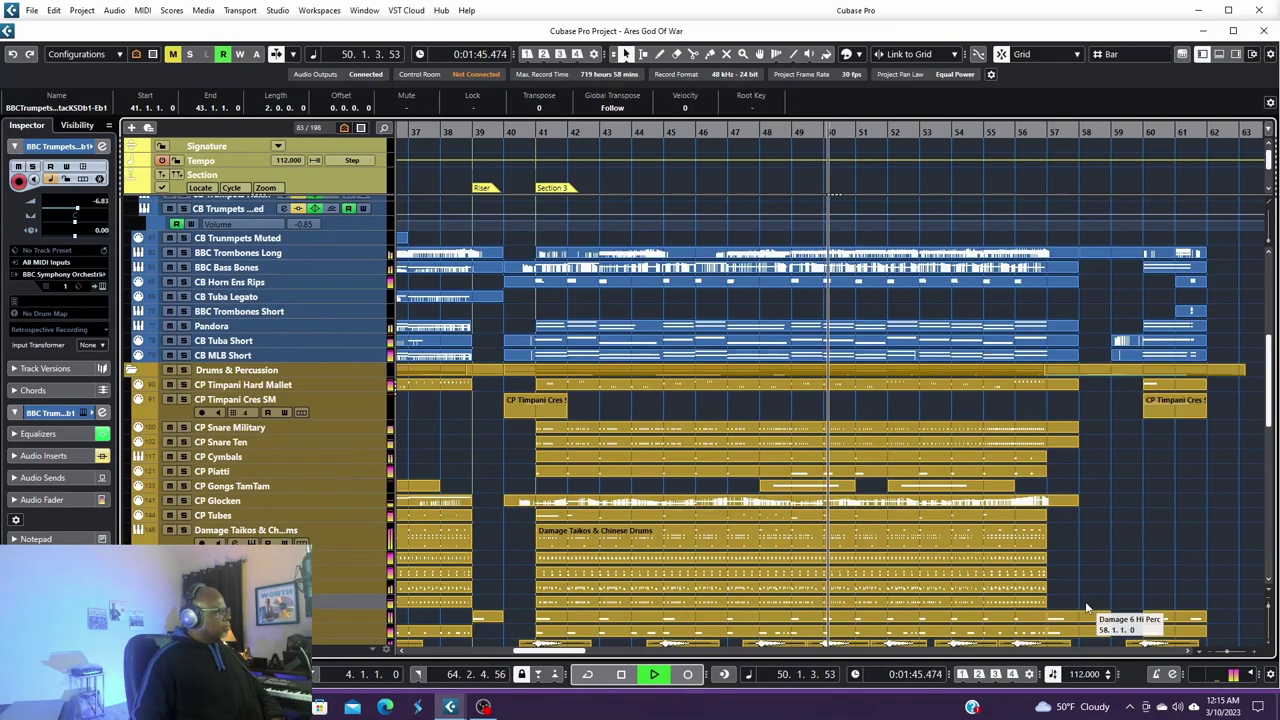
scroll(1085, 601, "down", 3)
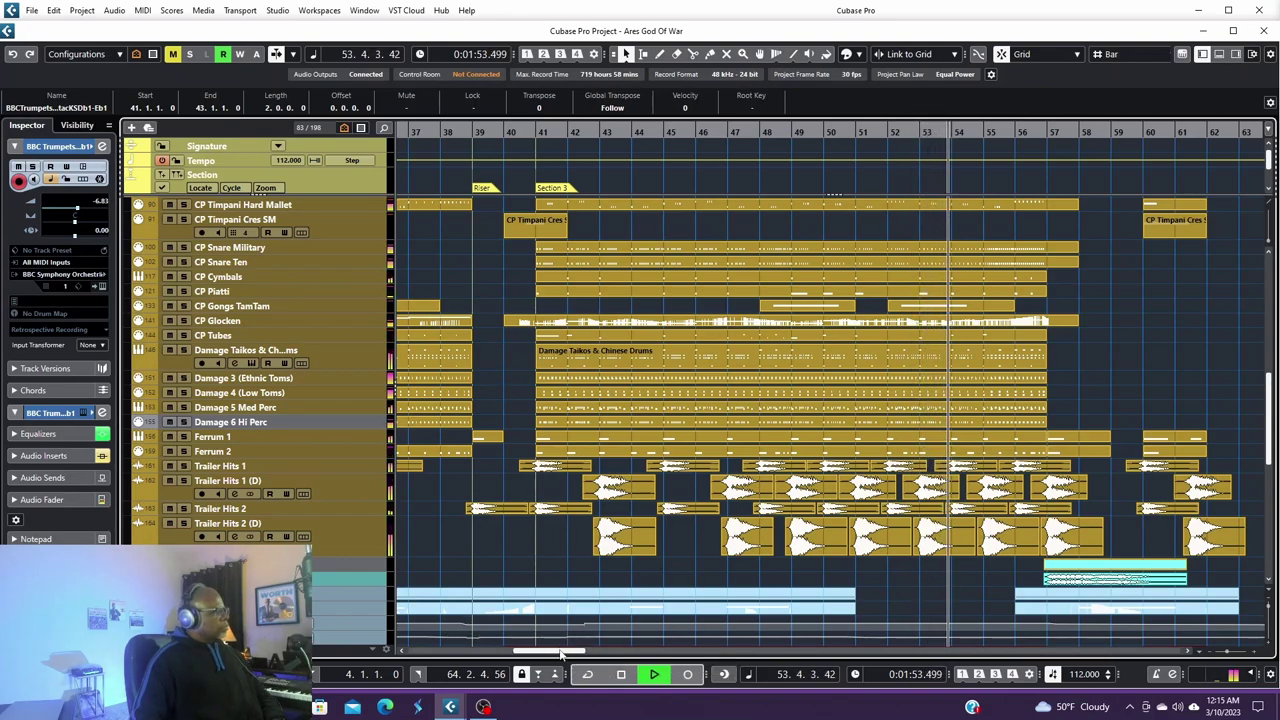
scroll(645, 605, "up", 3)
scroll(645, 605, "down", 5)
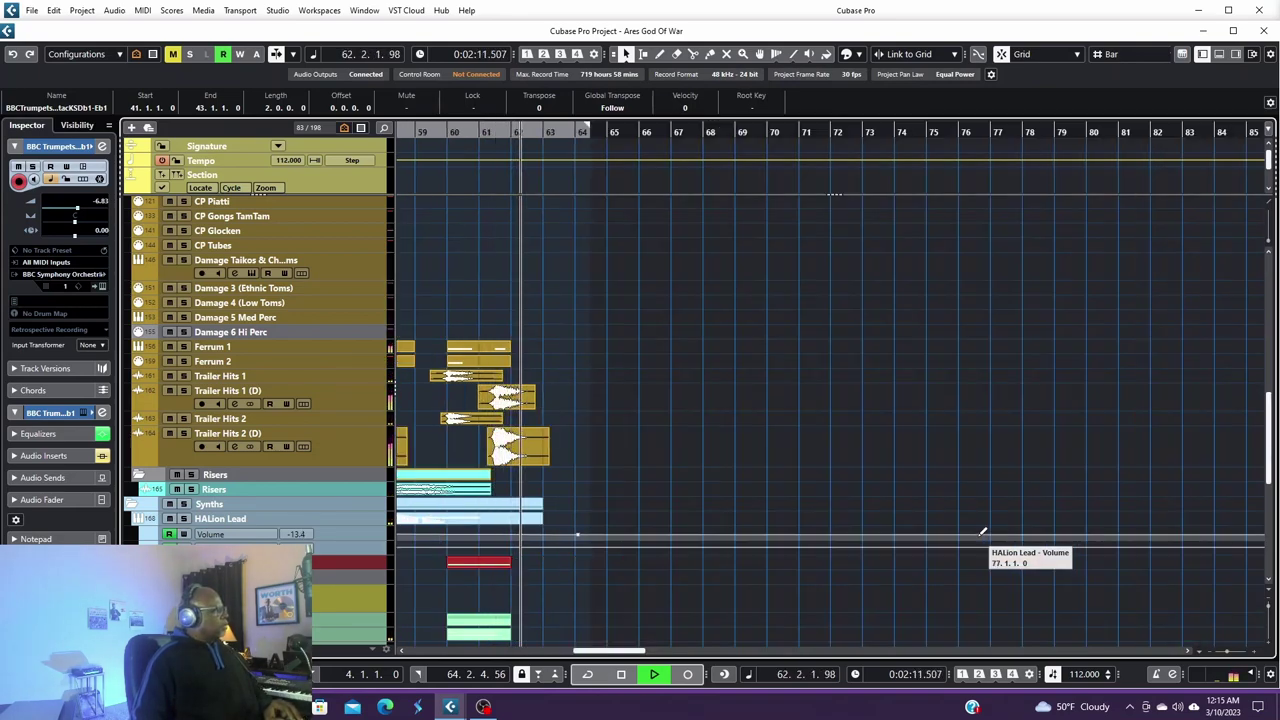
Step: Solo the Drums & Percussion folder over bars 31–57 and audition the percussion alone
key("space")
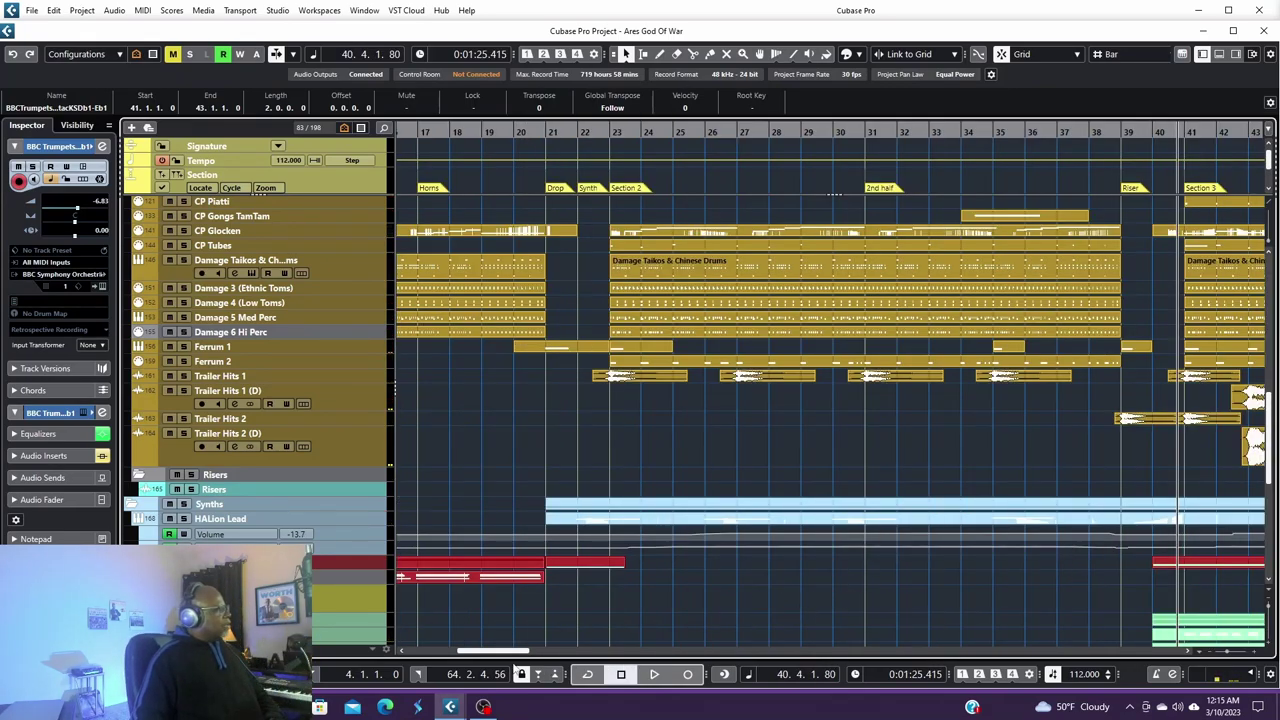
left_click_drag(507, 651, 545, 651)
scroll(407, 352, "up", 4)
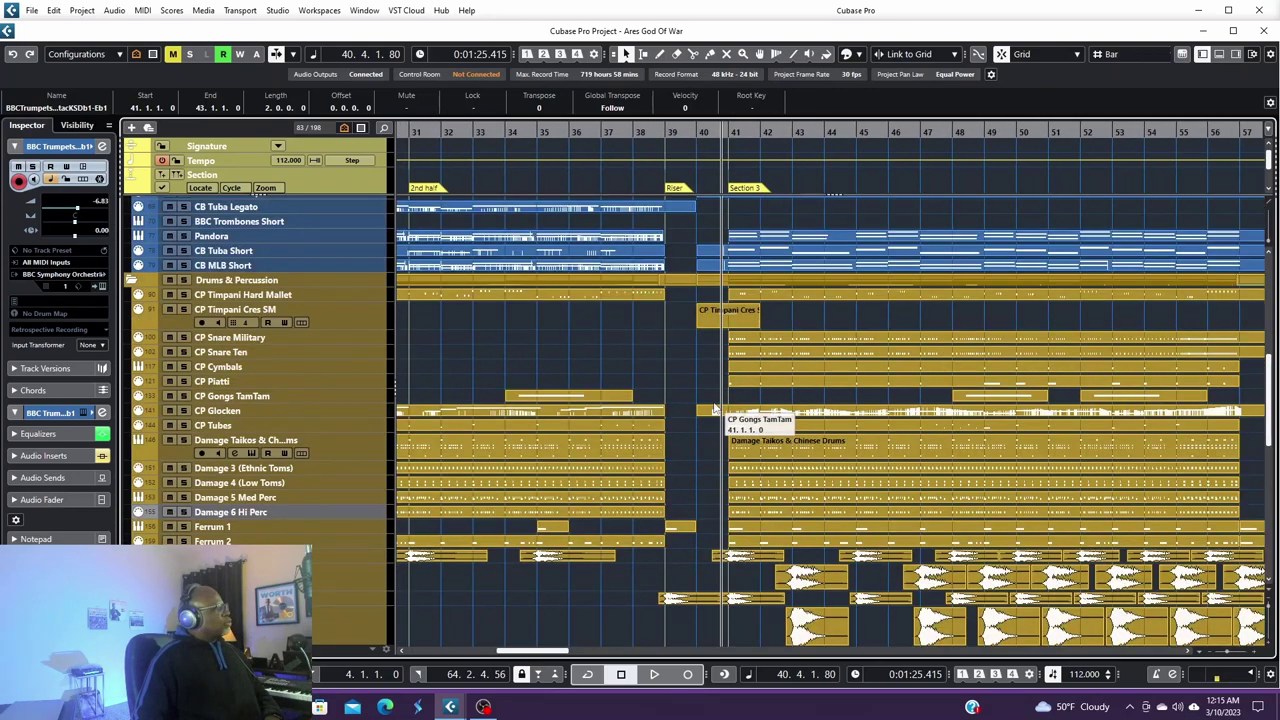
left_click(184, 282)
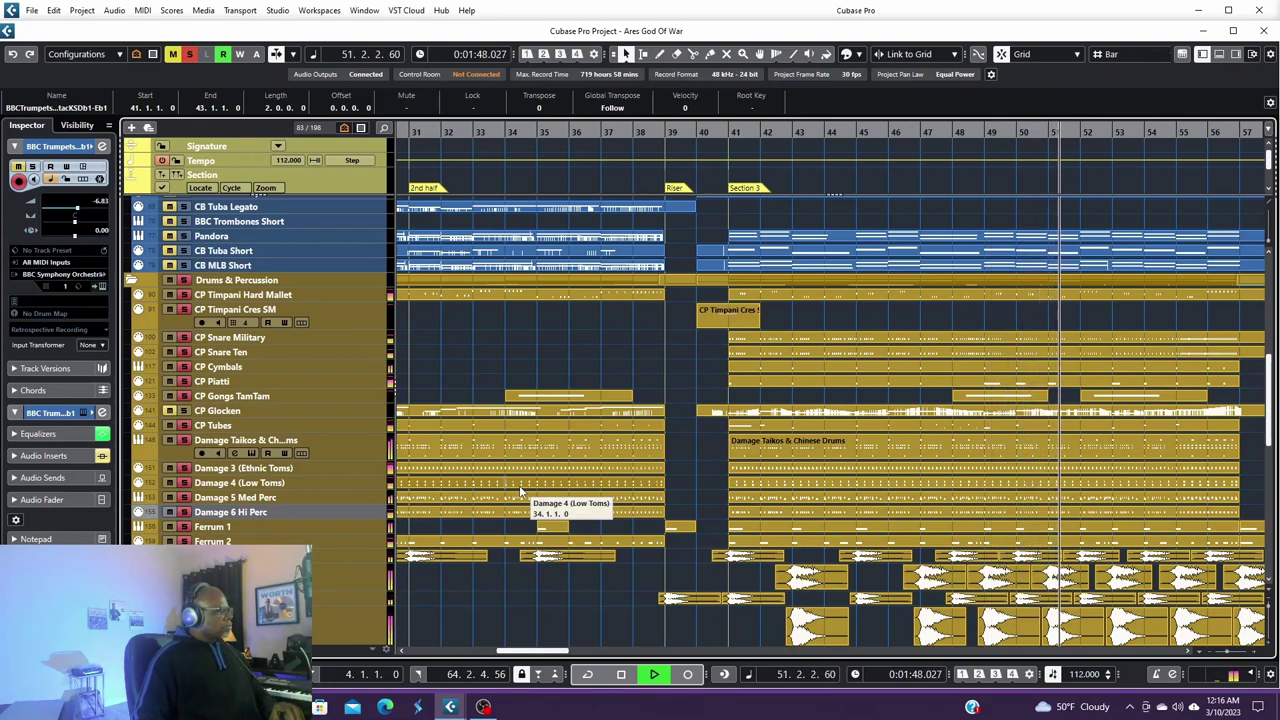
key("space")
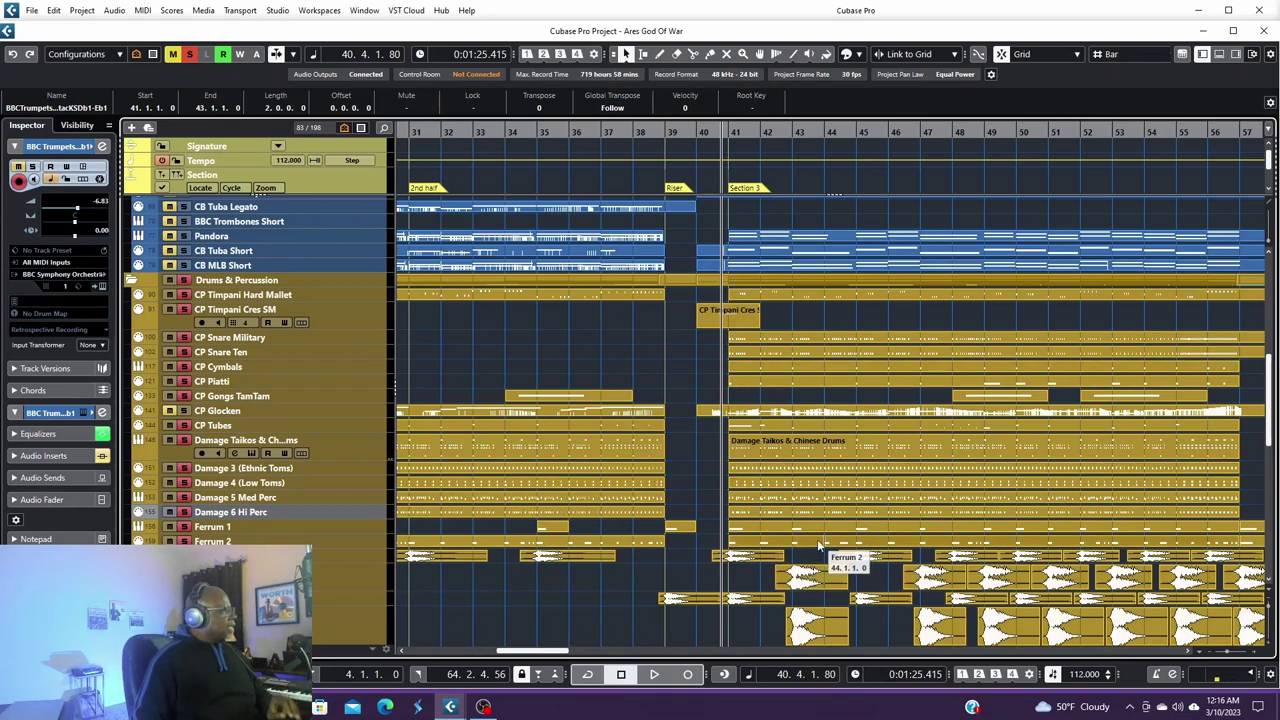
Step: Colour the CP Snare Military notes by Velocity in the Key Editor, audition, then close it
double_click(788, 343)
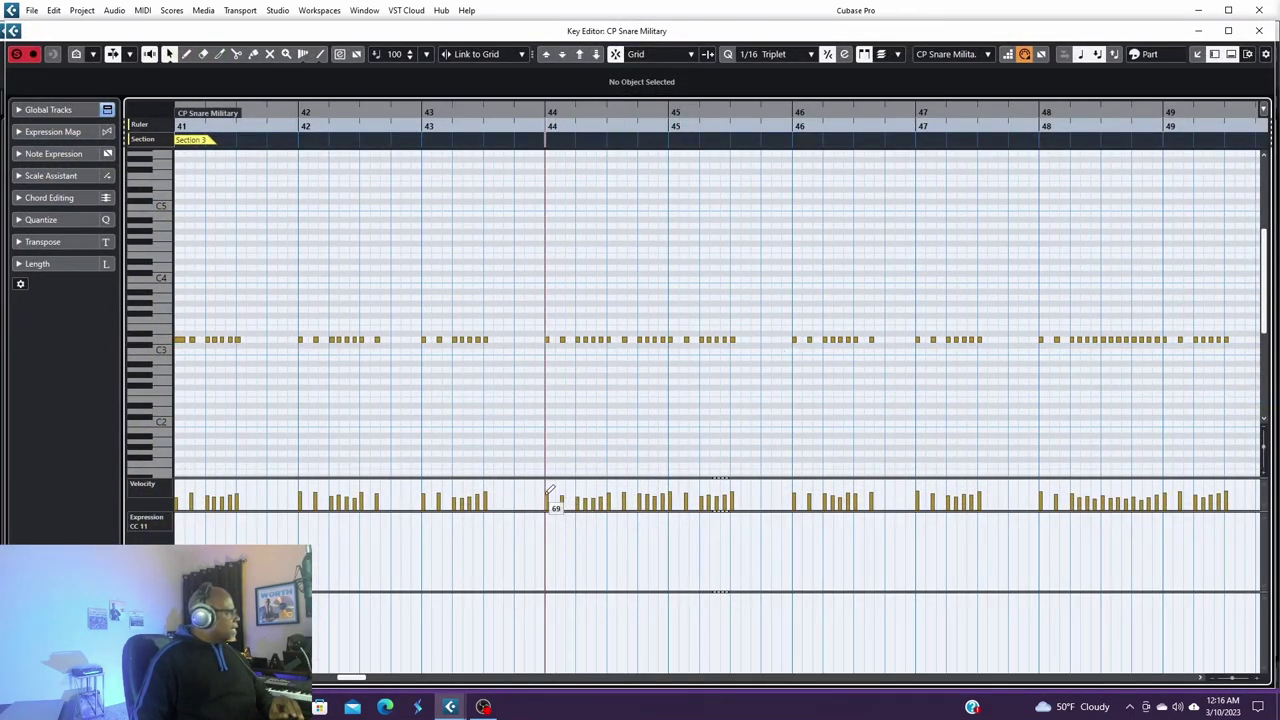
key("space")
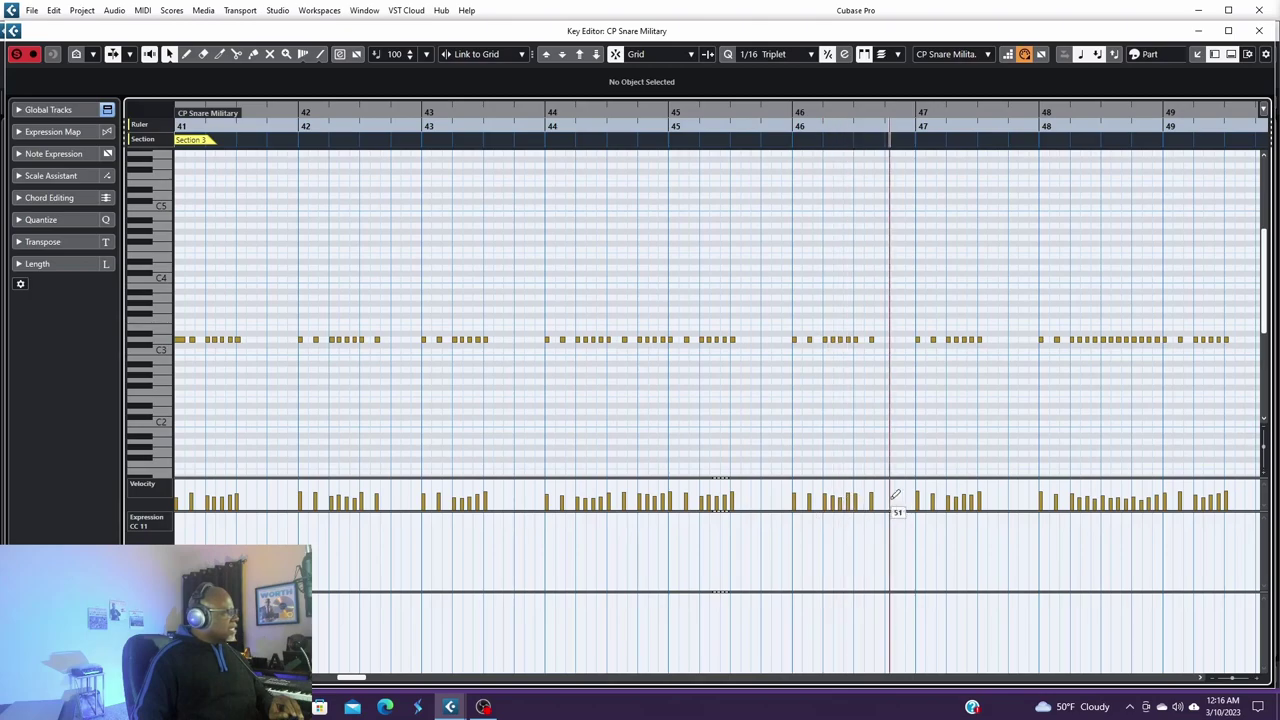
left_click(1159, 54)
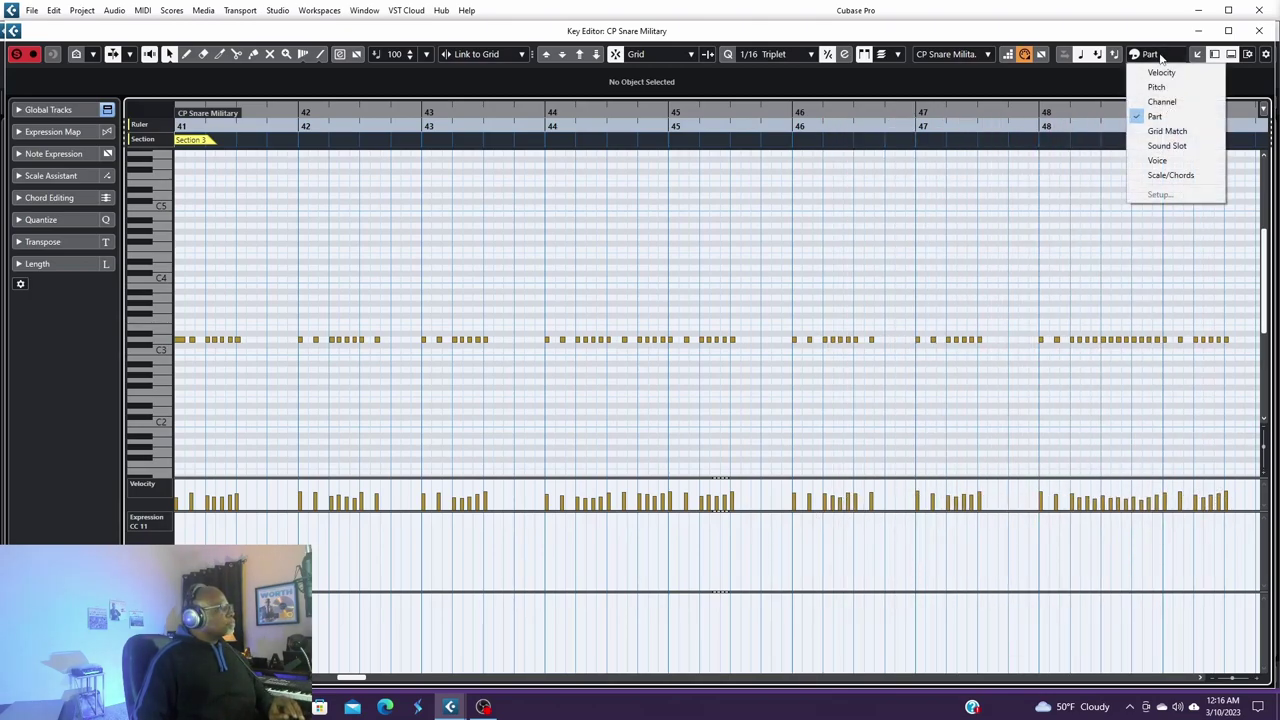
left_click(1161, 72)
key("space")
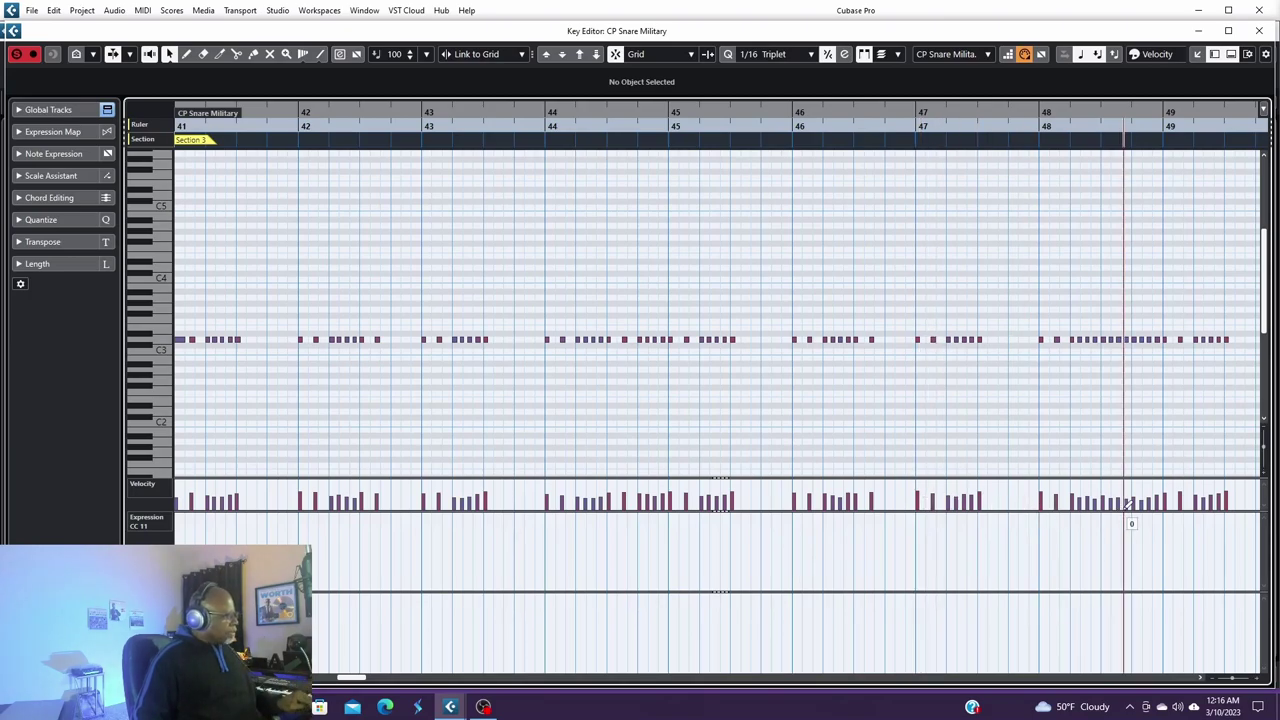
key("space")
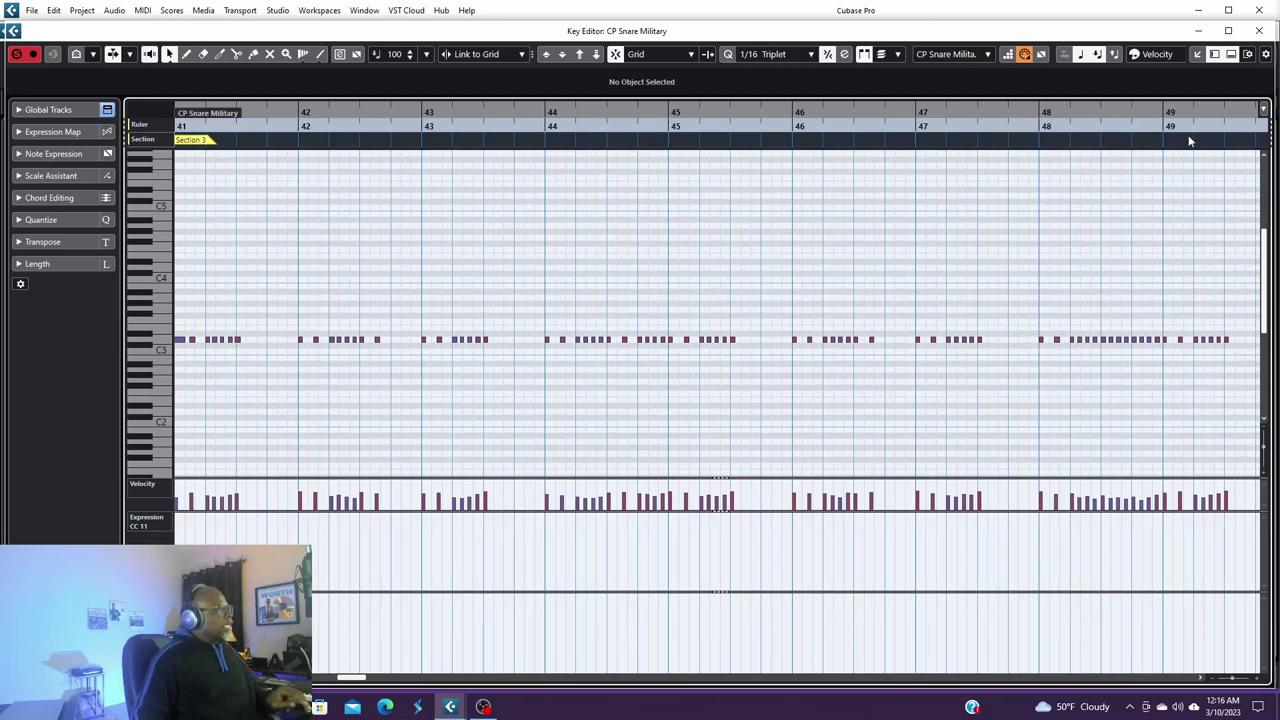
left_click(1259, 30)
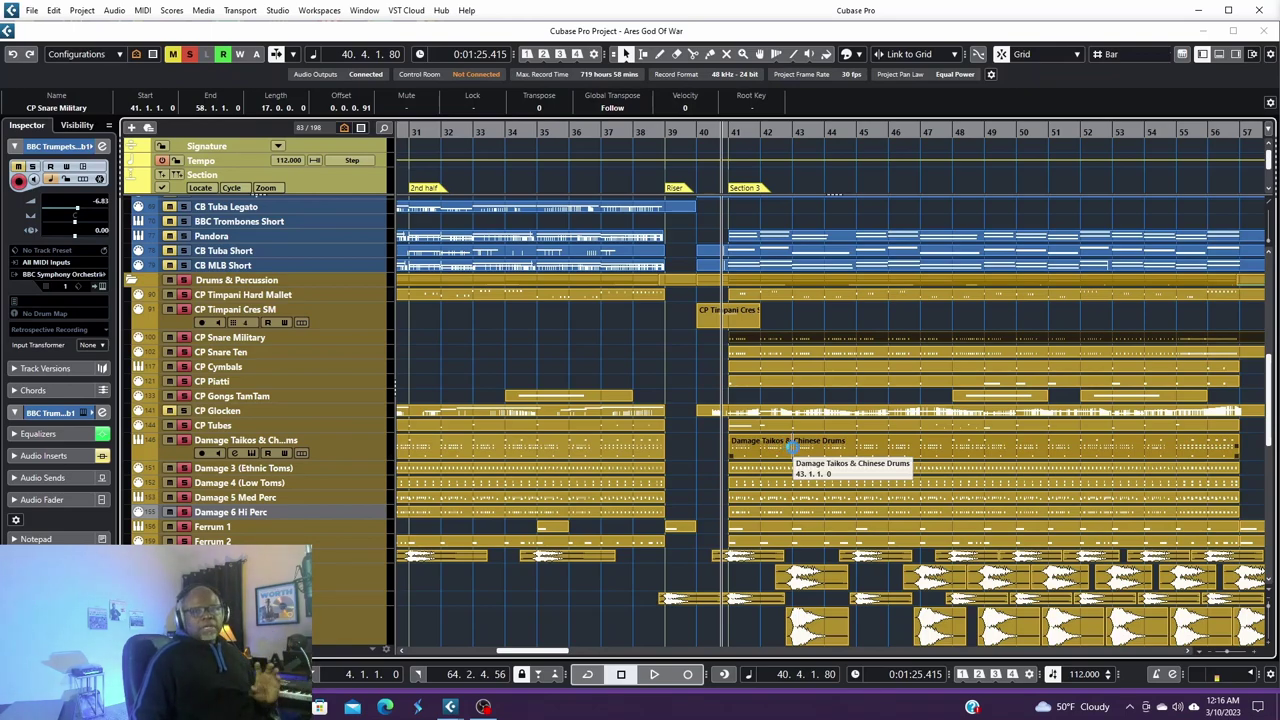
double_click(792, 447)
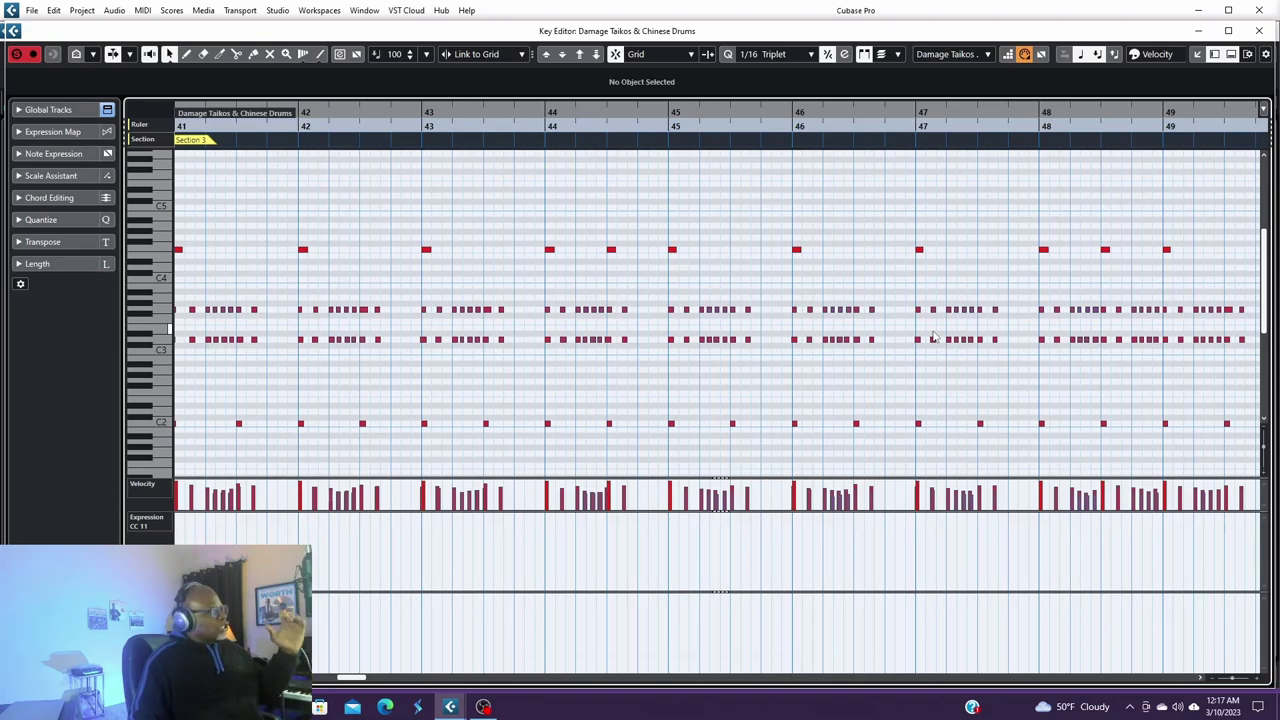
left_click(1258, 30)
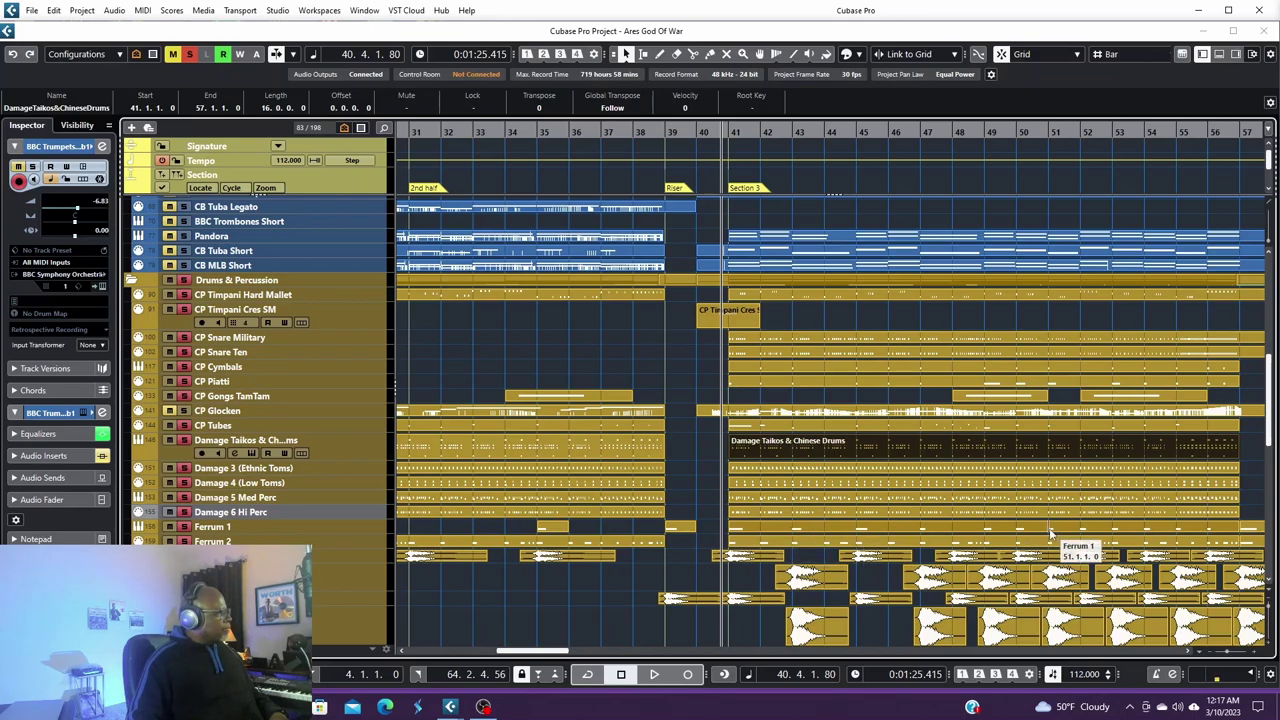
double_click(754, 453)
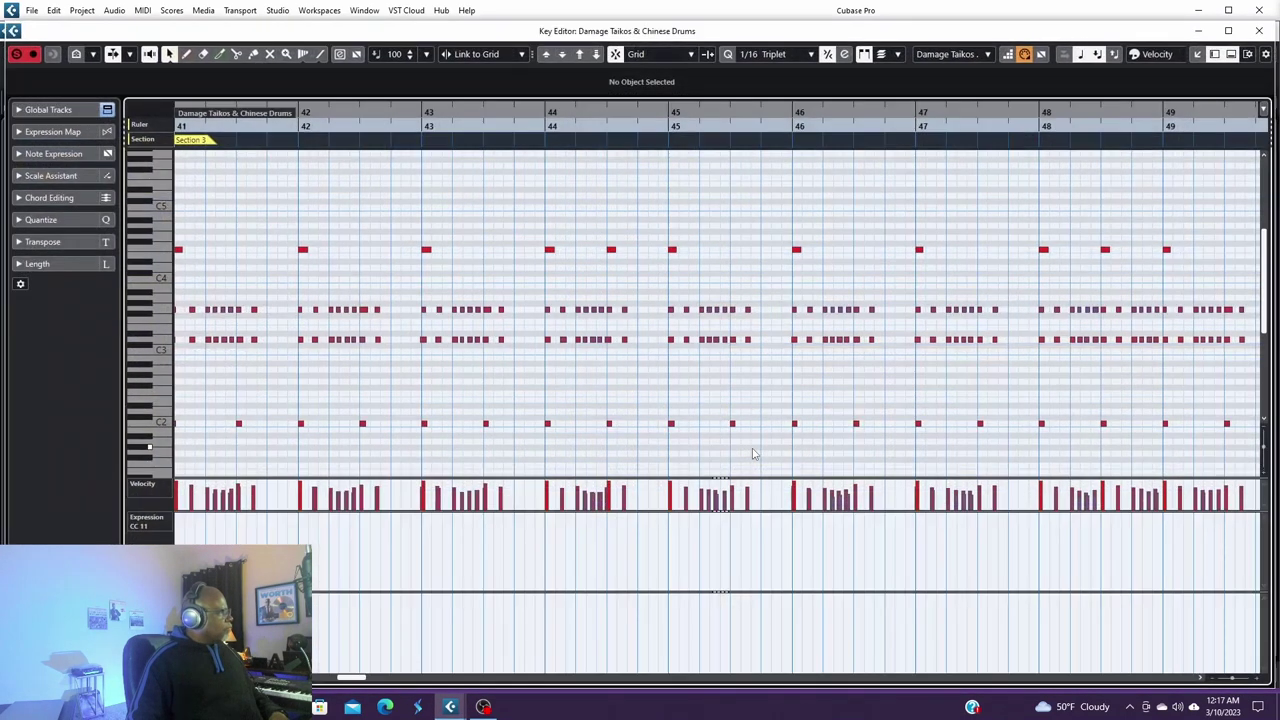
left_click(918, 424)
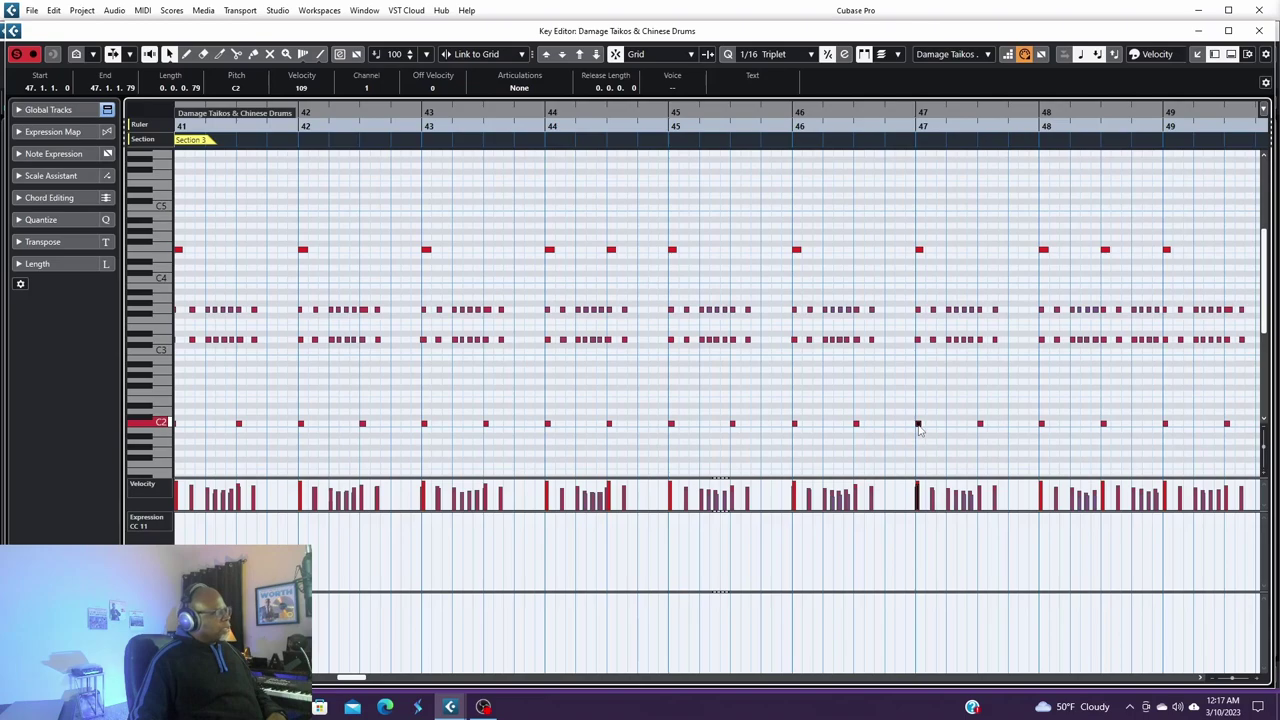
left_click(980, 424)
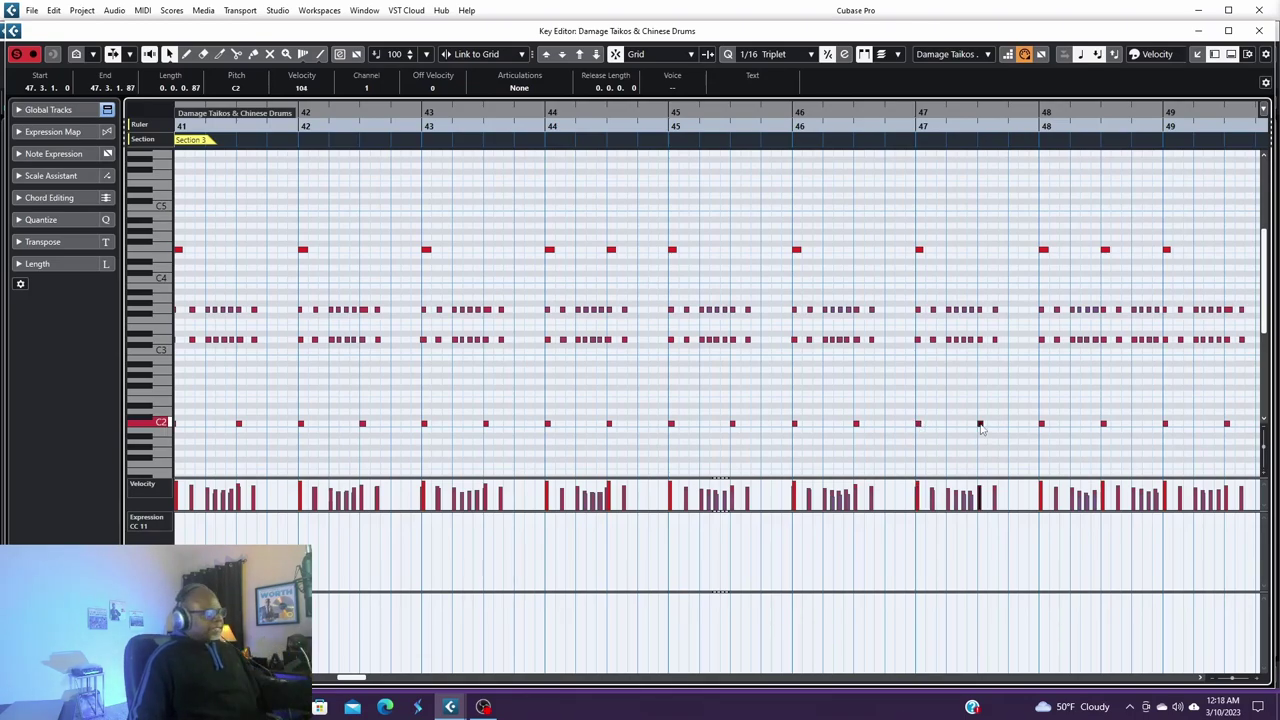
left_click(919, 251)
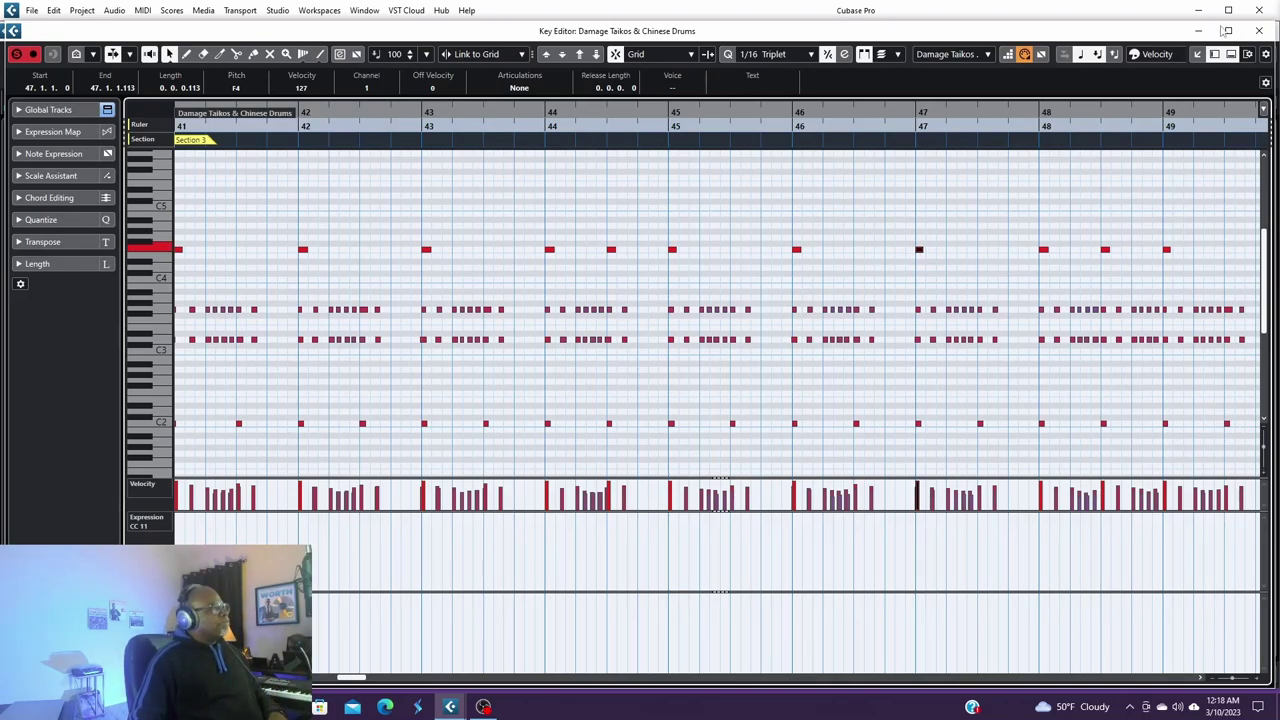
left_click(1259, 31)
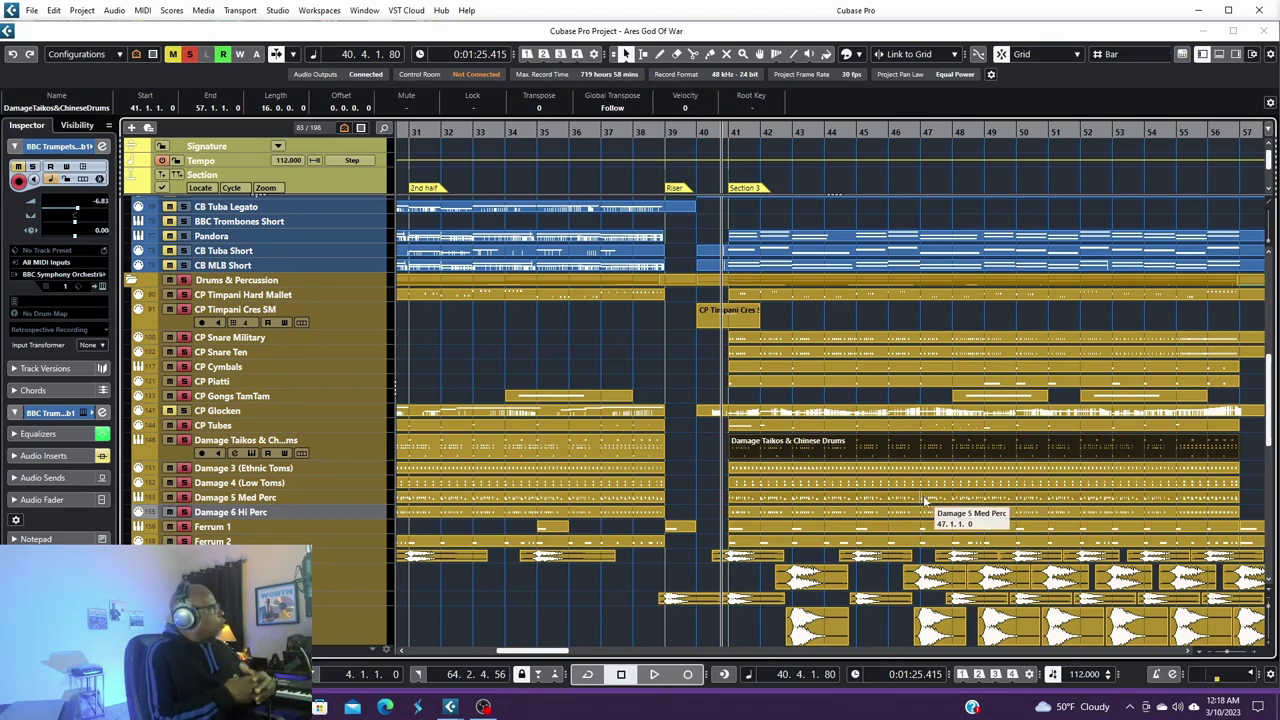
Step: Turn off all solos, then browse and close the Damage Taikos & Chinese Drums Kontakt instrument
left_click(188, 56)
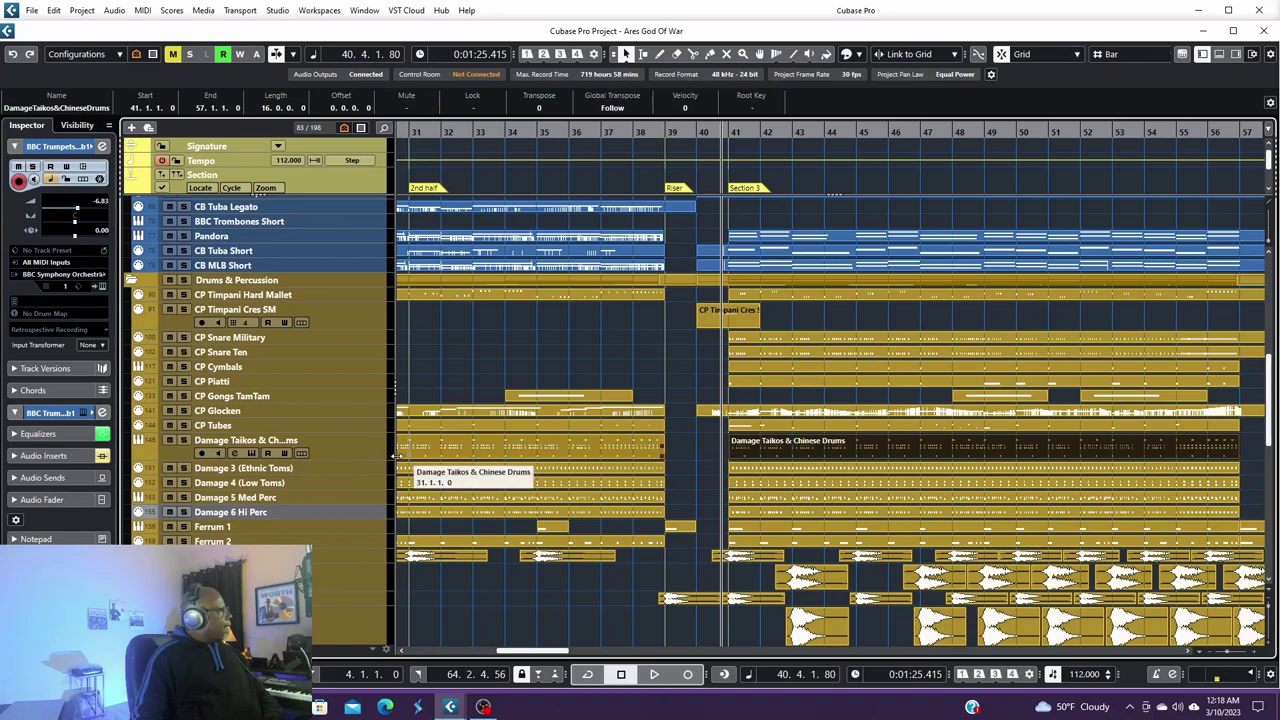
left_click(250, 453)
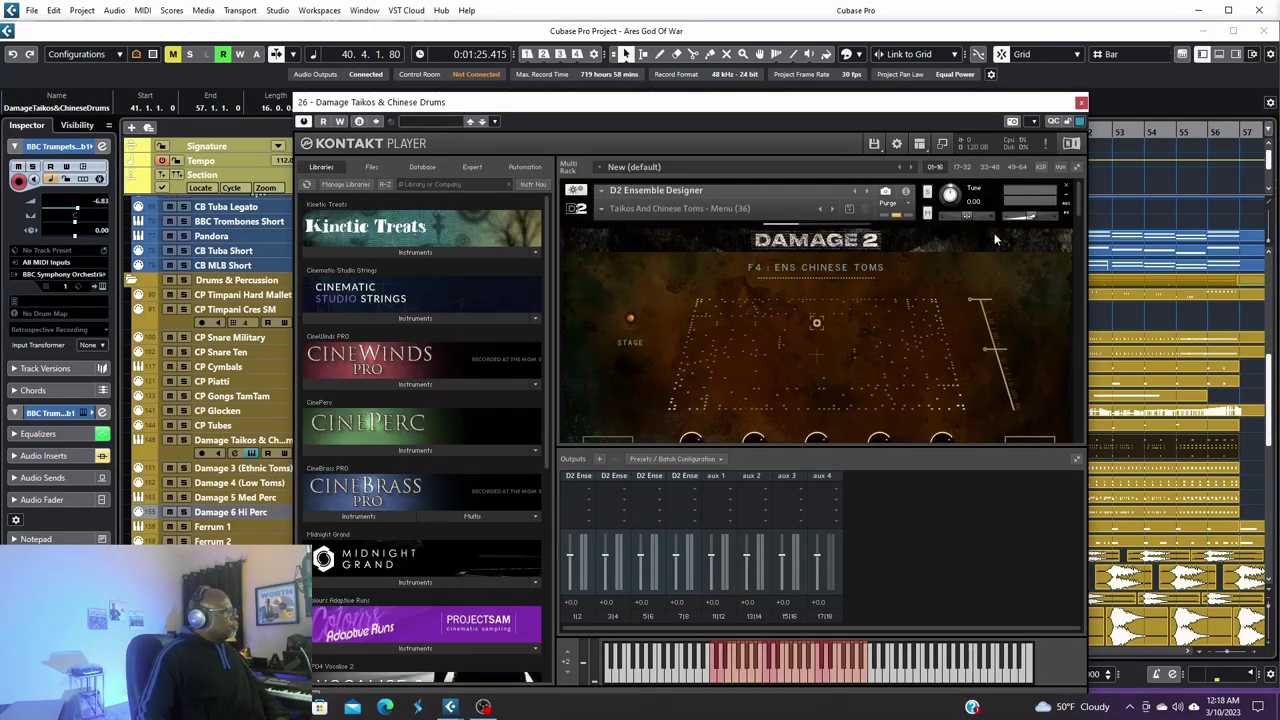
scroll(1078, 200, "down", 5)
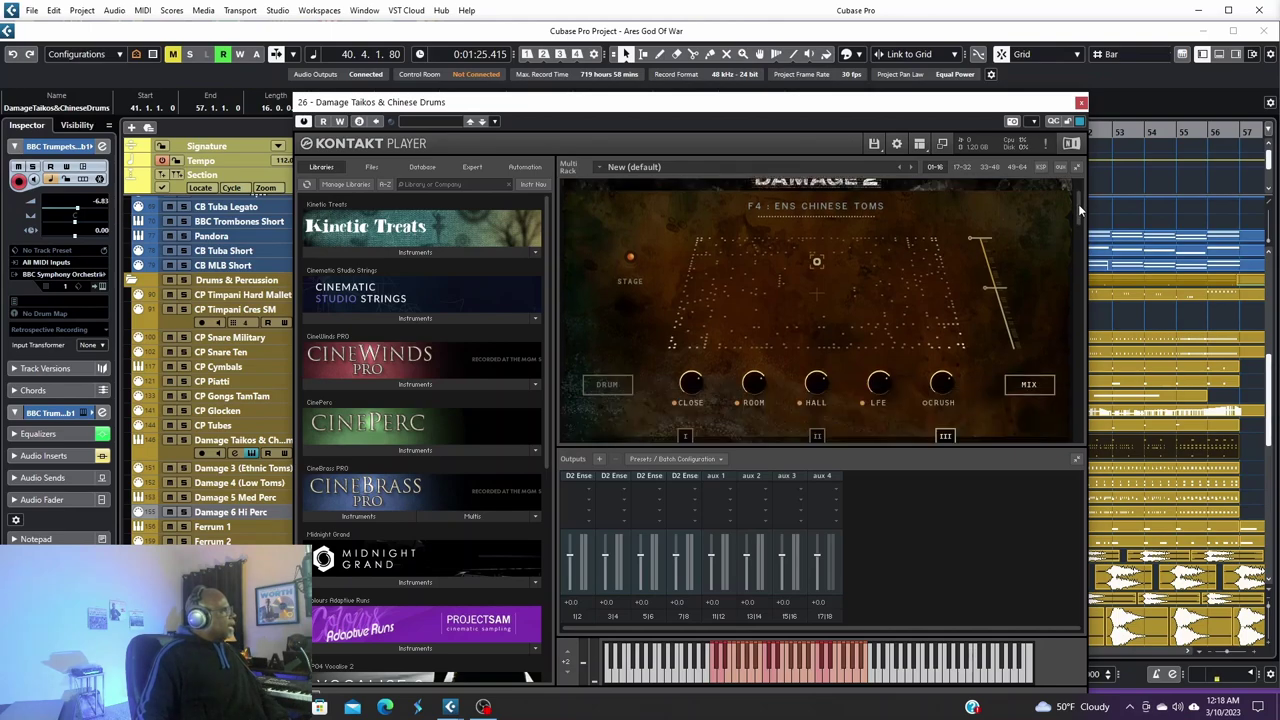
scroll(1090, 245, "down", 6)
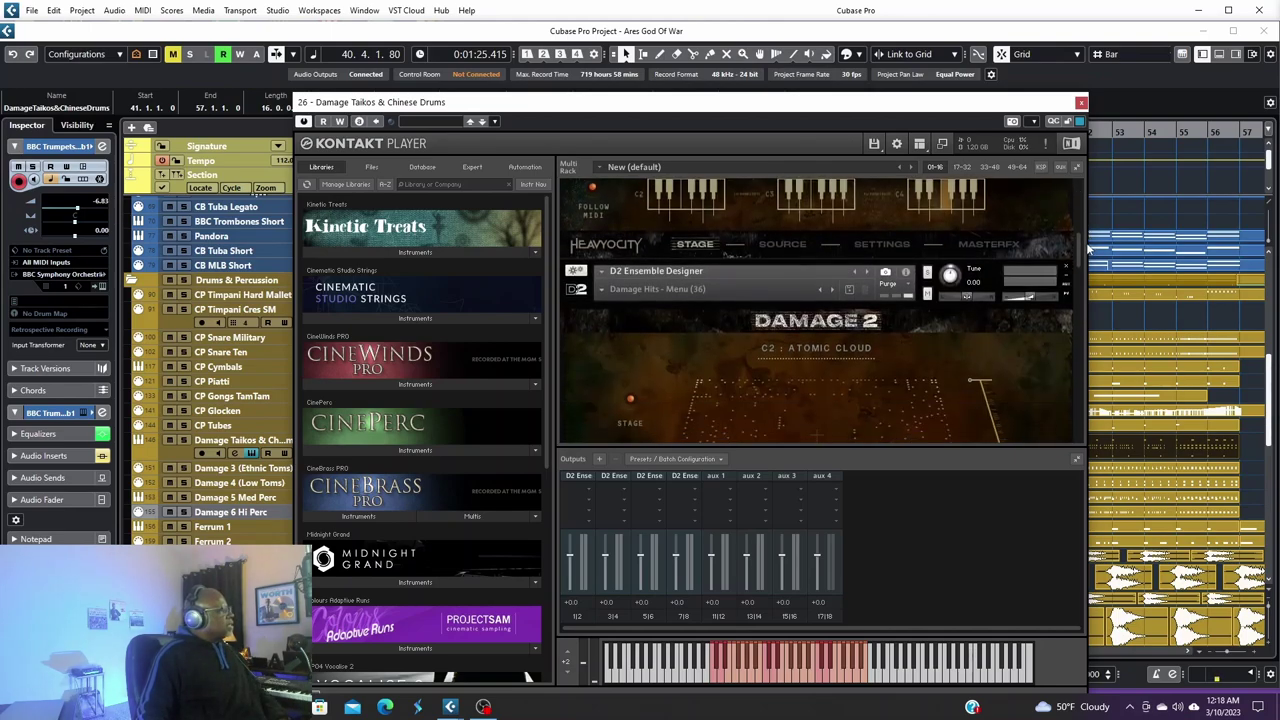
scroll(1092, 300, "down", 6)
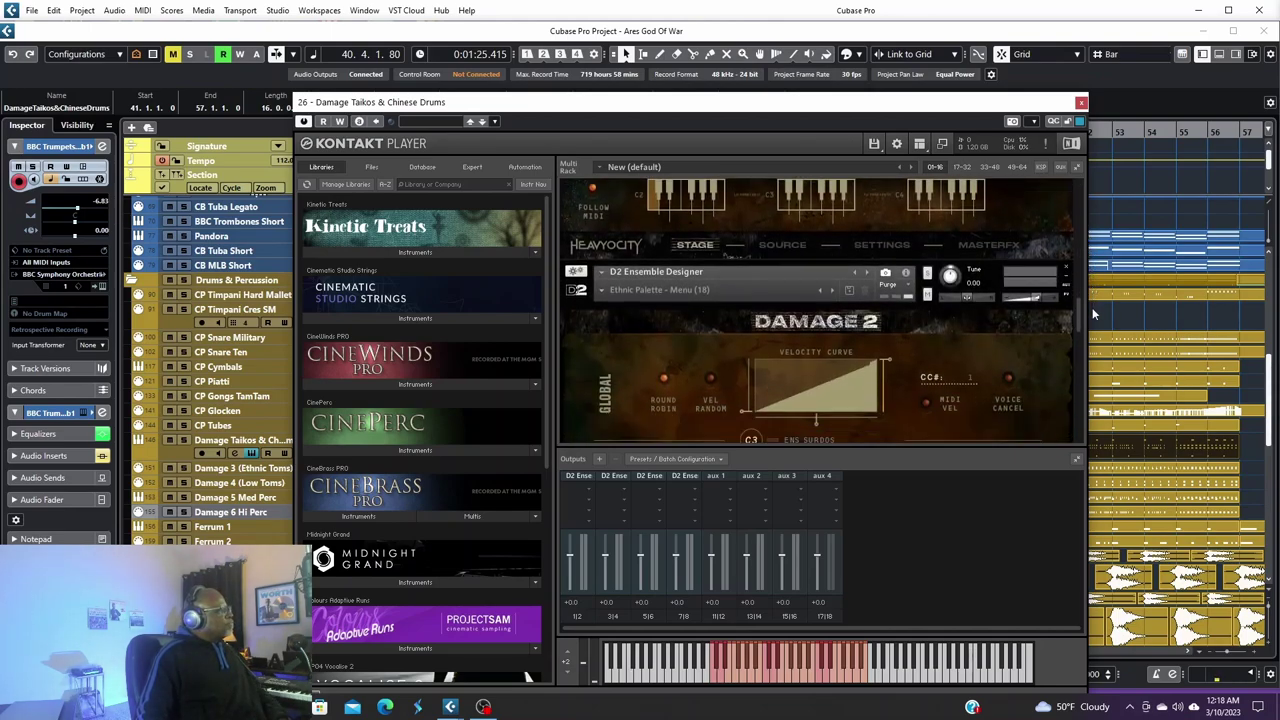
scroll(1096, 370, "down", 6)
scroll(1090, 238, "down", 3)
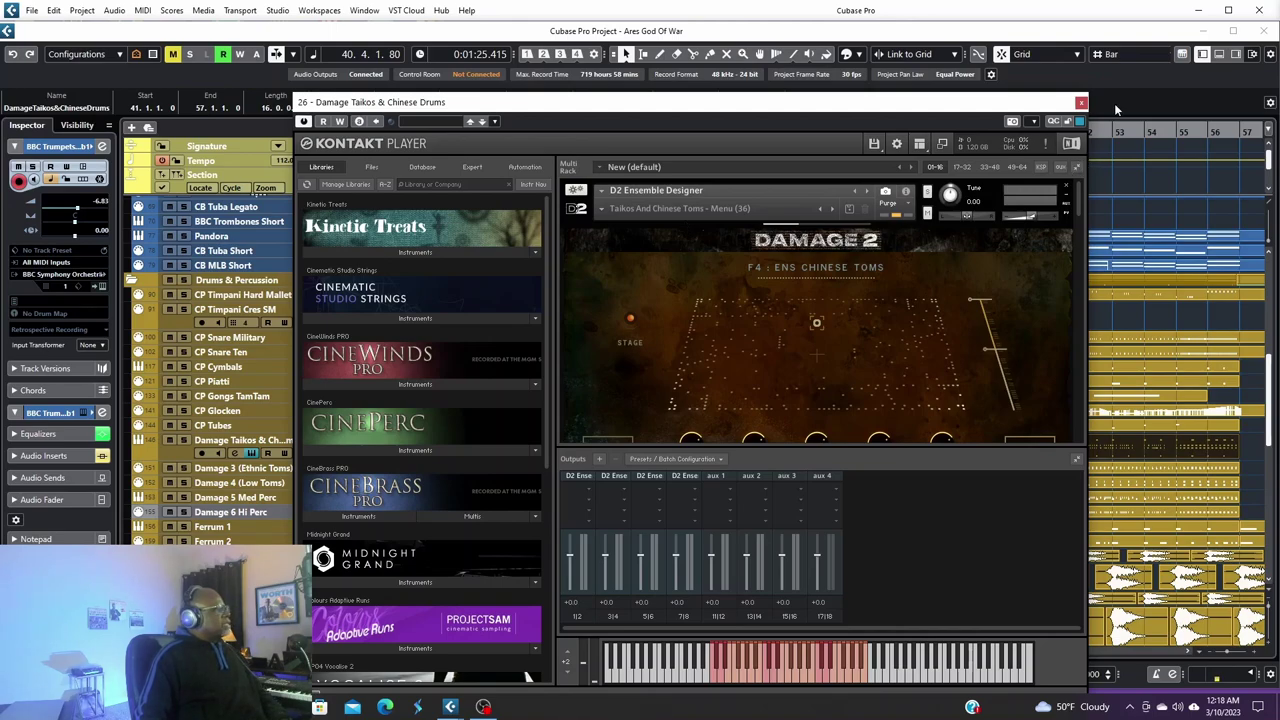
left_click(1081, 102)
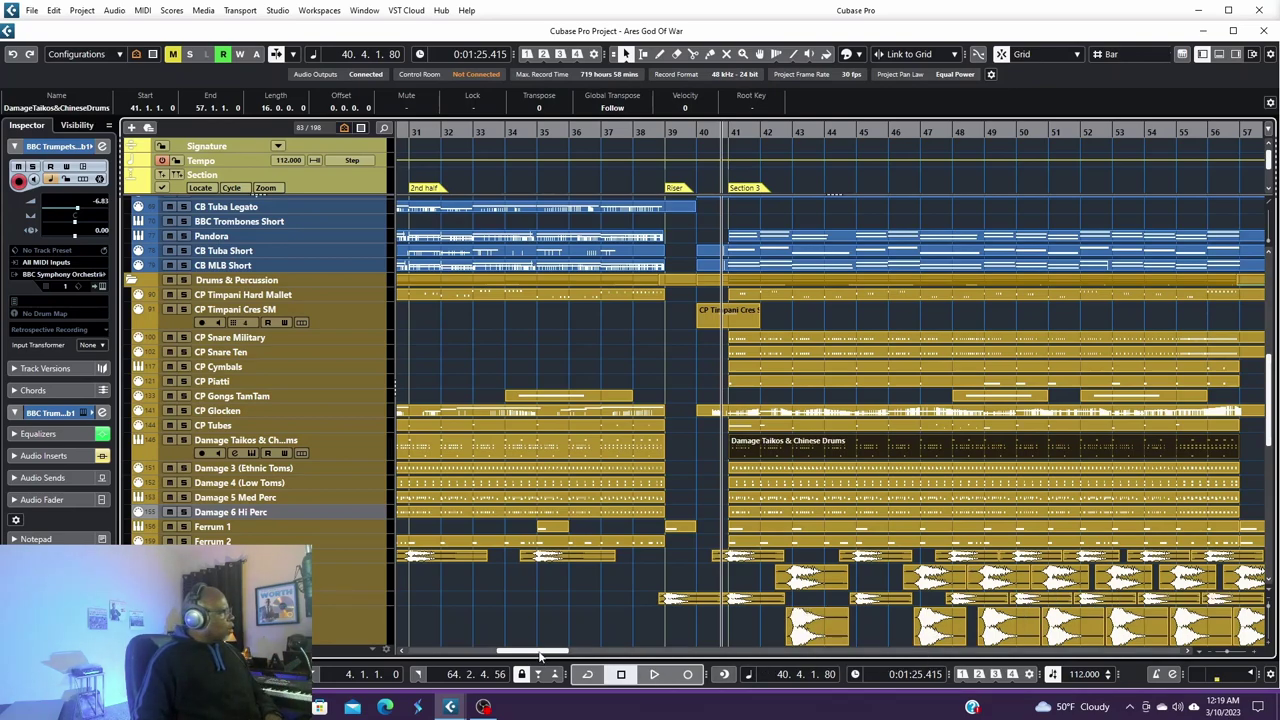
left_click_drag(540, 655, 589, 654)
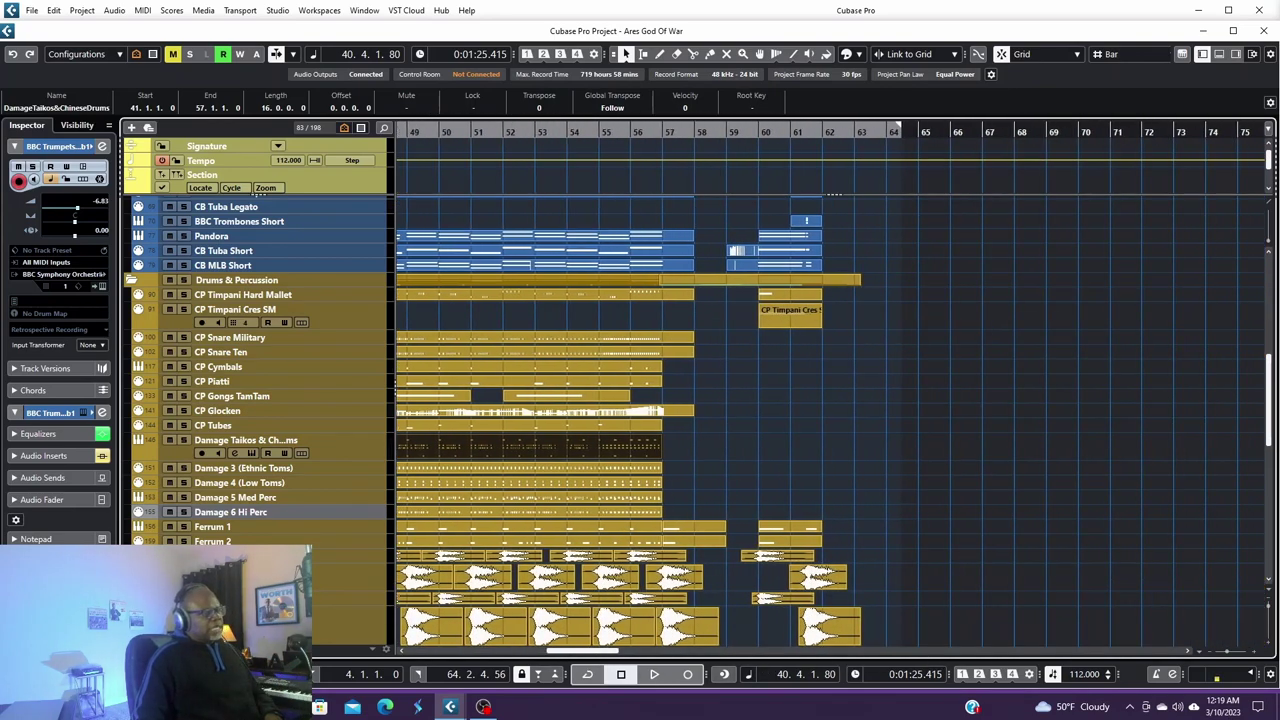